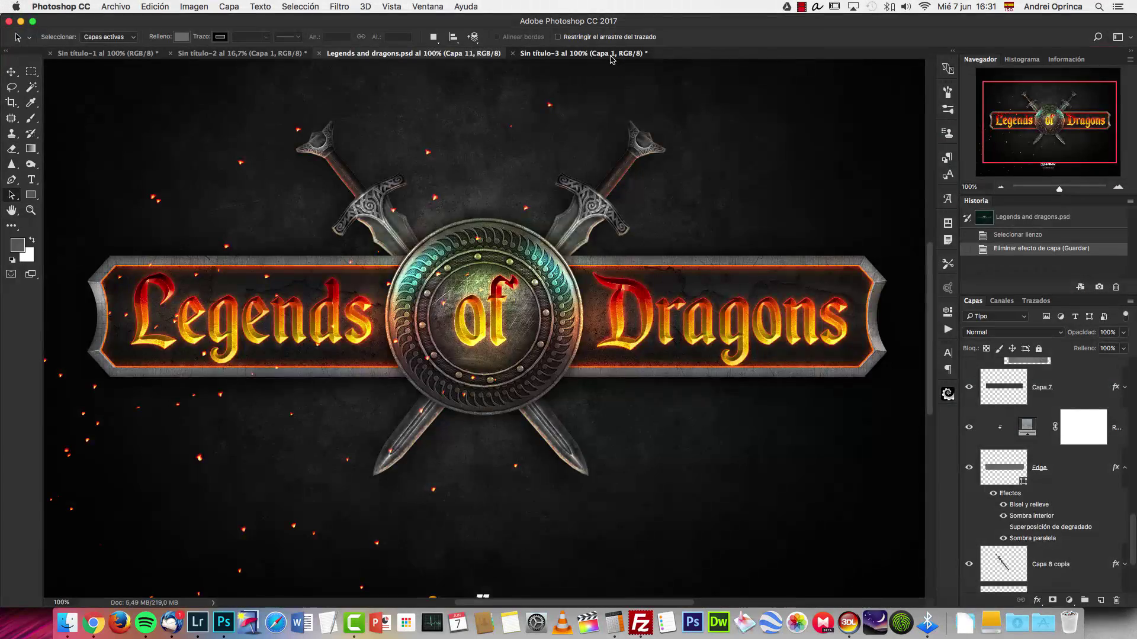
# Step: Clear all canvas guides from the Sin título-3 document
pyautogui.click(611, 55)
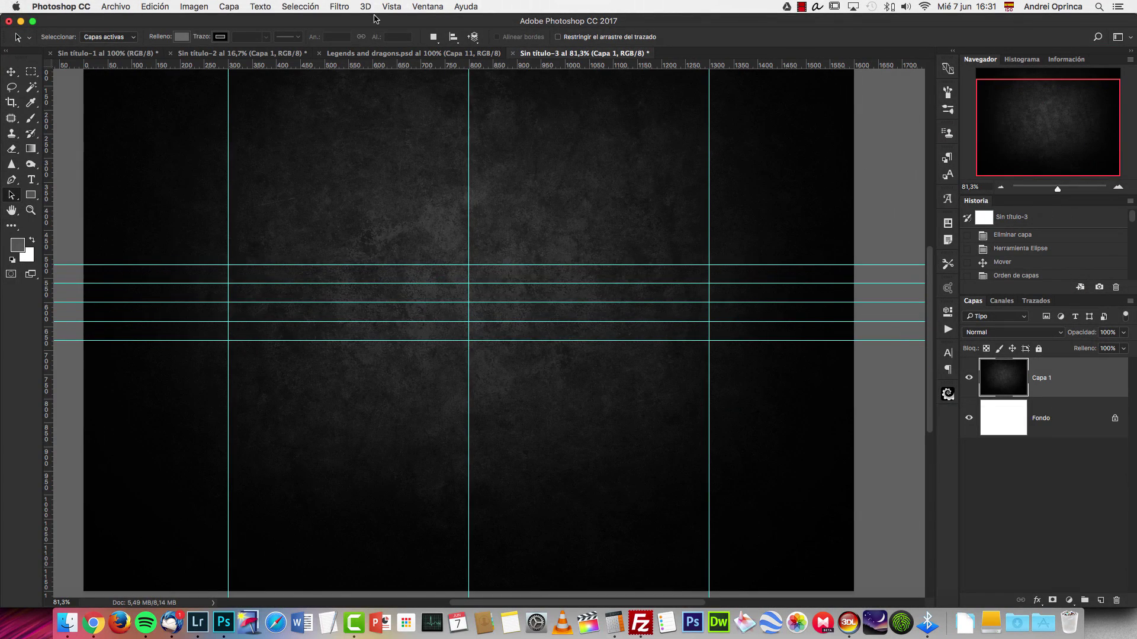
pyautogui.click(391, 7)
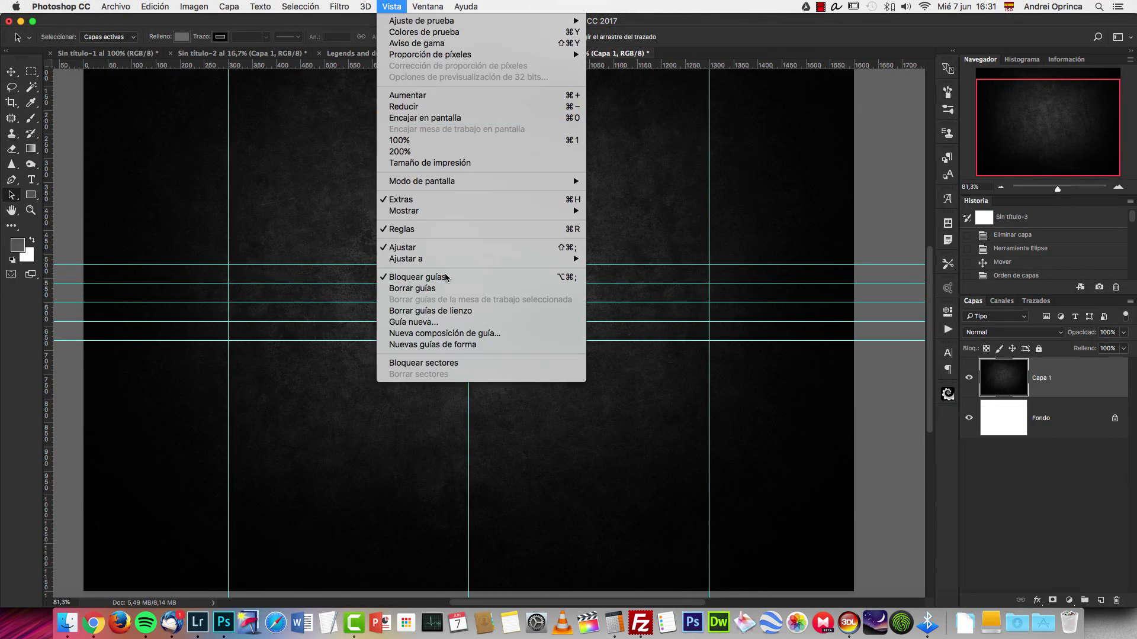
pyautogui.click(425, 312)
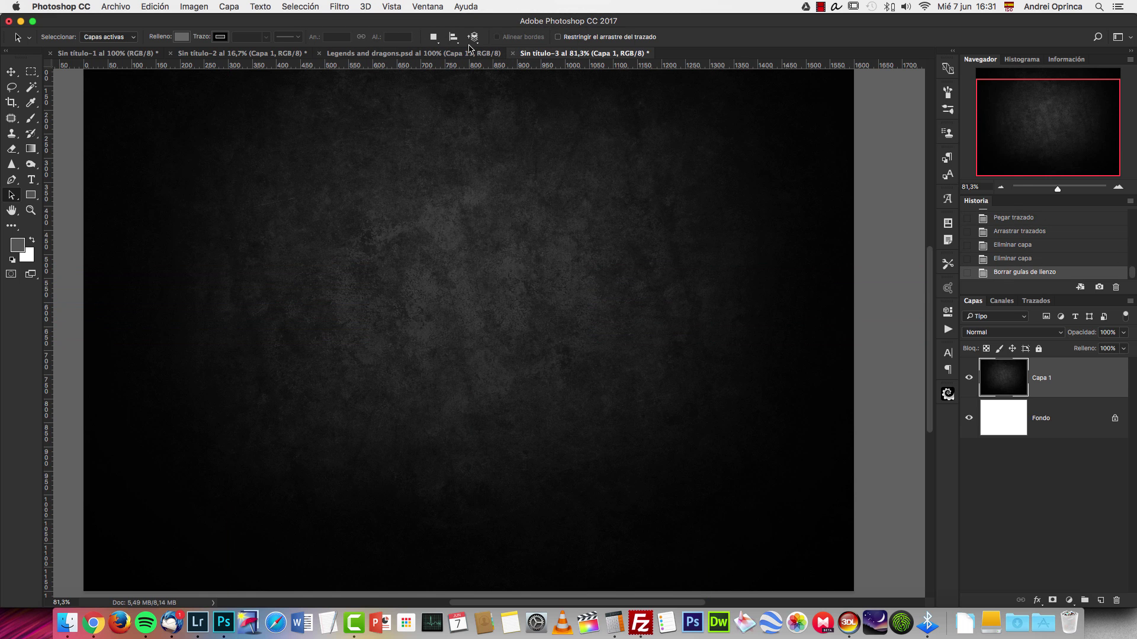
# Step: In Legends and dragons.psd, examine the Edge layer's plaque shape in isolation and restore all layers' visibility
pyautogui.click(465, 54)
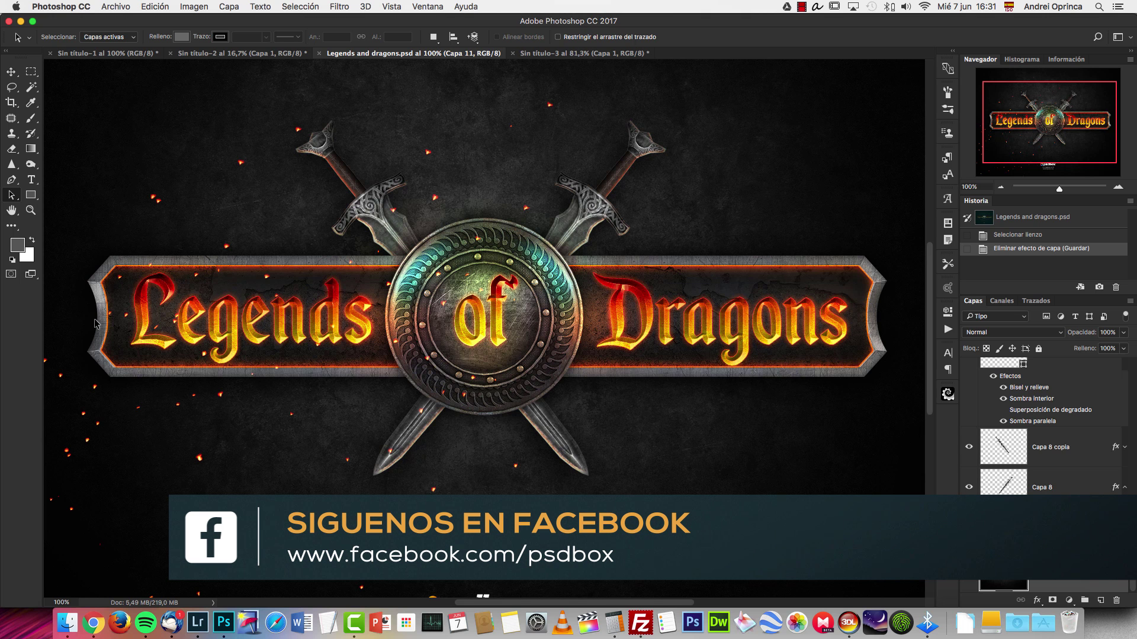
pyautogui.scroll(5, 969, 527)
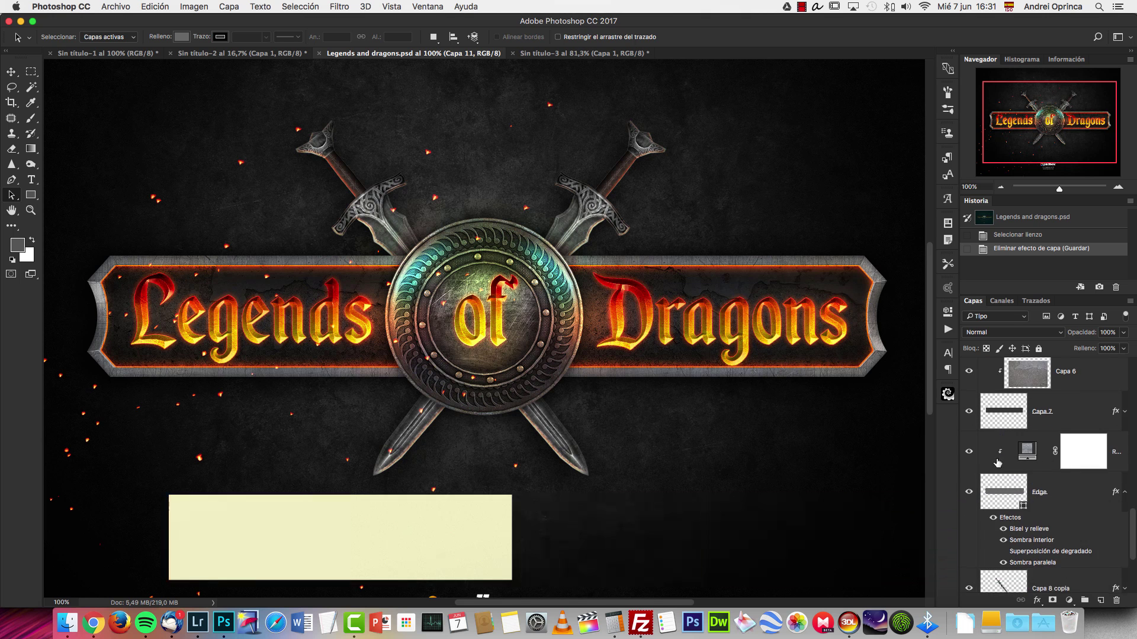
pyautogui.keyDown('alt'); pyautogui.click(969, 531); pyautogui.keyUp('alt')
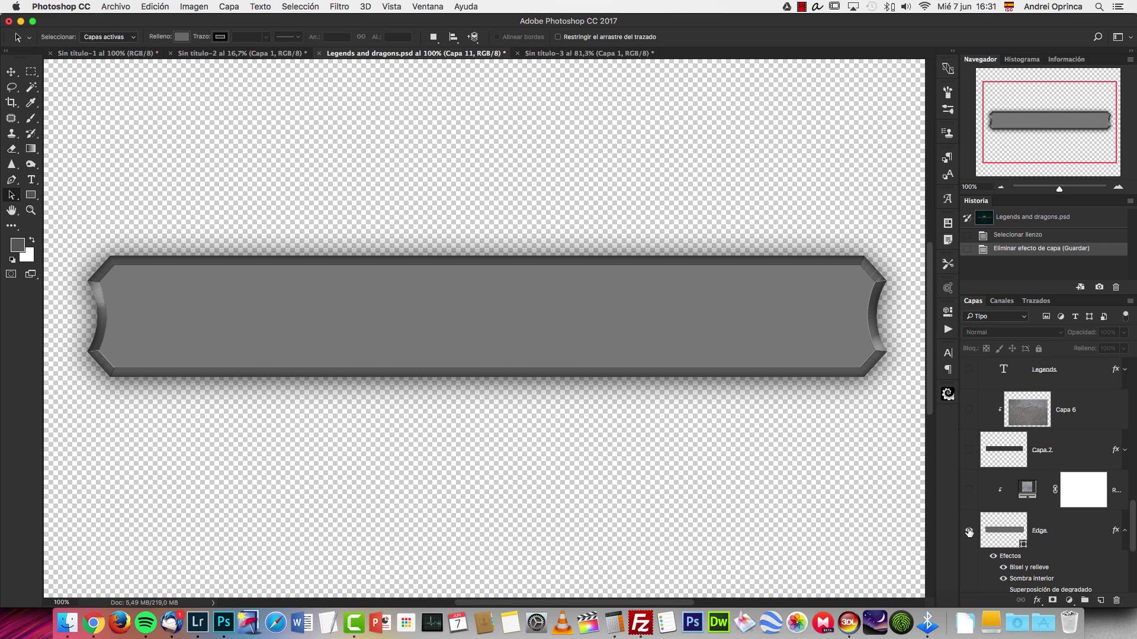
pyautogui.keyDown('alt'); pyautogui.click(969, 532); pyautogui.keyUp('alt')
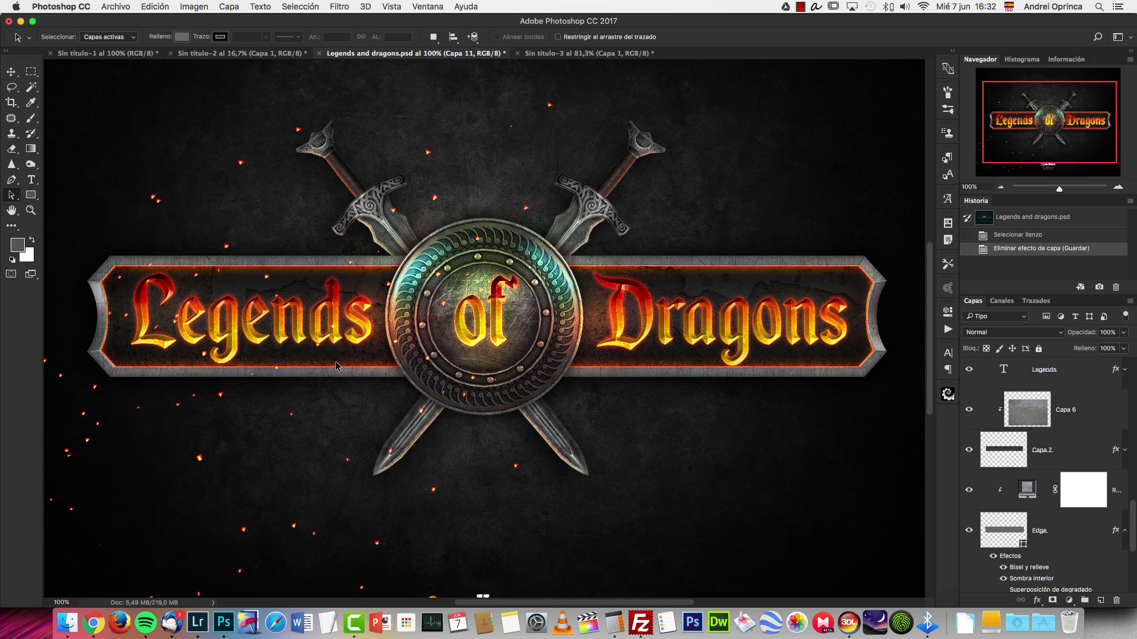
# Step: Return to the Sin título-3 document and set up the Rectangle tool in Shape (Forma) mode
pyautogui.click(585, 54)
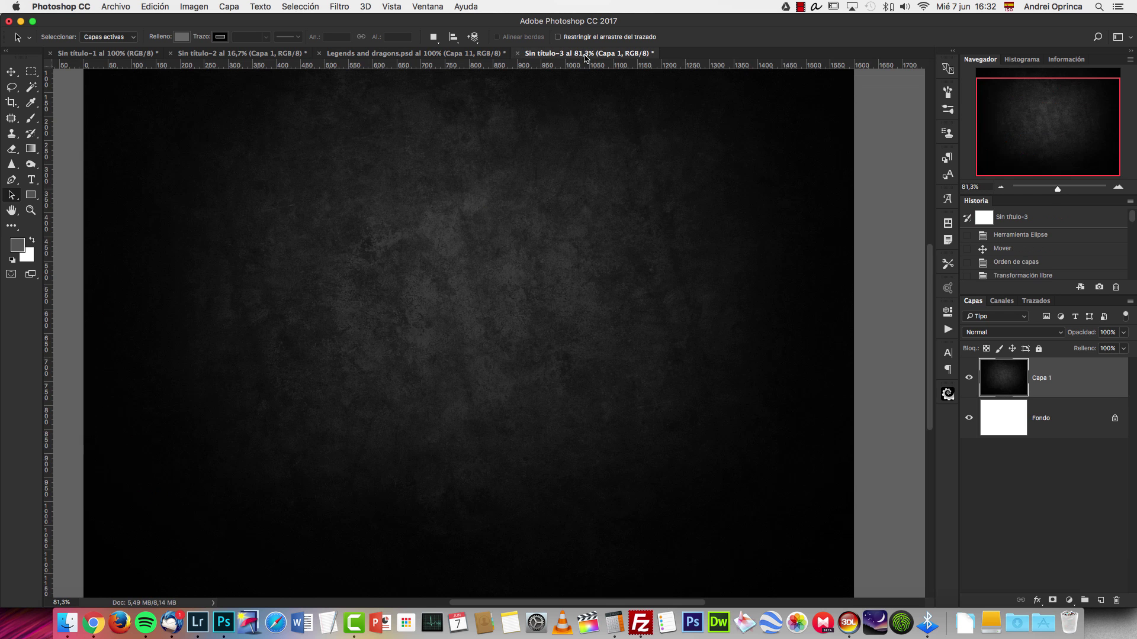
pyautogui.click(32, 197)
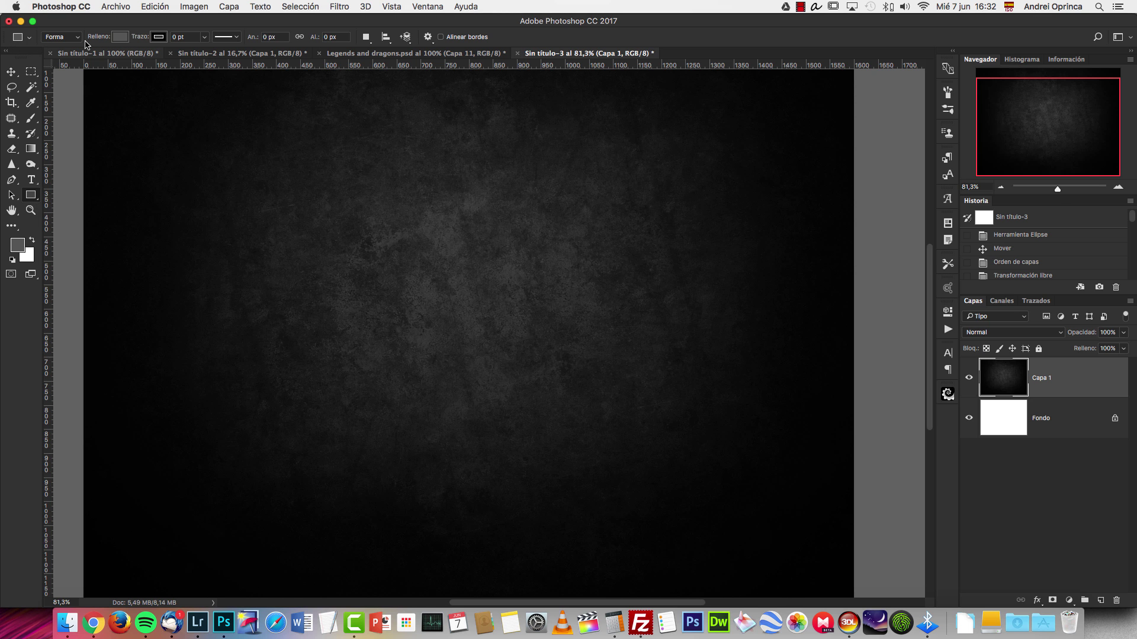
pyautogui.click(32, 197)
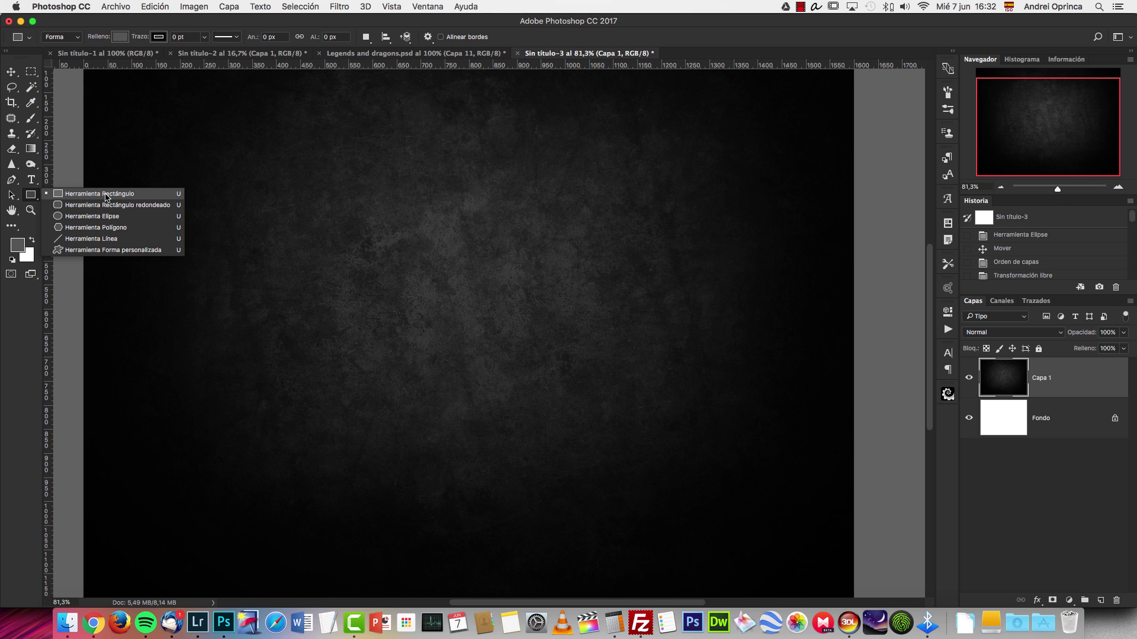
pyautogui.click(126, 198)
pyautogui.click(81, 38)
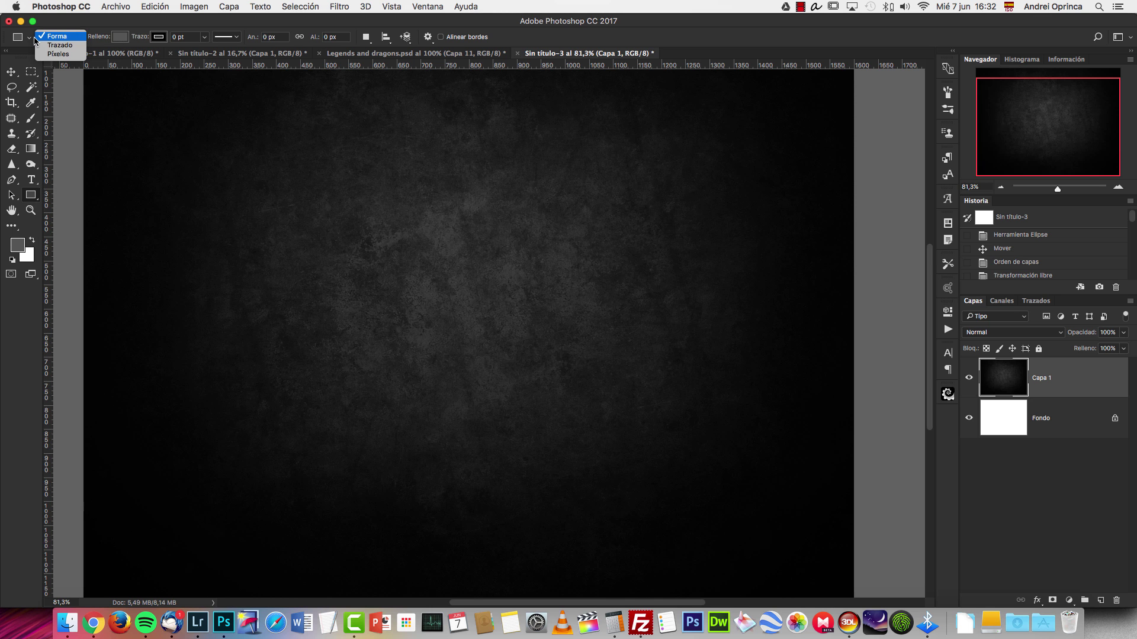
pyautogui.click(58, 37)
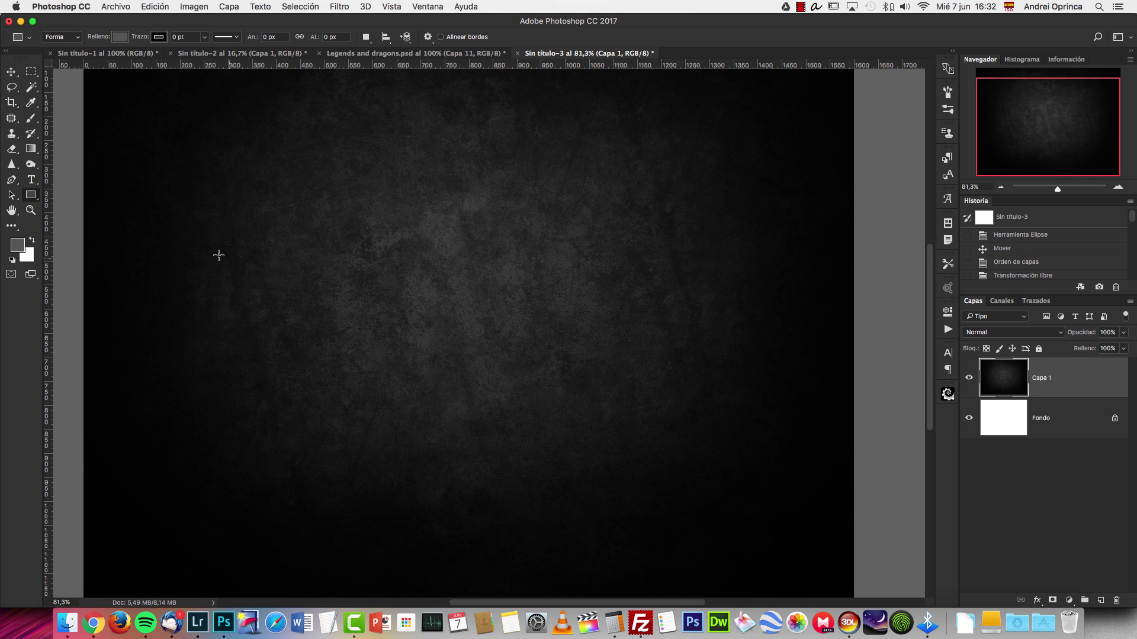
# Step: Set the Rectangle tool to unconstrained (Sin restricciones) and undo the 160 px trial square
pyautogui.moveTo(176, 255)
pyautogui.mouseDown()
pyautogui.moveTo(509, 288)
pyautogui.moveTo(612, 333)
pyautogui.mouseUp()
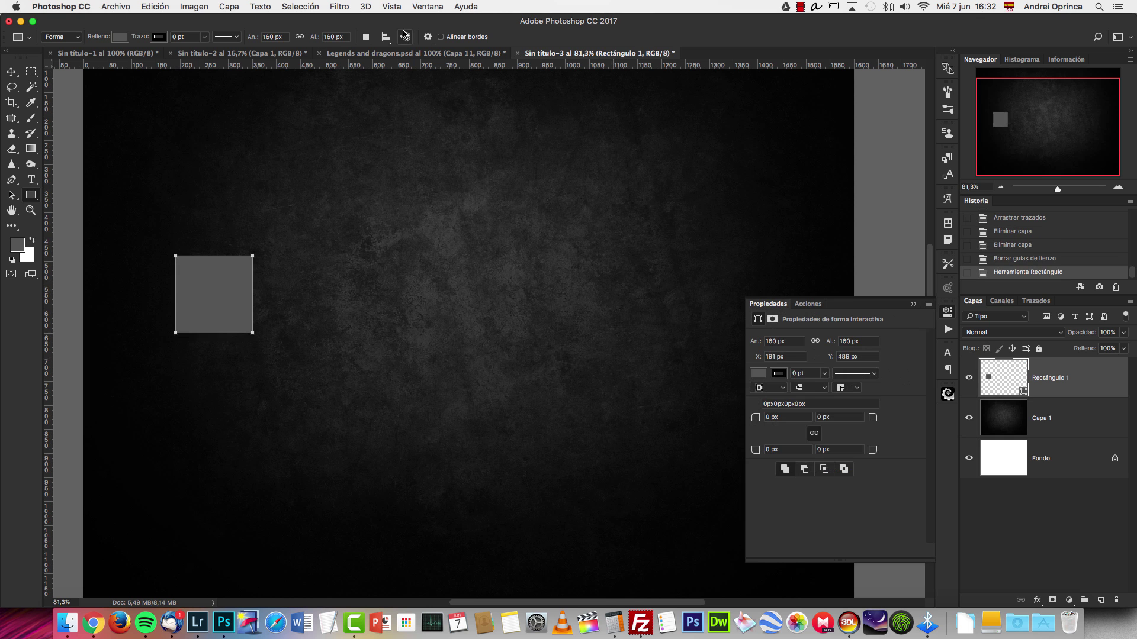
pyautogui.click(427, 37)
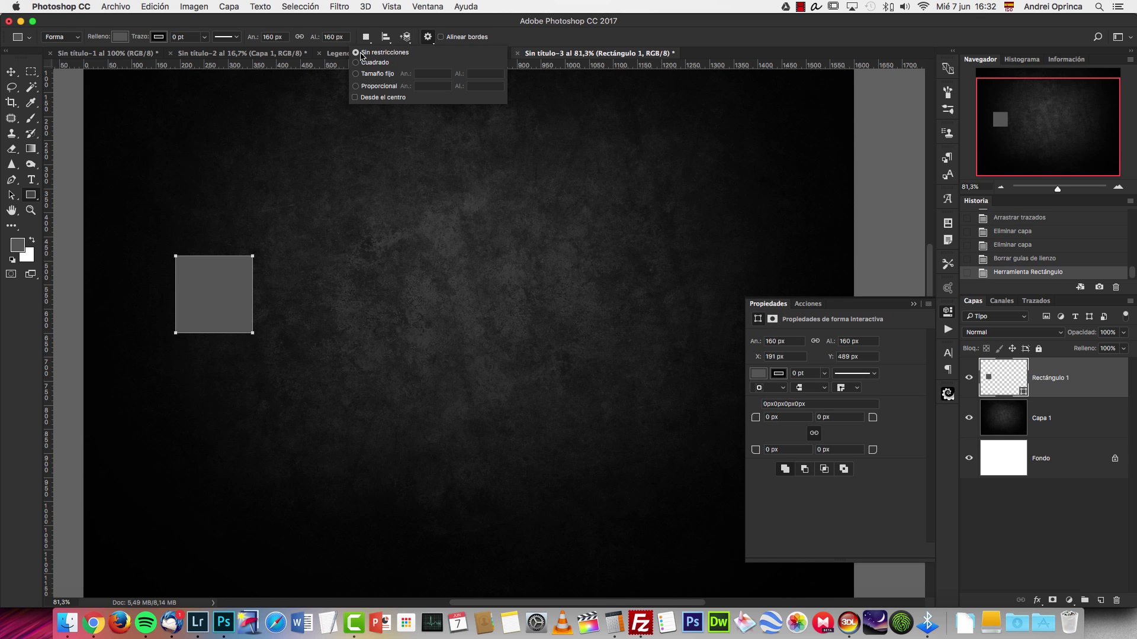
pyautogui.click(505, 220)
pyautogui.press('alt+super+z')
pyautogui.click(551, 319)
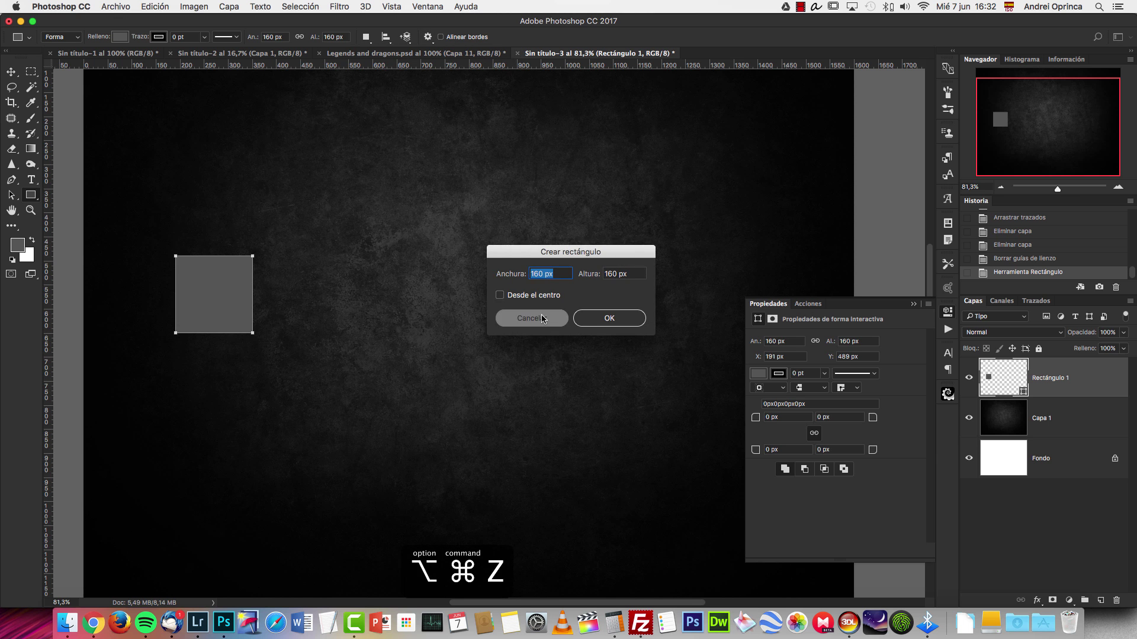
pyautogui.press('super+z')
# Step: Draw a grey rectangle about 1086 × 183 px and move it roughly to the centre of the canvas
pyautogui.moveTo(205, 285); pyautogui.dragTo(727, 373)
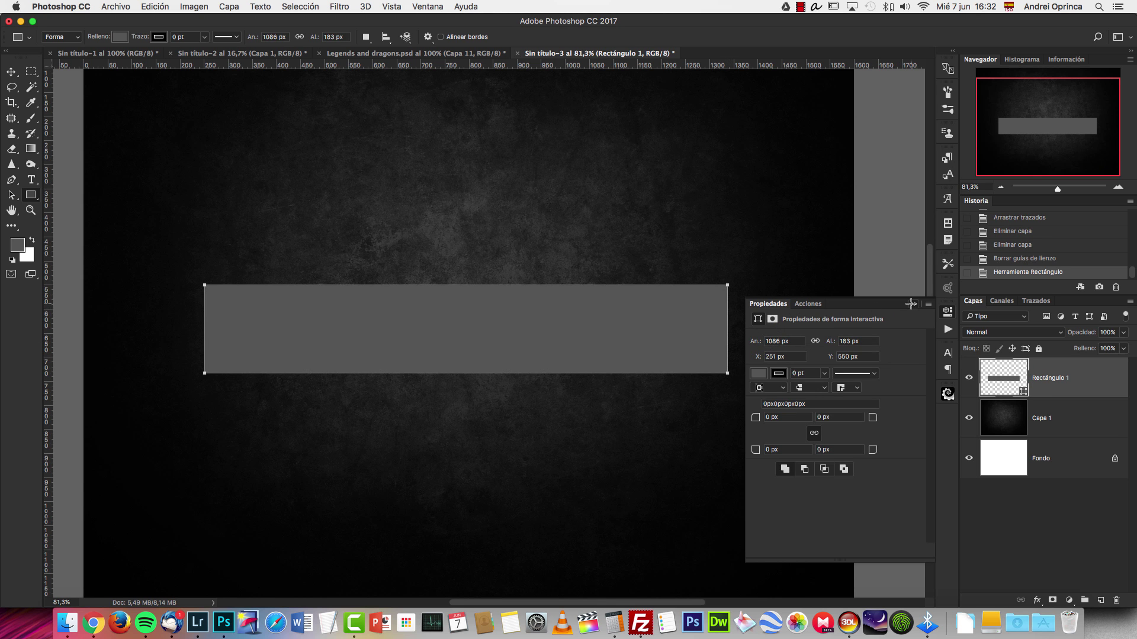
pyautogui.click(913, 303)
pyautogui.click(10, 71)
pyautogui.moveTo(475, 348); pyautogui.dragTo(488, 329)
# Step: Examine the angled ends of the plaque in Legends and dragons.psd as a shape reference
pyautogui.click(31, 196)
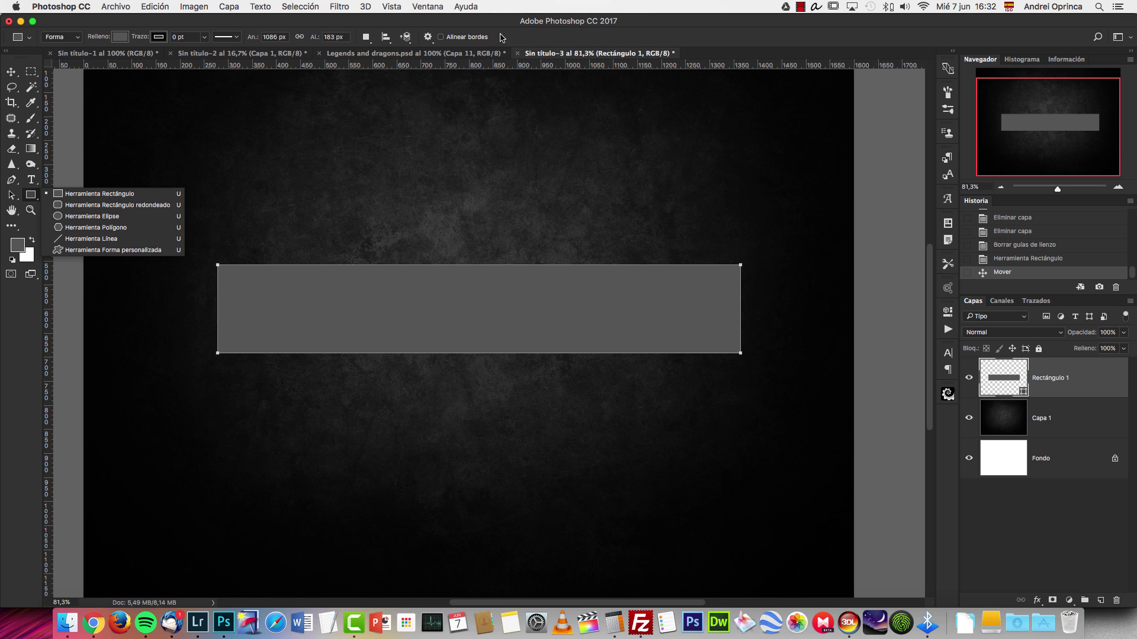
pyautogui.click(456, 54)
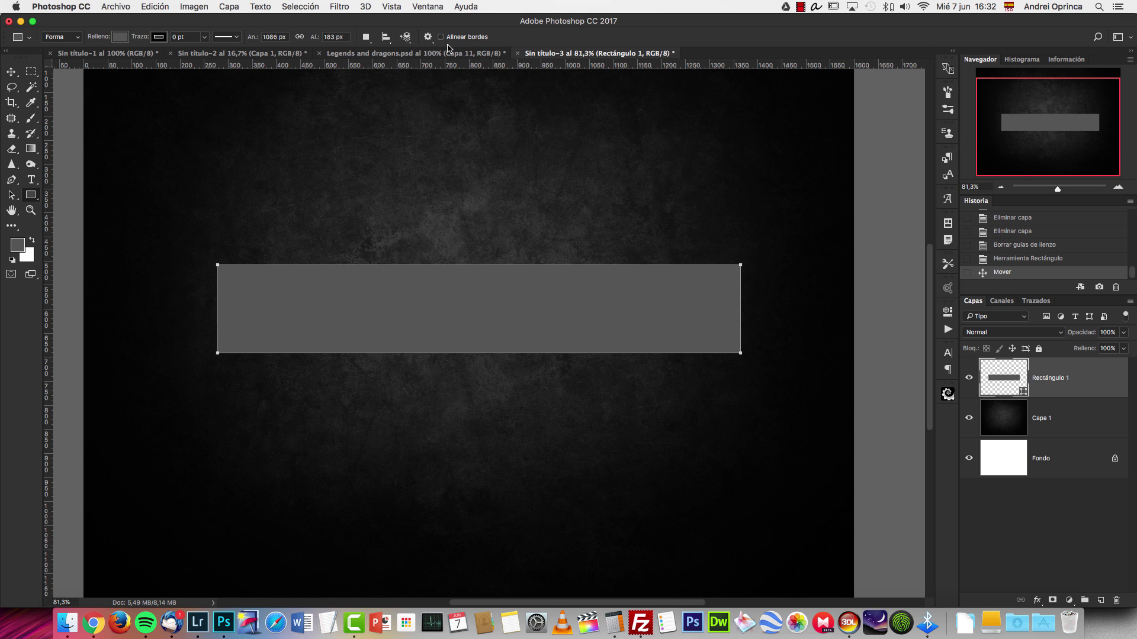
pyautogui.click(448, 53)
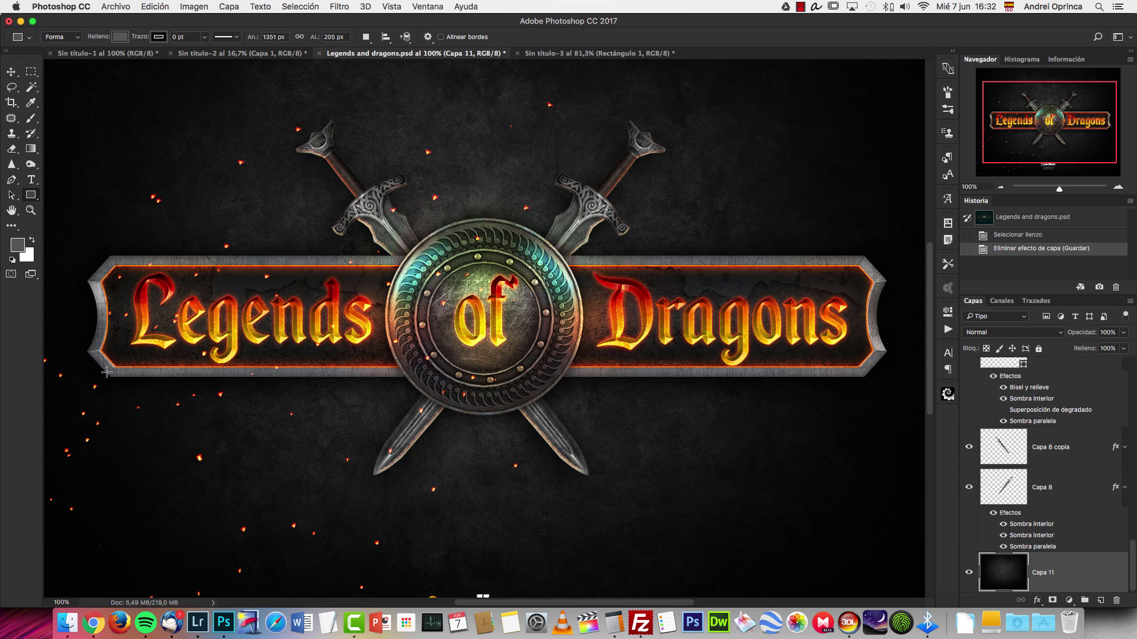
# Step: In the Sin título-3 document, place guides along the rectangle's top, bottom, left and right edges
pyautogui.click(566, 53)
pyautogui.press('super+r')
pyautogui.moveTo(536, 66); pyautogui.dragTo(545, 352)
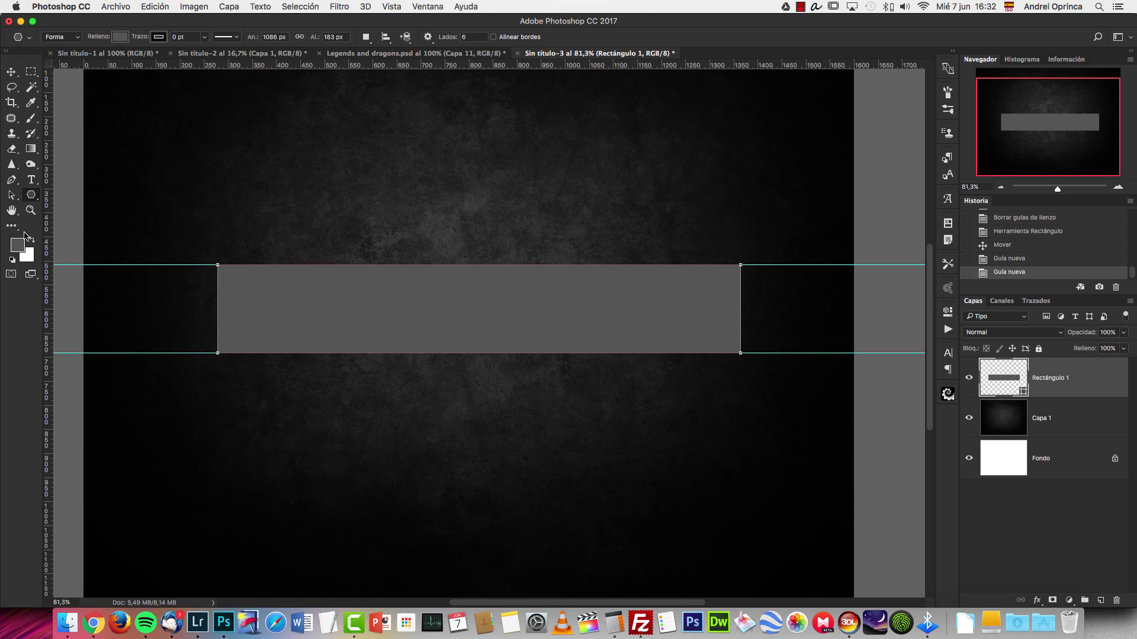
pyautogui.moveTo(48, 231); pyautogui.dragTo(217, 225)
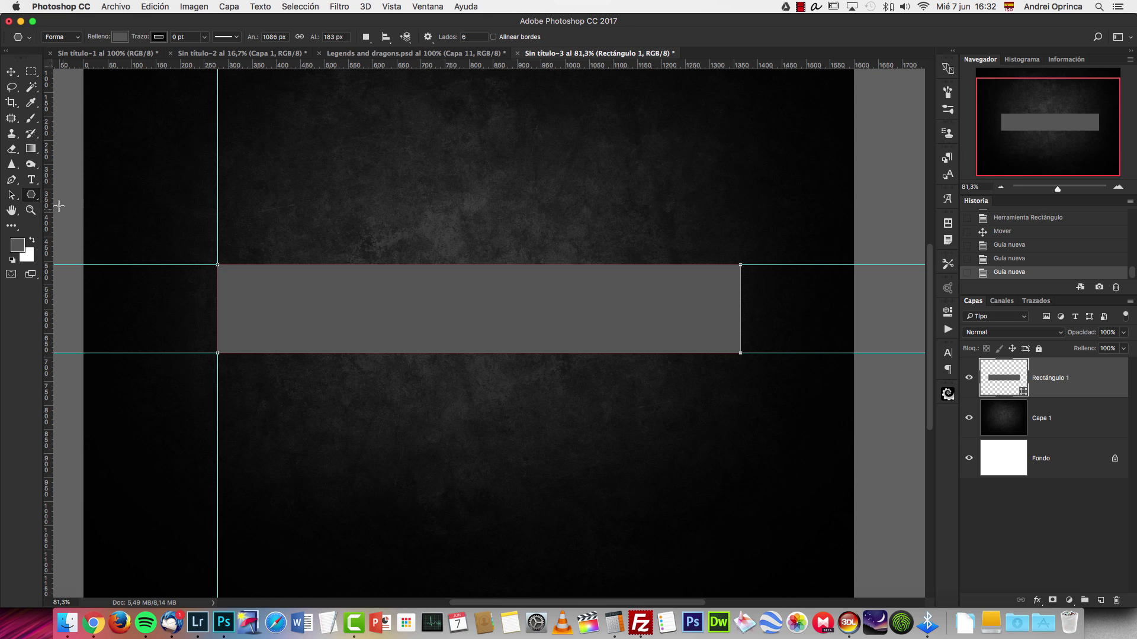
pyautogui.moveTo(51, 200); pyautogui.dragTo(740, 261)
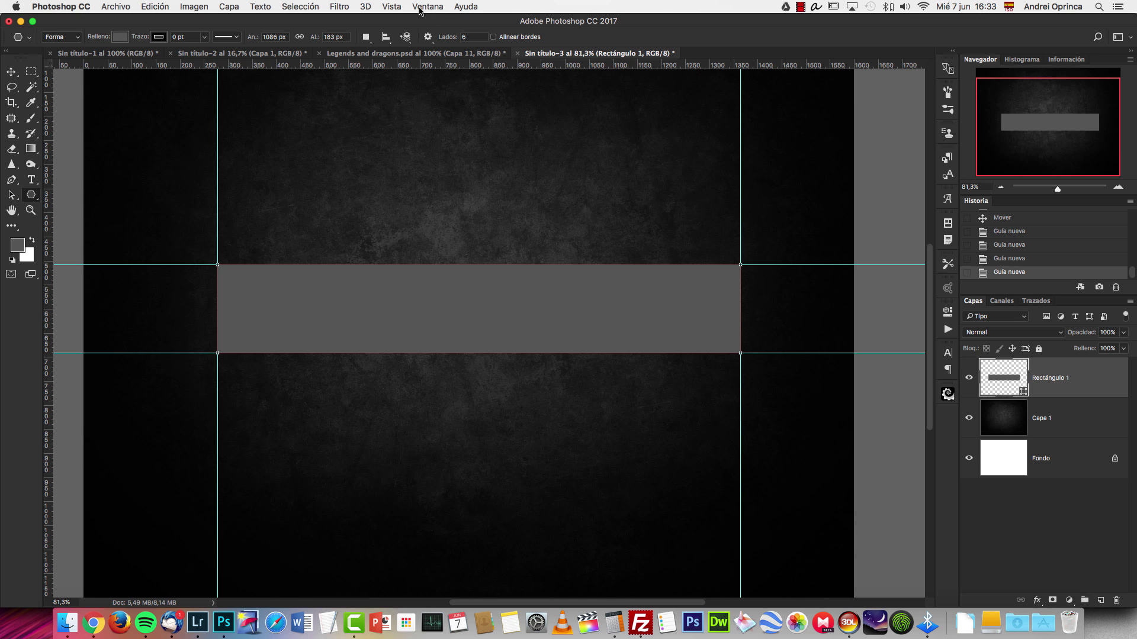
# Step: Add one horizontal and one vertical guide, each at the 50% position of the canvas
pyautogui.click(388, 7)
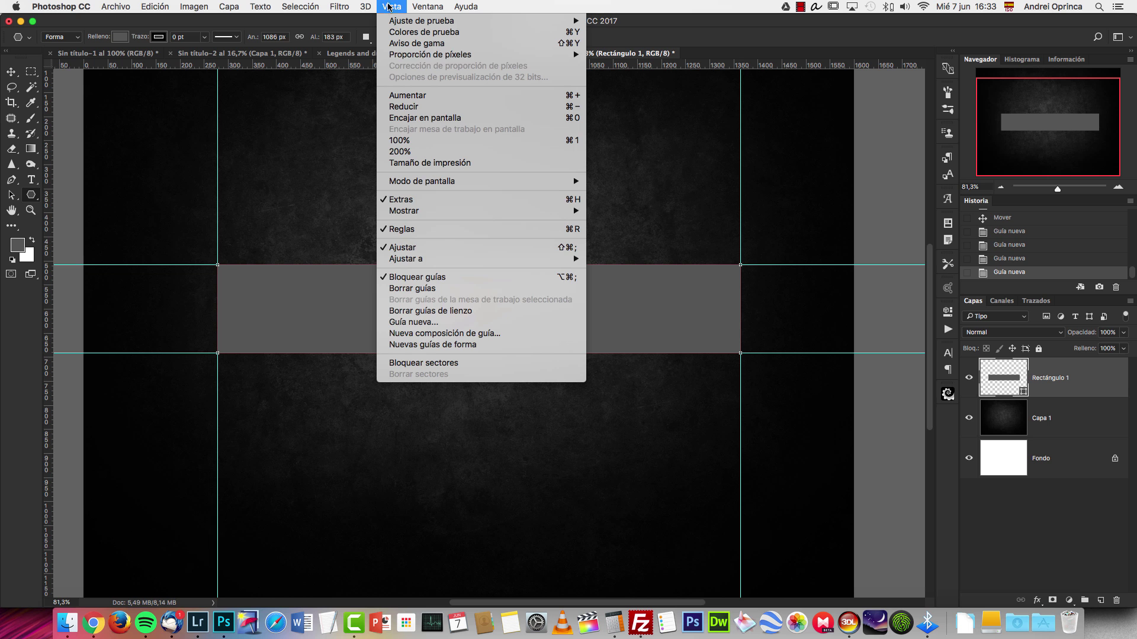
pyautogui.click(466, 320)
pyautogui.write('50%')
pyautogui.press('Return')
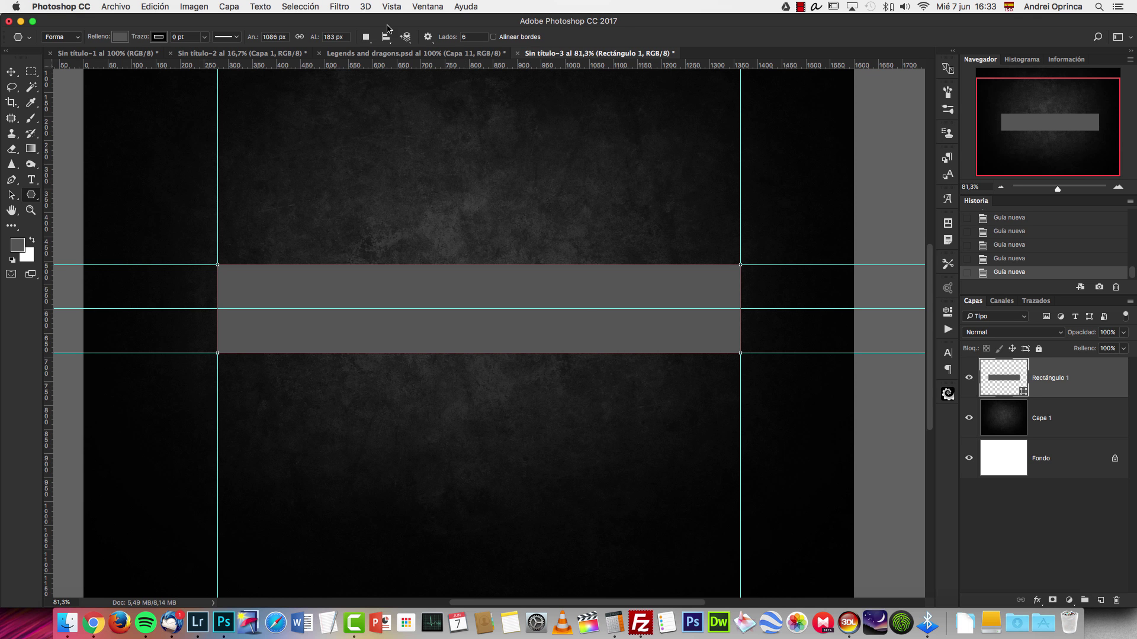
pyautogui.click(392, 7)
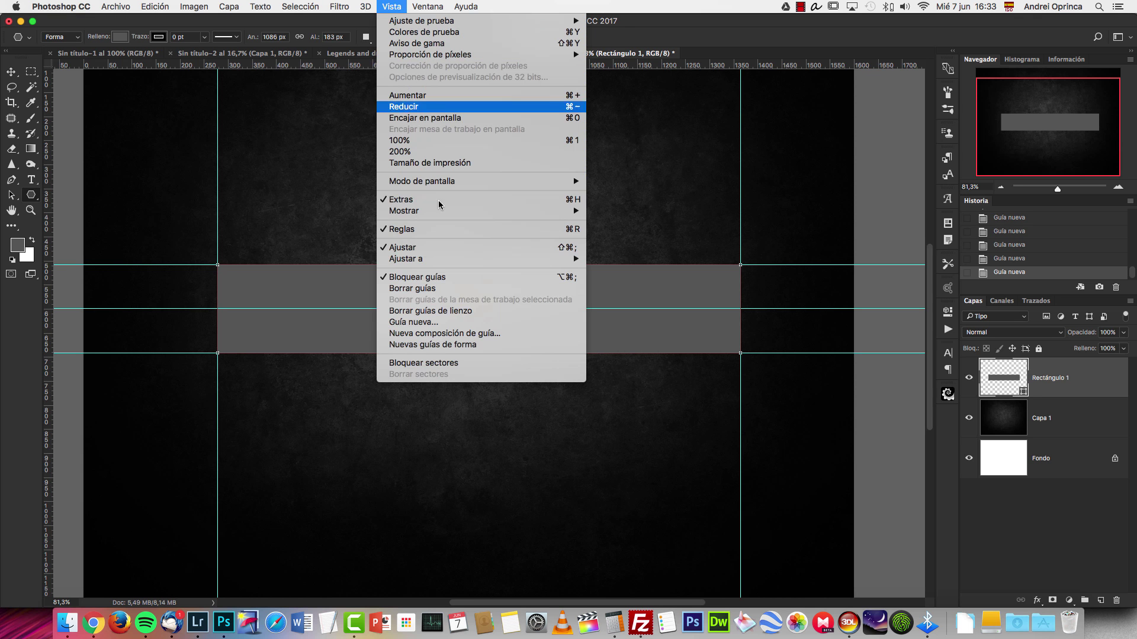
pyautogui.click(438, 322)
pyautogui.click(628, 292)
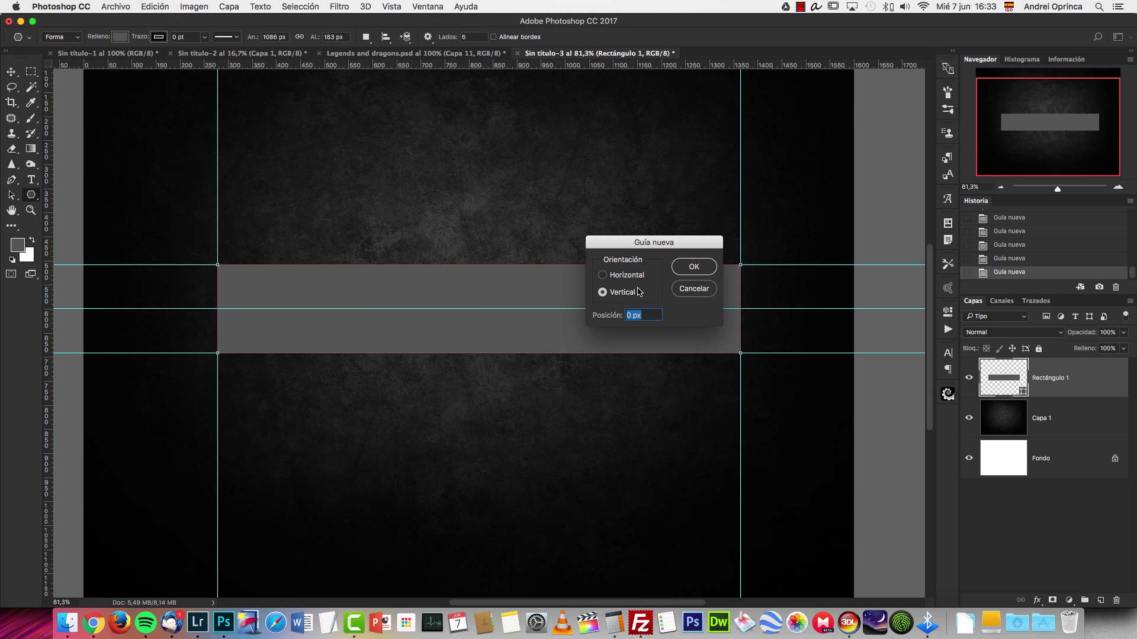
pyautogui.write('50%')
pyautogui.press('Return')
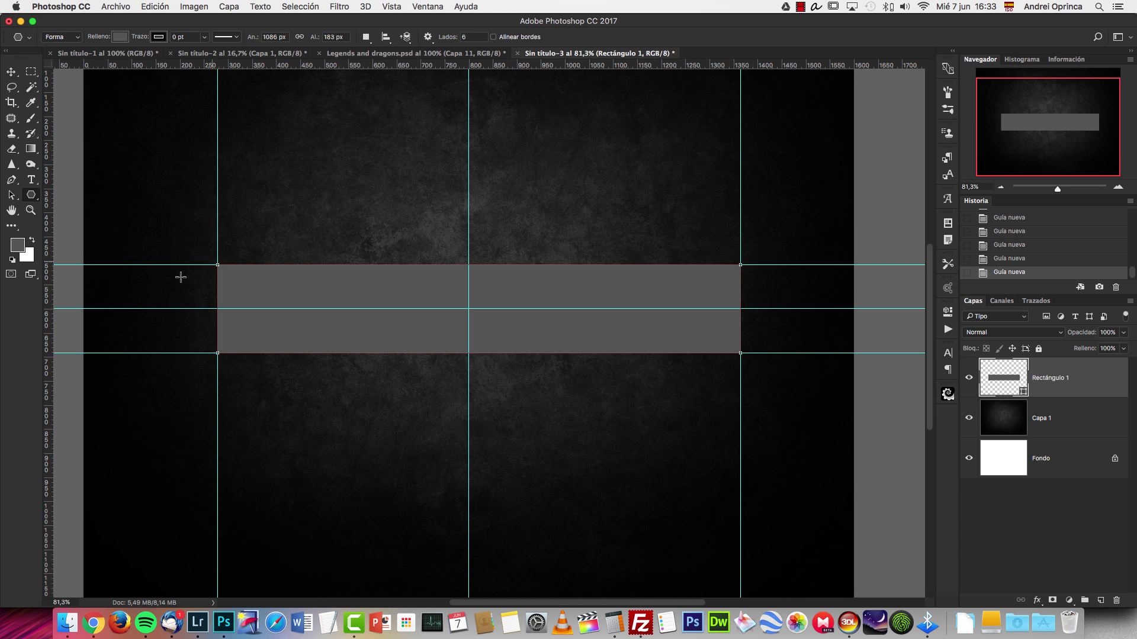
# Step: Draw a six-sided polygon as tall as the rectangle, centre it on the rectangle's left edge, and narrow it to 51.45% width
pyautogui.moveTo(218, 265); pyautogui.dragTo(218, 308)
pyautogui.press('v')
pyautogui.moveTo(247, 267); pyautogui.dragTo(236, 309)
pyautogui.press('super+t')
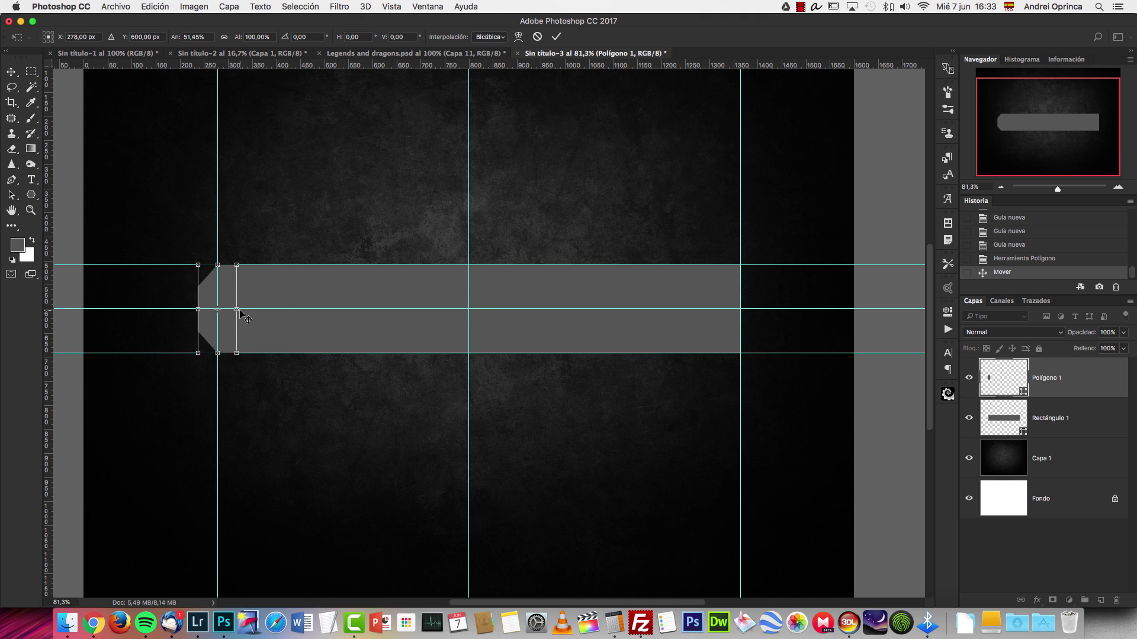
pyautogui.press('Return')
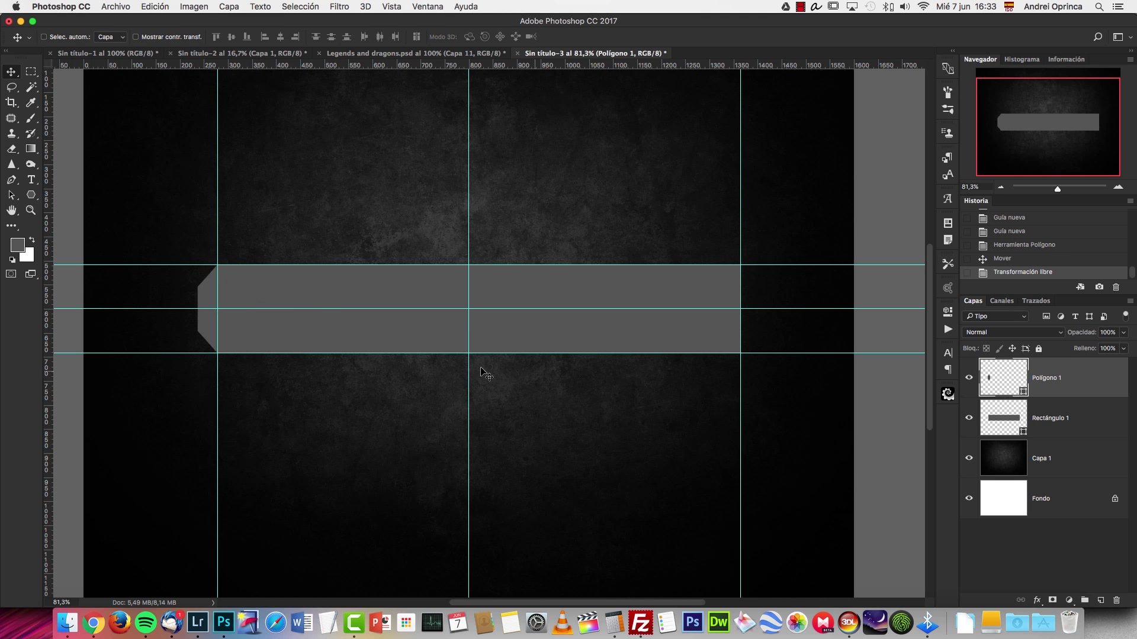
# Step: Duplicate the polygon layer and move the copy so it is centred on the rectangle's right edge
pyautogui.click(1085, 413)
pyautogui.press('super+h')
pyautogui.press('super+h')
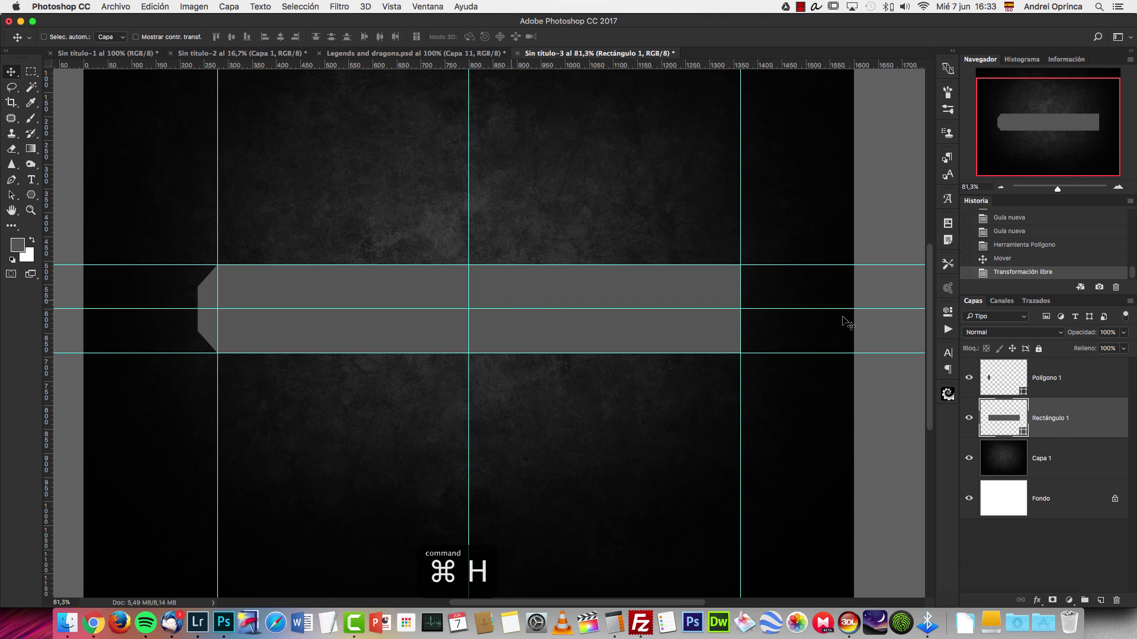
pyautogui.click(1064, 373)
pyautogui.press('super+j')
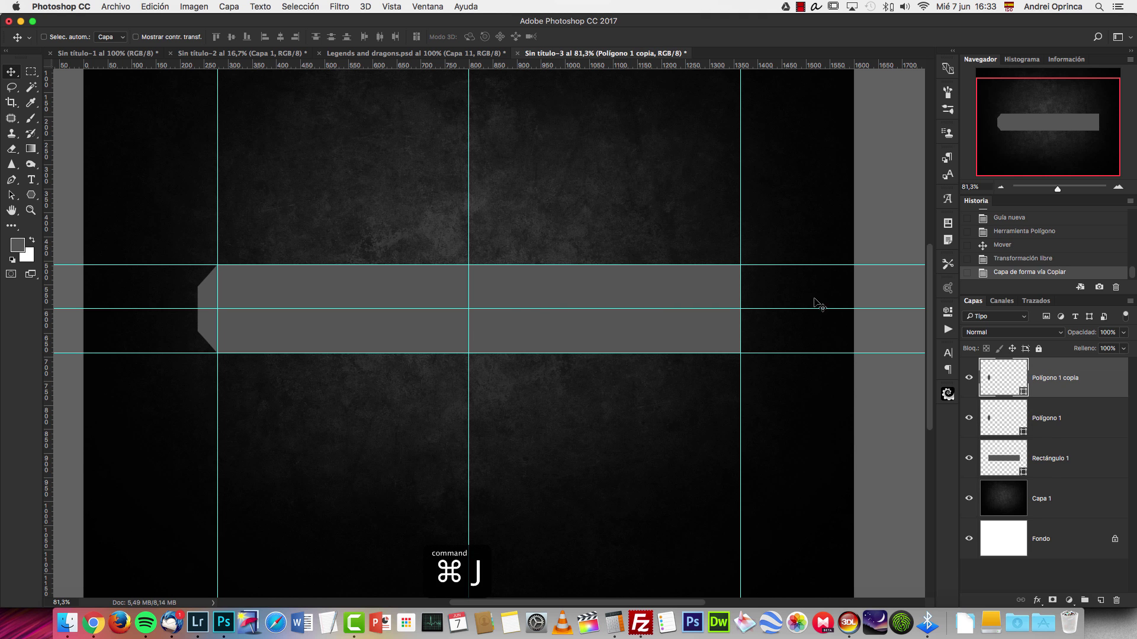
pyautogui.moveTo(369, 247); pyautogui.dragTo(748, 240)
# Step: Merge the Rectángulo 1, Polígono 1 and Polígono 1 copia layers with Combine Shapes (Combinar formas)
pyautogui.click(1077, 453)
pyautogui.press('u')
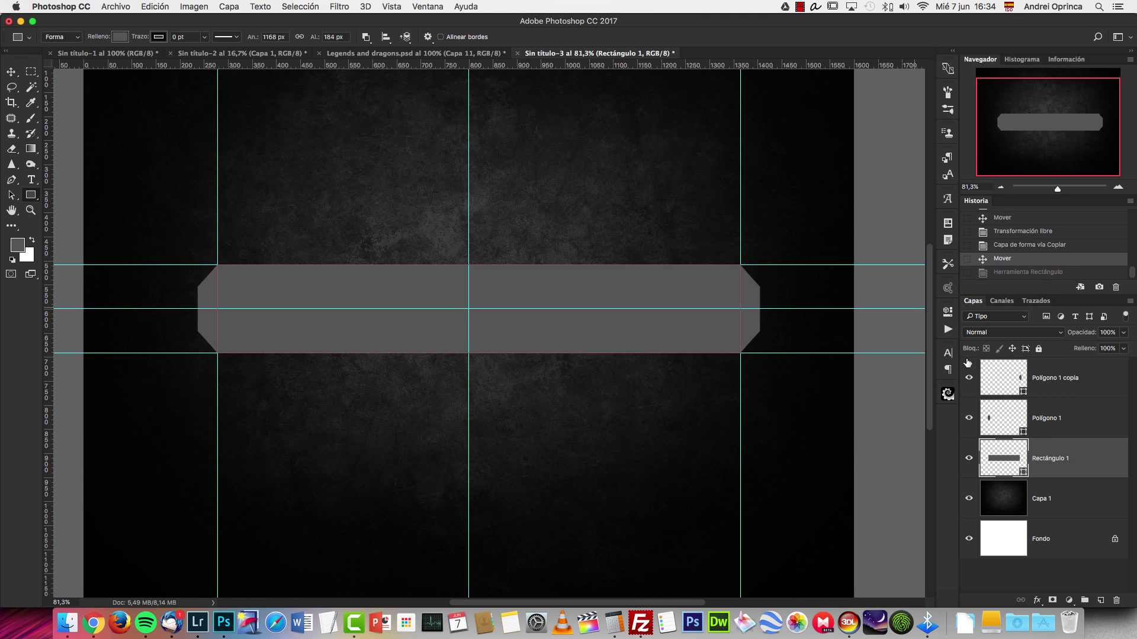
pyautogui.click(1078, 429)
pyautogui.keyDown('shift'); pyautogui.click(1087, 380); pyautogui.keyUp('shift')
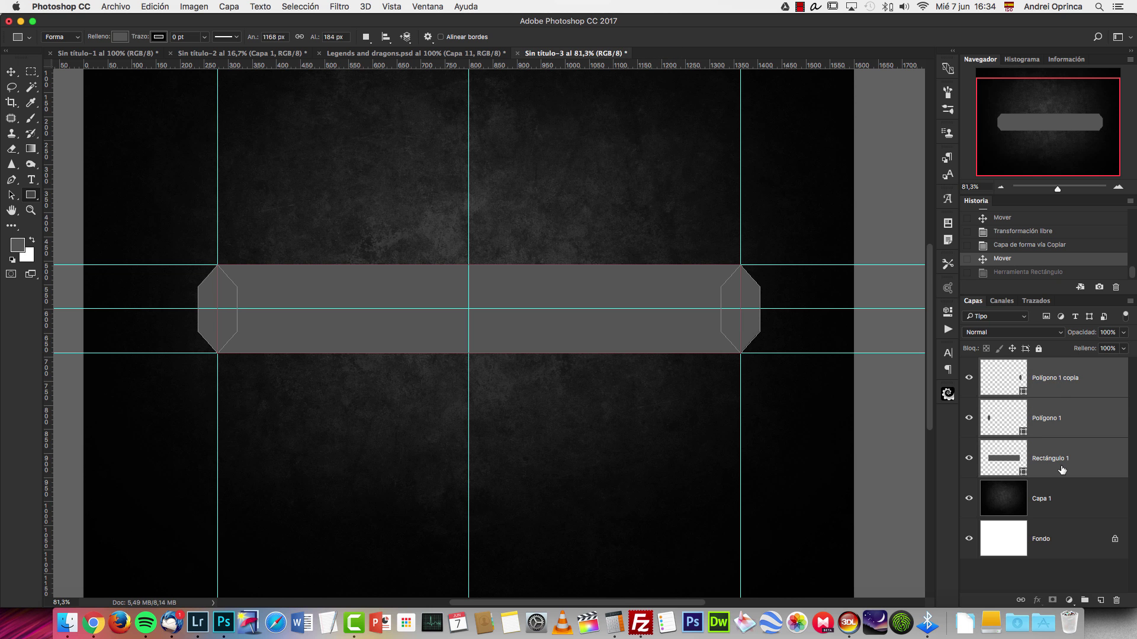
pyautogui.rightClick(1075, 421)
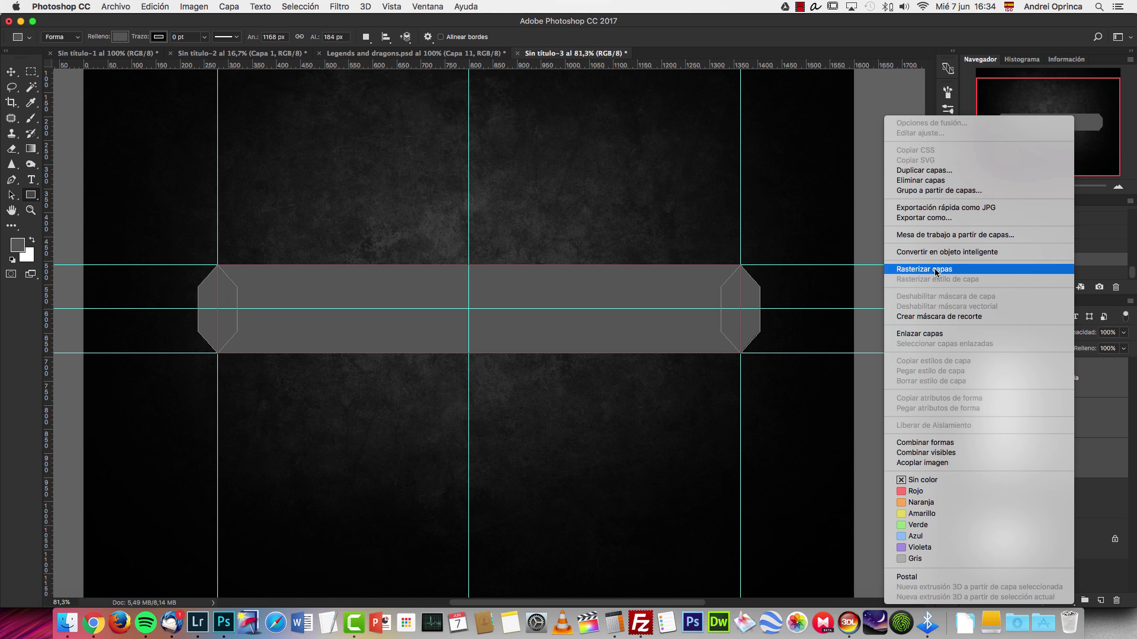
pyautogui.click(927, 443)
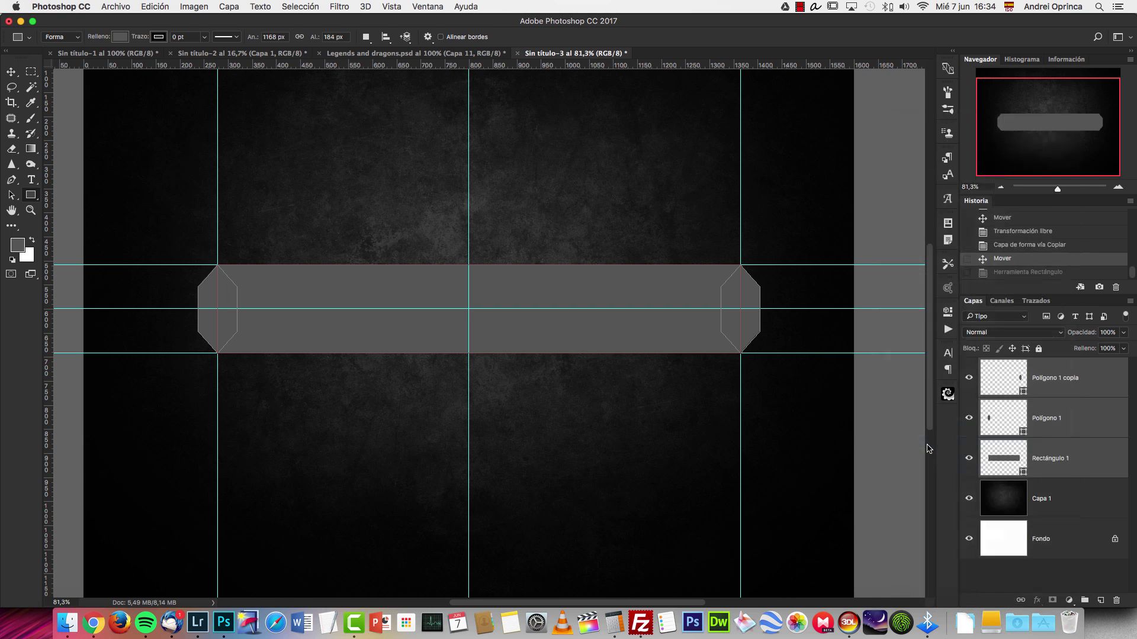
pyautogui.click(1085, 418)
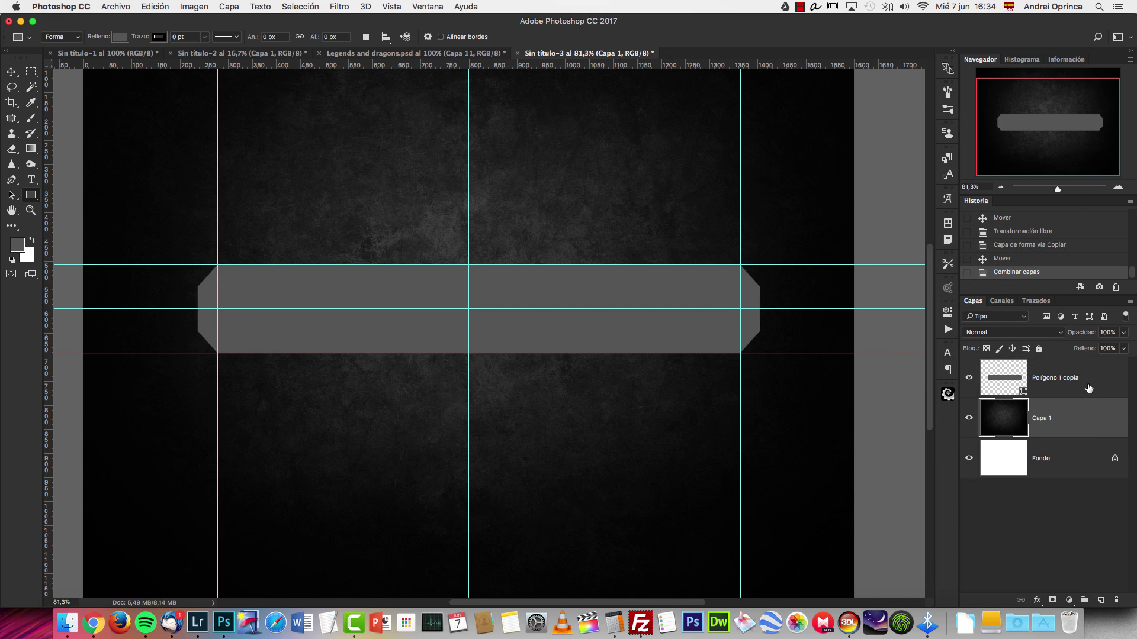
pyautogui.click(1088, 387)
pyautogui.rightClick(1064, 380)
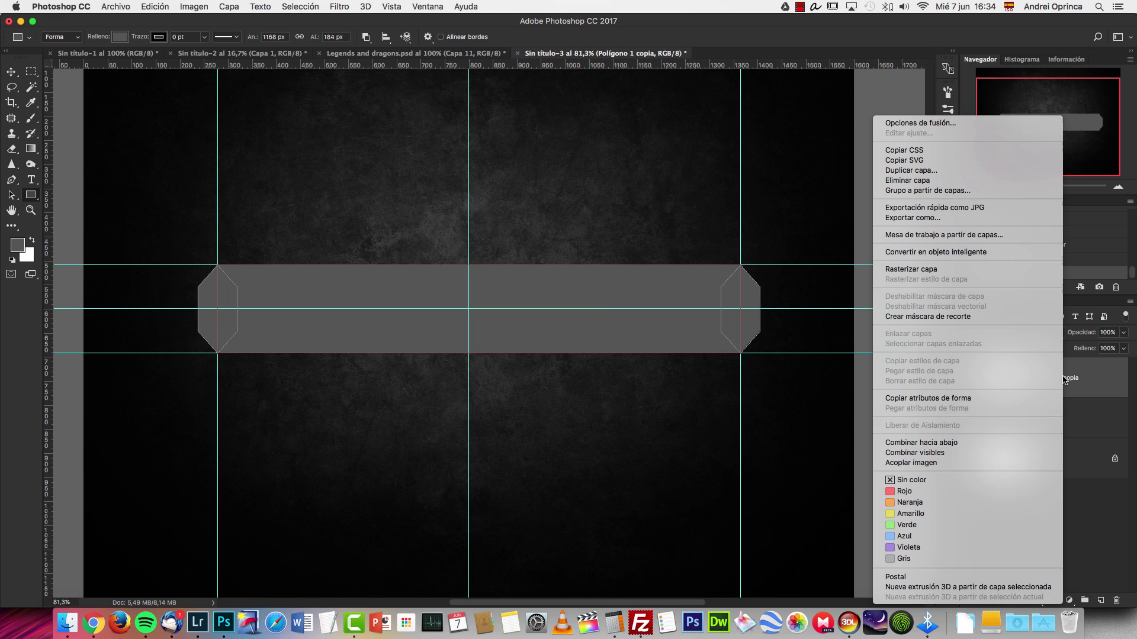
pyautogui.press('Escape')
pyautogui.click(1073, 416)
pyautogui.click(1076, 382)
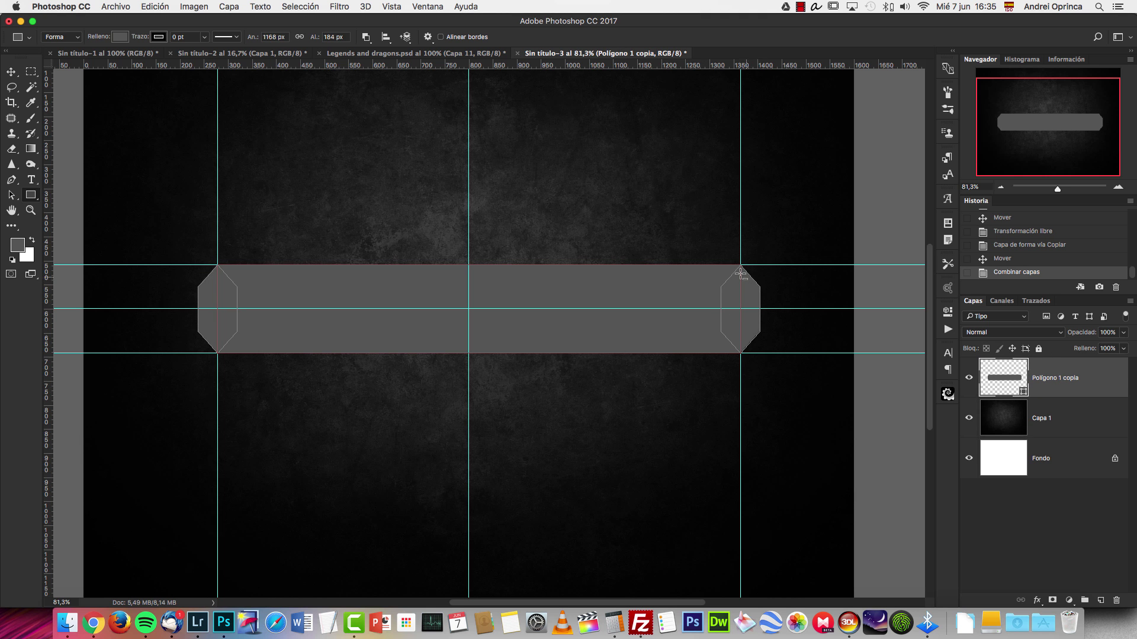
# Step: Try moving the left polygon separately inside the combined shape, and undo the move
pyautogui.click(12, 195)
pyautogui.moveTo(237, 314); pyautogui.dragTo(386, 307)
pyautogui.press('super+z')
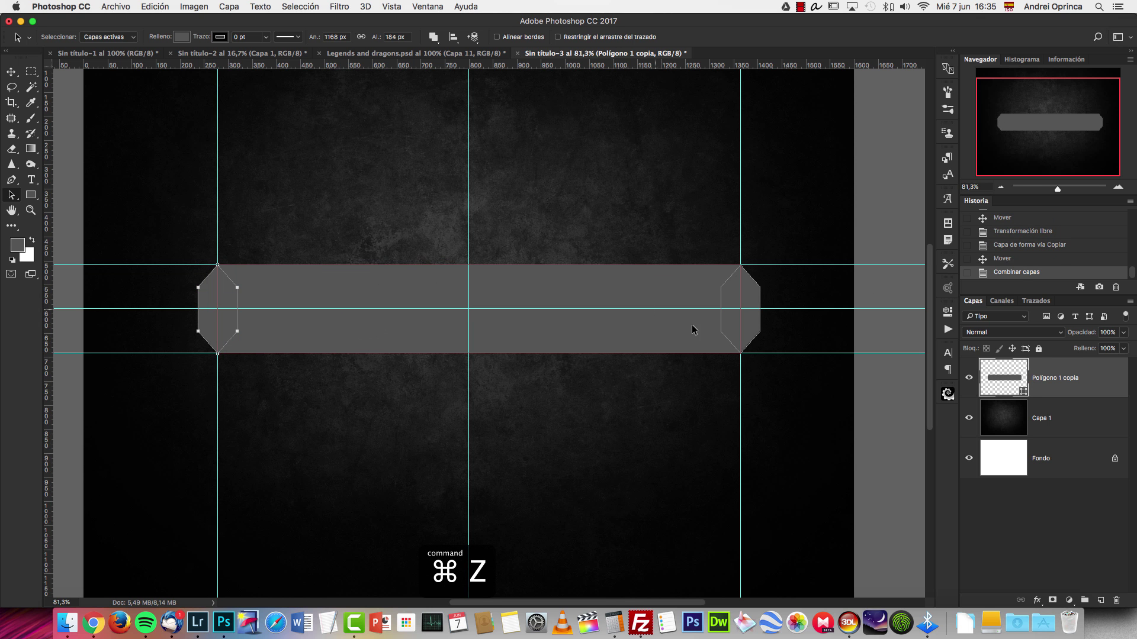
# Step: Merge the shape components of Polígono 1 copia into a single outline with Fusionar componentes de forma
pyautogui.click(1066, 488)
pyautogui.click(1050, 378)
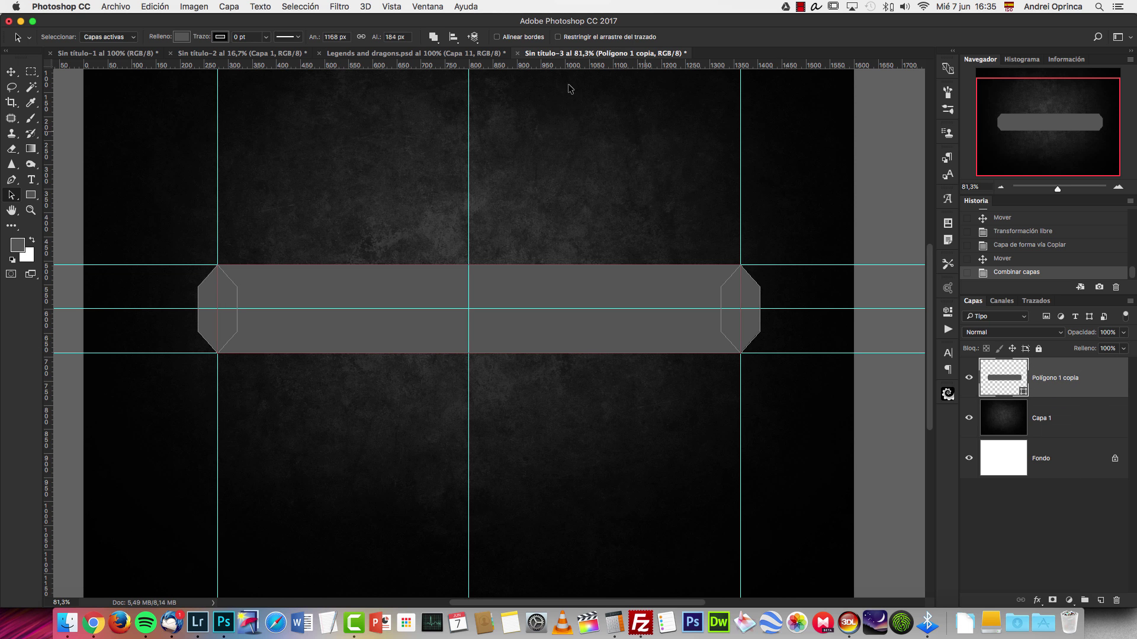
pyautogui.click(436, 38)
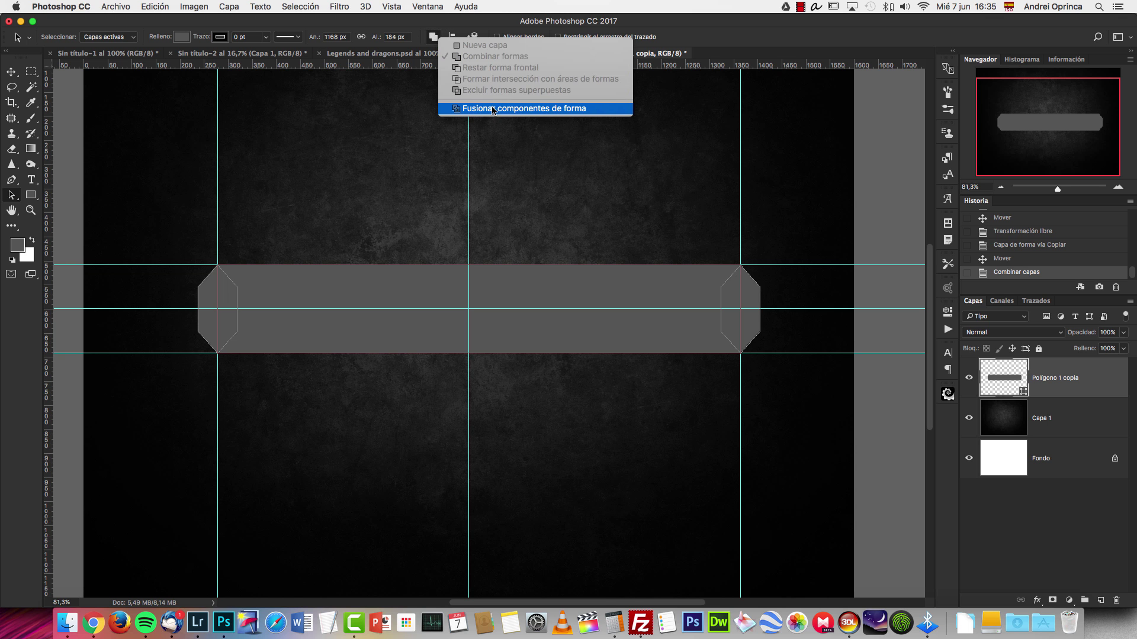
pyautogui.click(518, 109)
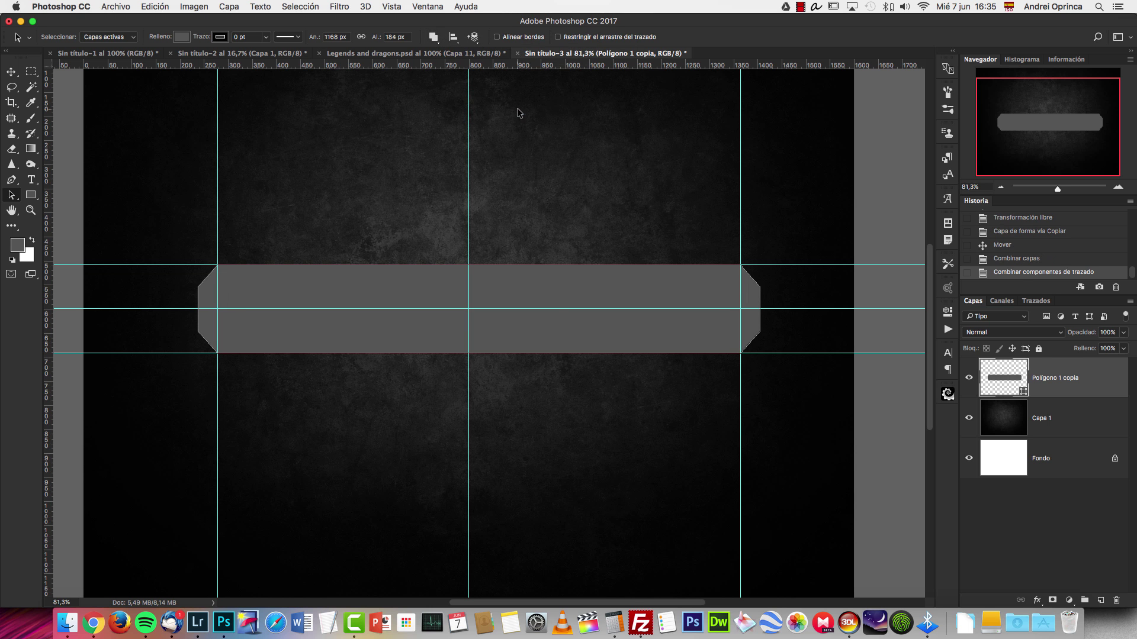
pyautogui.click(1059, 426)
pyautogui.click(1061, 382)
pyautogui.scroll(5, 198, 313)
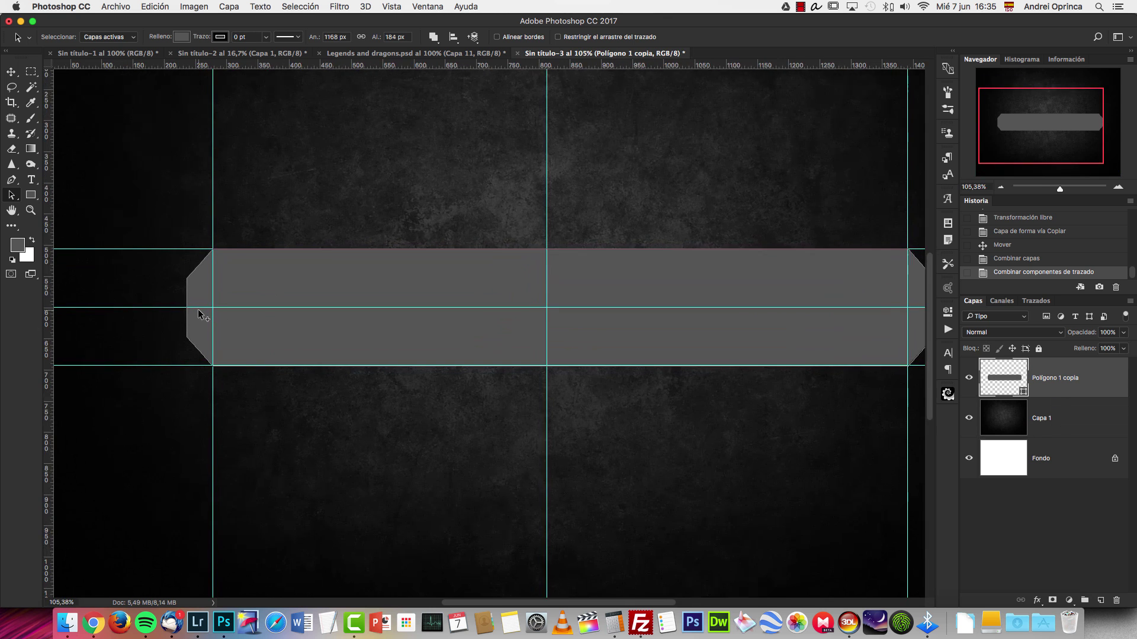
pyautogui.scroll(-2, 475, 307)
# Step: Check the plaque in Legends and dragons.psd, and stretch the grey shape vertically about its centre to 242 px high
pyautogui.click(389, 53)
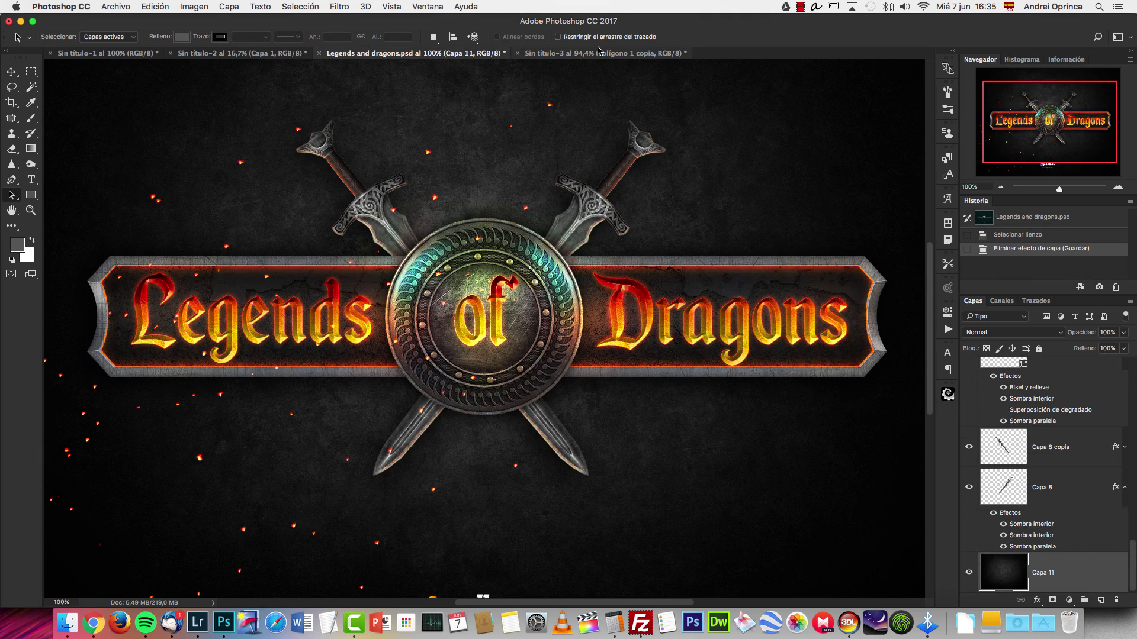
pyautogui.click(594, 53)
pyautogui.press('super+t')
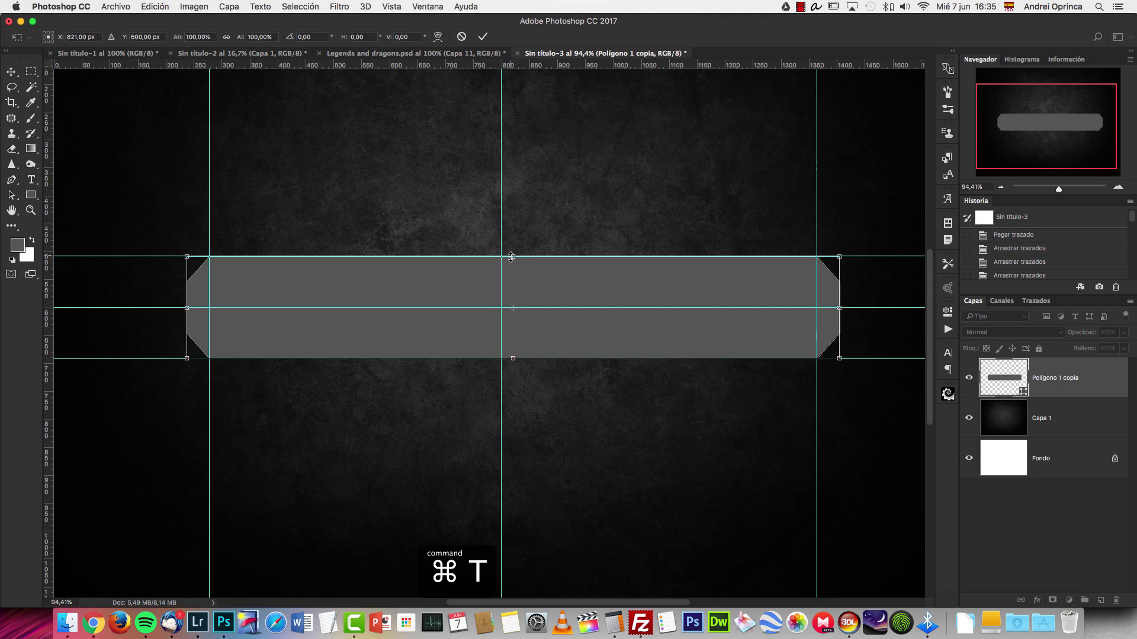
pyautogui.moveTo(515, 258); pyautogui.dragTo(515, 240)
pyautogui.press('Return')
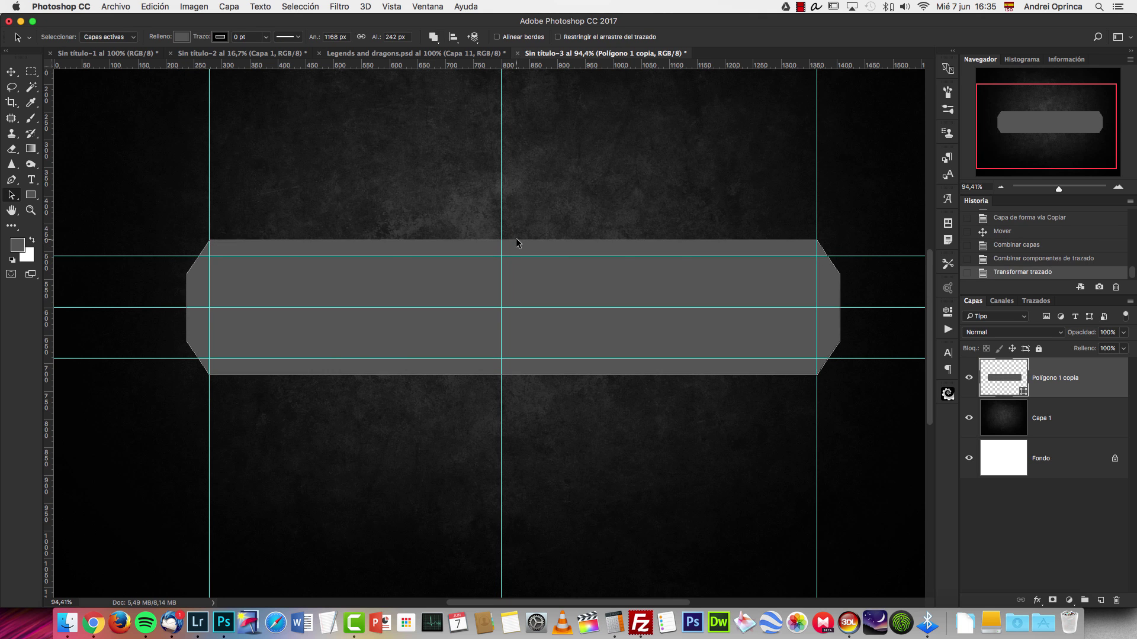
# Step: Move the plaque shape horizontally so its centre sits on the canvas centre at X 800 px
pyautogui.press('super+t')
pyautogui.moveTo(555, 286); pyautogui.dragTo(542, 286)
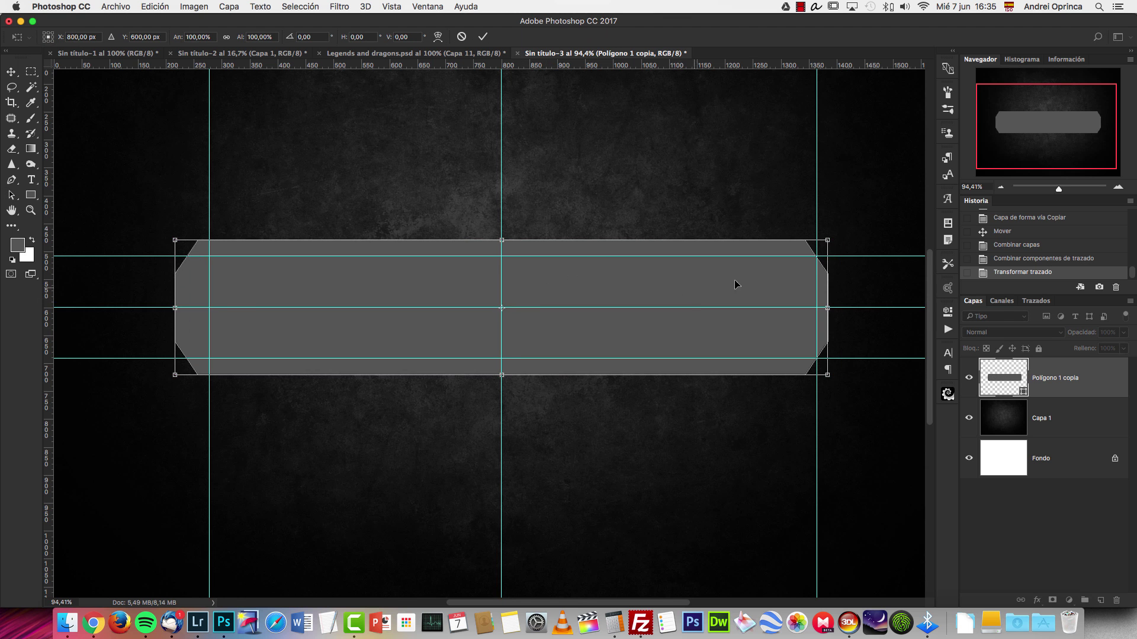
pyautogui.press('Return')
# Step: Clear all guides from the document and unlock guides for editing
pyautogui.click(816, 204)
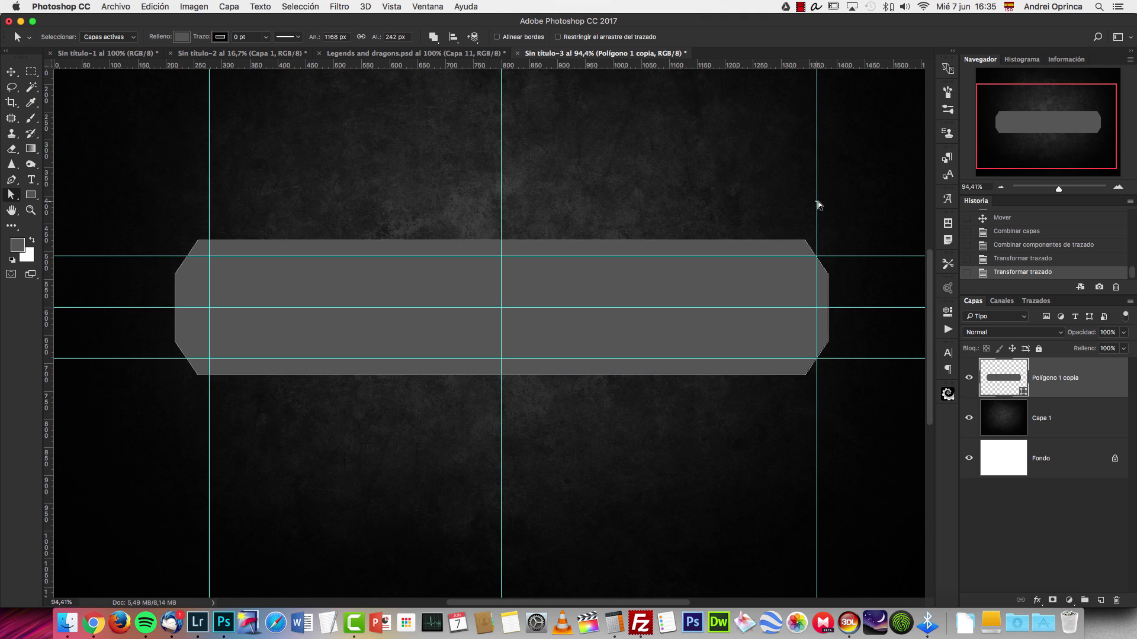
pyautogui.click(392, 7)
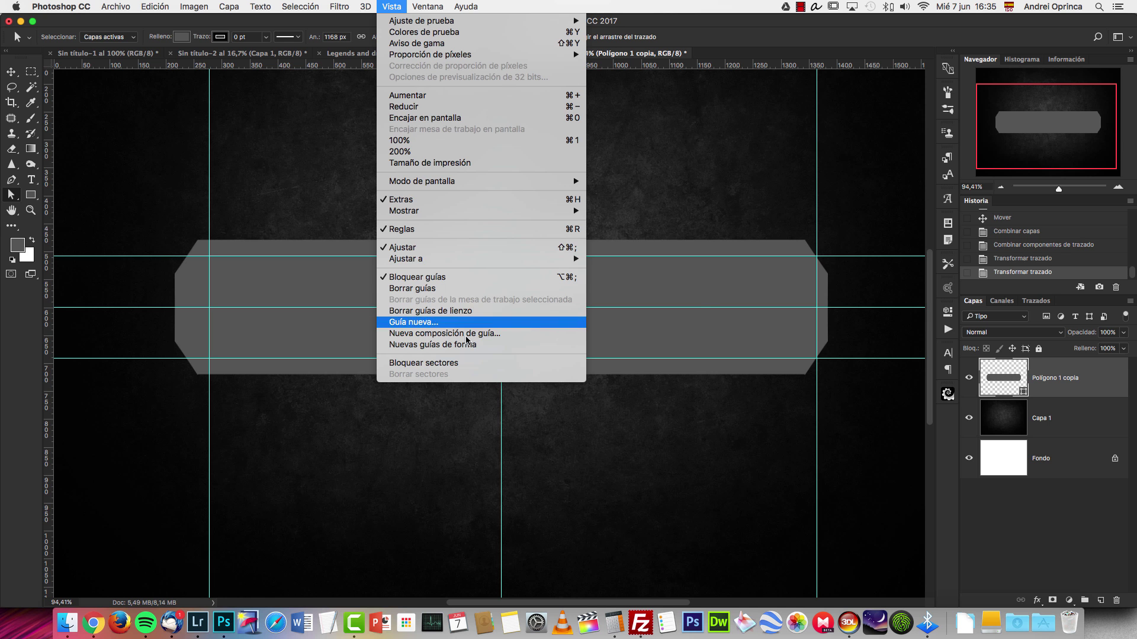
pyautogui.click(441, 290)
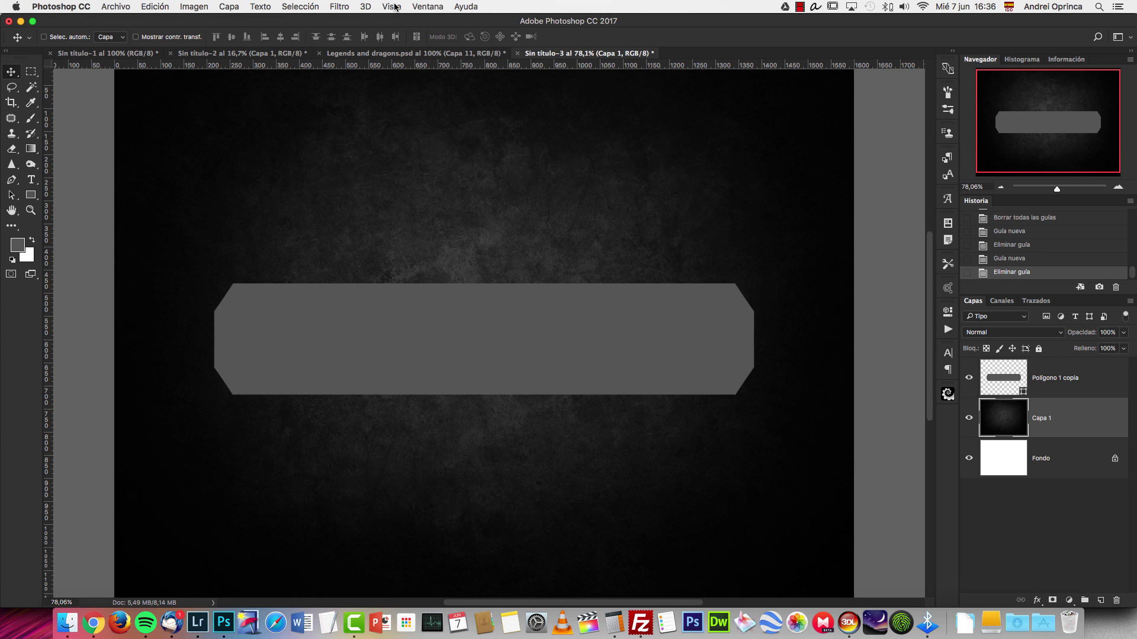
pyautogui.click(392, 6)
pyautogui.click(433, 282)
pyautogui.moveTo(445, 68); pyautogui.dragTo(536, 21)
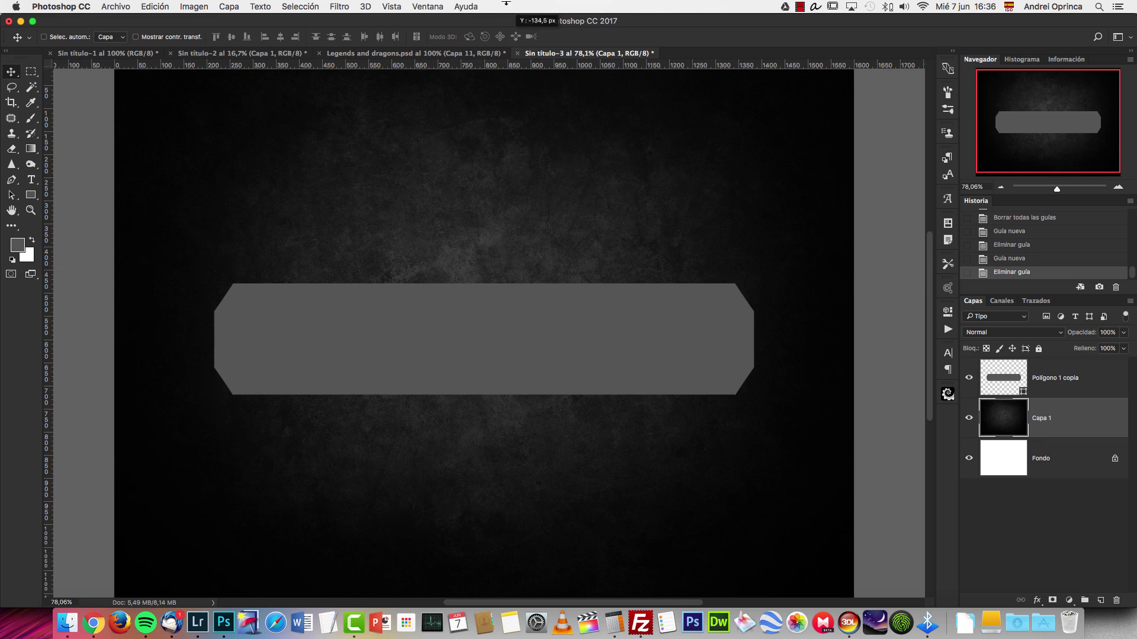
# Step: Place horizontal guides along the plaque's upper and lower edges, with the Polígono 1 copia layer selected
pyautogui.click(1067, 379)
pyautogui.moveTo(495, 67); pyautogui.dragTo(561, 287)
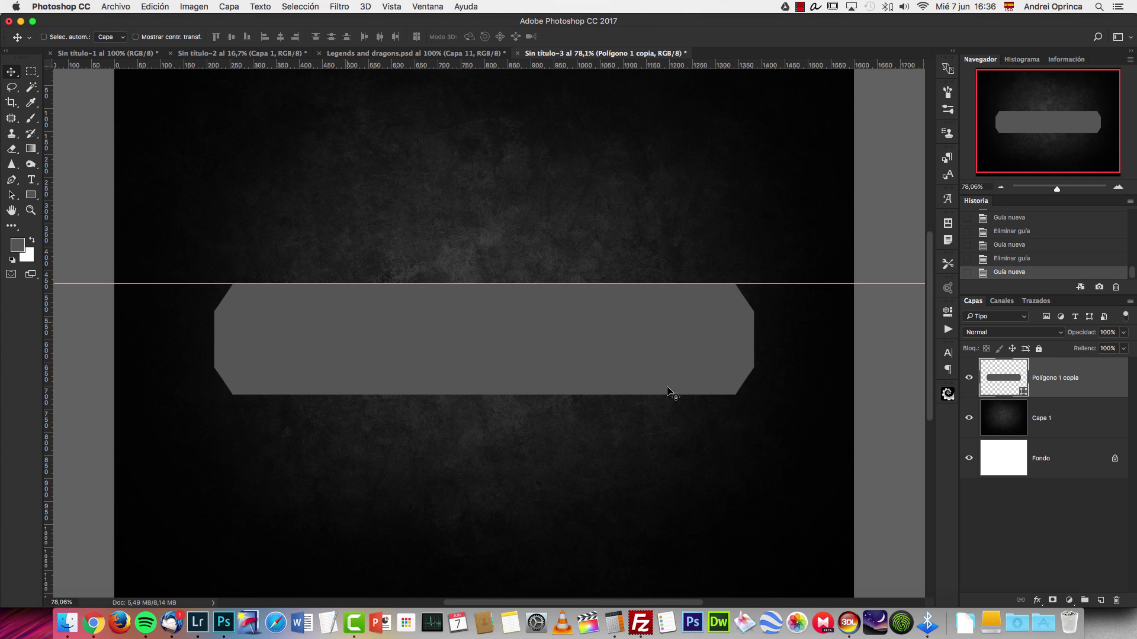
pyautogui.moveTo(553, 67); pyautogui.dragTo(557, 395)
# Step: Add vertical guides at the plaque's upper-left bevel corner and left edge, plus a horizontal guide through its centre
pyautogui.moveTo(50, 280); pyautogui.dragTo(232, 303)
pyautogui.scroll(10, 230, 278)
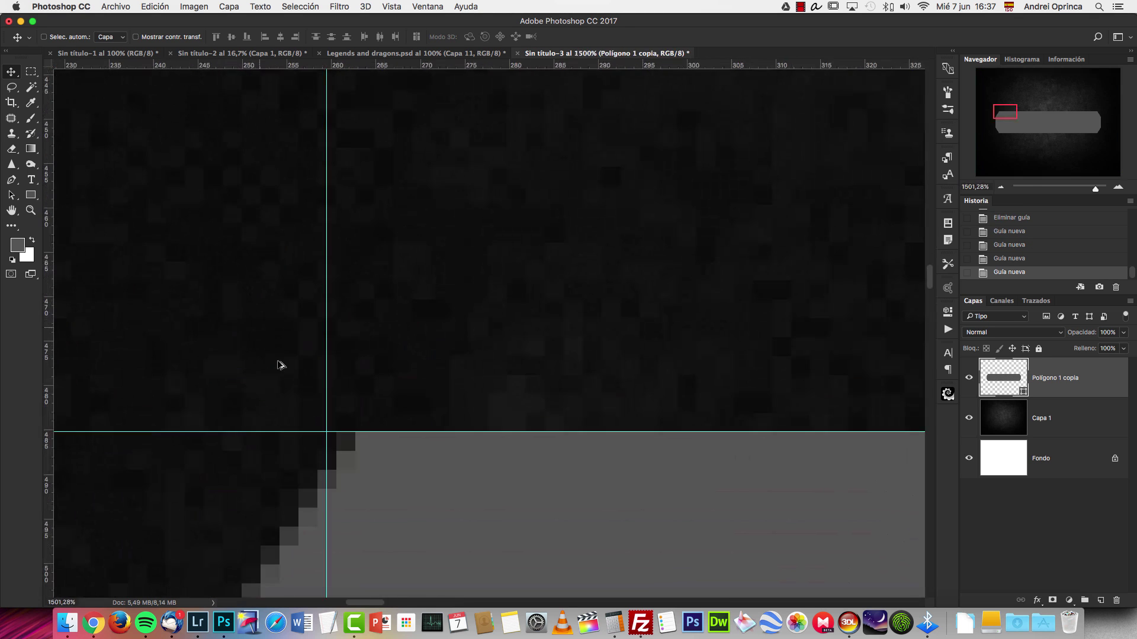
pyautogui.moveTo(326, 381); pyautogui.dragTo(358, 376)
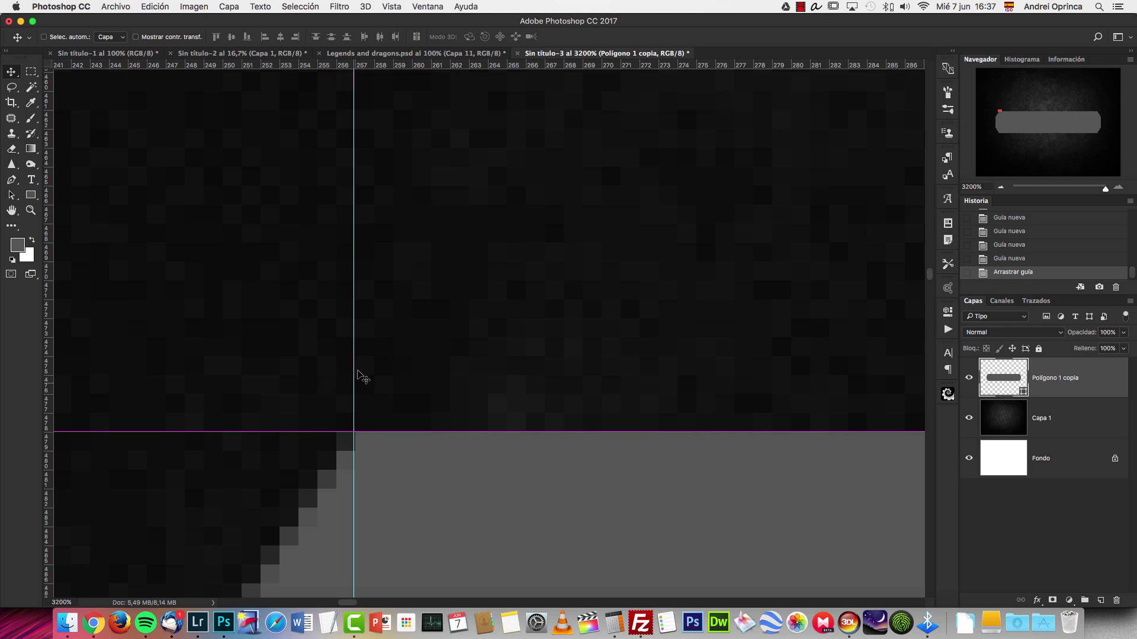
pyautogui.press('super')
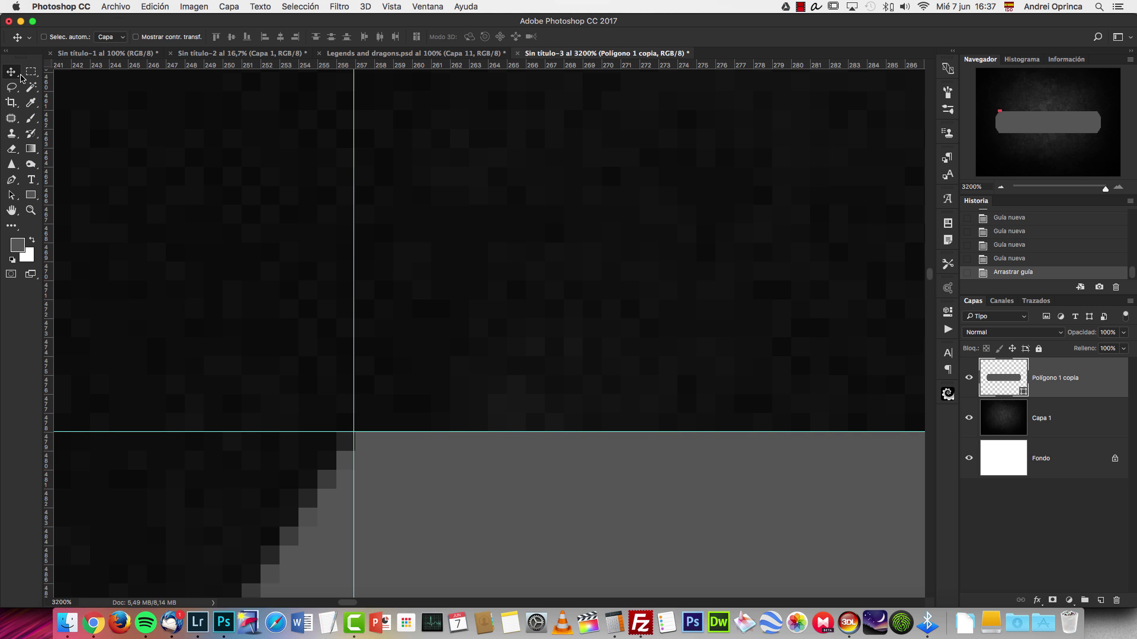
pyautogui.press('super')
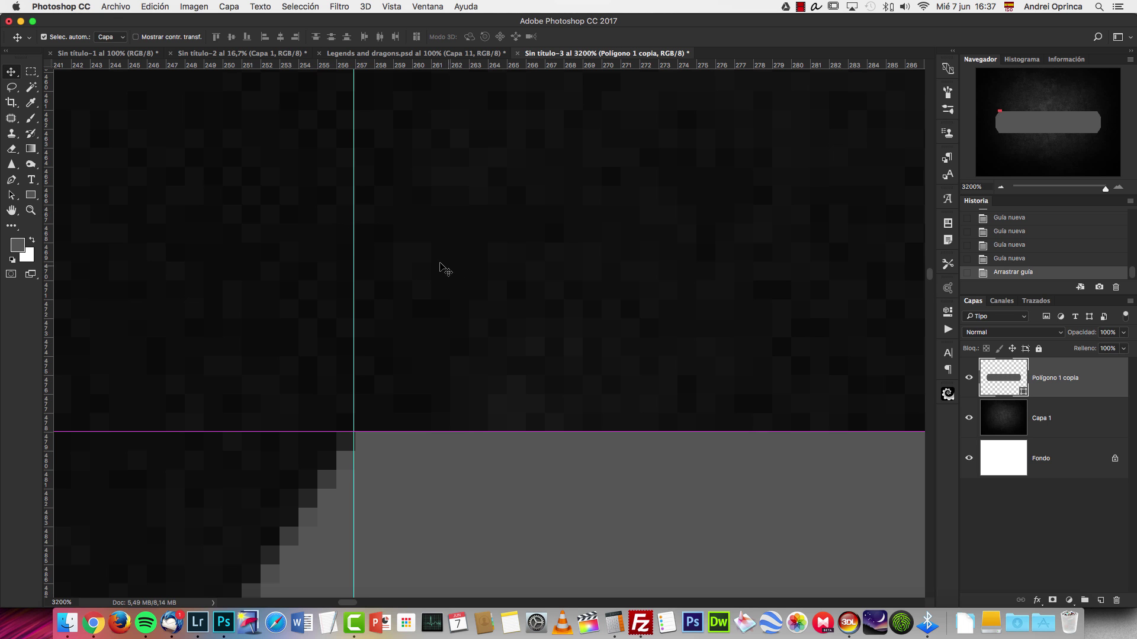
pyautogui.hscroll(5, 459, 269)
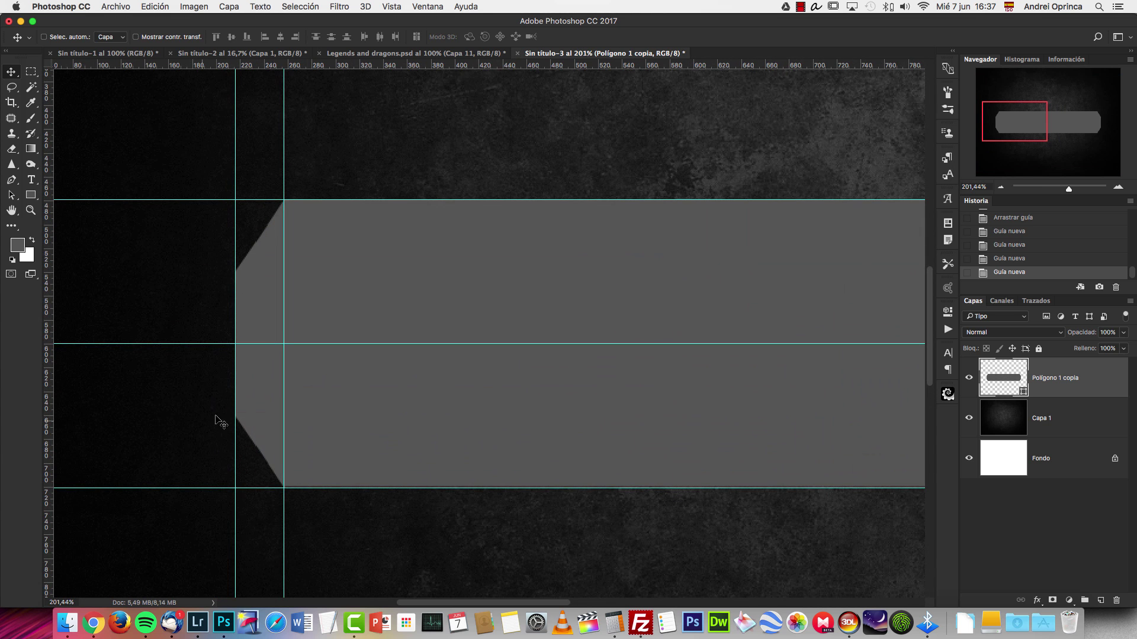
# Step: Set the Ellipse tool to Restar forma frontal with Sin restricciones for the Polígono 1 copia shape
pyautogui.click(445, 55)
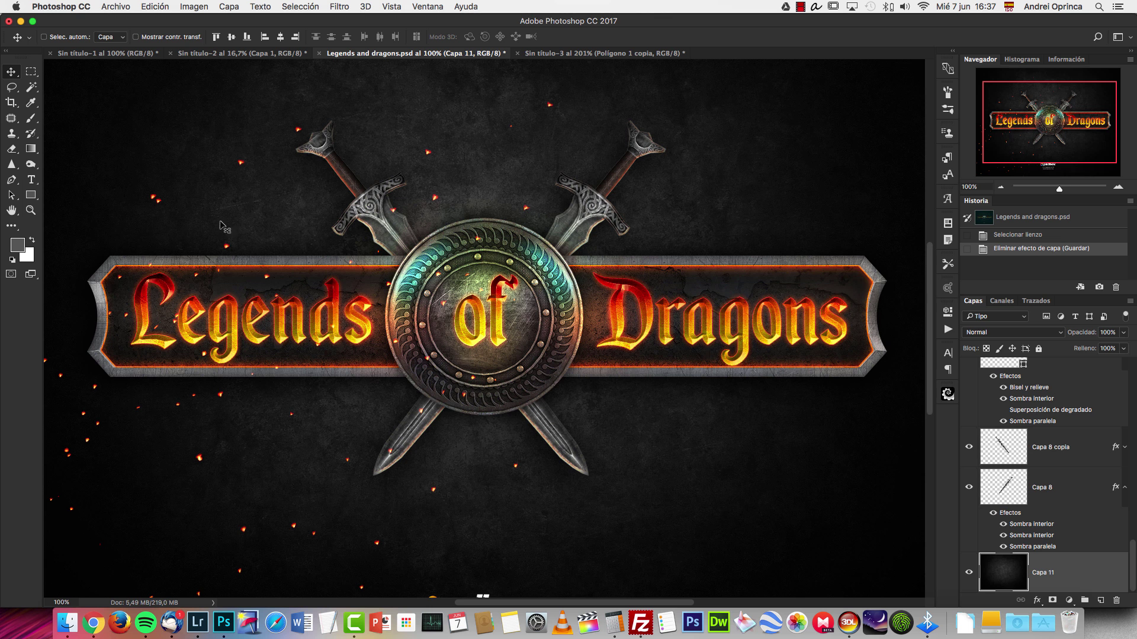
pyautogui.click(532, 55)
pyautogui.click(33, 197)
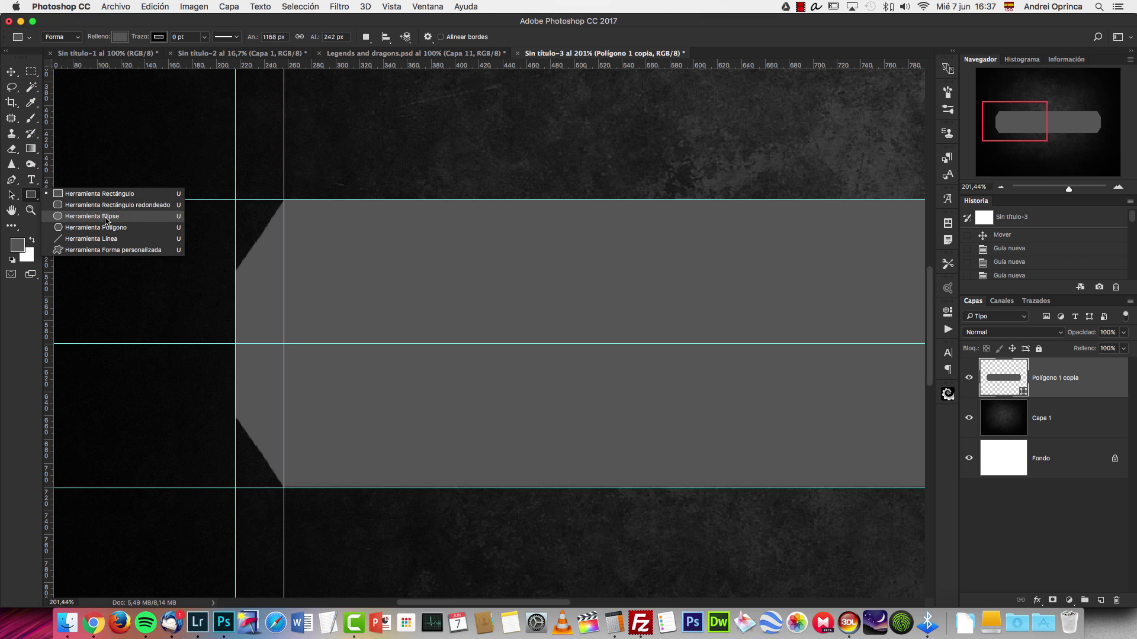
pyautogui.click(107, 217)
pyautogui.click(366, 37)
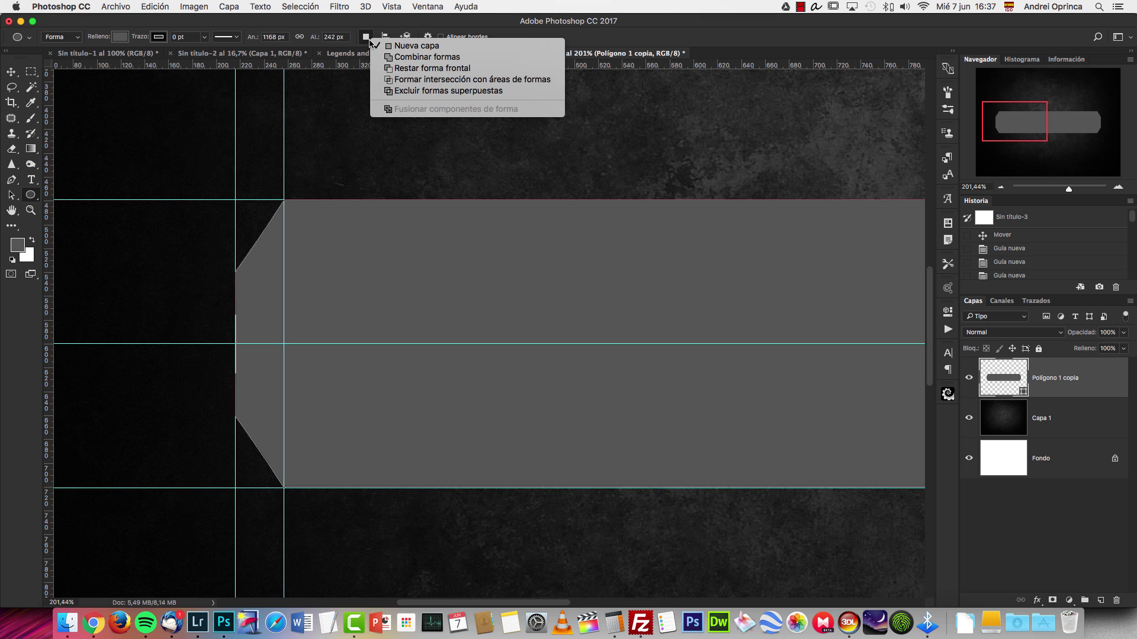
pyautogui.click(419, 68)
pyautogui.click(427, 38)
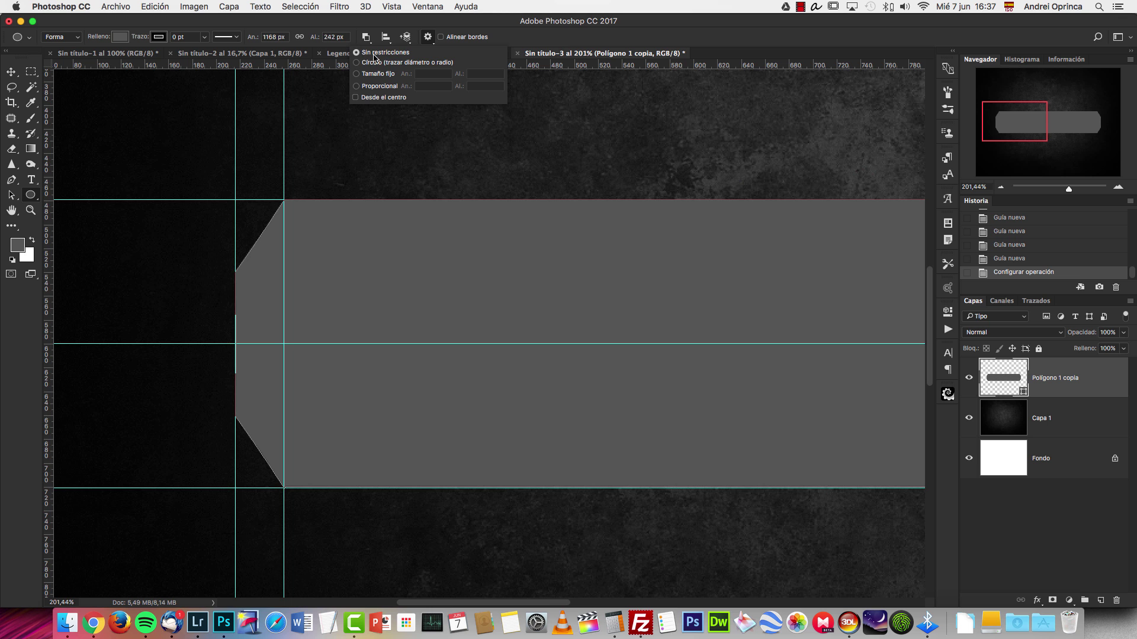
pyautogui.click(1053, 377)
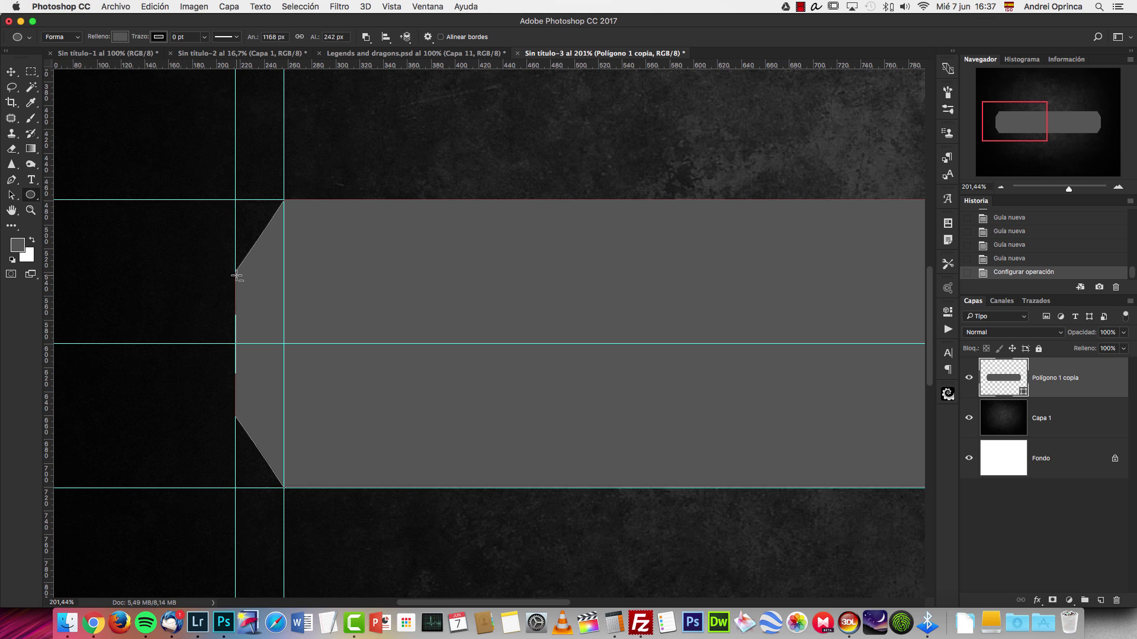
# Step: Place horizontal guides exactly at the upper and lower corners of the plaque's vertical left edge
pyautogui.moveTo(235, 273); pyautogui.dragTo(273, 441)
pyautogui.press('super+z')
pyautogui.moveTo(351, 73); pyautogui.dragTo(355, 262)
pyautogui.scroll(10, 244, 262)
pyautogui.moveTo(219, 306); pyautogui.dragTo(222, 346)
pyautogui.scroll(-10, 223, 338)
pyautogui.moveTo(347, 65); pyautogui.dragTo(345, 335)
pyautogui.moveTo(345, 335); pyautogui.dragTo(347, 459)
pyautogui.scroll(-1, 335, 420)
pyautogui.scroll(1, 336, 420)
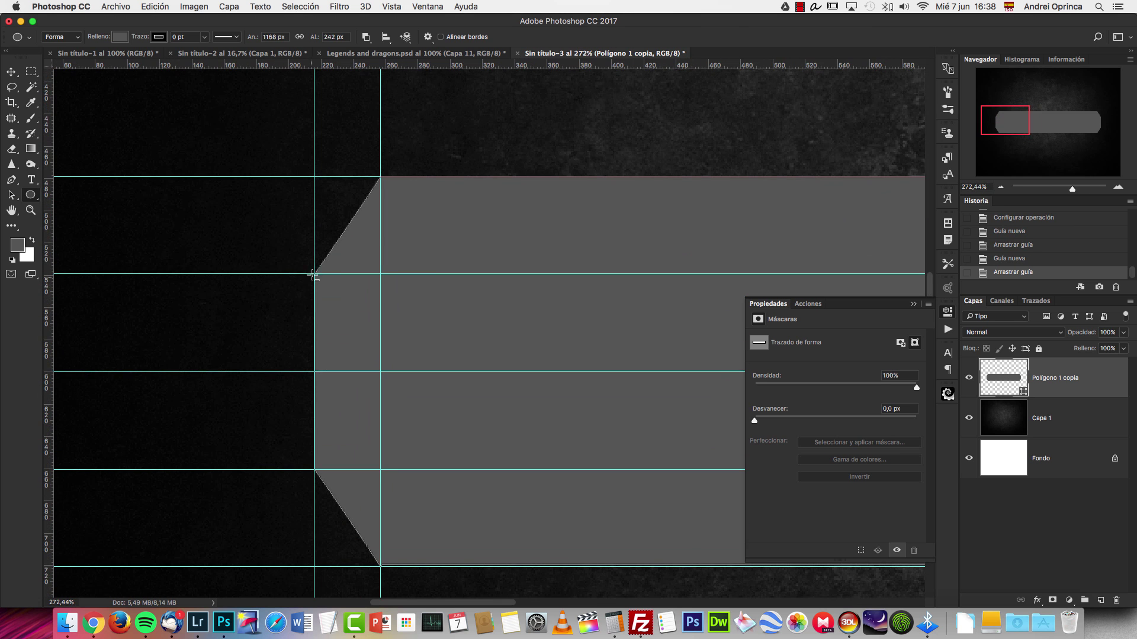
# Step: Subtract a 21 × 122 px ellipse between the two corner guides and centre it on the plaque's left edge
pyautogui.moveTo(315, 274); pyautogui.dragTo(348, 467)
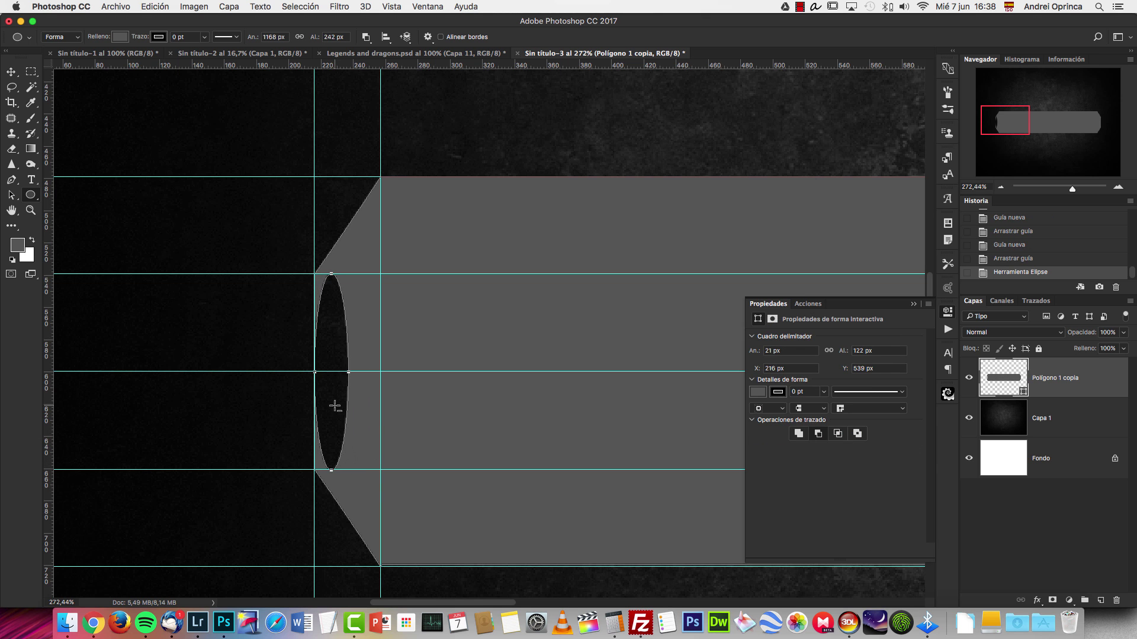
pyautogui.press('super+z')
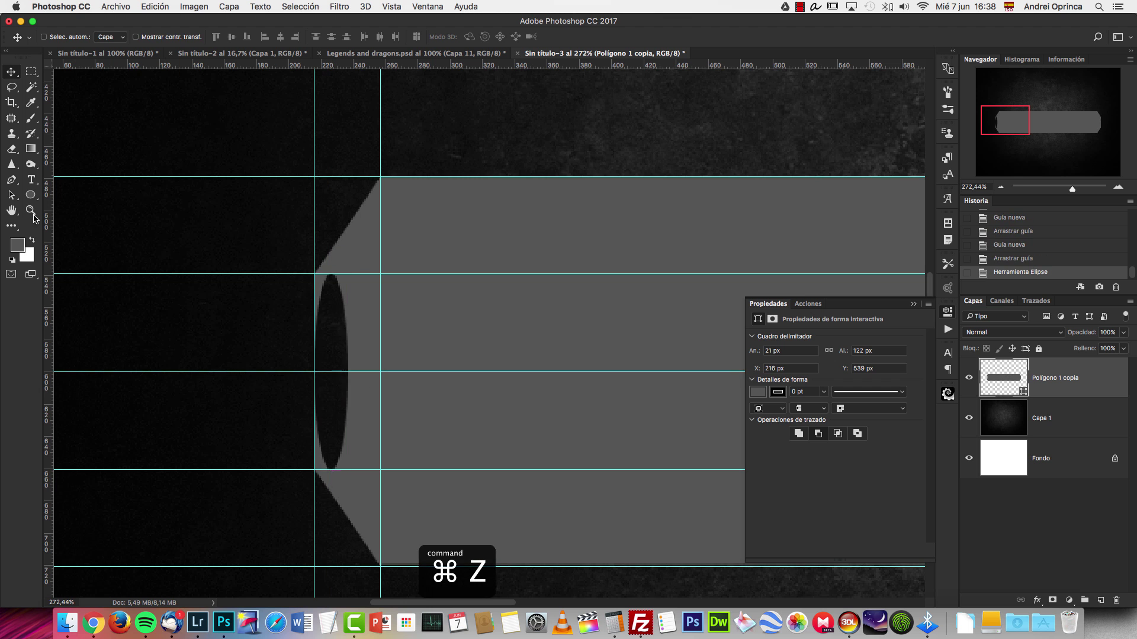
pyautogui.click(10, 196)
pyautogui.moveTo(330, 419); pyautogui.dragTo(312, 419)
# Step: Remove the horizontal guide through the plaque's centre and widen the subtracted ellipse at the plaque's left end to 66 px
pyautogui.moveTo(17, 195); pyautogui.dragTo(85, 196)
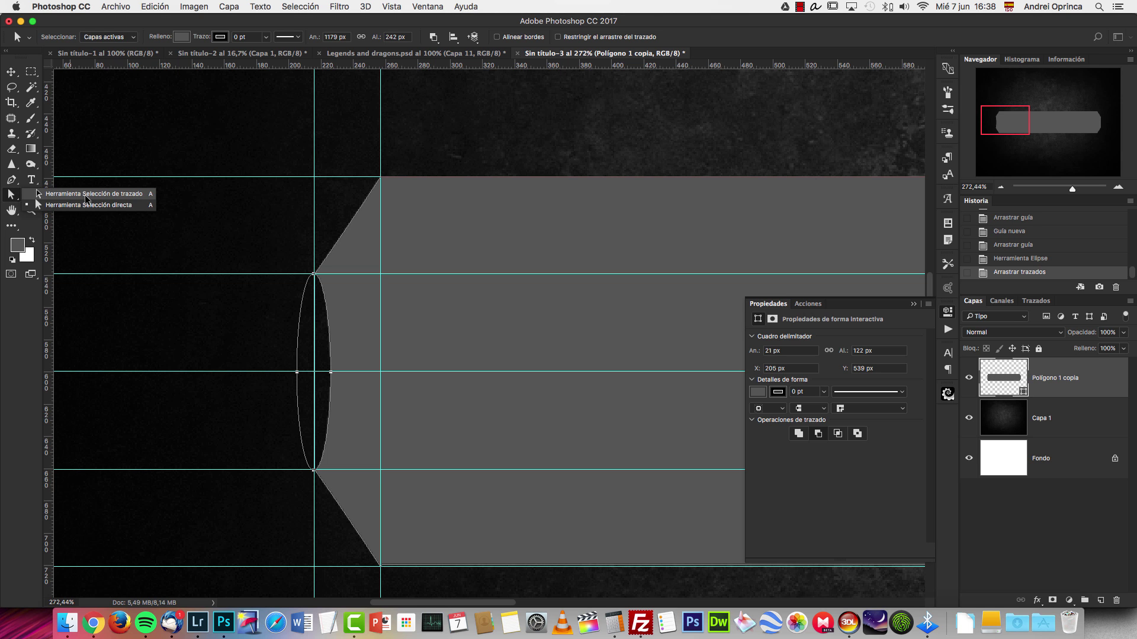
pyautogui.click(85, 196)
pyautogui.moveTo(15, 196); pyautogui.dragTo(35, 197)
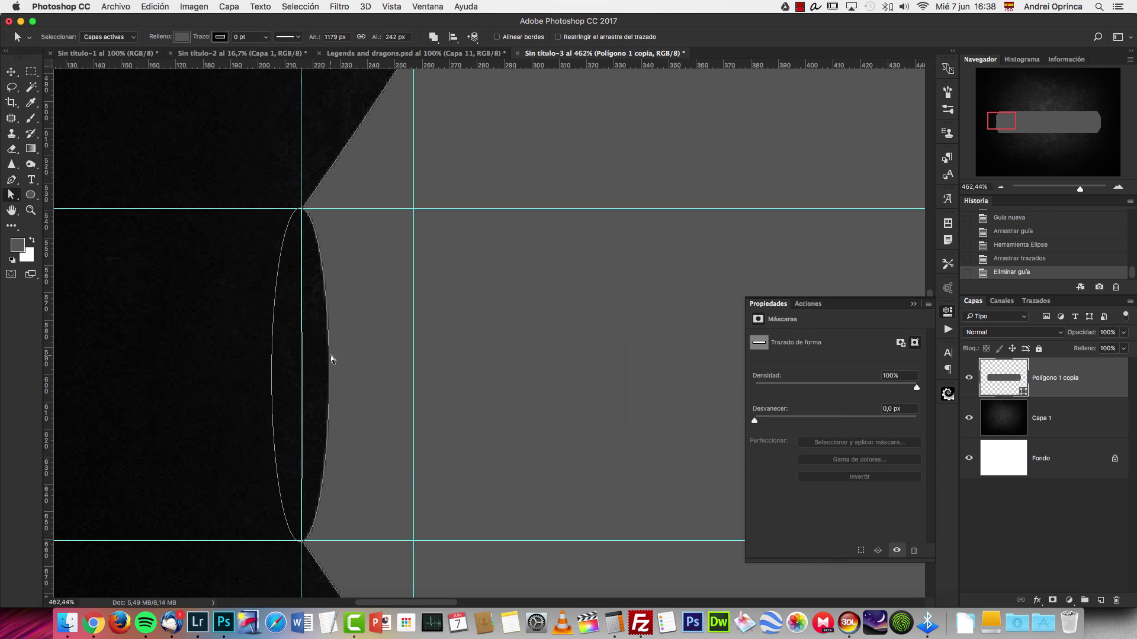
pyautogui.click(330, 356)
pyautogui.press('super+t')
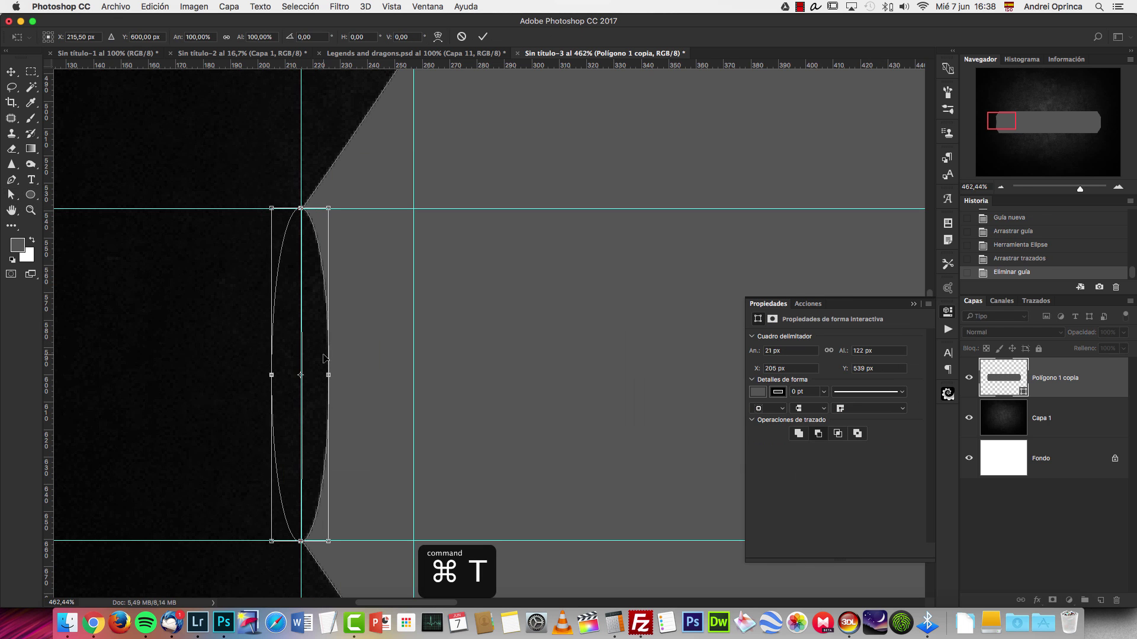
pyautogui.moveTo(330, 375)
pyautogui.mouseDown()
pyautogui.moveTo(390, 377)
pyautogui.moveTo(349, 384)
pyautogui.mouseUp()
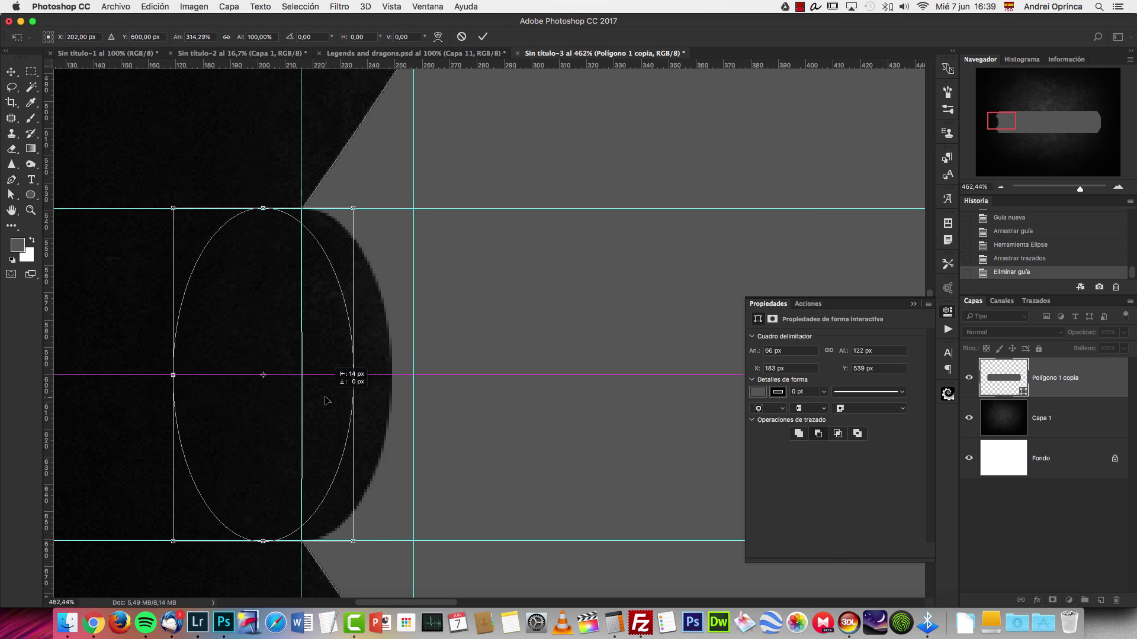
# Step: Stretch the ellipse vertically to 164 px and shift it outward so its curve meets both corners of the plaque's left end
pyautogui.moveTo(262, 209); pyautogui.dragTo(241, 152)
pyautogui.scroll(4, 265, 190)
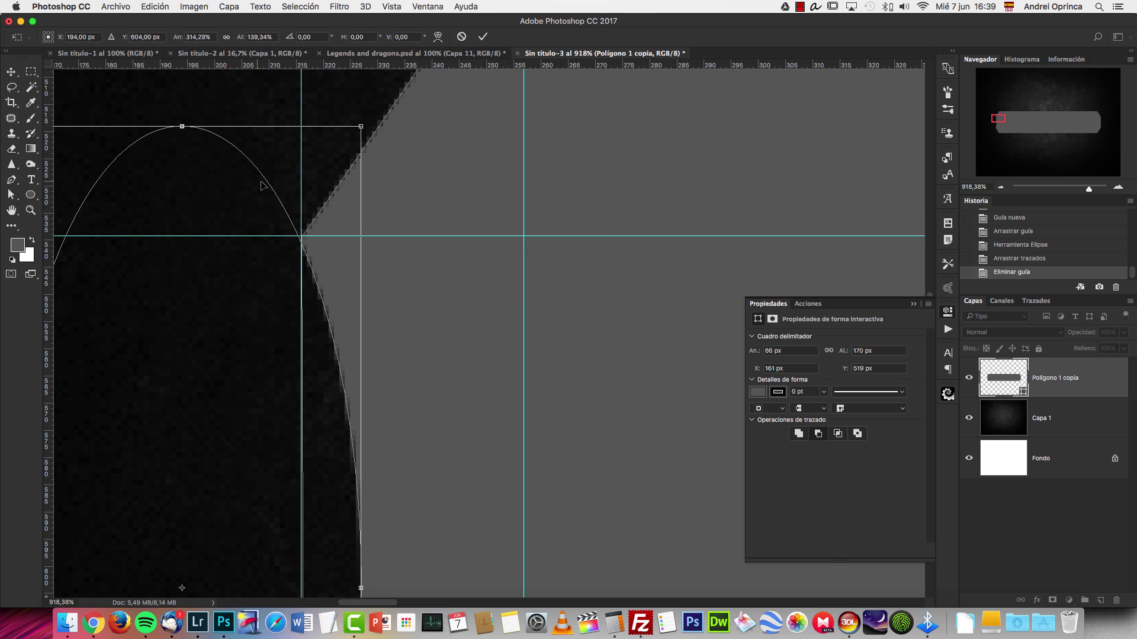
pyautogui.moveTo(185, 126); pyautogui.dragTo(184, 120)
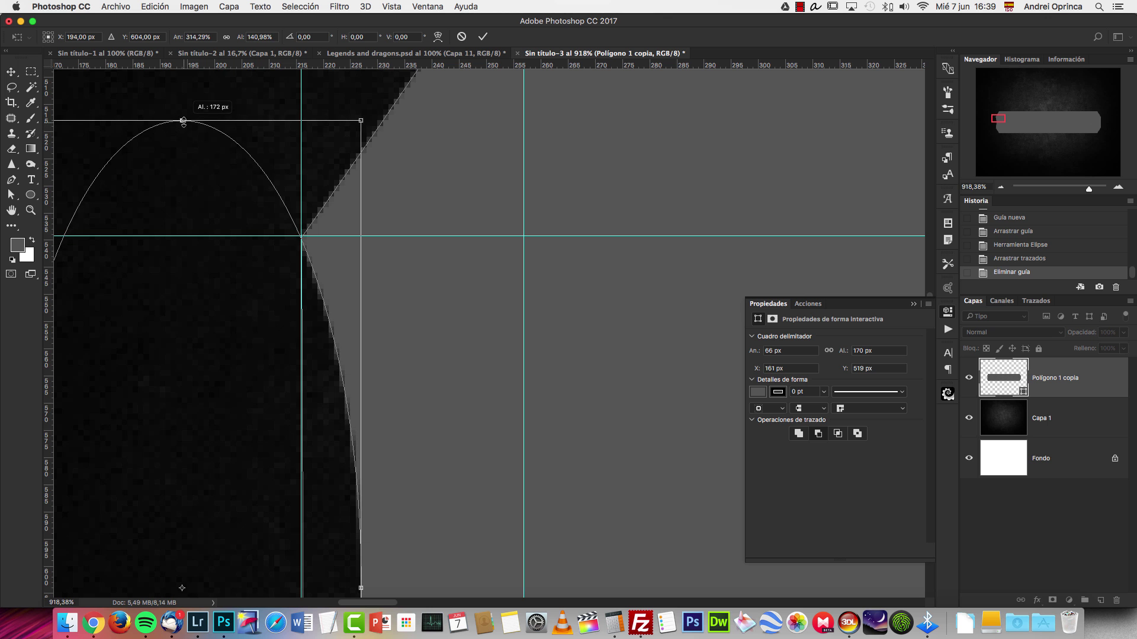
pyautogui.scroll(-6, 305, 308)
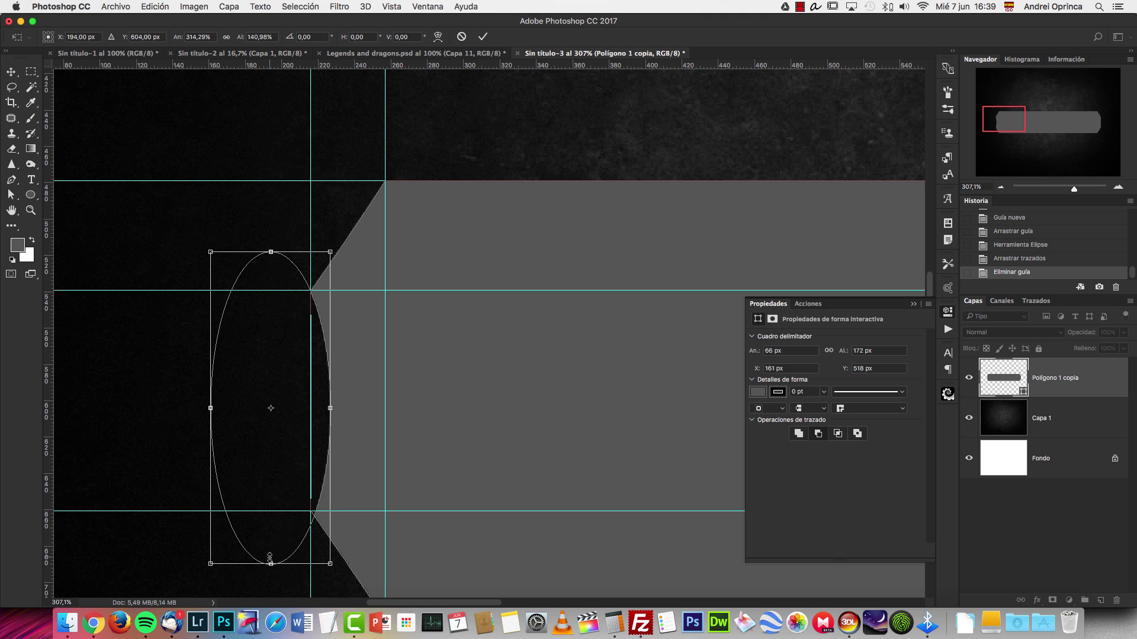
pyautogui.moveTo(271, 564); pyautogui.dragTo(273, 550)
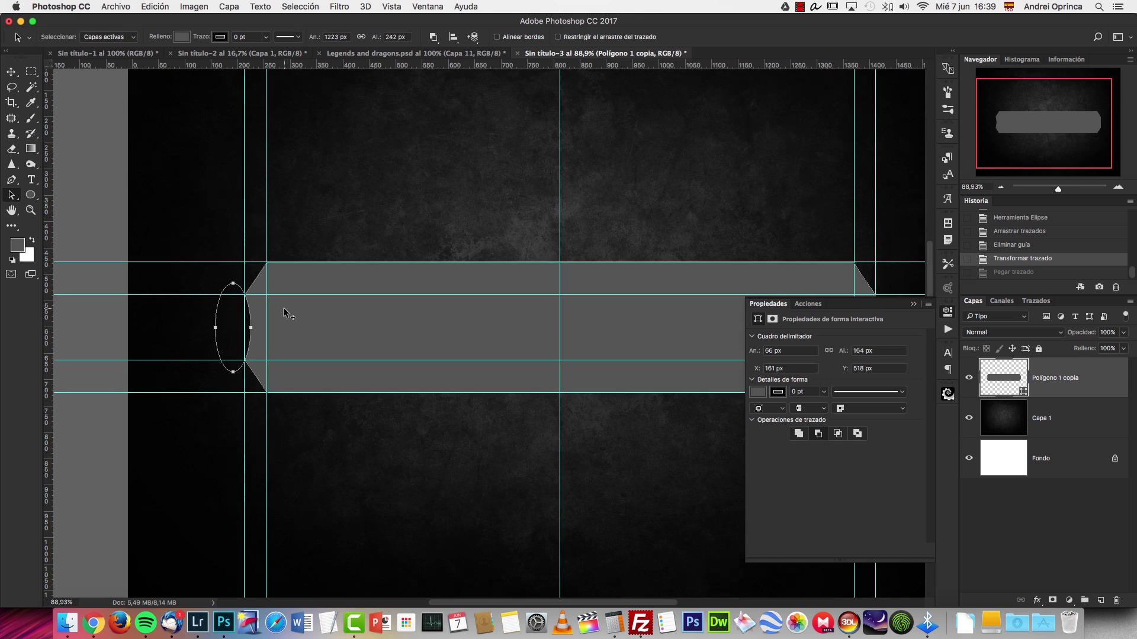
# Step: Copy the subtracted ellipse and align the duplicate with the corner points at the plaque's right end
pyautogui.scroll(5, 286, 313)
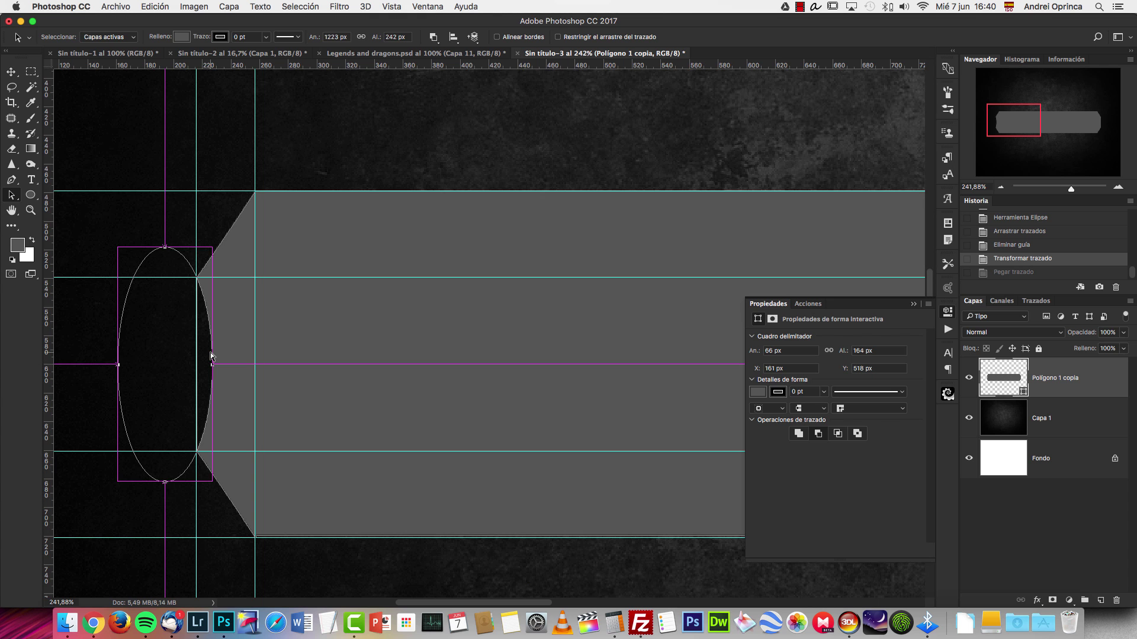
pyautogui.hotkey('ctrl', 'c')
pyautogui.hotkey('ctrl', 'v')
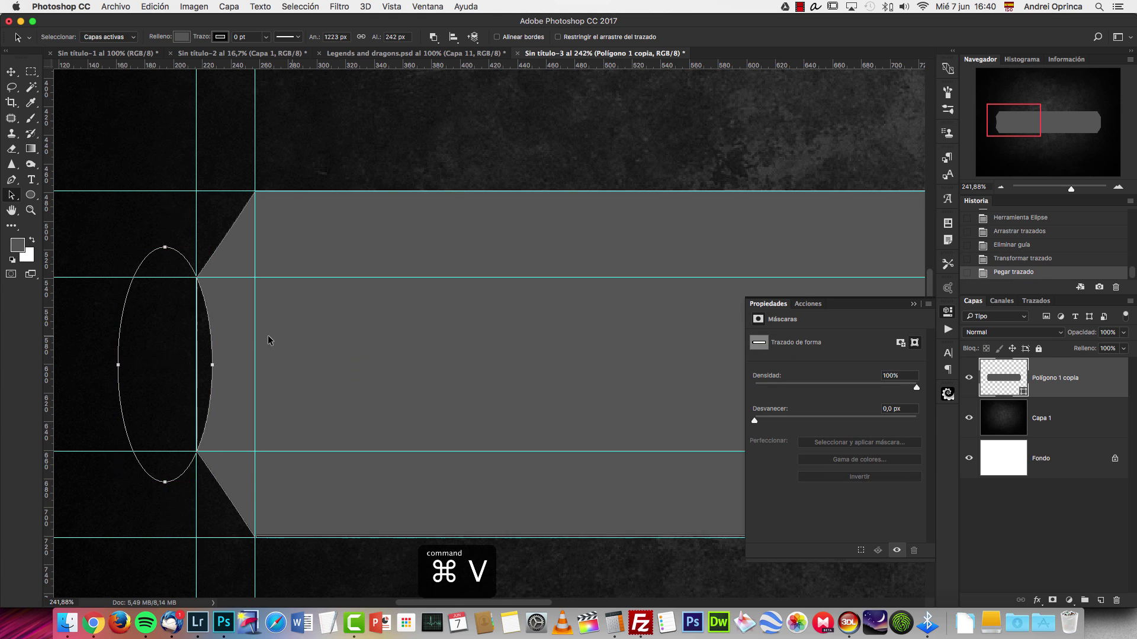
pyautogui.scroll(-5, 336, 340)
pyautogui.moveTo(225, 355); pyautogui.dragTo(392, 356)
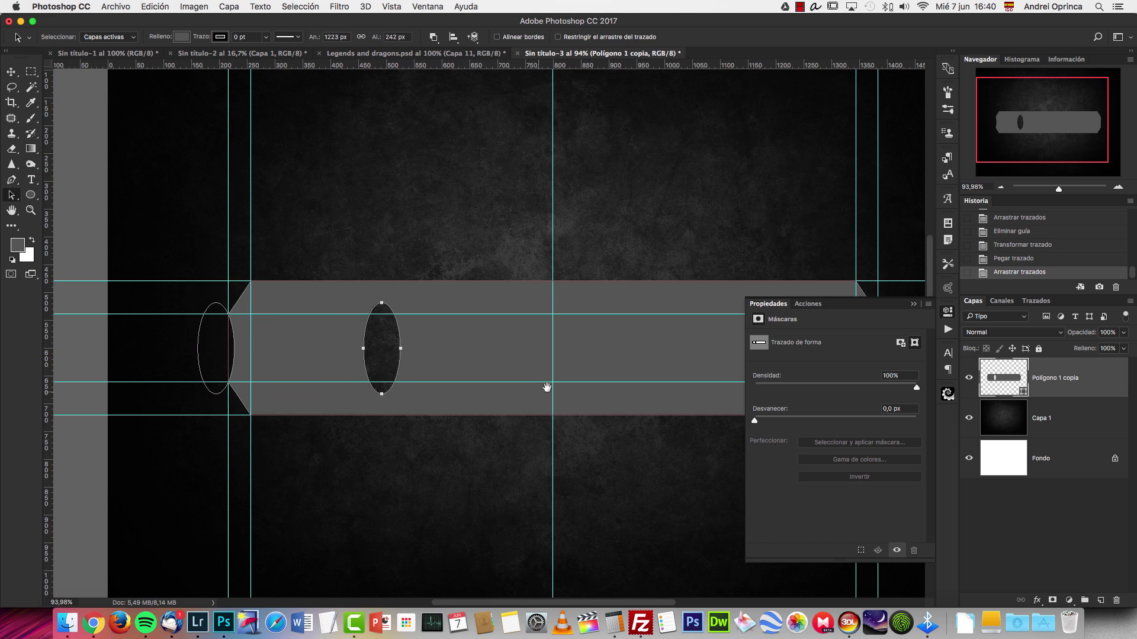
pyautogui.moveTo(500, 396); pyautogui.dragTo(254, 388)
pyautogui.moveTo(144, 334); pyautogui.dragTo(551, 301)
pyautogui.scroll(10, 653, 346)
pyautogui.scroll(-2, 615, 332)
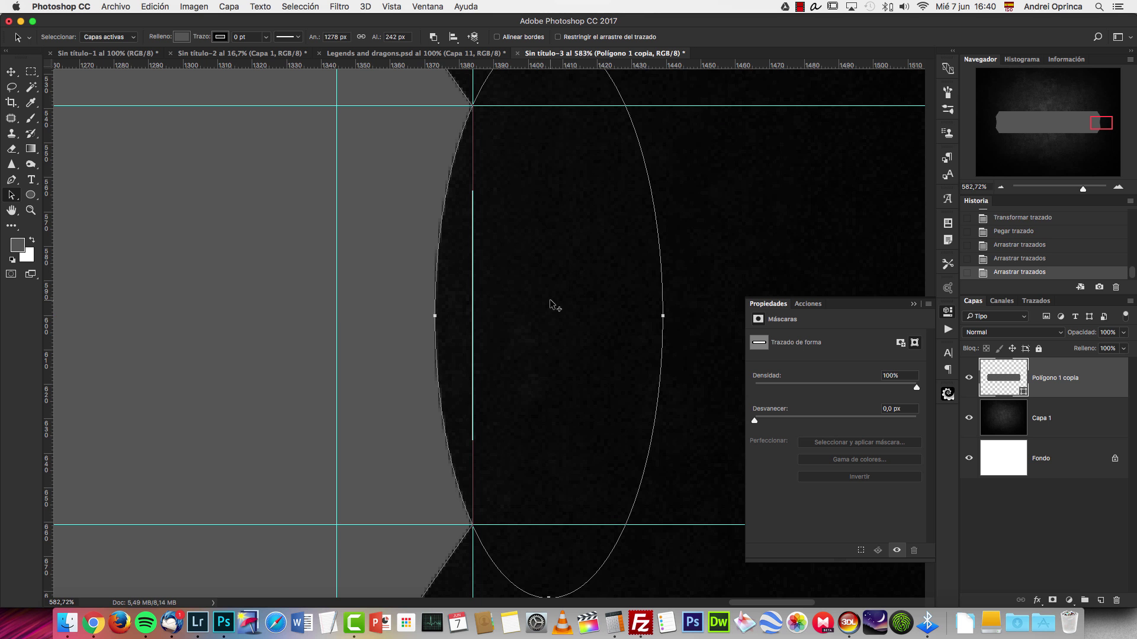
# Step: Hide the guides and merge the shape components of Polígono 1 copia into a single outline
pyautogui.scroll(-10, 550, 305)
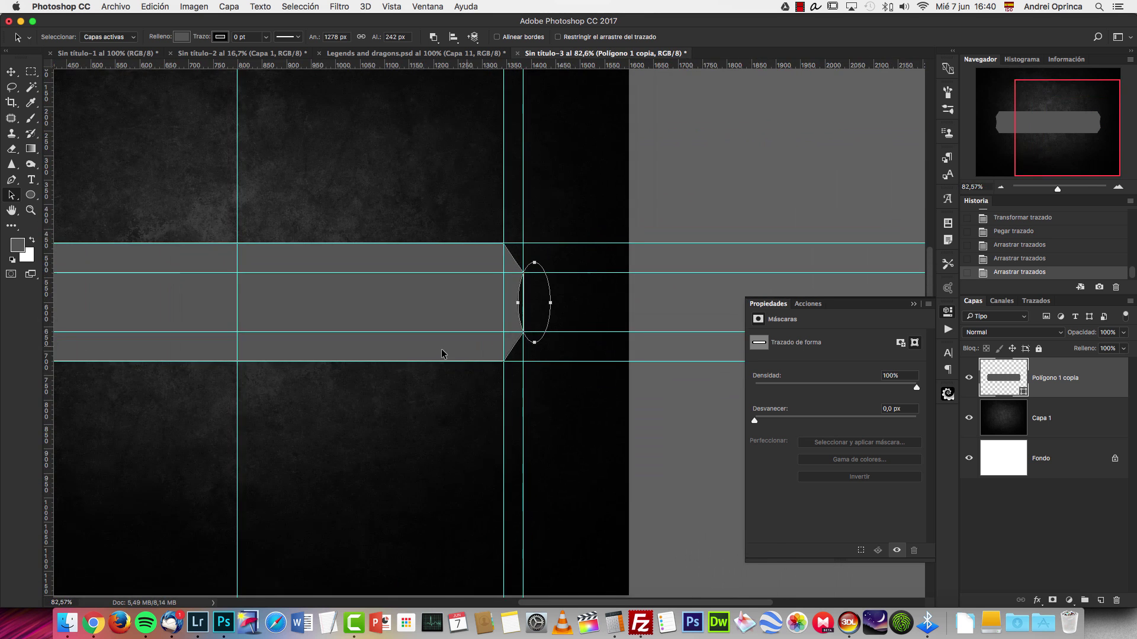
pyautogui.hscroll(-5, 493, 340)
pyautogui.click(1067, 419)
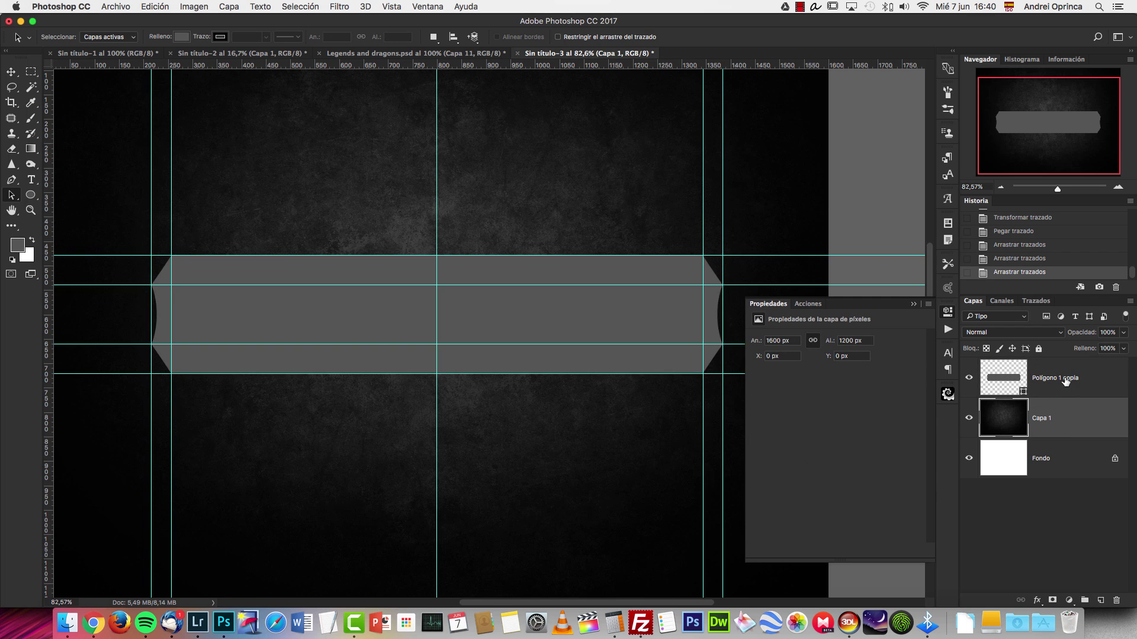
pyautogui.press('super+h')
pyautogui.click(1000, 367)
pyautogui.click(432, 36)
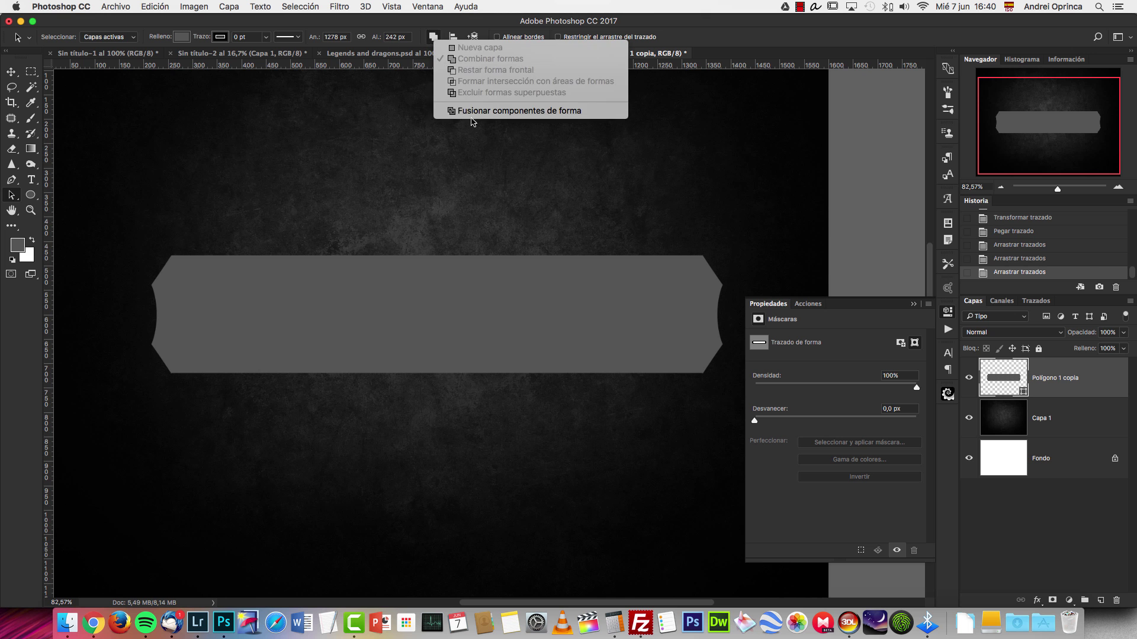
pyautogui.click(480, 111)
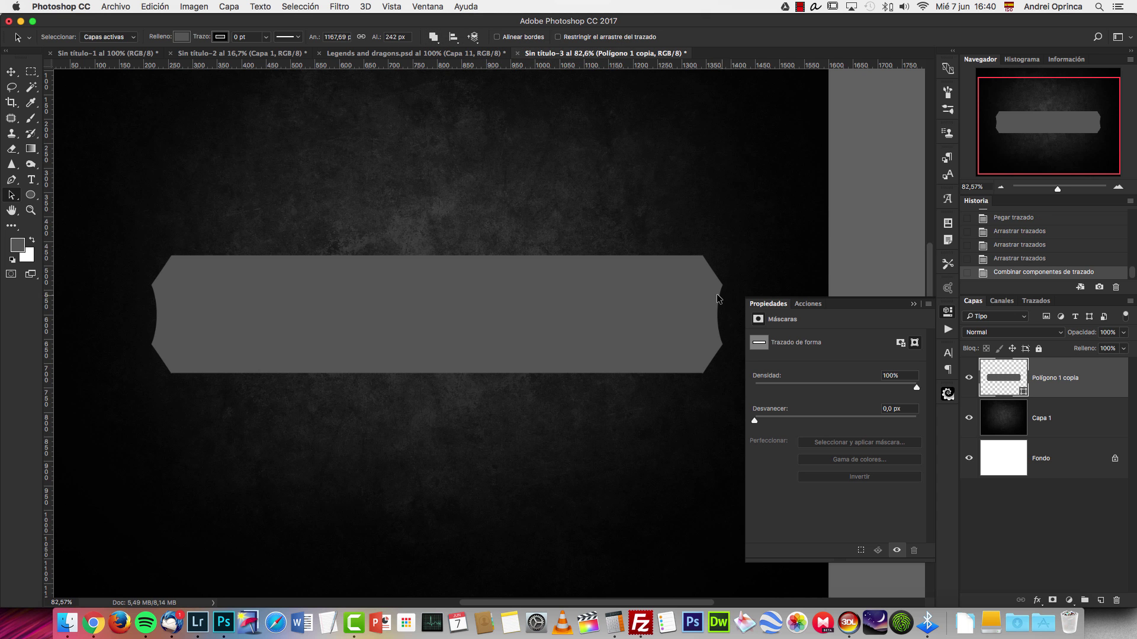
pyautogui.scroll(2, 726, 300)
pyautogui.click(912, 304)
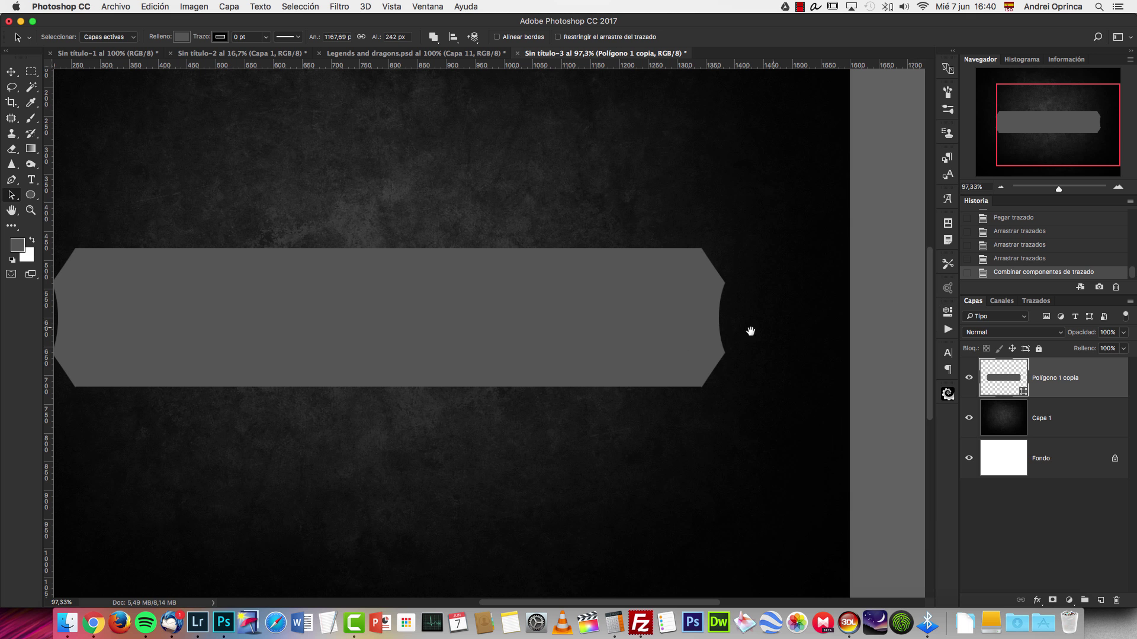
pyautogui.moveTo(687, 344); pyautogui.dragTo(736, 344)
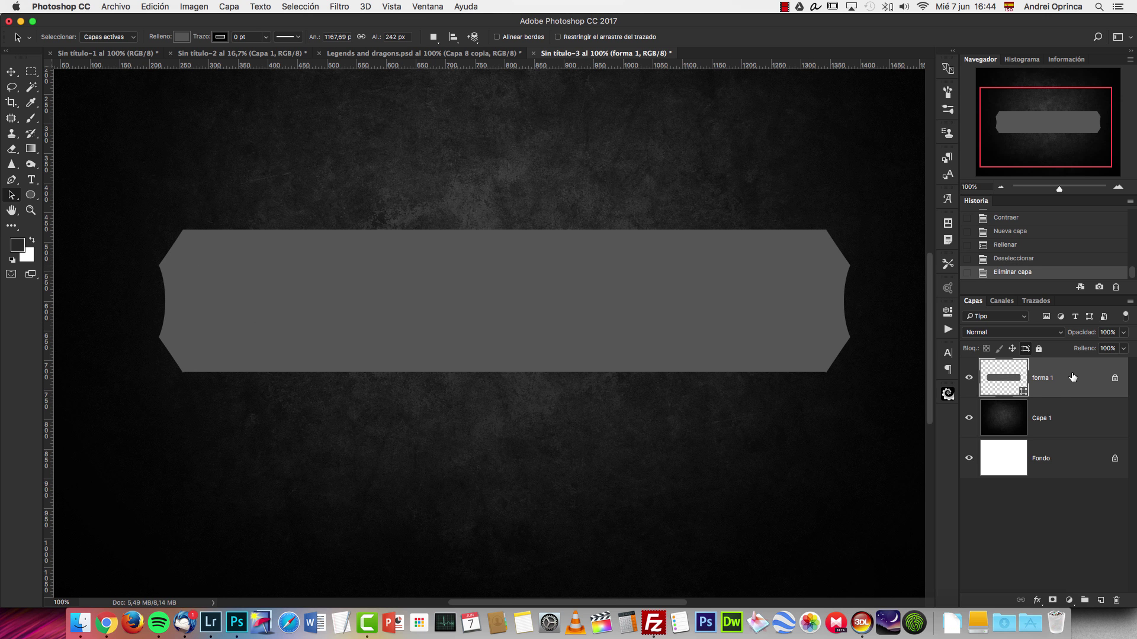
# Step: Duplicate the forma 1 layer and recolour the copy dark grey
pyautogui.press('super+j')
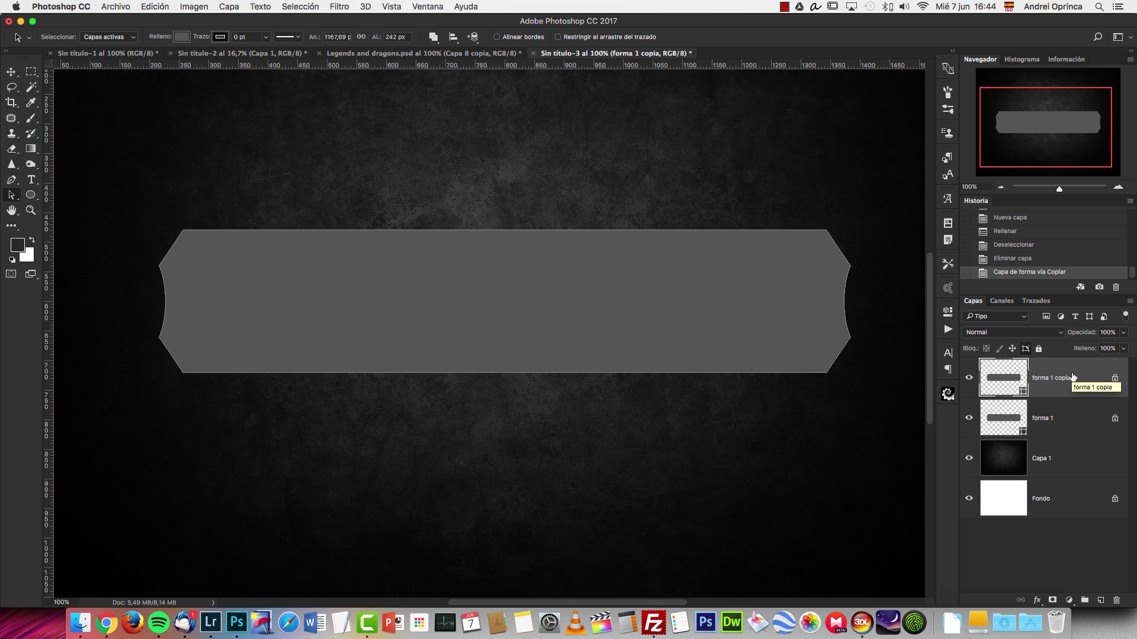
pyautogui.doubleClick(1003, 378)
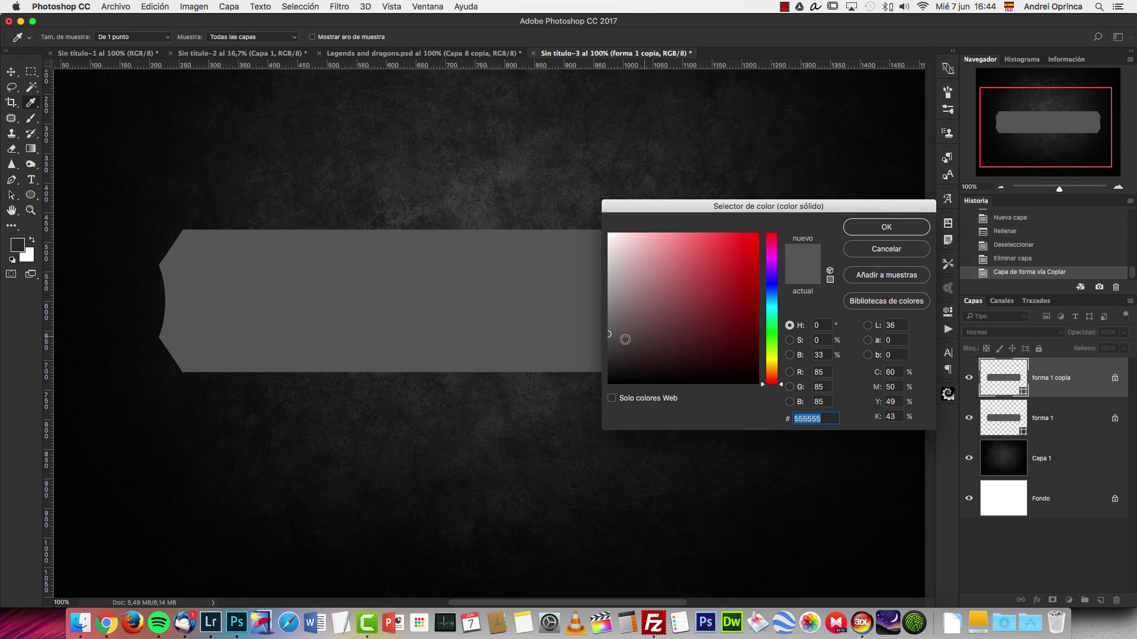
pyautogui.moveTo(643, 335); pyautogui.dragTo(593, 354)
pyautogui.click(878, 227)
# Step: Scale the dark plaque copy down about its centre to about 1036 × 215 px
pyautogui.press('super+t')
pyautogui.moveTo(850, 230); pyautogui.dragTo(815, 246)
pyautogui.press('Return')
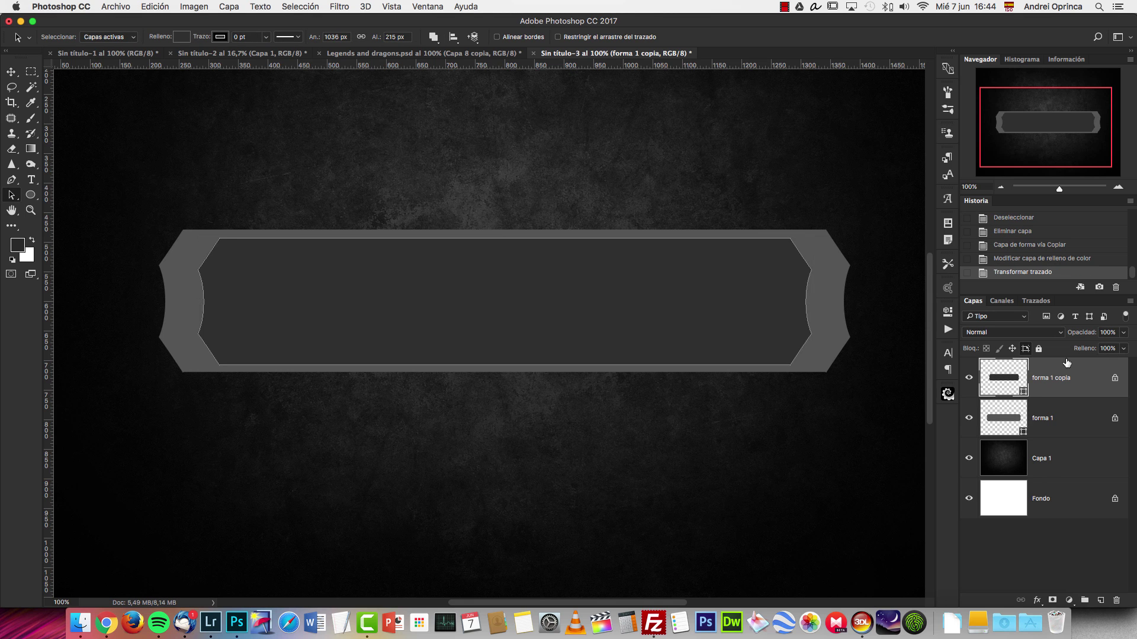
# Step: Delete the forma 1 copia layer, keeping the original forma 1 plaque
pyautogui.click(1063, 410)
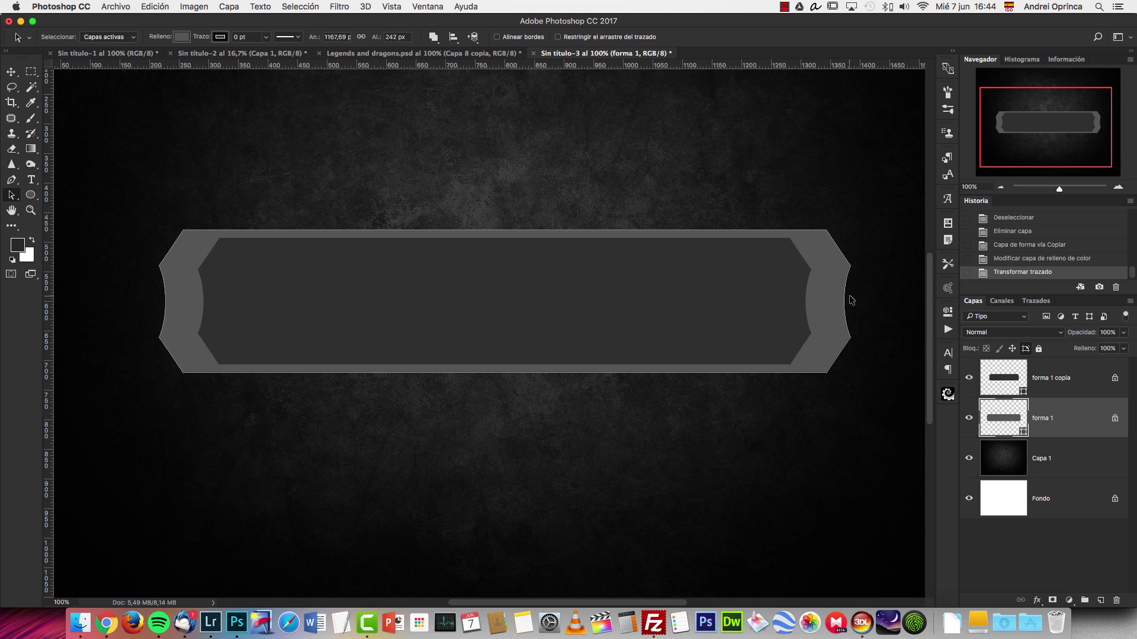
pyautogui.moveTo(1102, 417); pyautogui.dragTo(1117, 598)
pyautogui.moveTo(1082, 371); pyautogui.dragTo(1116, 600)
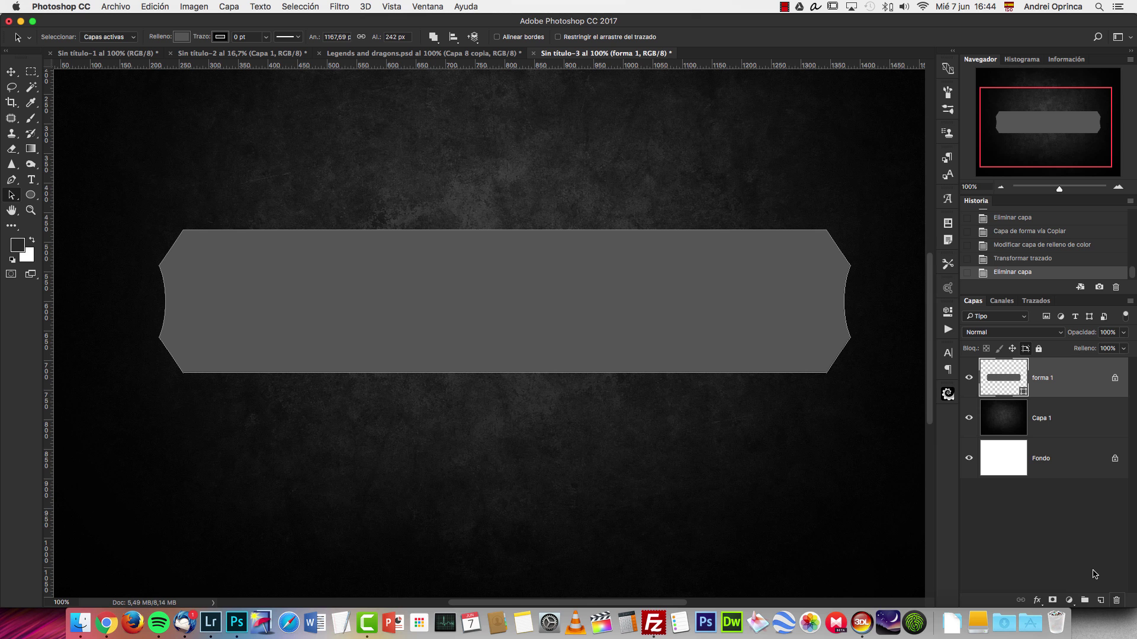
# Step: Load the outline of forma 1 as a selection and contract it by 20 pixels
pyautogui.keyDown('super'); pyautogui.click(998, 379); pyautogui.keyUp('super')
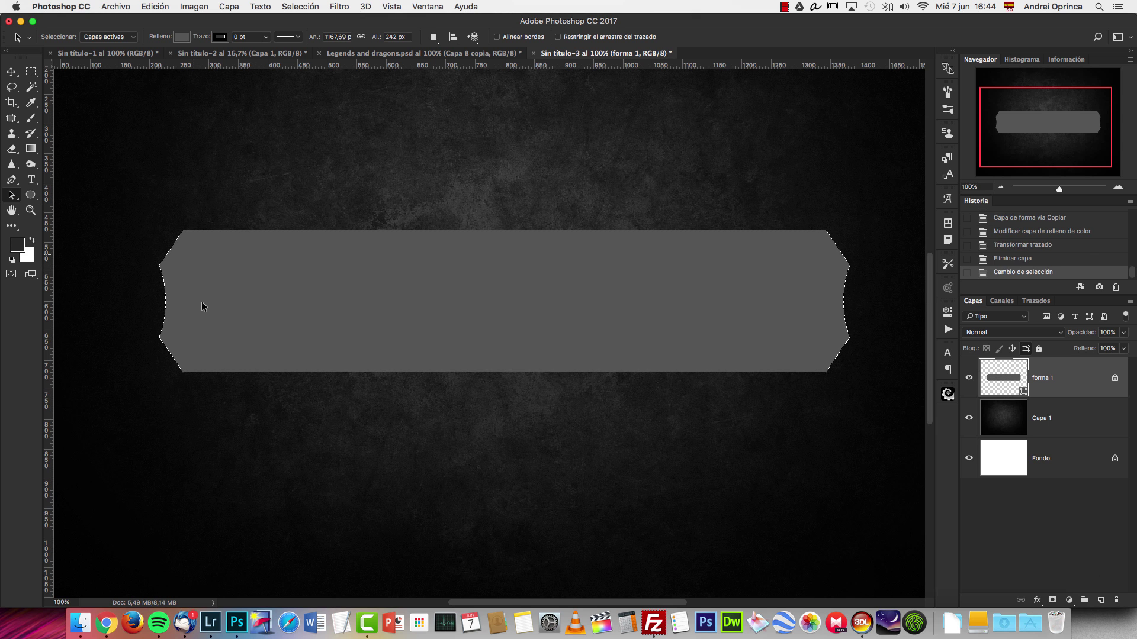
pyautogui.click(300, 7)
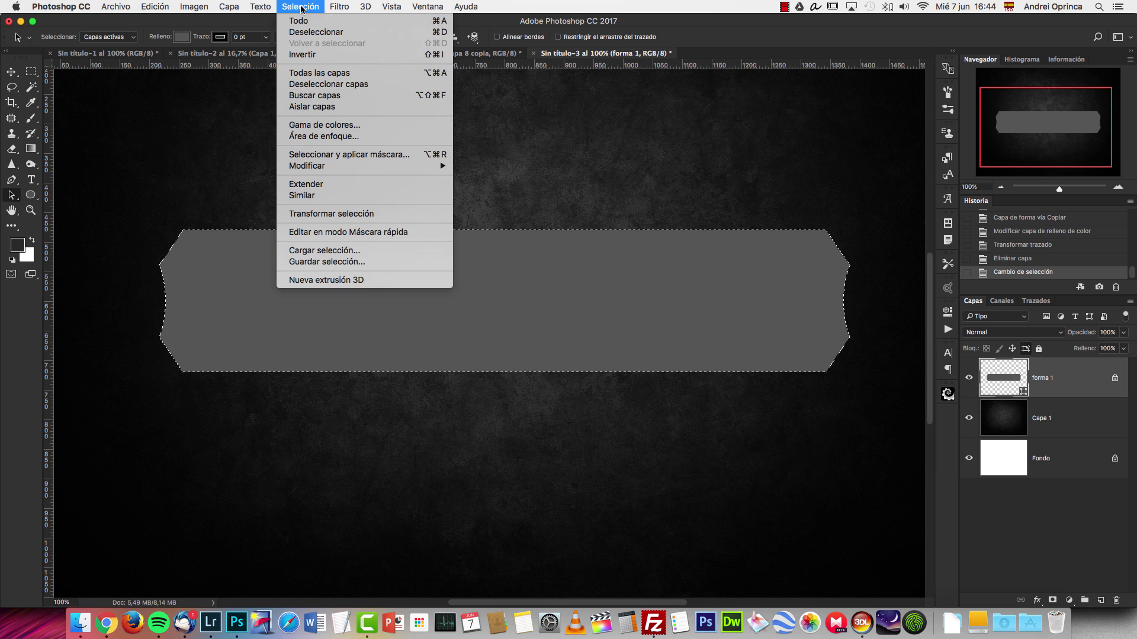
pyautogui.moveTo(324, 166)
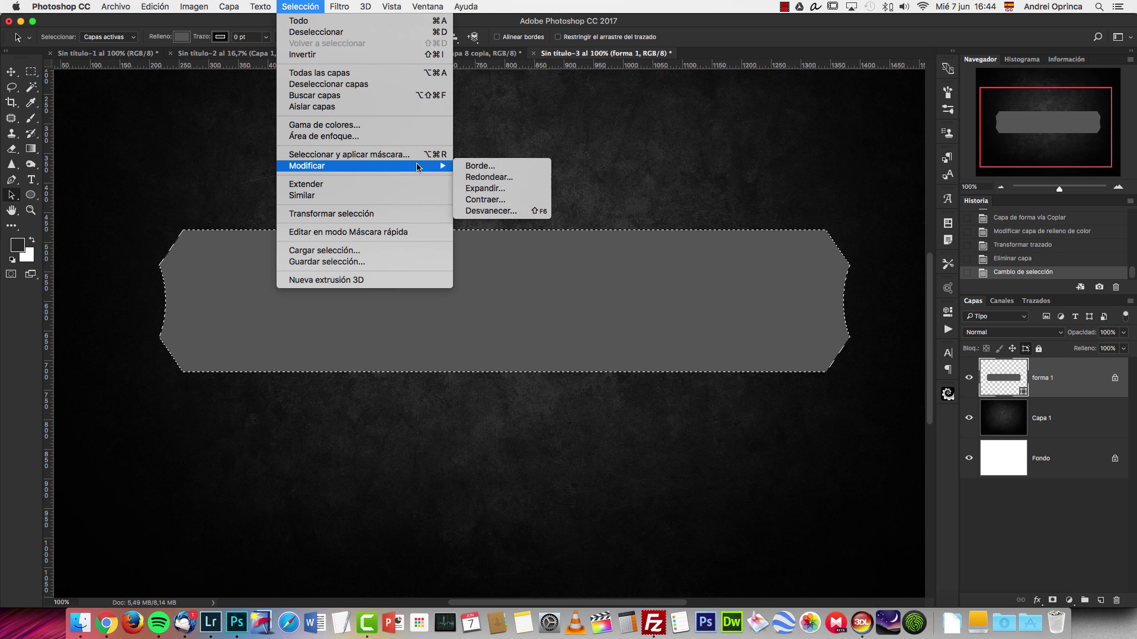
pyautogui.click(524, 202)
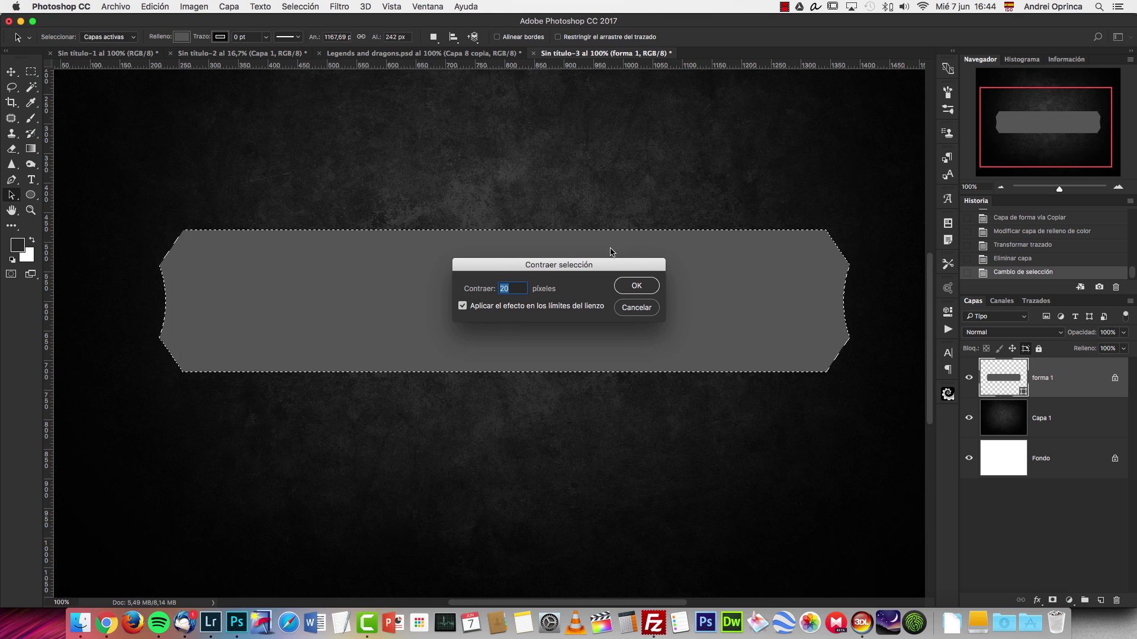
pyautogui.click(643, 285)
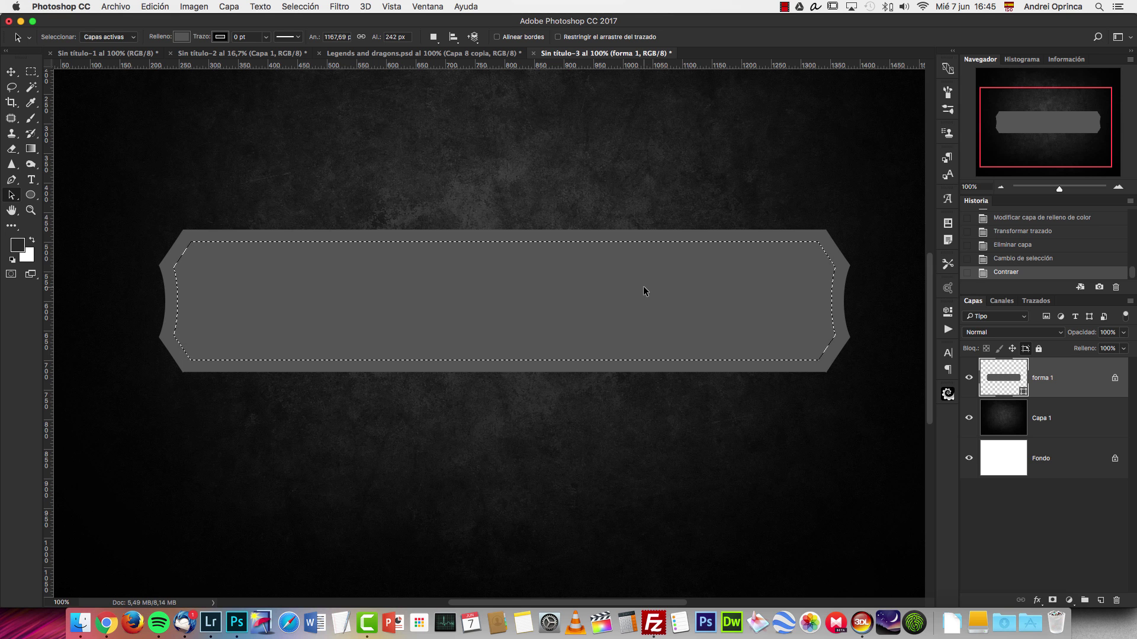
pyautogui.scroll(1, 240, 241)
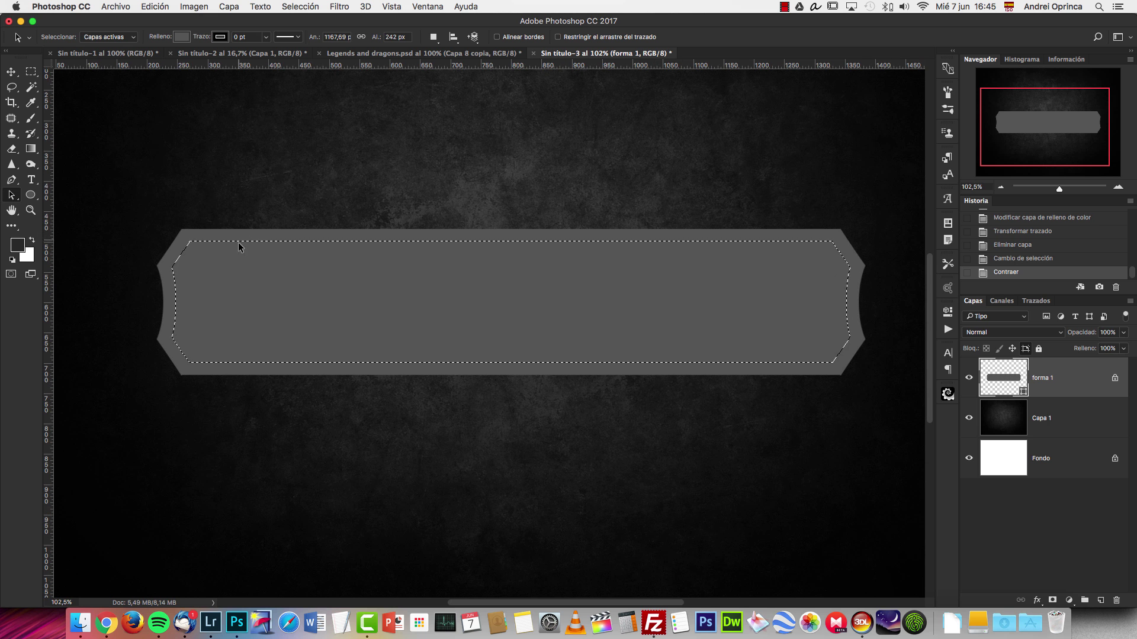
# Step: Fill the contracted selection with dark grey #292929 on a new layer, then deselect
pyautogui.click(1100, 600)
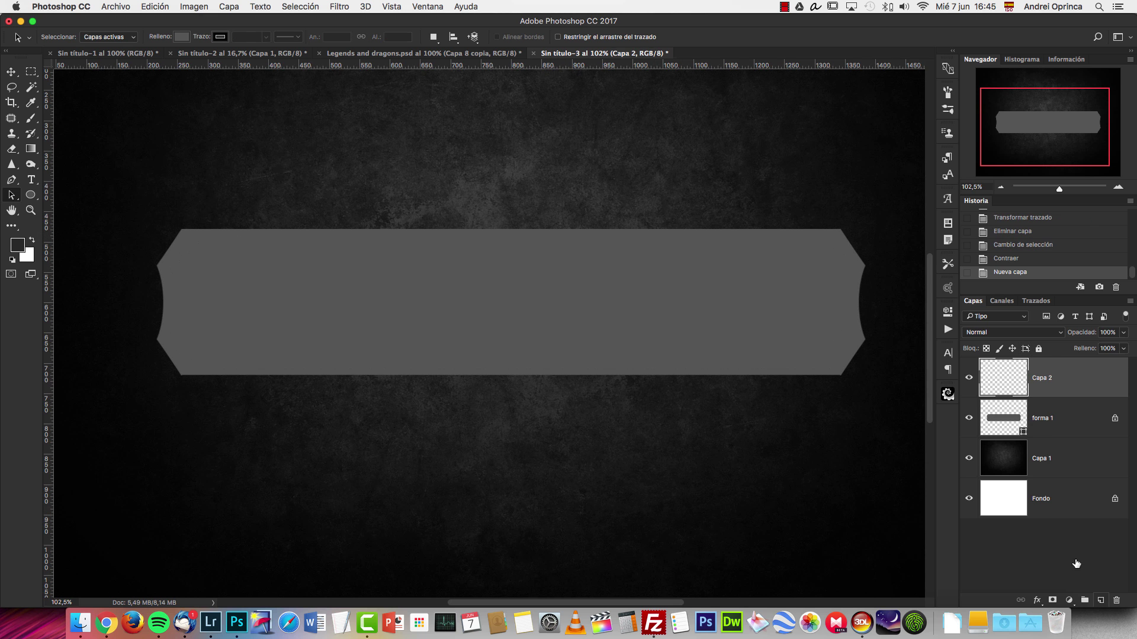
pyautogui.click(18, 245)
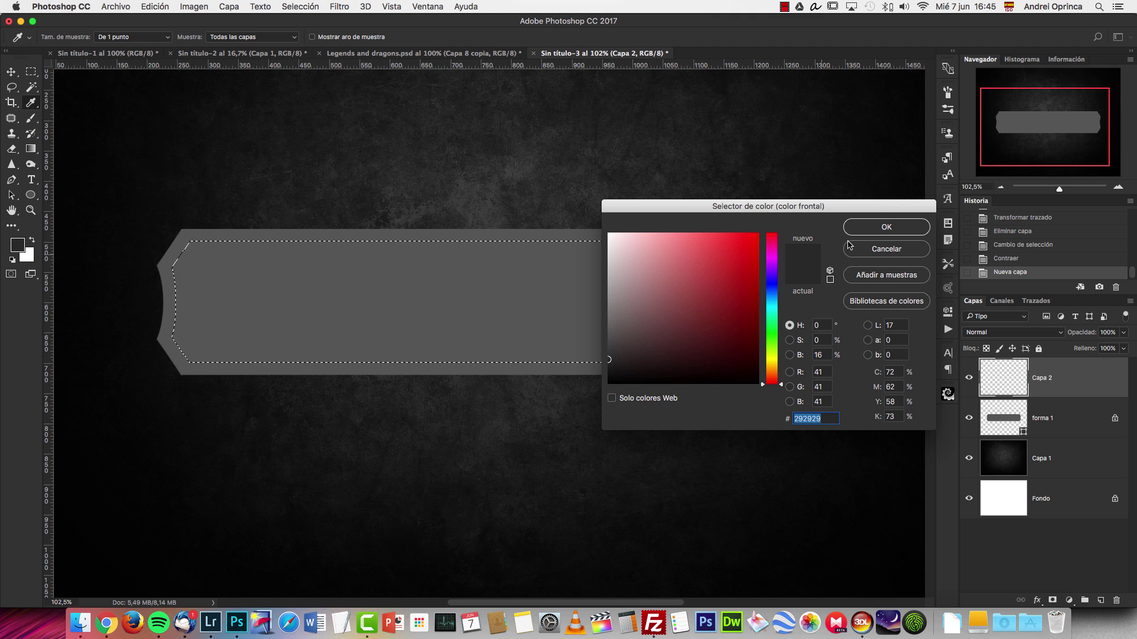
pyautogui.click(886, 227)
pyautogui.hotkey('alt', 'BackSpace')
pyautogui.press('super+d')
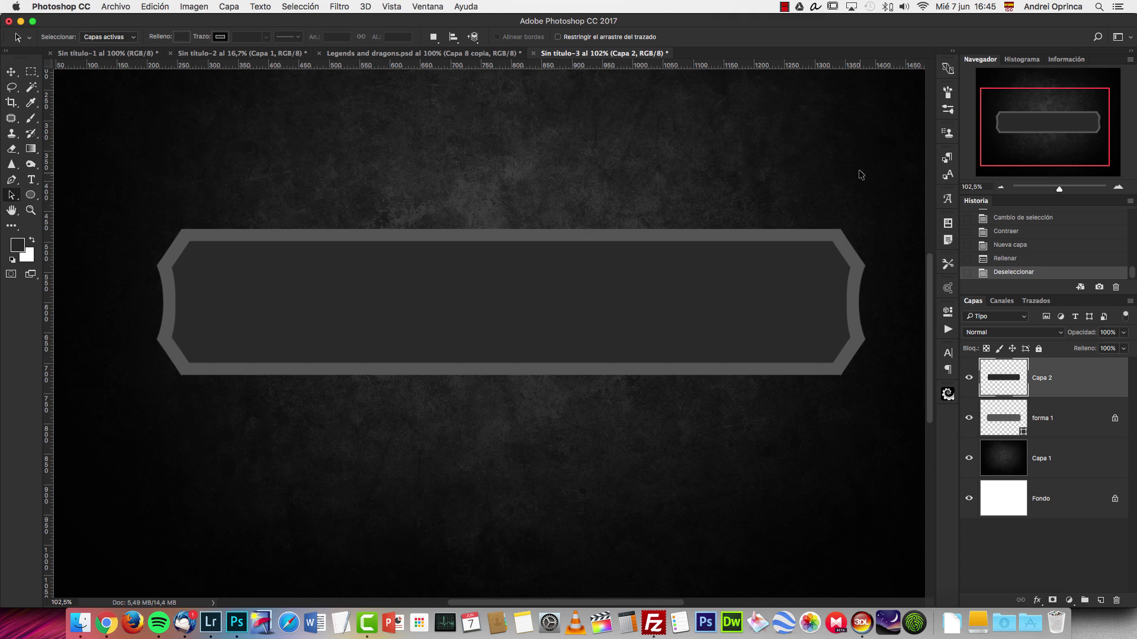
pyautogui.press('super+1')
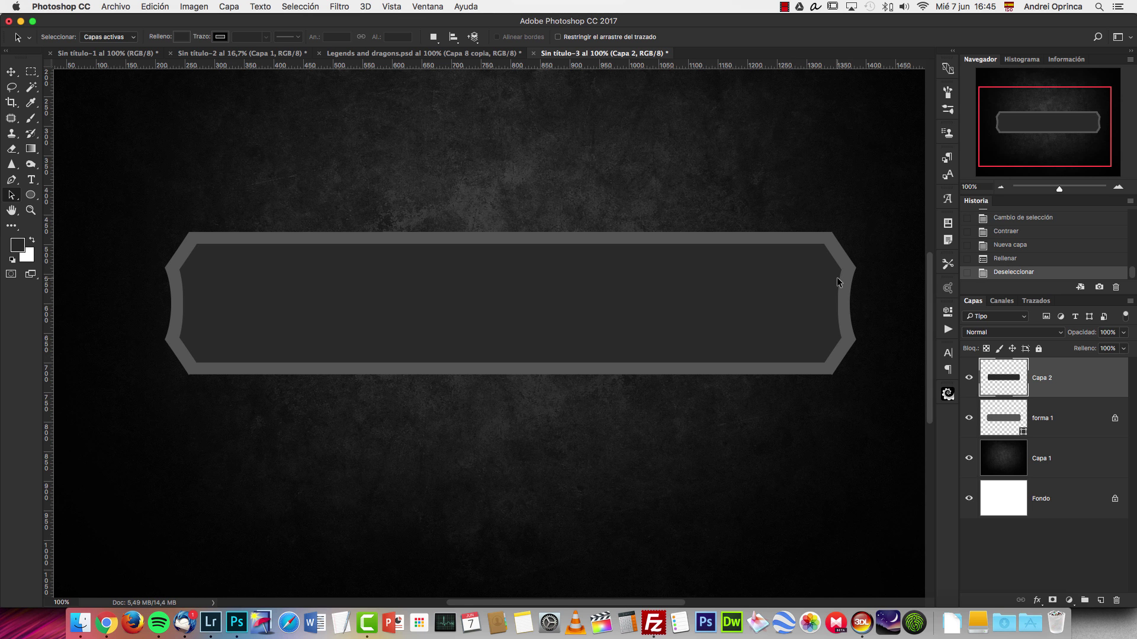
# Step: Rename the dark inner plaque's layer, Capa 2, as forma 2
pyautogui.click(1066, 420)
pyautogui.doubleClick(1046, 377)
pyautogui.write('forma 2')
pyautogui.press('Return')
# Step: Select the forma 1 layer and open the scratched metal texture background-1180666_1920.jpg
pyautogui.click(1067, 420)
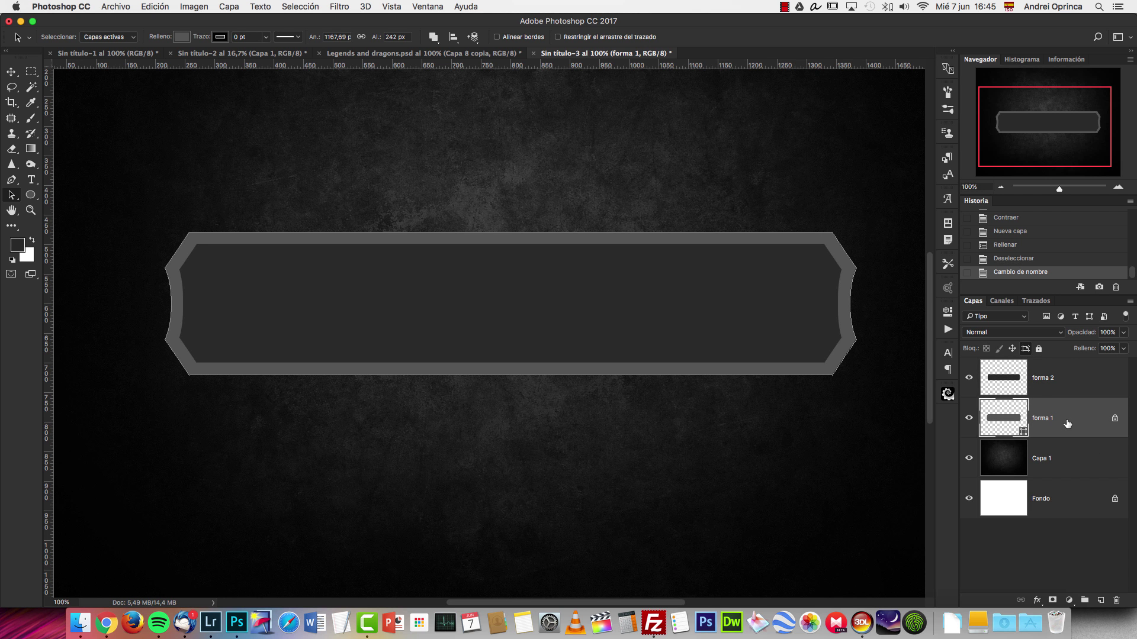
pyautogui.press('super+o')
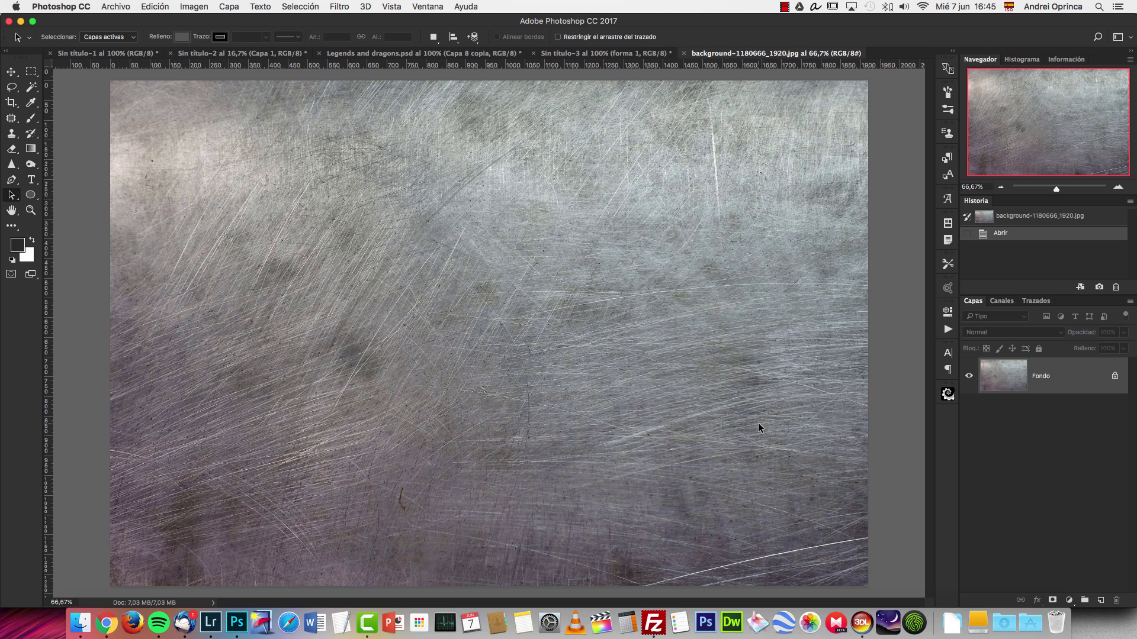
# Step: Move the entire metal texture image into the logo document above forma 1 and clip it to that shape
pyautogui.press('super+a')
pyautogui.press('super+x')
pyautogui.press('super+w')
pyautogui.click(526, 212)
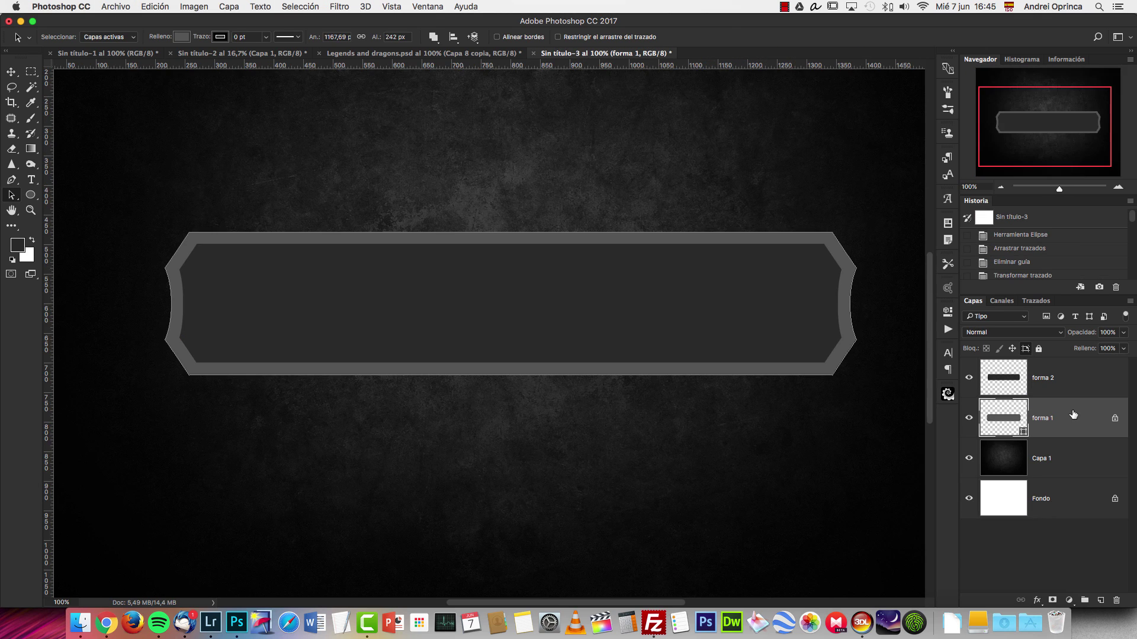
pyautogui.press('super+v')
pyautogui.keyDown('alt'); pyautogui.click(1071, 437); pyautogui.keyUp('alt')
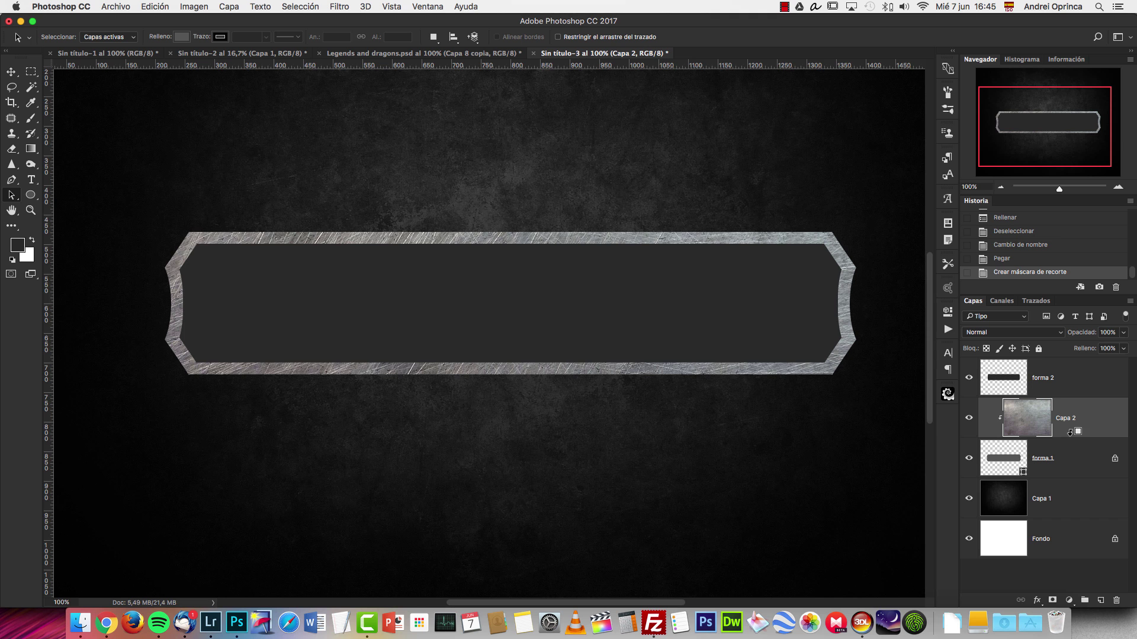
# Step: Scale the clipped metal texture to about 61% and position it so it covers the whole plaque frame
pyautogui.scroll(-3, 665, 347)
pyautogui.press('super+t')
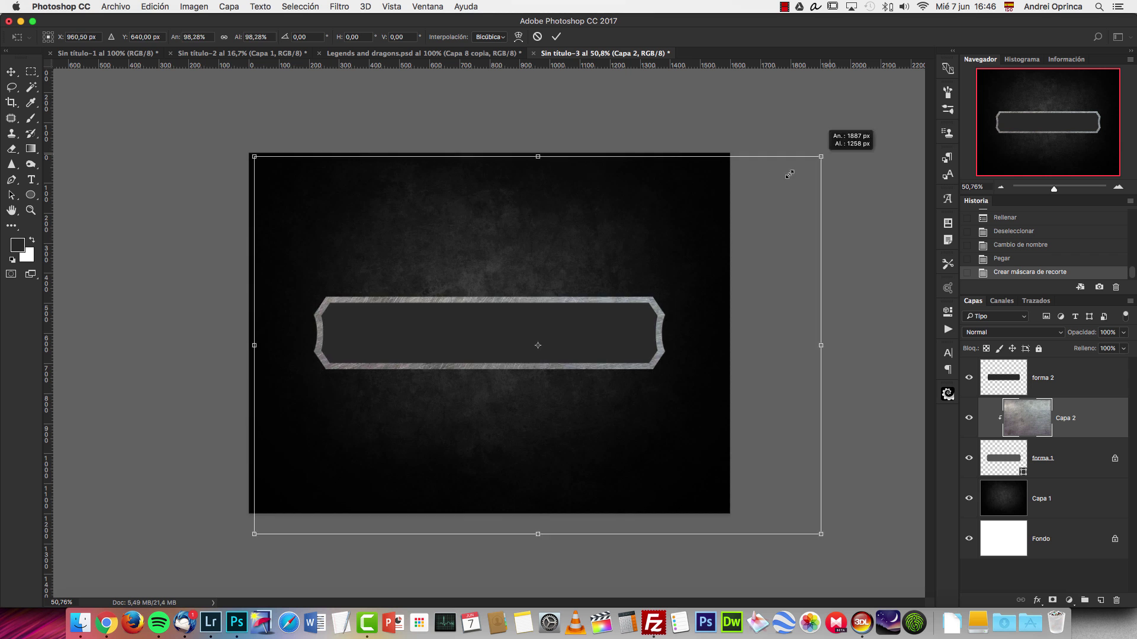
pyautogui.moveTo(826, 153); pyautogui.dragTo(728, 215)
pyautogui.moveTo(662, 273); pyautogui.dragTo(625, 261)
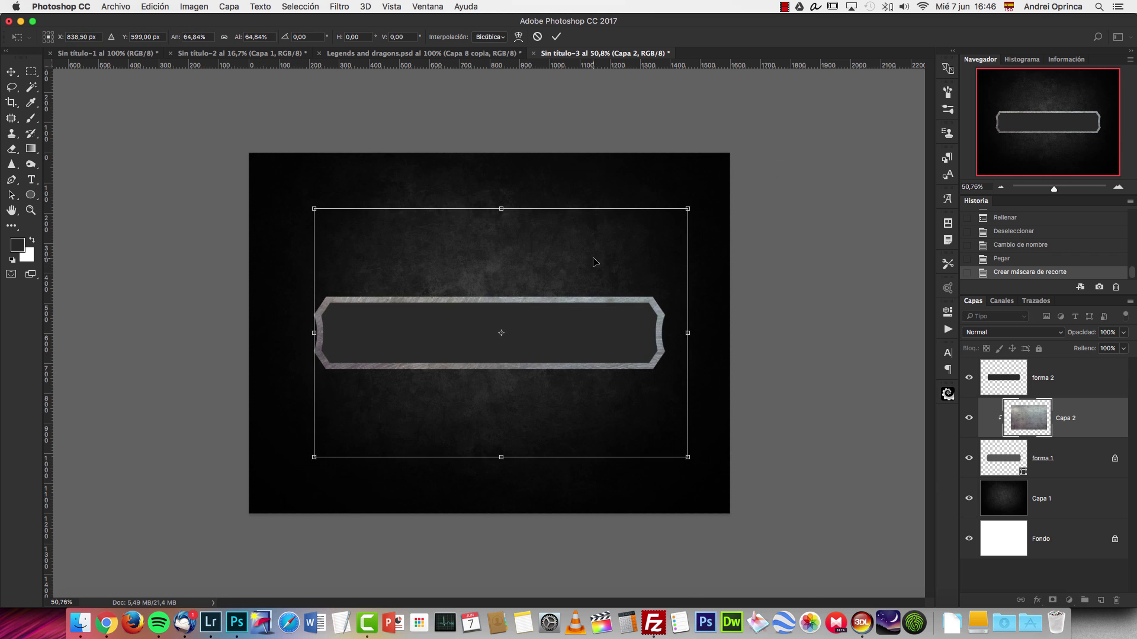
pyautogui.press('super+1')
pyautogui.moveTo(884, 94); pyautogui.dragTo(844, 118)
pyautogui.moveTo(751, 227); pyautogui.dragTo(752, 207)
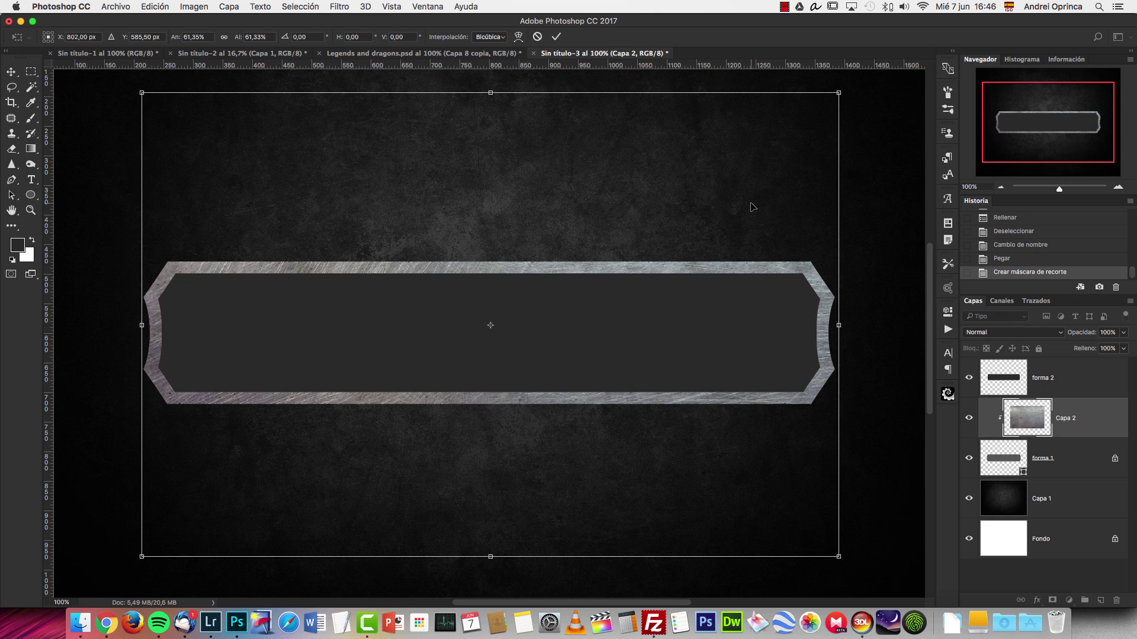
pyautogui.press('Return')
pyautogui.press('a')
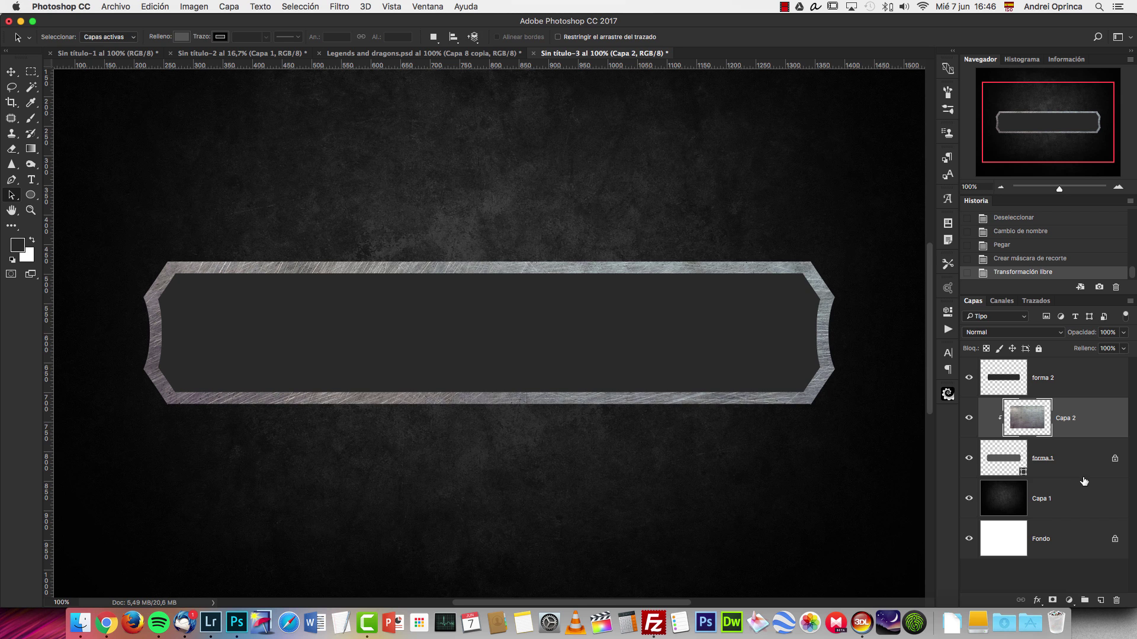
# Step: Add a Bisel y relieve layer effect to forma 1, using the Inglete interior style and Cincel duro technique
pyautogui.doubleClick(1077, 459)
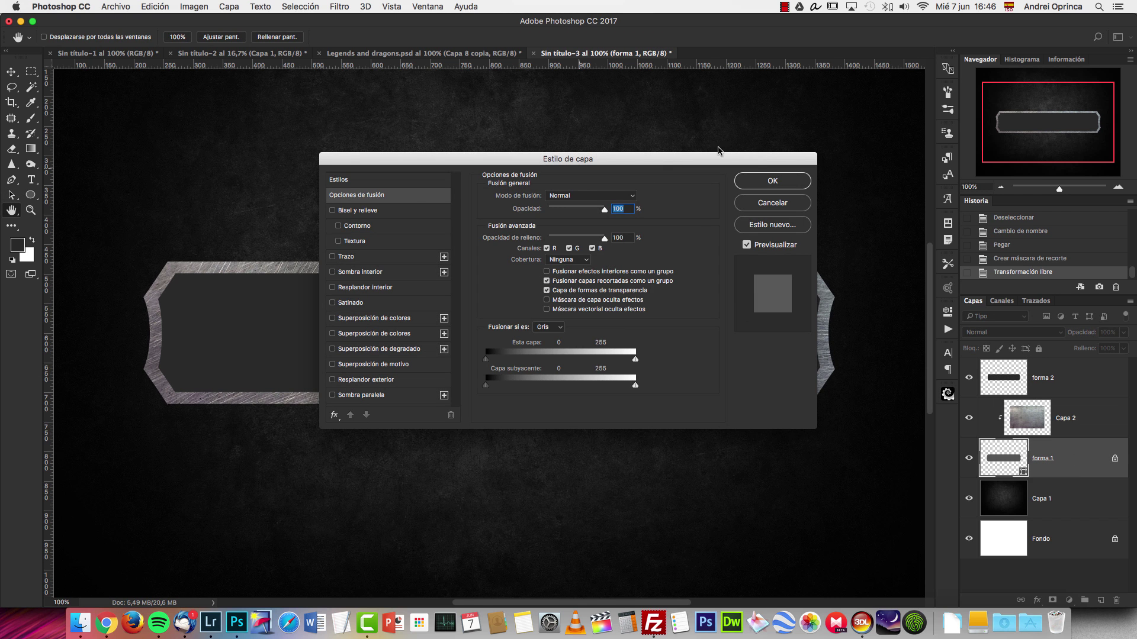
pyautogui.click(366, 214)
pyautogui.moveTo(519, 160); pyautogui.dragTo(855, 115)
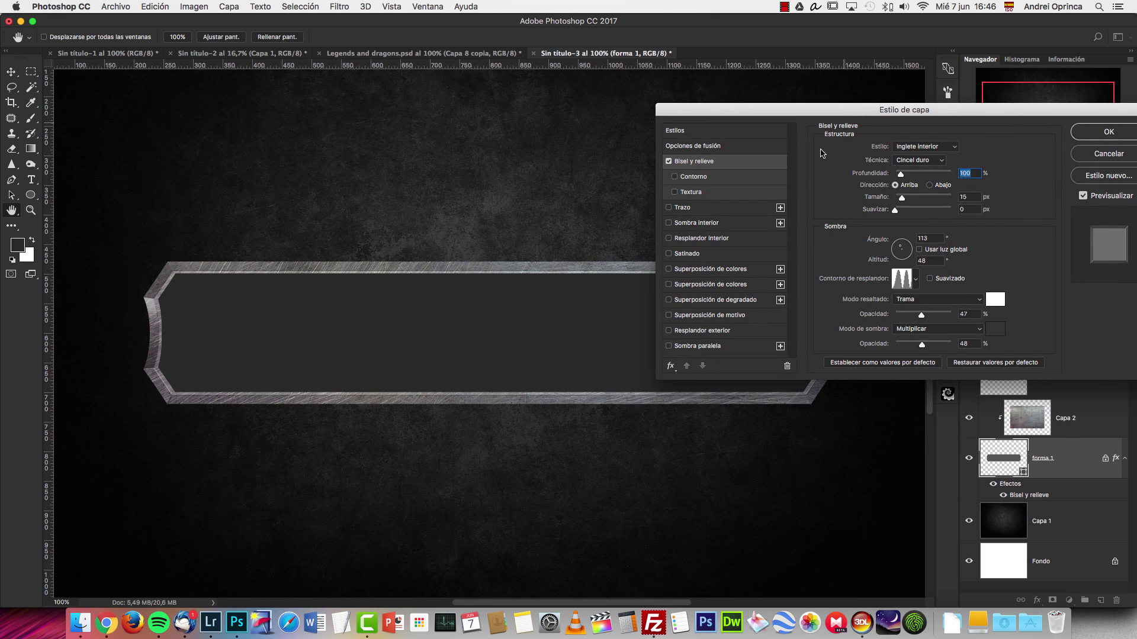
pyautogui.click(925, 150)
pyautogui.click(933, 150)
# Step: Try different bevel sizes on the metal frame, including 10 px, and set the size to 20 px
pyautogui.moveTo(904, 199); pyautogui.dragTo(901, 199)
pyautogui.scroll(3, 155, 296)
pyautogui.scroll(1, 156, 296)
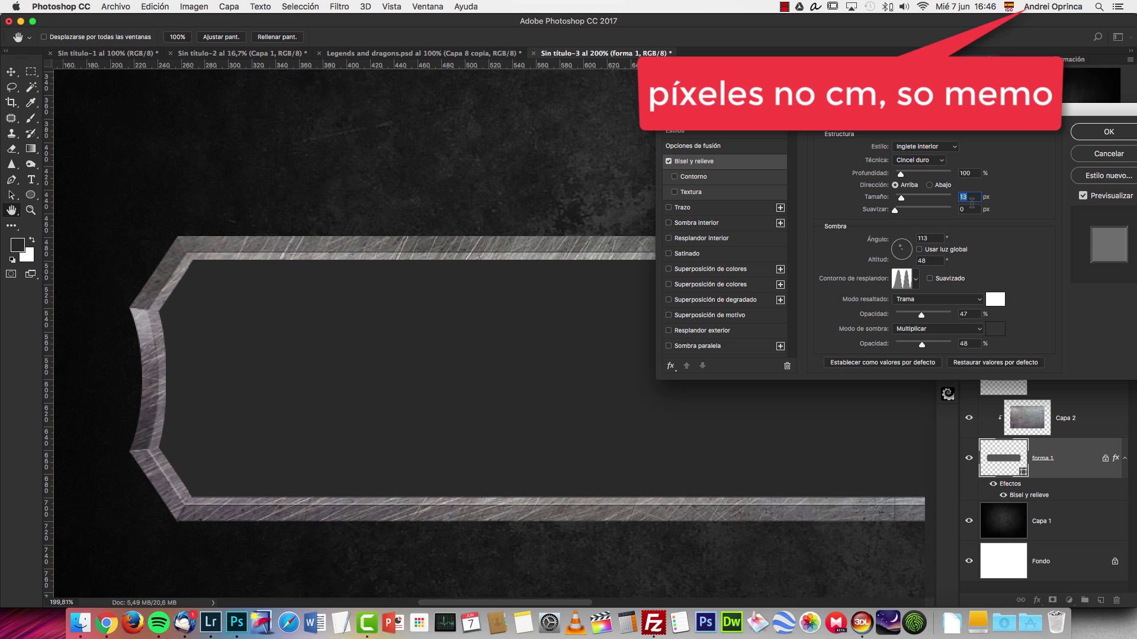
pyautogui.write('10')
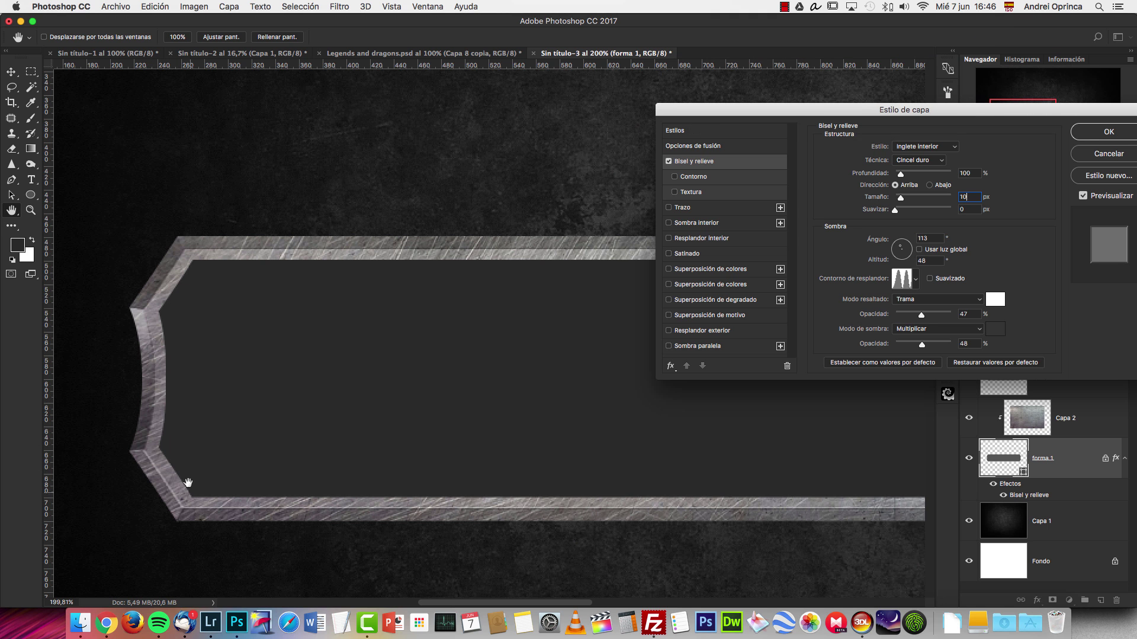
pyautogui.moveTo(970, 198); pyautogui.dragTo(929, 192)
pyautogui.write('20')
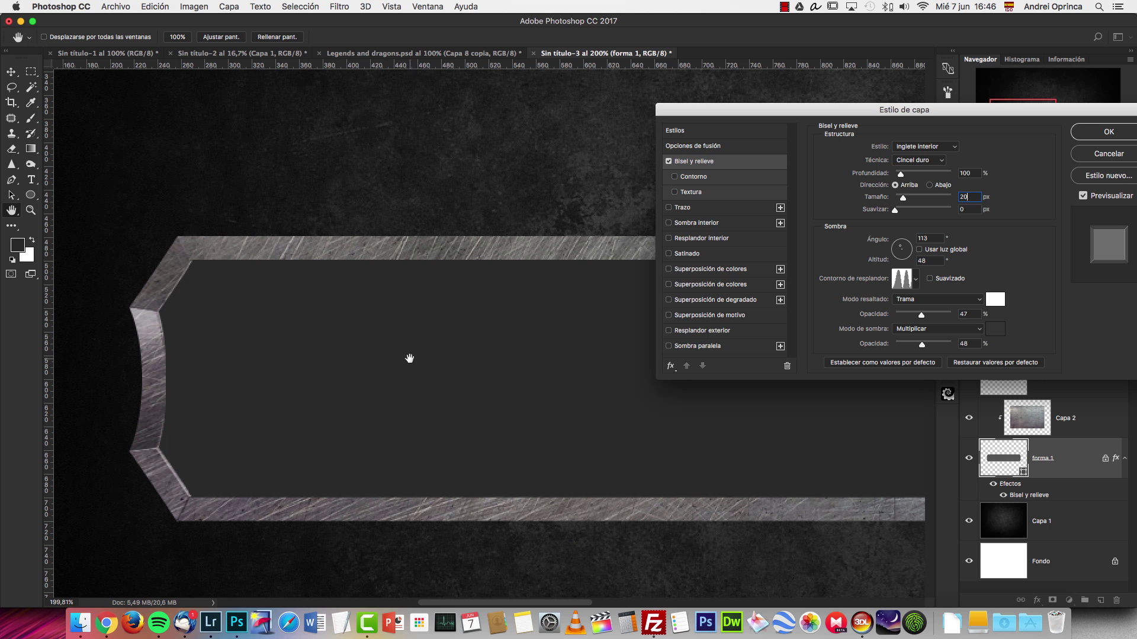
# Step: Compare several gloss contours for the bevel and choose the sharp multi-peaked contour that begins the third row of presets
pyautogui.click(916, 279)
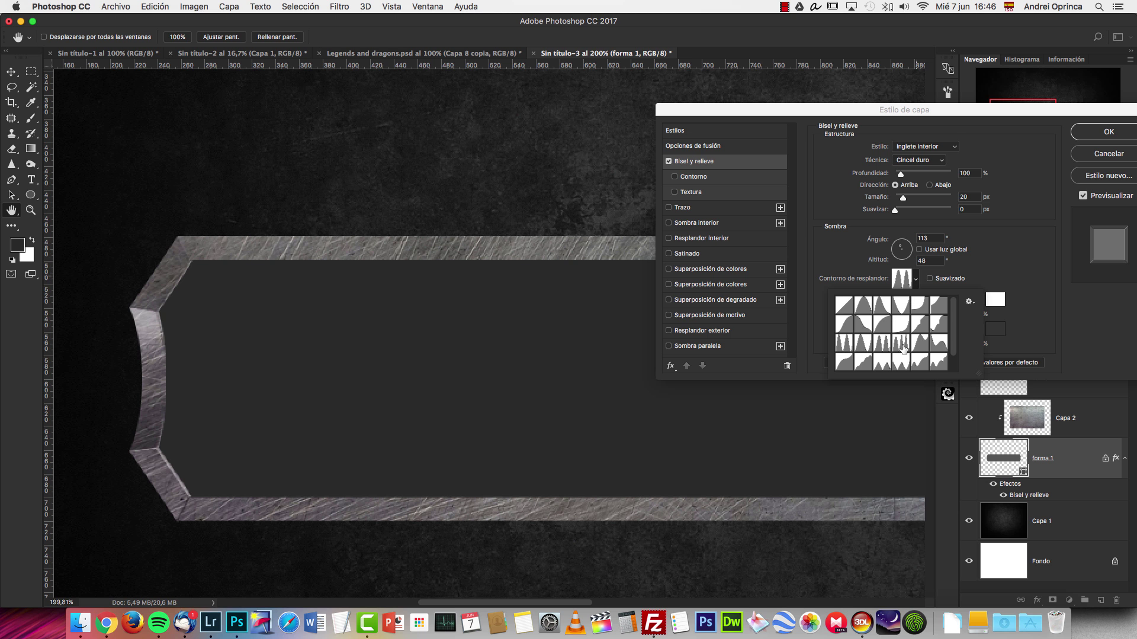
pyautogui.click(882, 361)
pyautogui.click(866, 310)
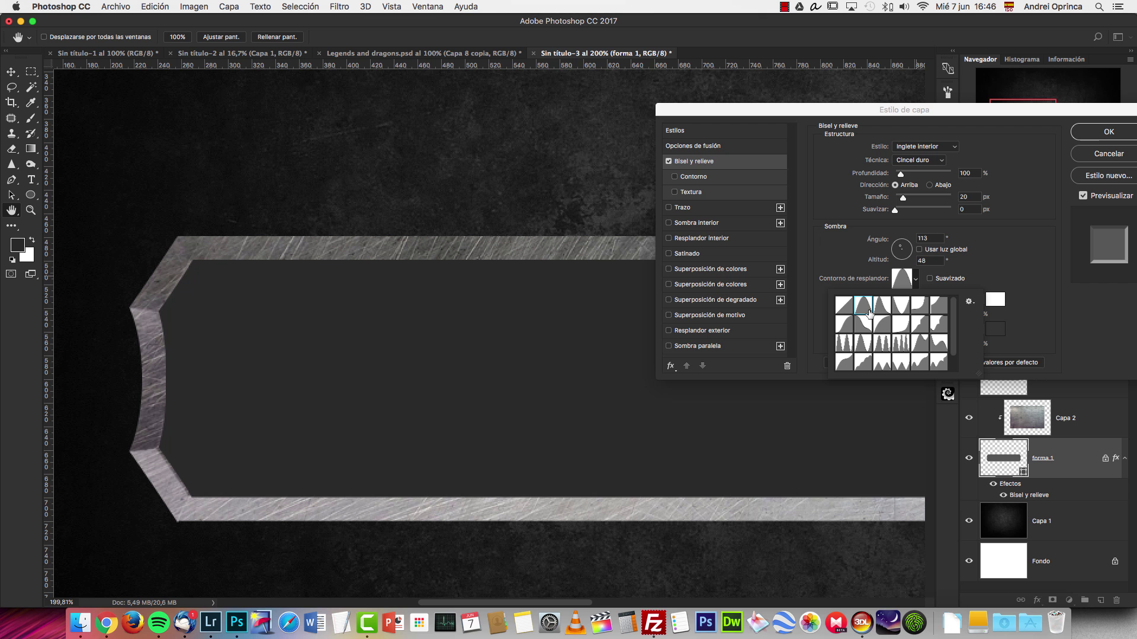
pyautogui.click(909, 342)
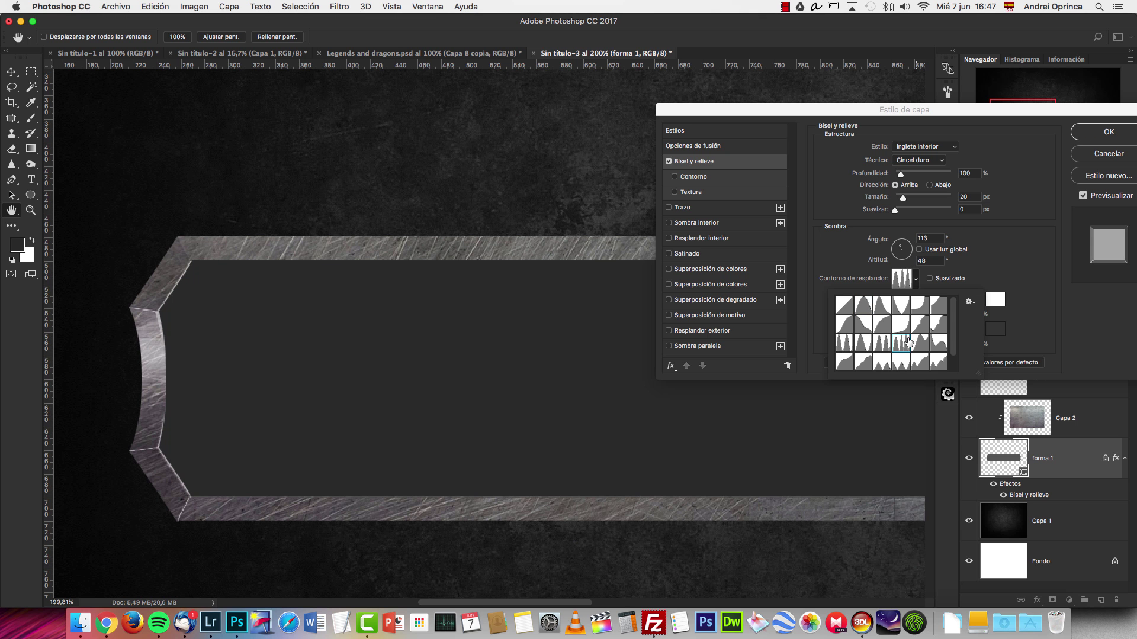
pyautogui.click(883, 306)
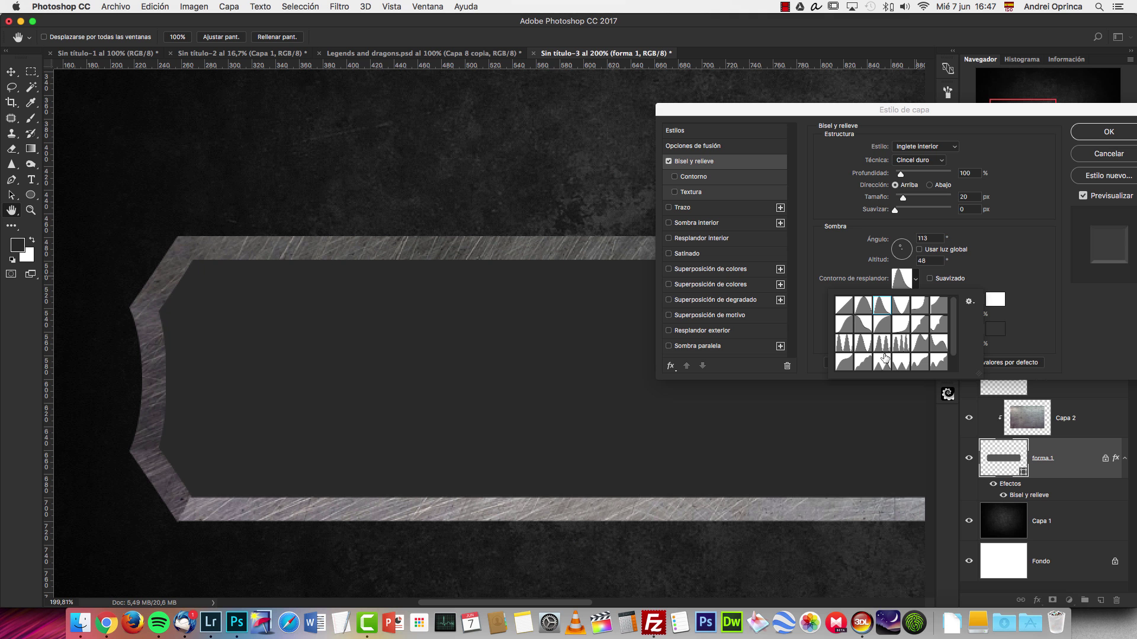
pyautogui.click(846, 343)
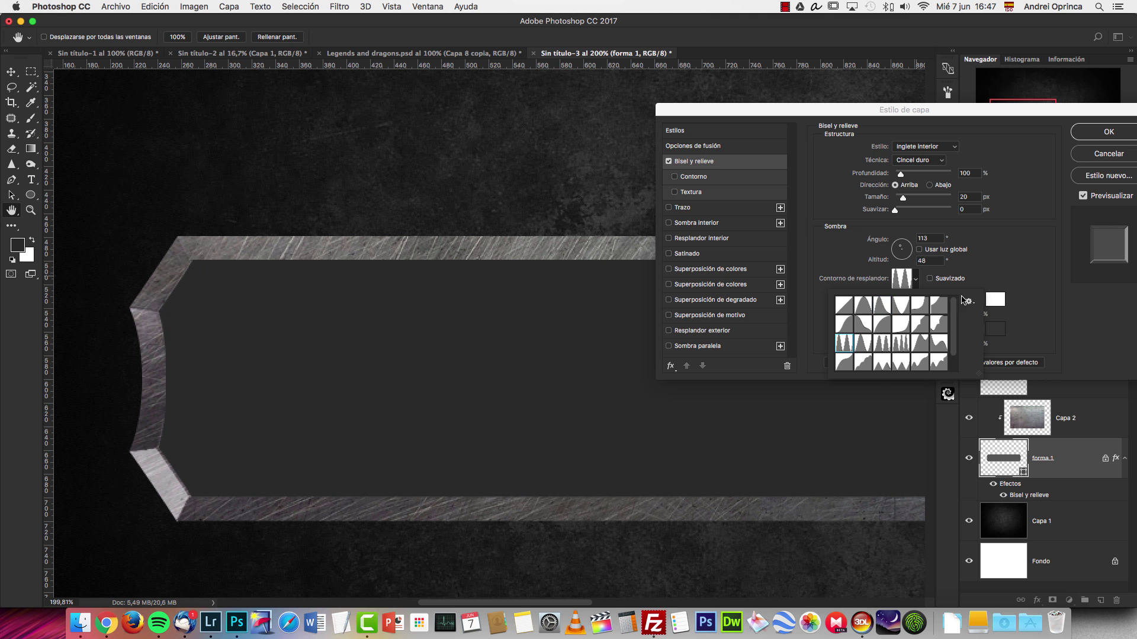
pyautogui.click(979, 273)
# Step: Set the bevel's highlight and shadow opacities to 74%, and its light to a 135° angle with 74° altitude
pyautogui.click(904, 250)
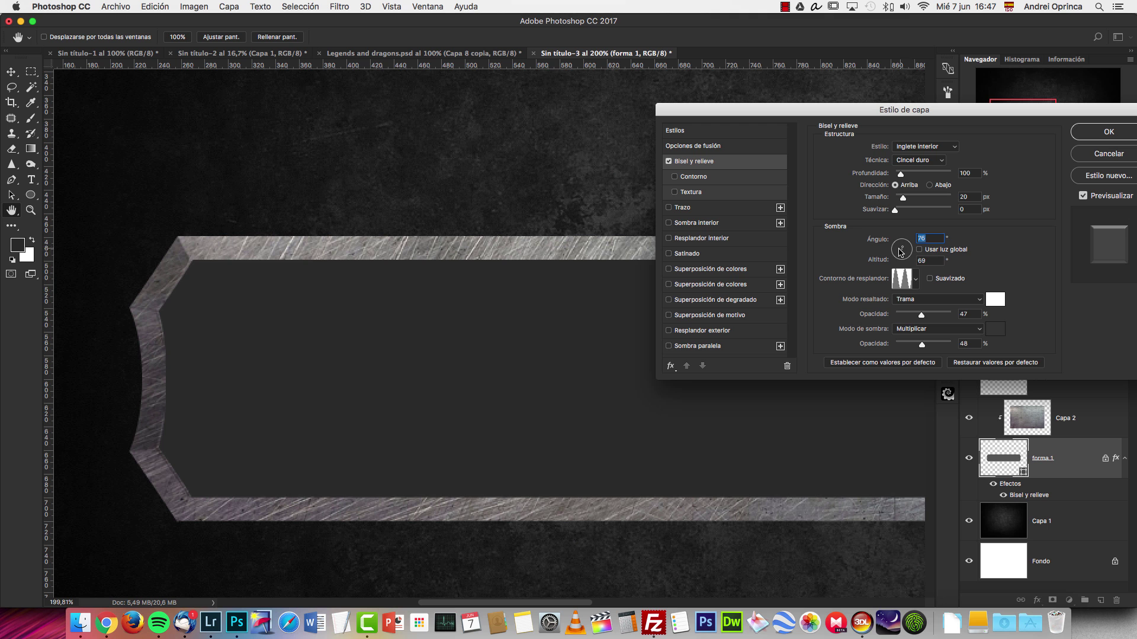
pyautogui.click(898, 249)
pyautogui.click(899, 246)
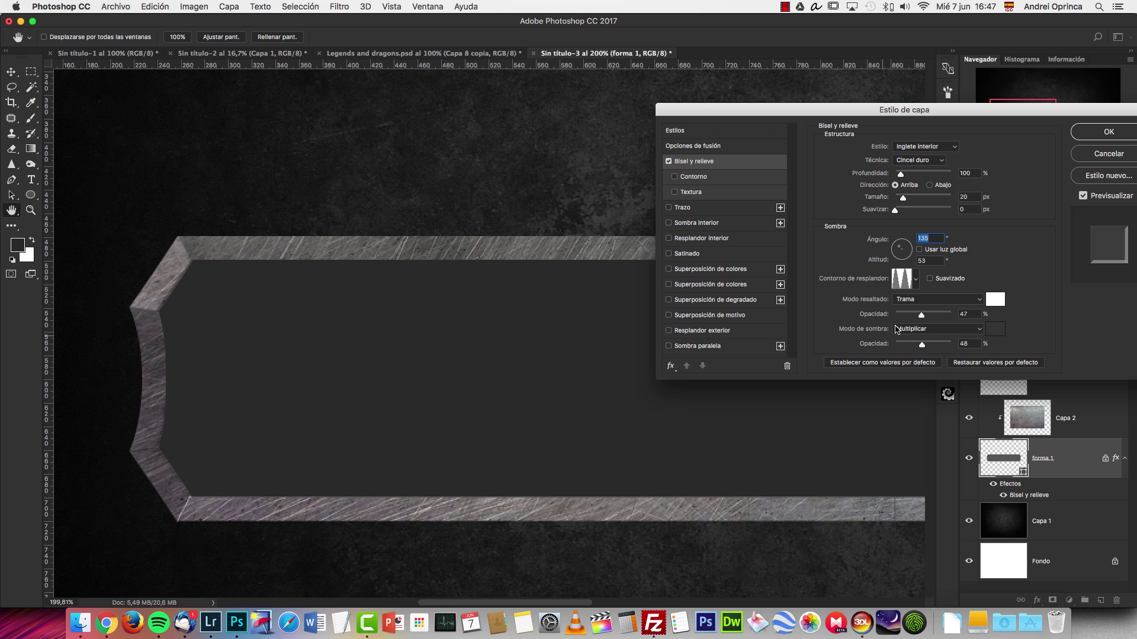
pyautogui.moveTo(923, 318); pyautogui.dragTo(936, 343)
pyautogui.moveTo(902, 249); pyautogui.dragTo(901, 256)
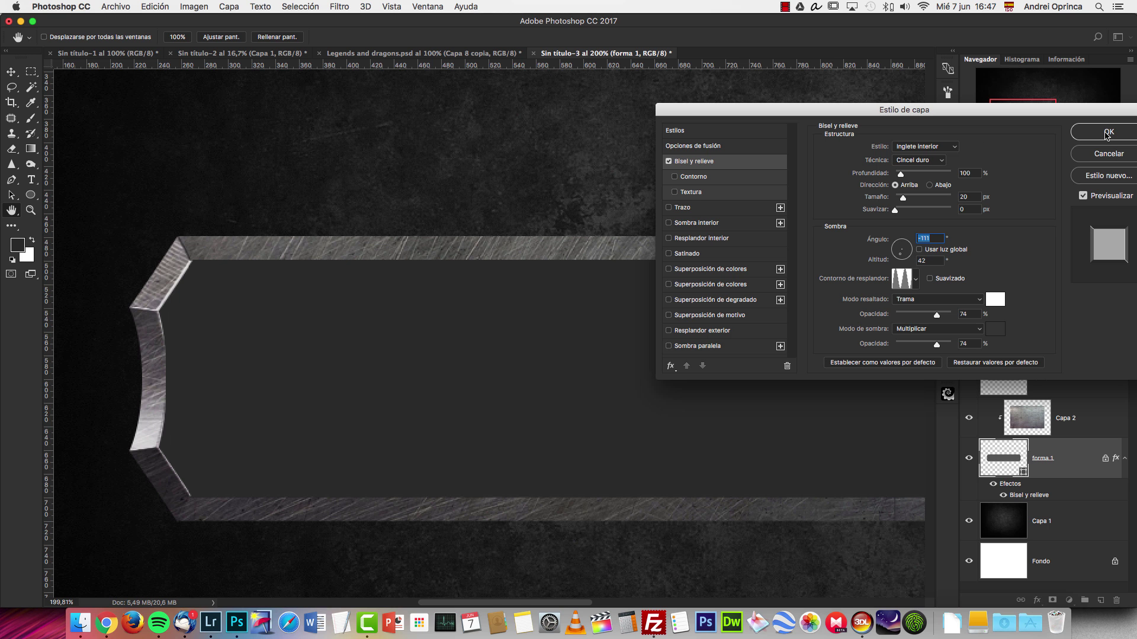
pyautogui.click(900, 253)
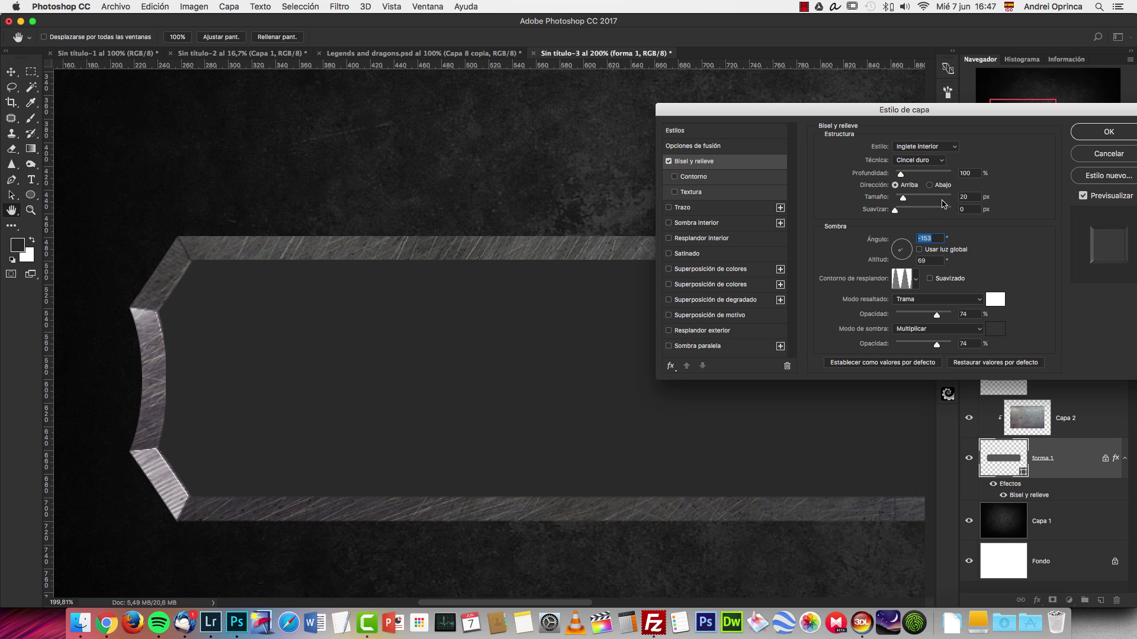
pyautogui.click(902, 250)
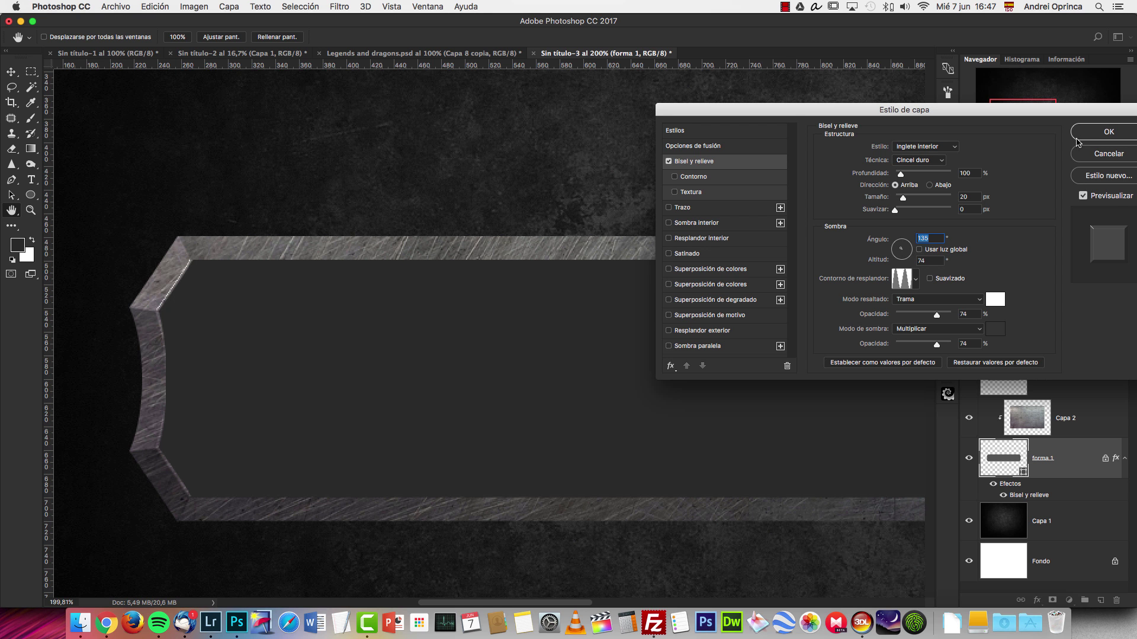
# Step: Add a Sombra interior effect to forma 1 with its preset settings and apply the layer style
pyautogui.click(679, 224)
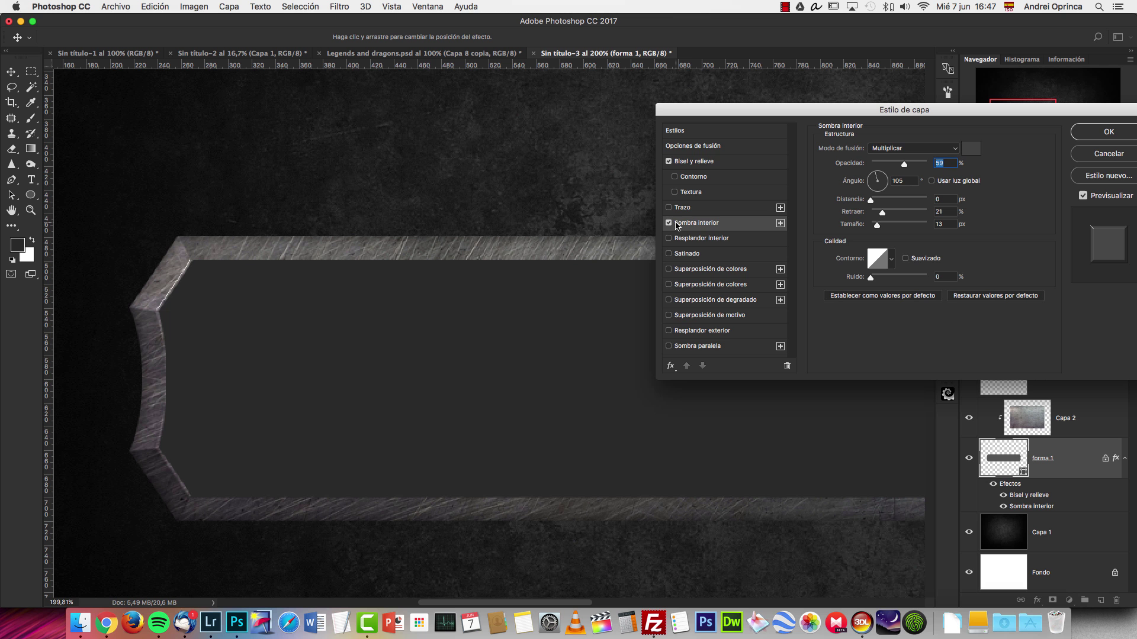
pyautogui.moveTo(909, 110); pyautogui.dragTo(759, 331)
pyautogui.scroll(-5, 553, 234)
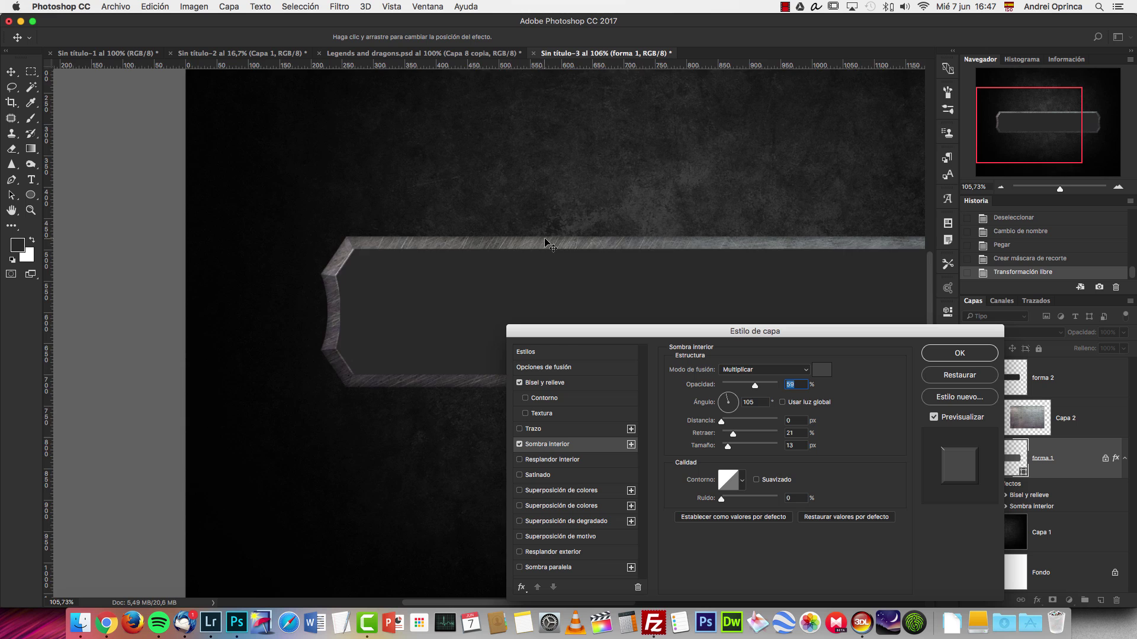
pyautogui.scroll(2, 462, 269)
pyautogui.moveTo(555, 416); pyautogui.dragTo(782, 497)
pyautogui.click(746, 525)
pyautogui.click(747, 525)
pyautogui.moveTo(835, 413); pyautogui.dragTo(887, 313)
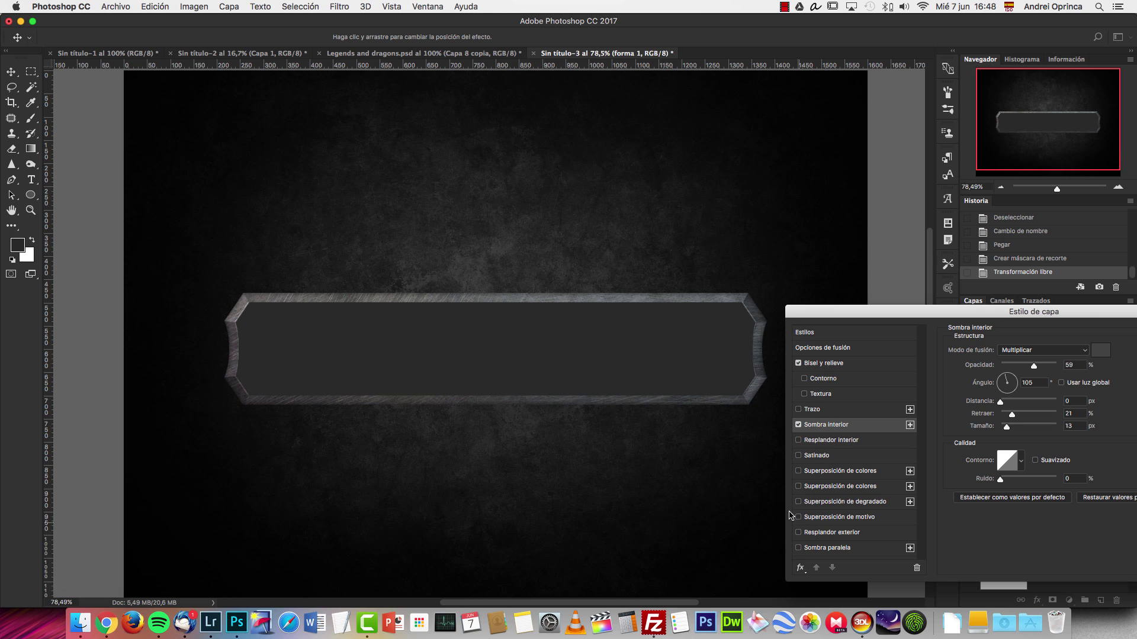
pyautogui.moveTo(1101, 312); pyautogui.dragTo(938, 224)
pyautogui.click(1075, 261)
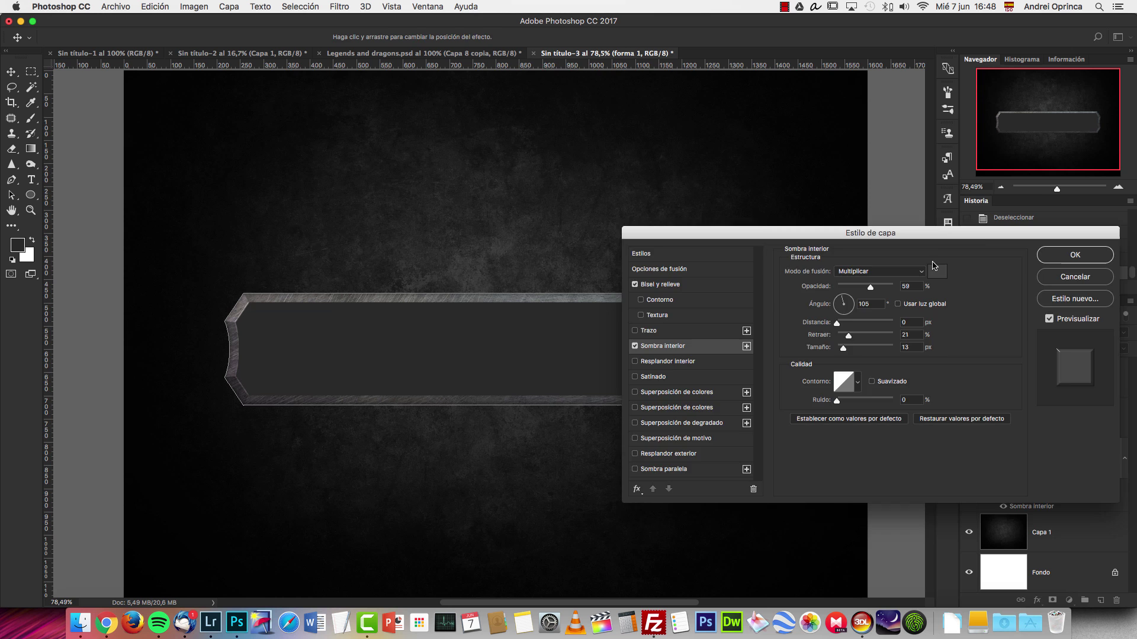
# Step: Collapse forma 1's effects list, select the forma 2 layer and open the concrete texture Sin-título-3.jpg
pyautogui.scroll(2, 649, 299)
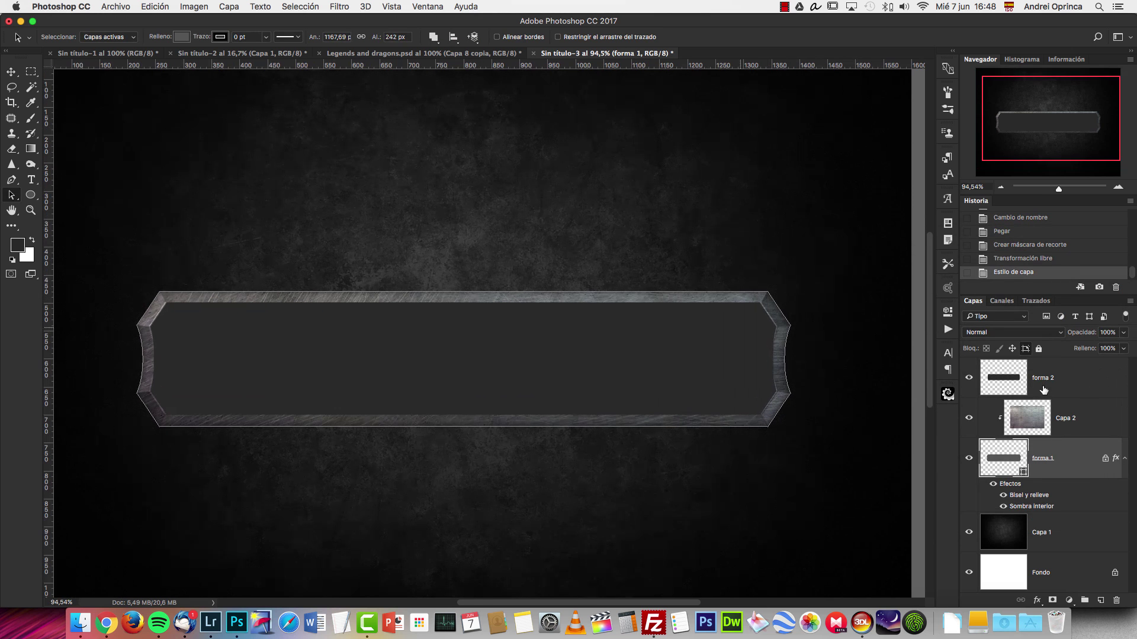
pyautogui.click(1125, 457)
pyautogui.click(1084, 384)
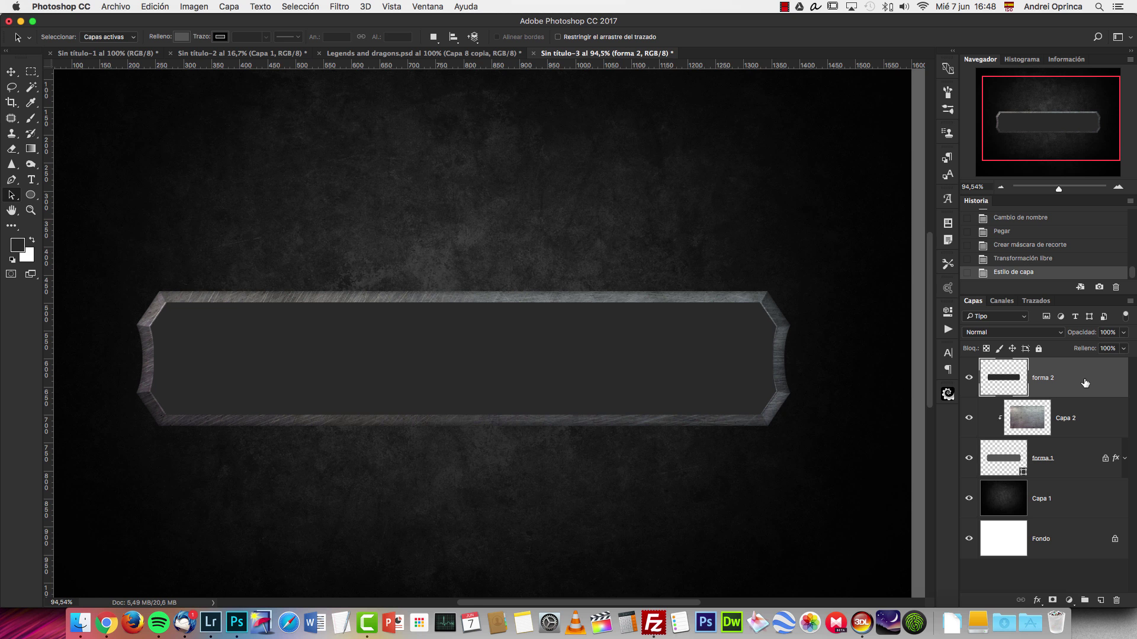
pyautogui.press('super+o')
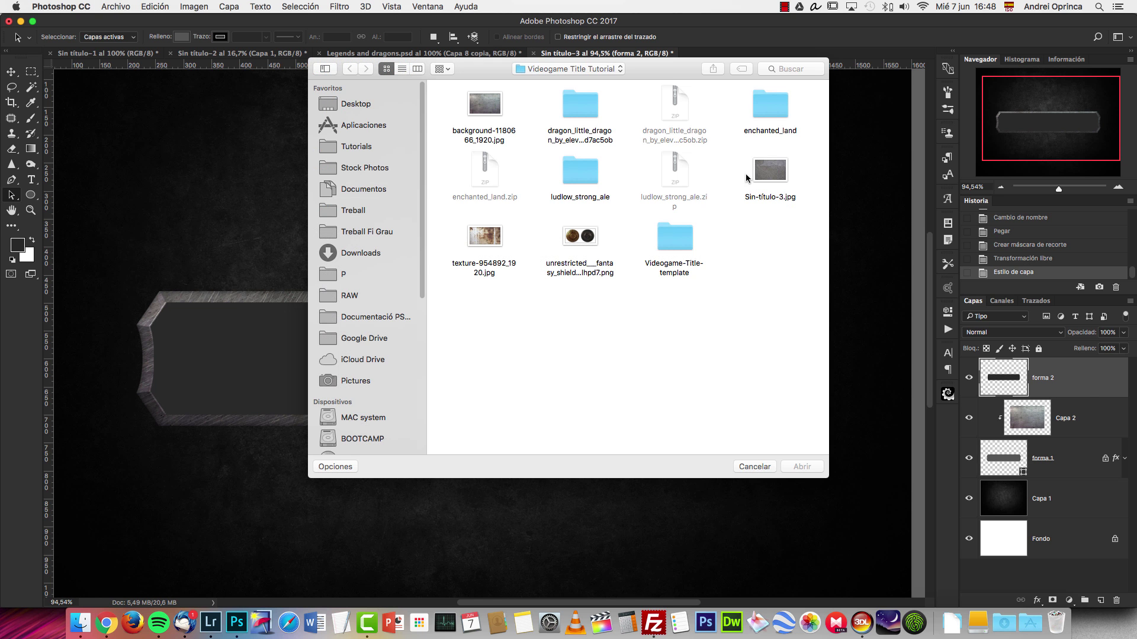
pyautogui.click(772, 166)
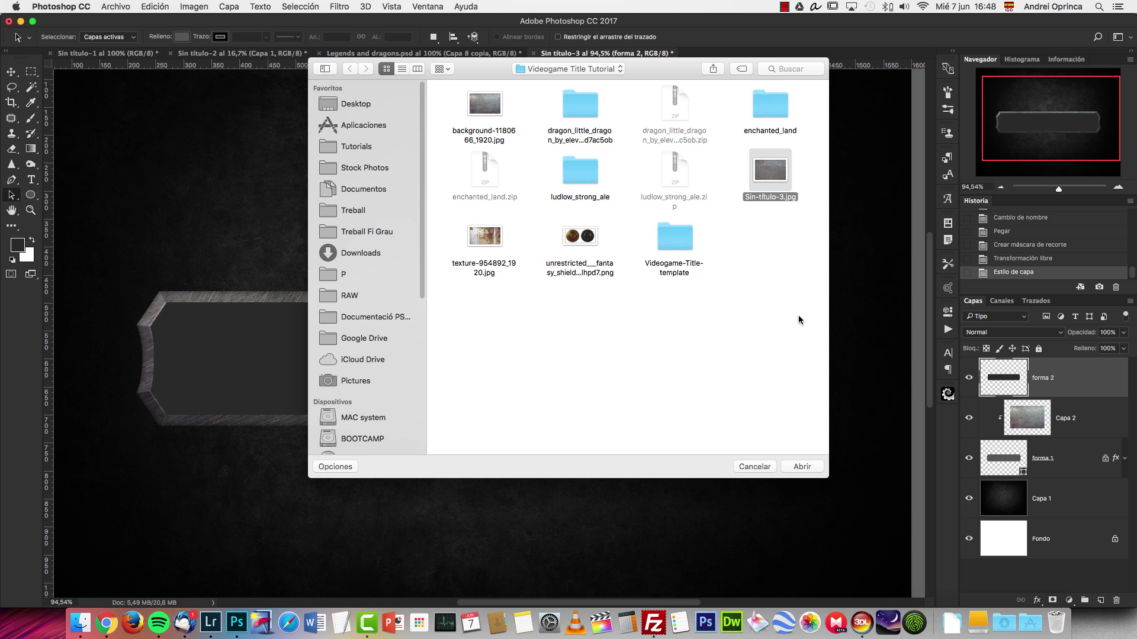
pyautogui.click(802, 466)
pyautogui.scroll(-5, 515, 357)
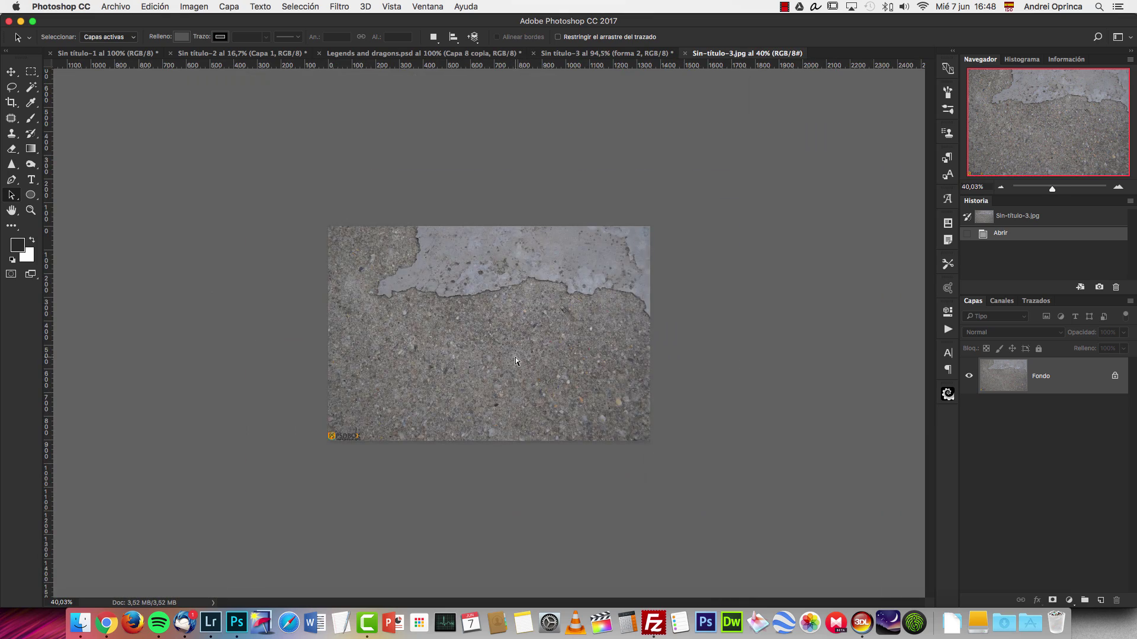
# Step: Move the entire concrete texture image into the logo document above forma 2 and clip it to the inner panel
pyautogui.press('super+a')
pyautogui.press('super+x')
pyautogui.press('super+w')
pyautogui.click(523, 213)
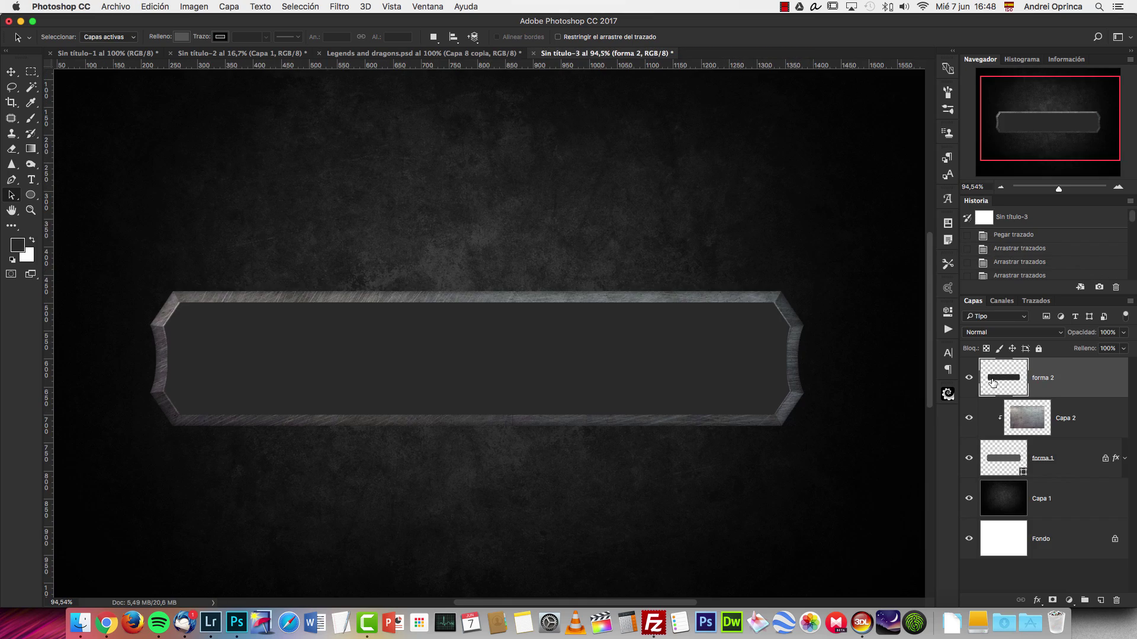
pyautogui.press('super+v')
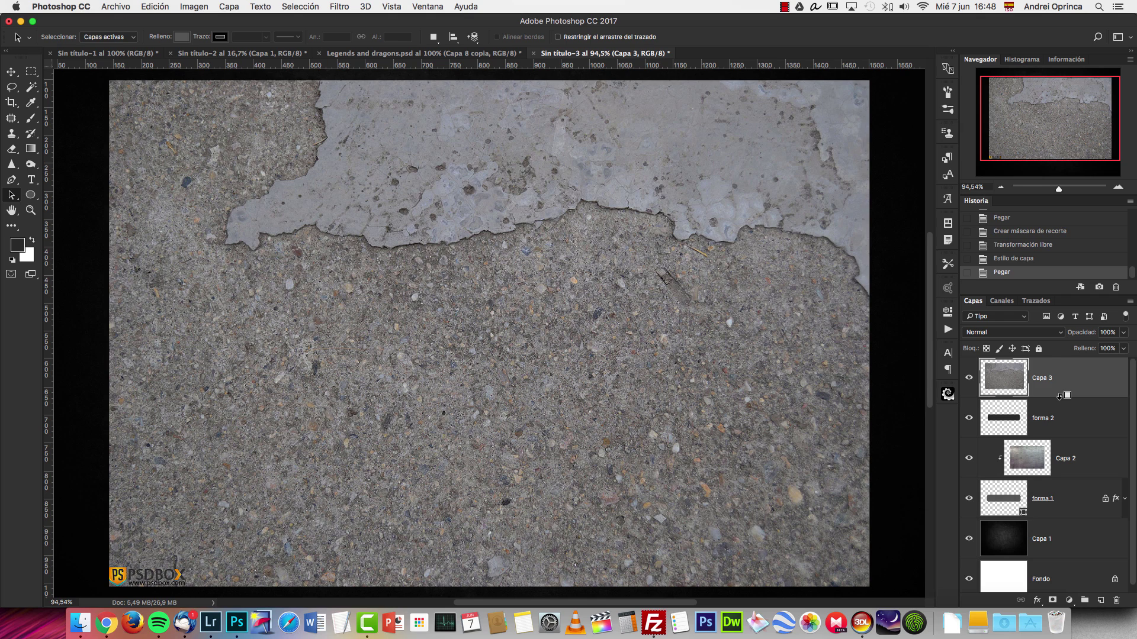
pyautogui.keyDown('alt'); pyautogui.click(1063, 398); pyautogui.keyUp('alt')
# Step: Scale the clipped concrete texture to about 89% and reposition it so it covers the inner panel
pyautogui.press('super+t')
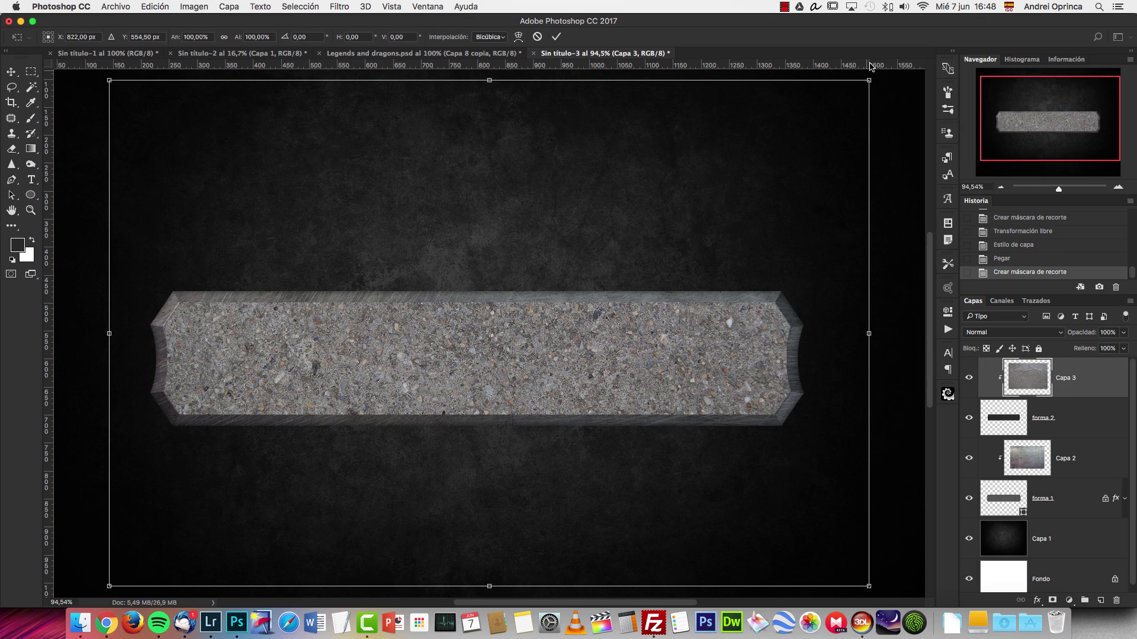
pyautogui.moveTo(869, 80); pyautogui.dragTo(788, 133)
pyautogui.moveTo(590, 310); pyautogui.dragTo(618, 301)
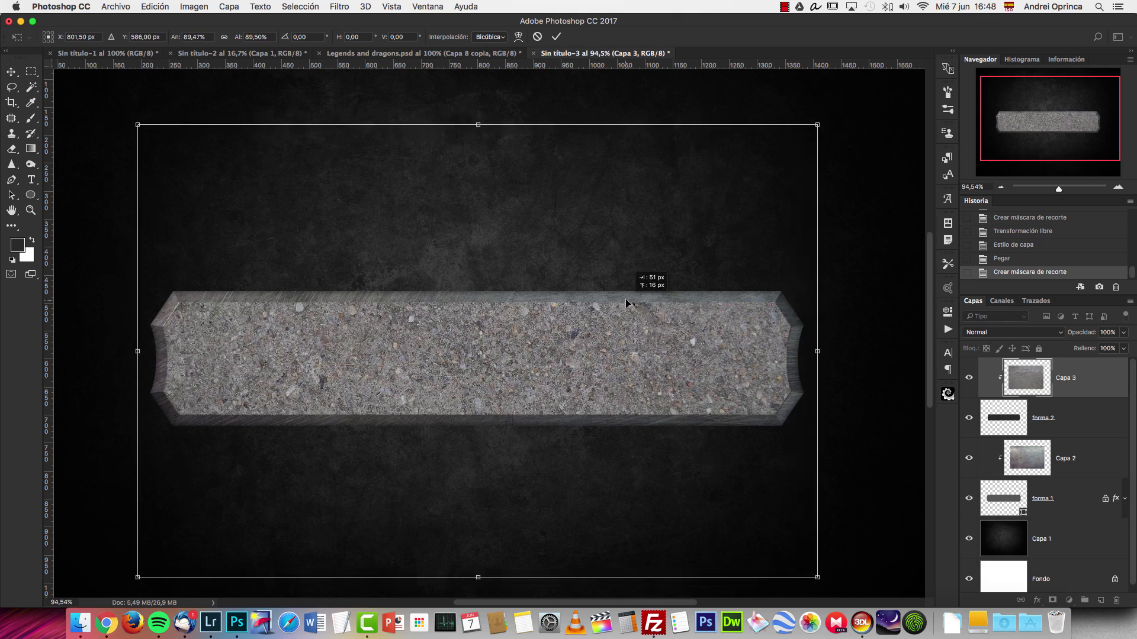
pyautogui.press('Return')
# Step: Try the Luz suave blend mode on the clipped concrete texture and set it to Superponer instead
pyautogui.click(985, 333)
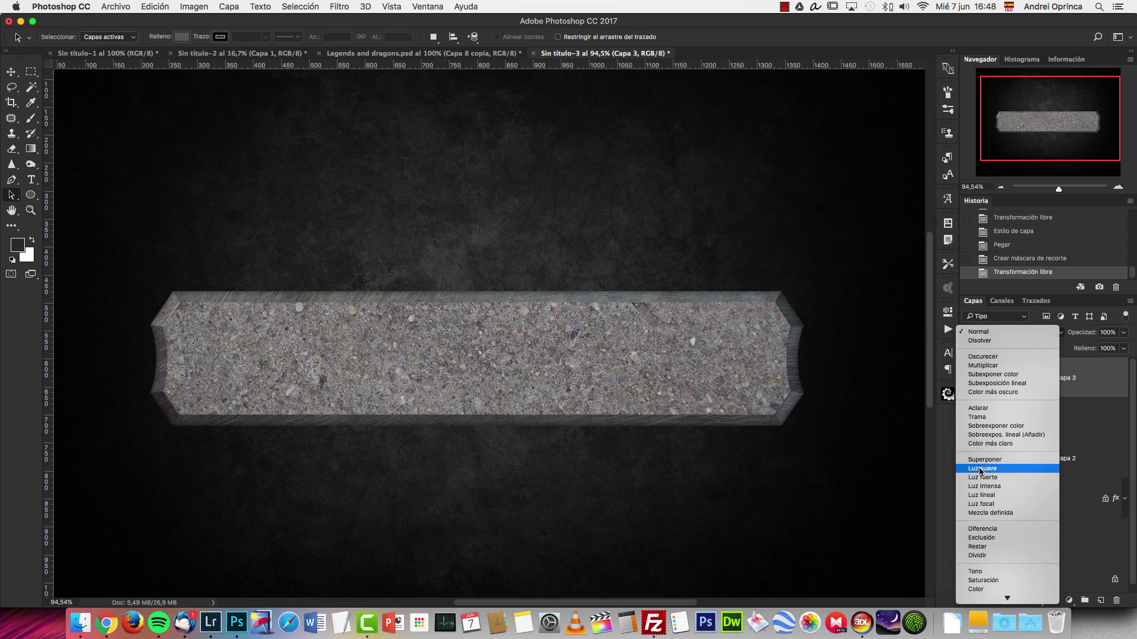
pyautogui.click(980, 469)
pyautogui.press('super+1')
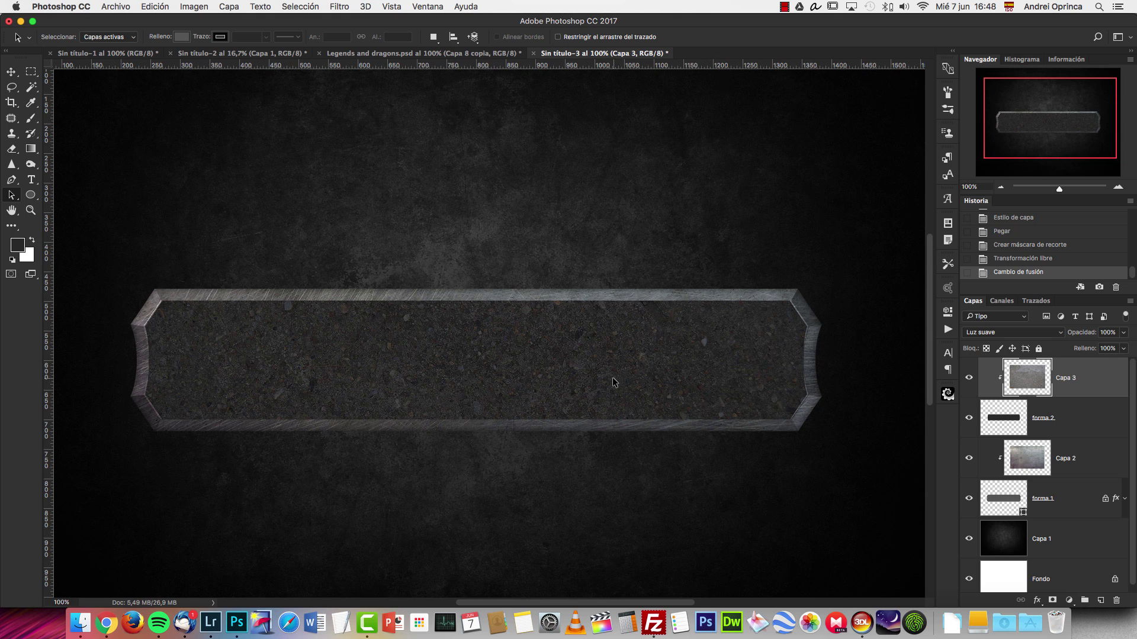
pyautogui.click(988, 332)
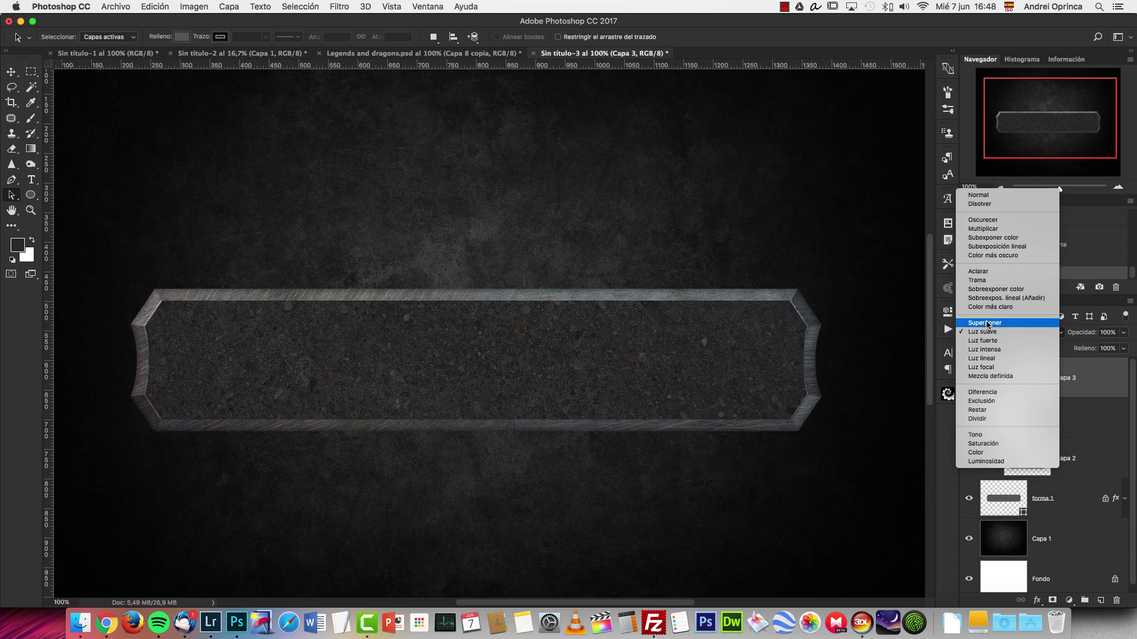
pyautogui.click(988, 324)
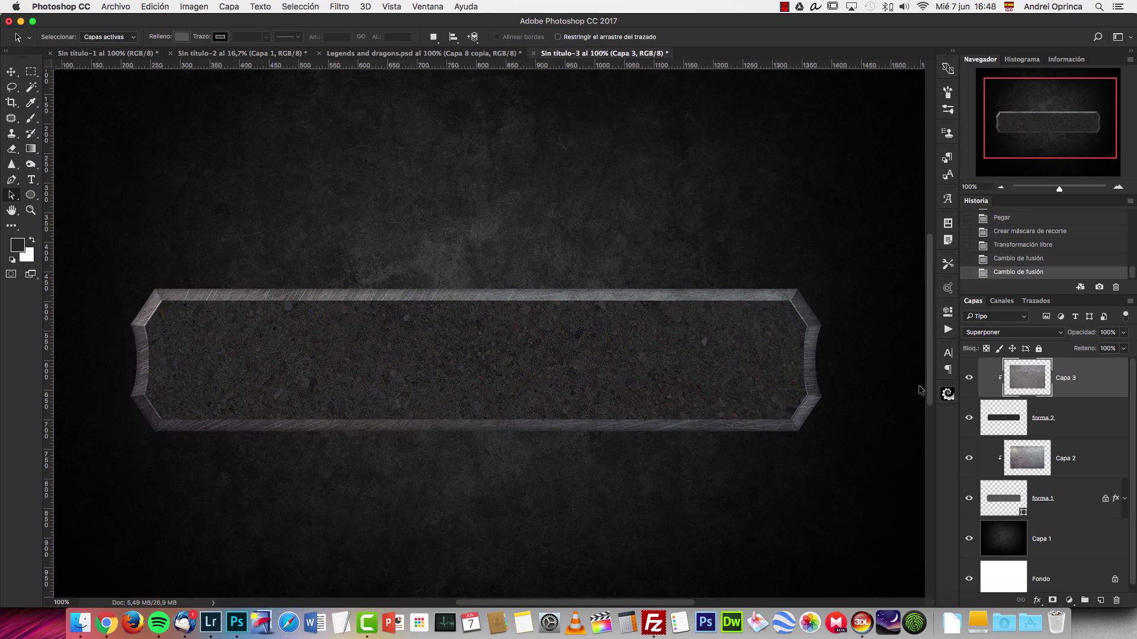
# Step: Darken the forma 2 panel with a Levels adjustment, setting the black input level to 13
pyautogui.doubleClick(1047, 417)
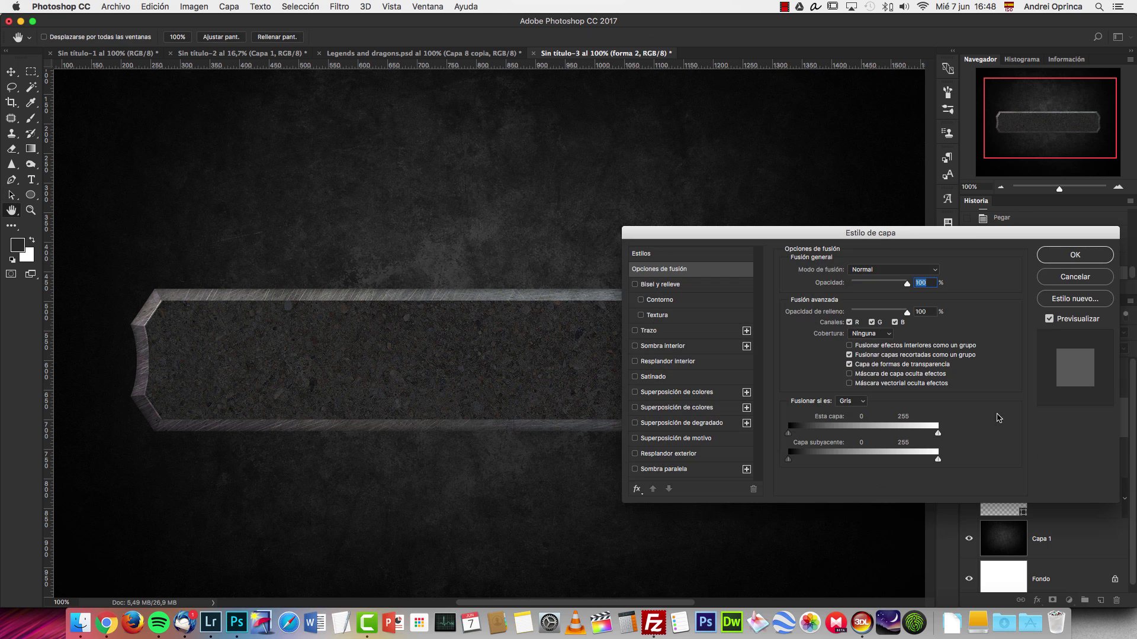
pyautogui.click(1089, 256)
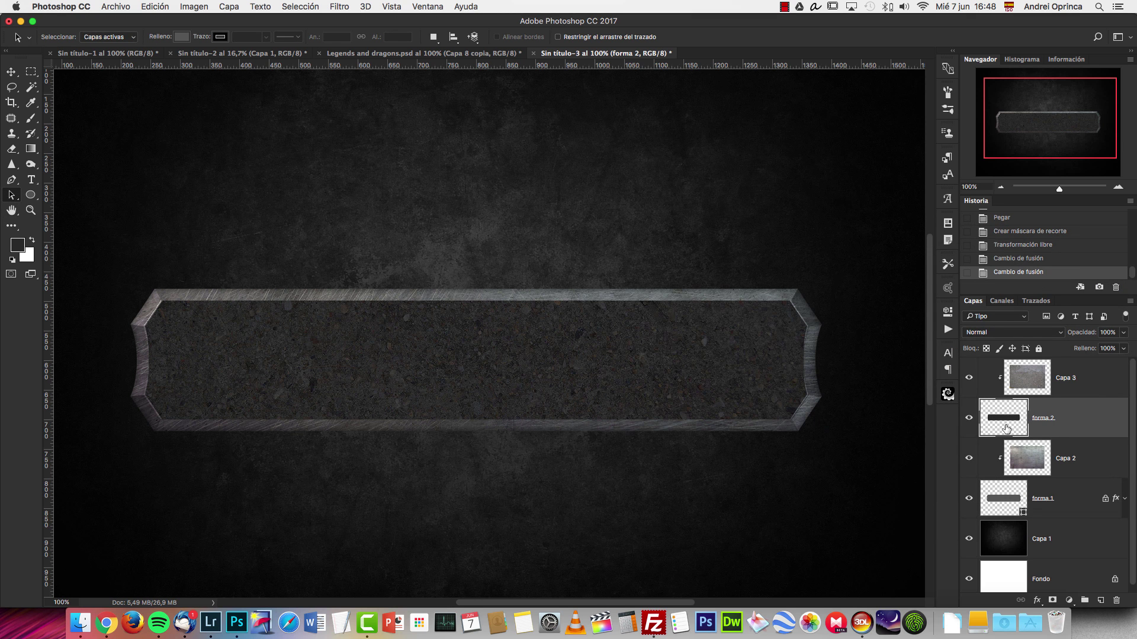
pyautogui.click(969, 378)
pyautogui.click(970, 379)
pyautogui.press('super+l')
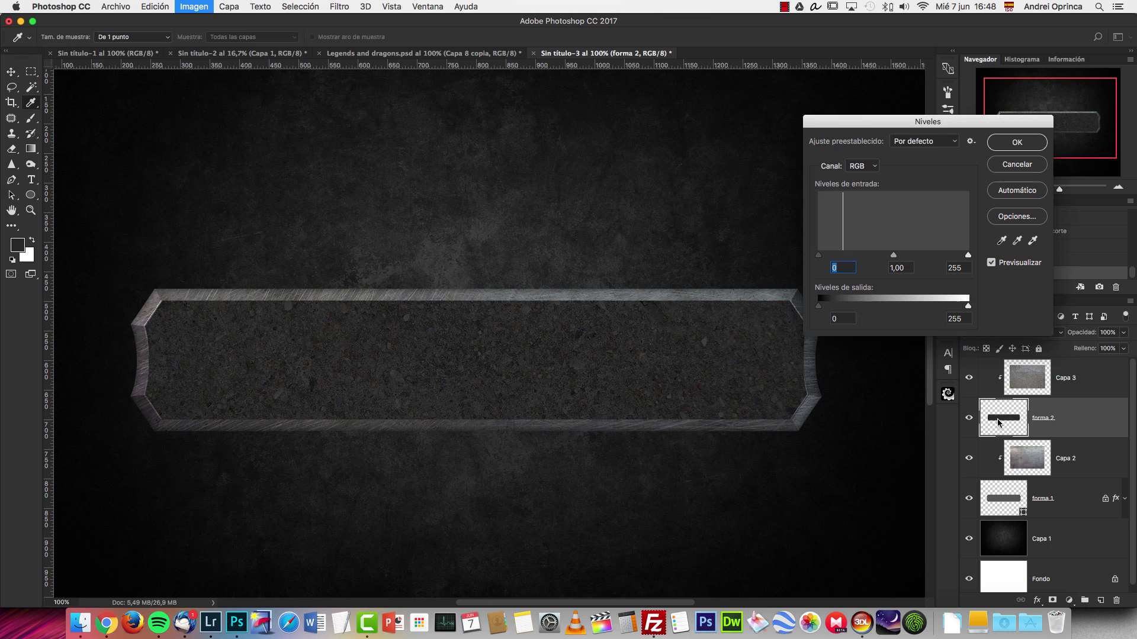
pyautogui.moveTo(819, 255); pyautogui.dragTo(827, 258)
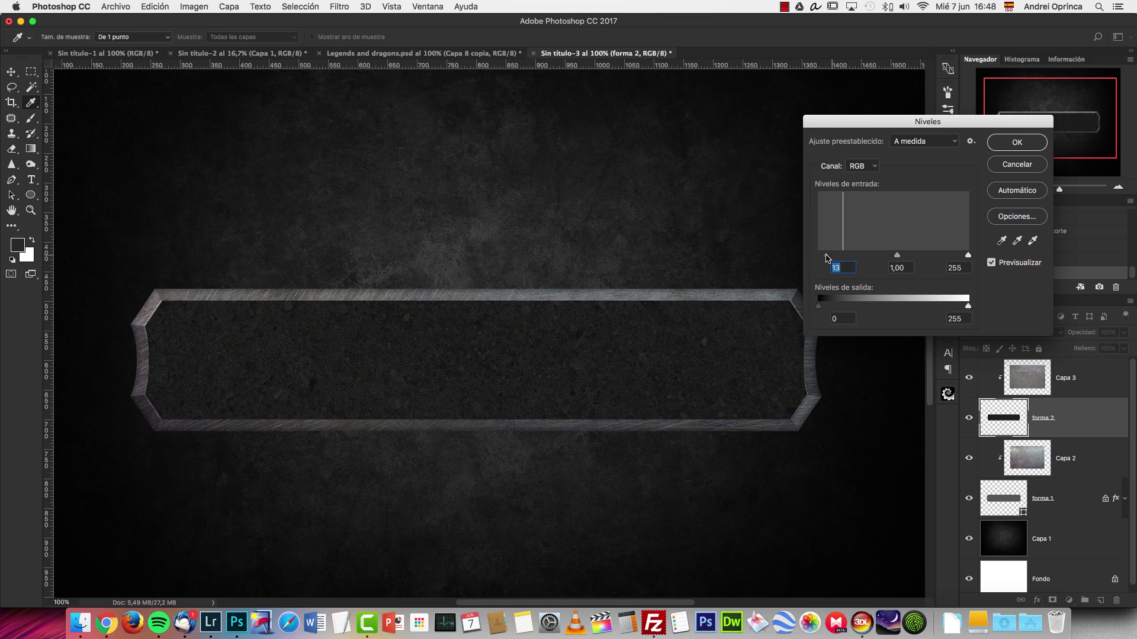
pyautogui.click(1016, 143)
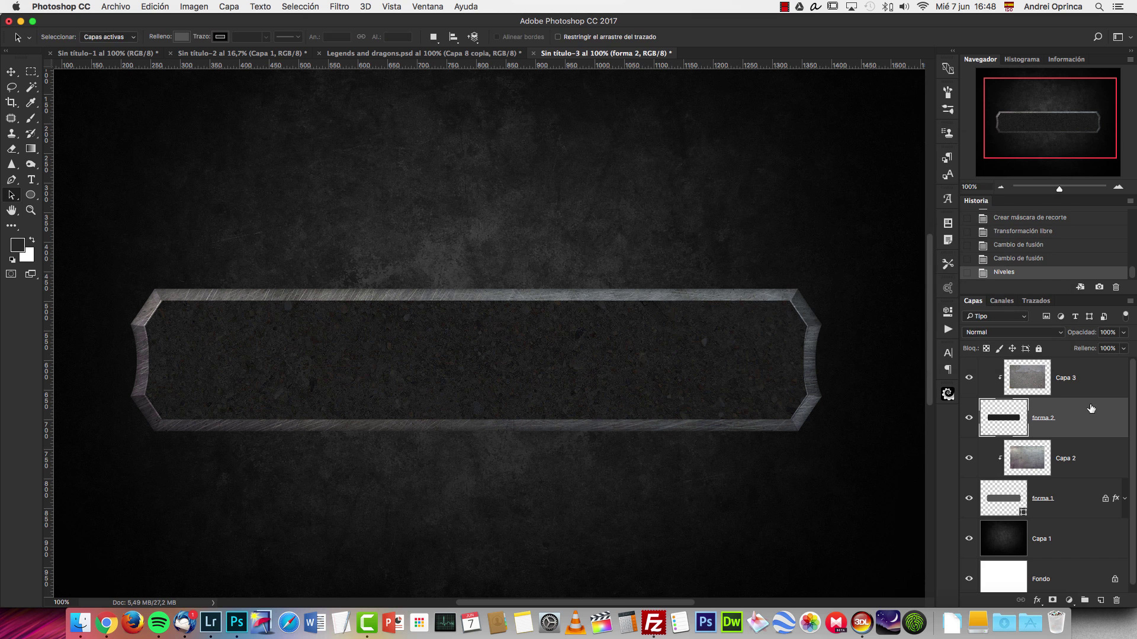
# Step: Add a Sombra interior effect to forma 2 with a size of 68 px and apply the layer style
pyautogui.doubleClick(1093, 417)
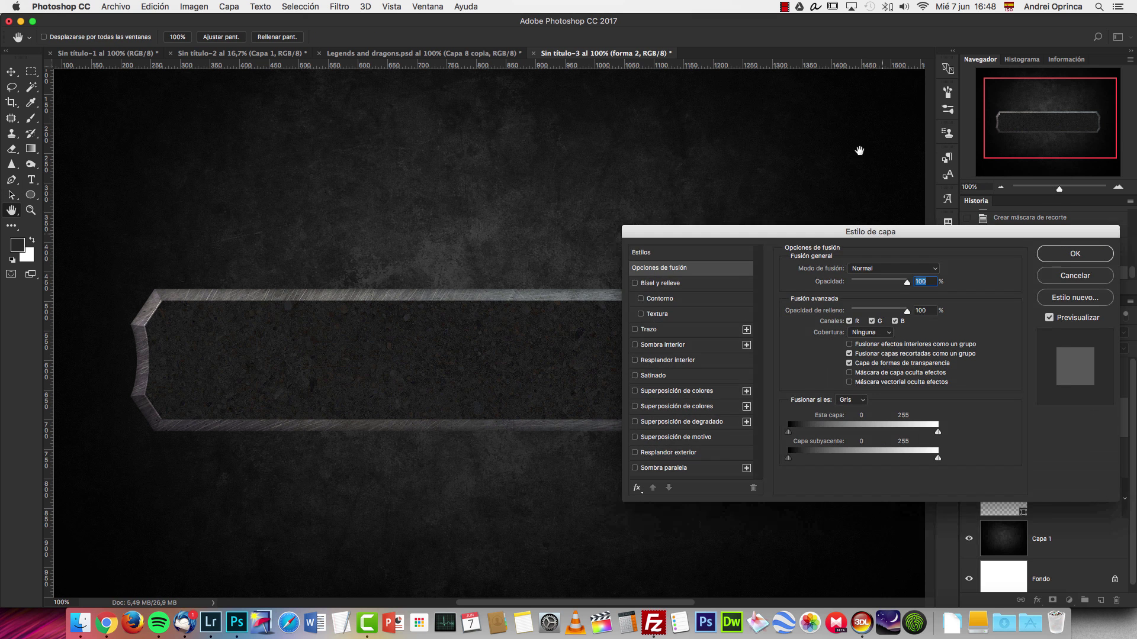
pyautogui.moveTo(872, 233); pyautogui.dragTo(827, 90)
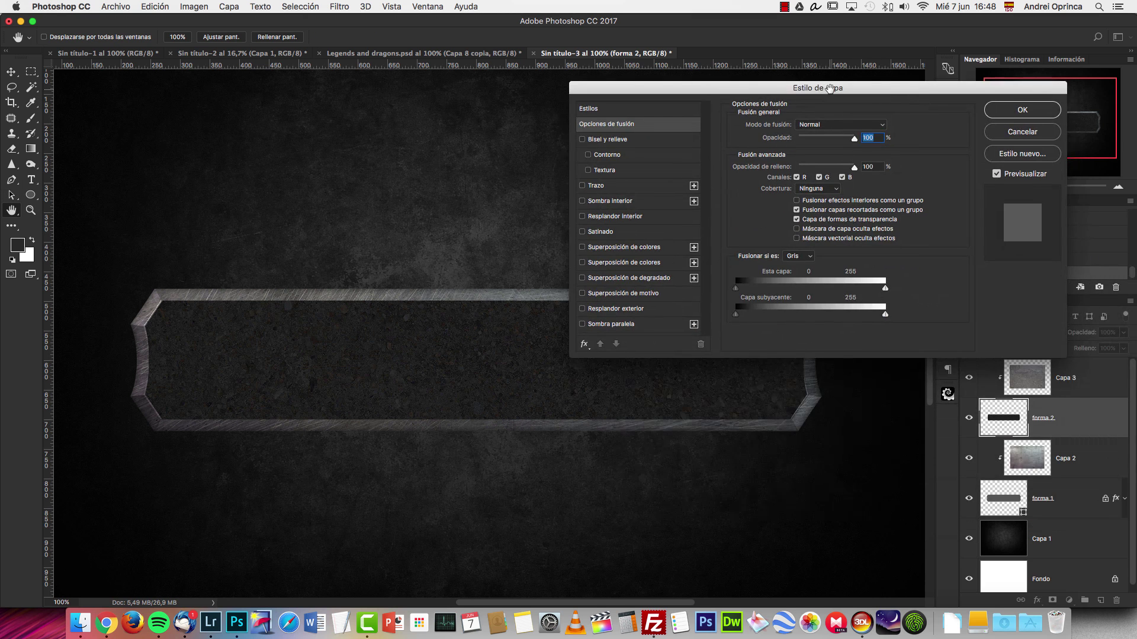
pyautogui.click(610, 205)
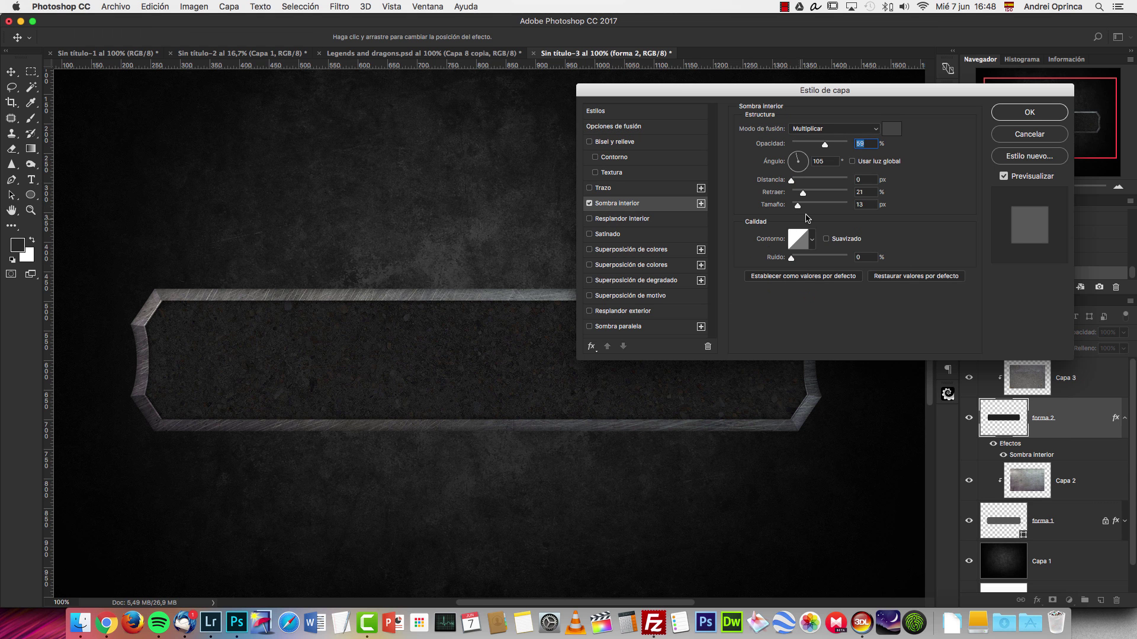
pyautogui.moveTo(799, 211); pyautogui.dragTo(808, 208)
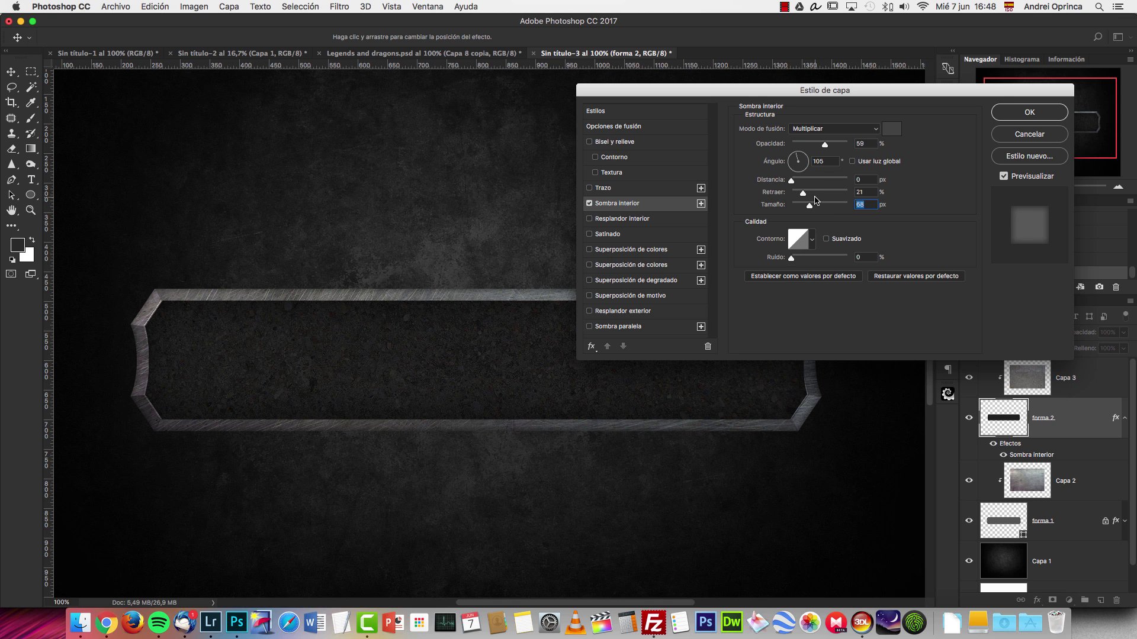
pyautogui.click(1030, 113)
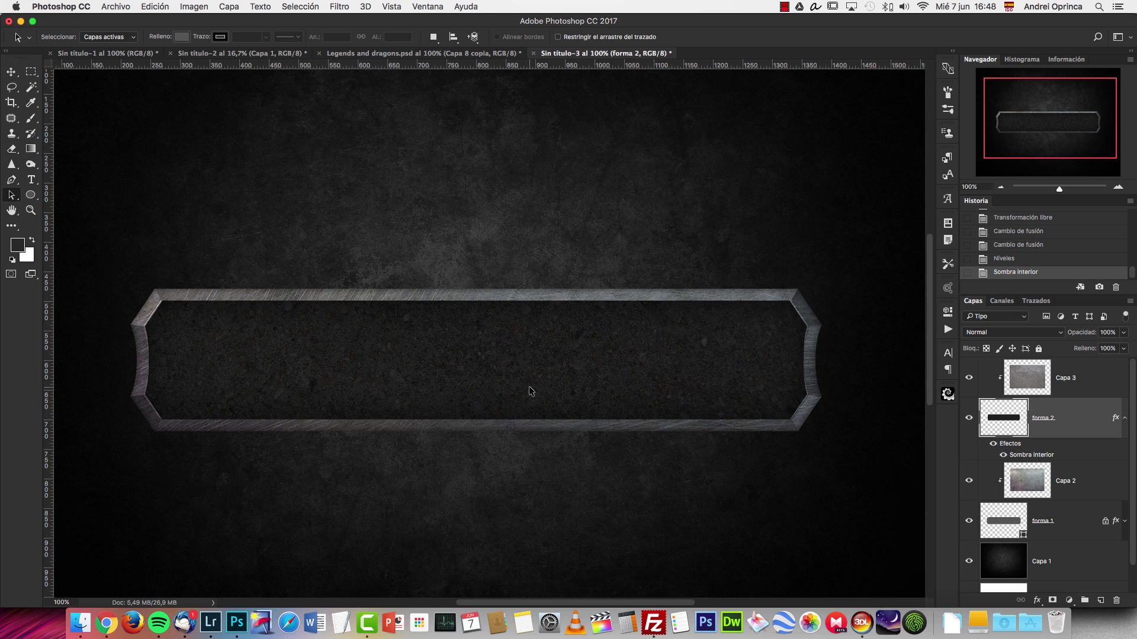
# Step: Copy the two sword layers, Capa 8 and Capa 8 copia, from Legends and dragons.psd into the Sin título-3 document
pyautogui.click(365, 55)
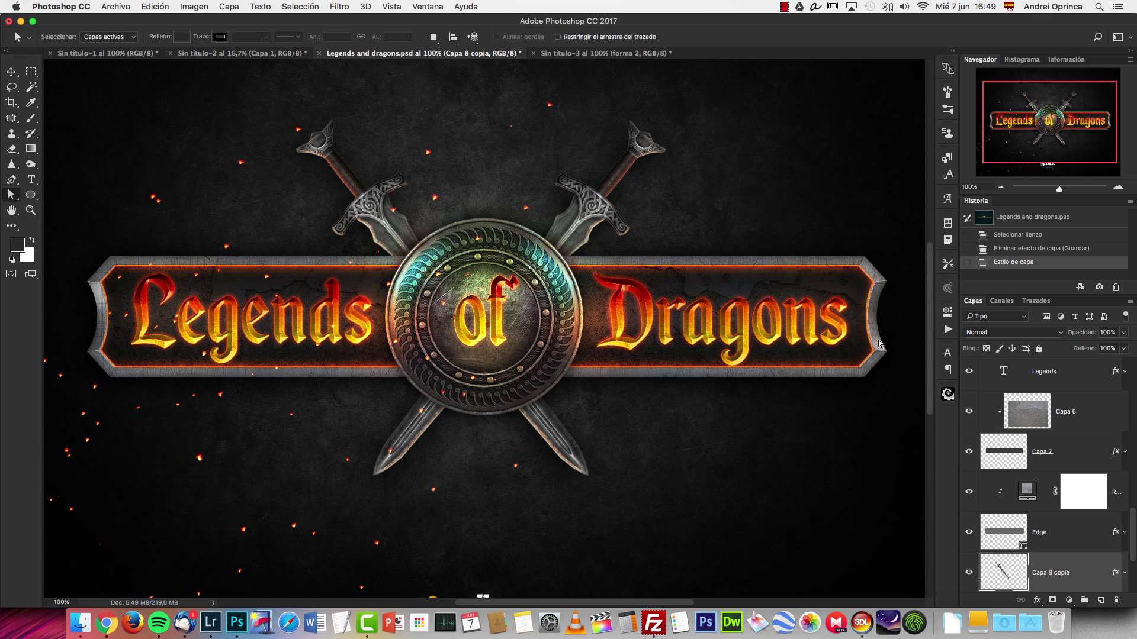
pyautogui.press('v')
pyautogui.scroll(-3, 1093, 459)
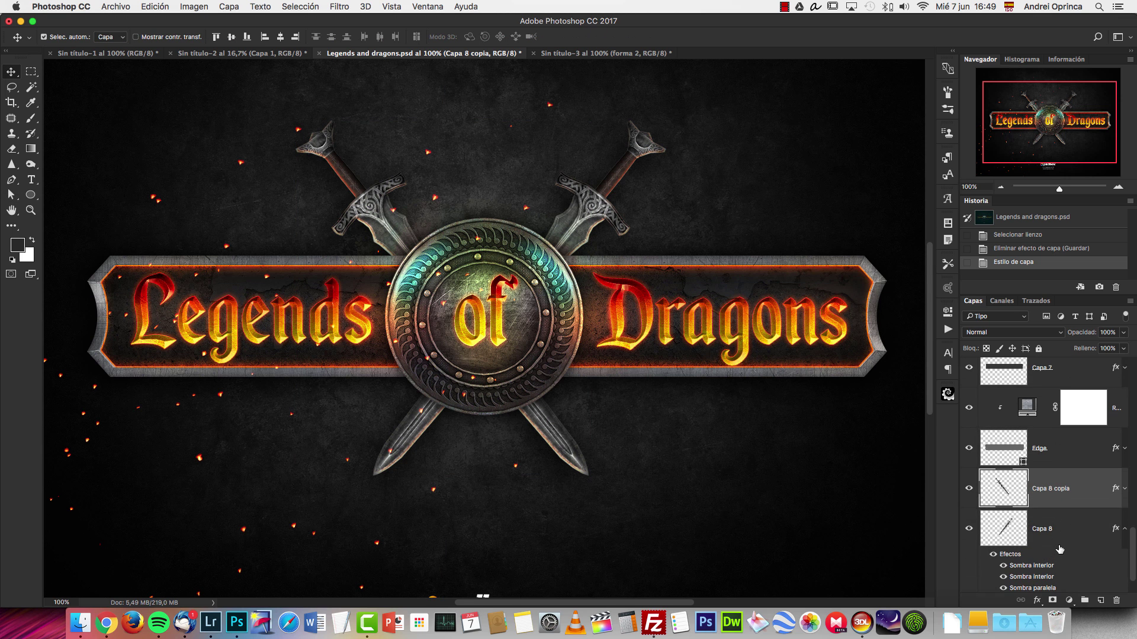
pyautogui.keyDown('shift'); pyautogui.click(1073, 529); pyautogui.keyUp('shift')
pyautogui.moveTo(486, 178); pyautogui.dragTo(544, 58)
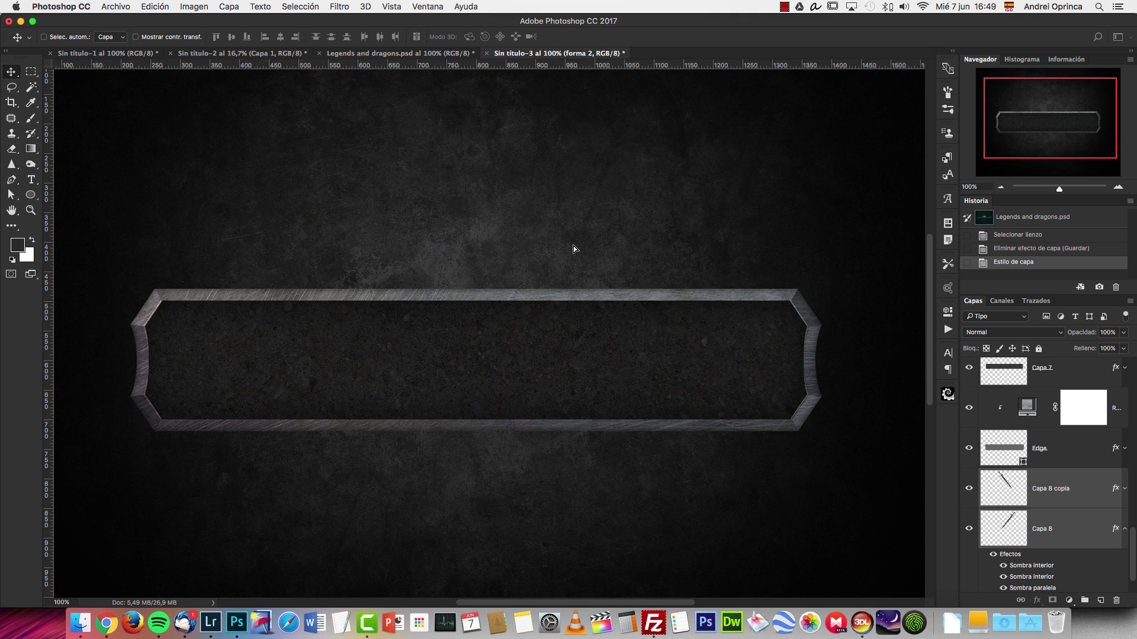
pyautogui.moveTo(507, 274); pyautogui.dragTo(520, 263)
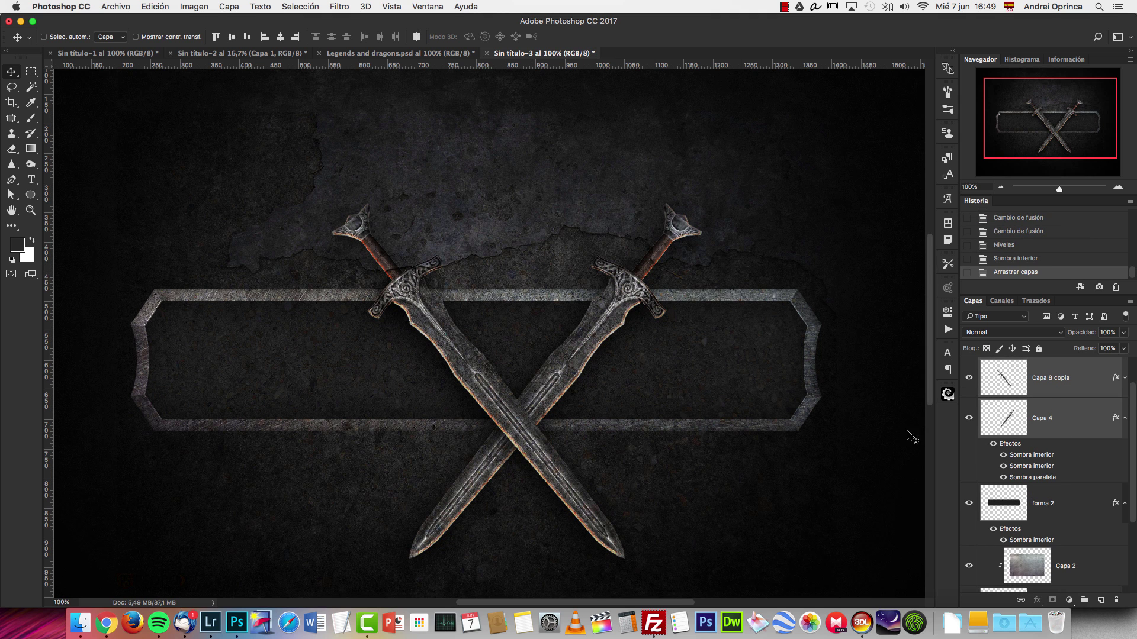
# Step: Move the Capa 3 concrete texture below the sword layers and clip it to forma 2 again
pyautogui.click(1125, 418)
pyautogui.scroll(3, 1085, 456)
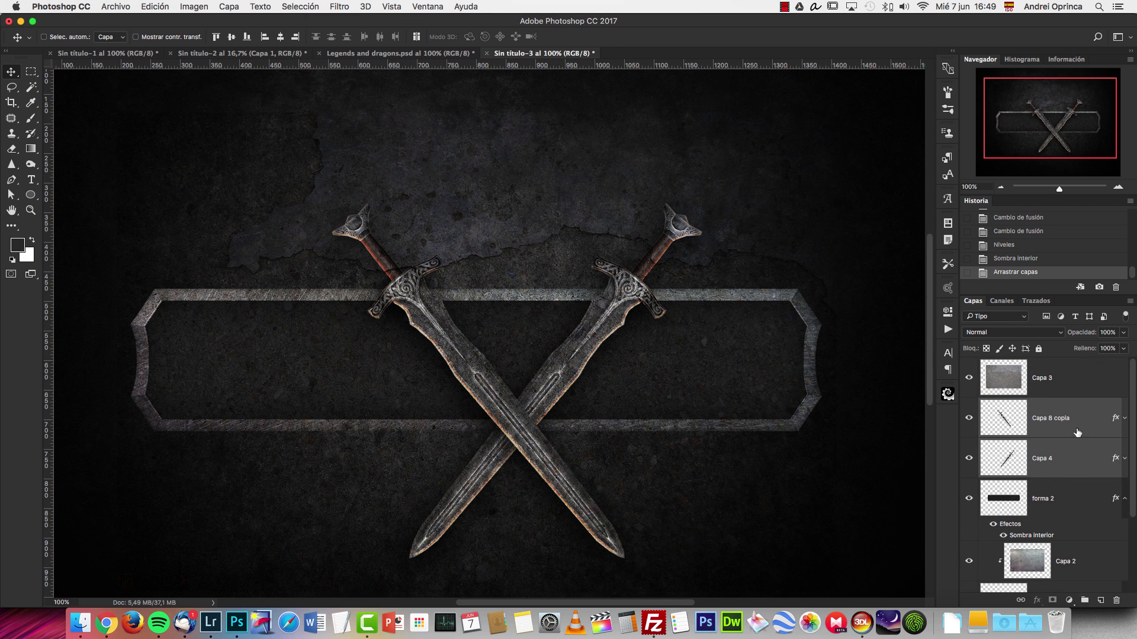
pyautogui.click(1096, 388)
pyautogui.moveTo(1092, 384); pyautogui.dragTo(1083, 485)
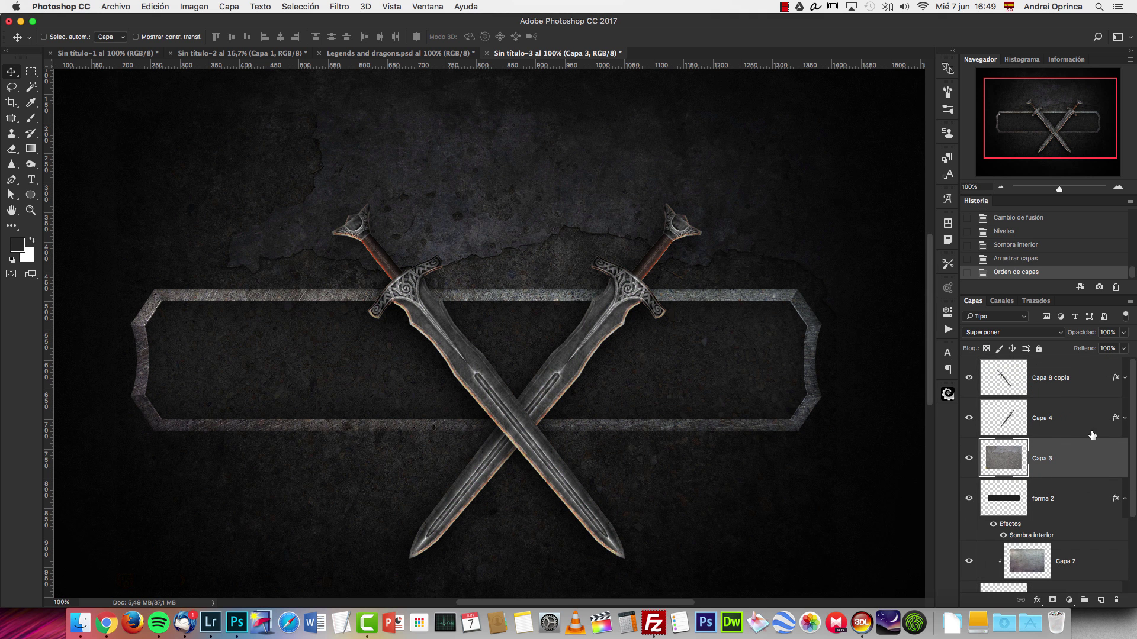
pyautogui.keyDown('alt'); pyautogui.click(1073, 478); pyautogui.keyUp('alt')
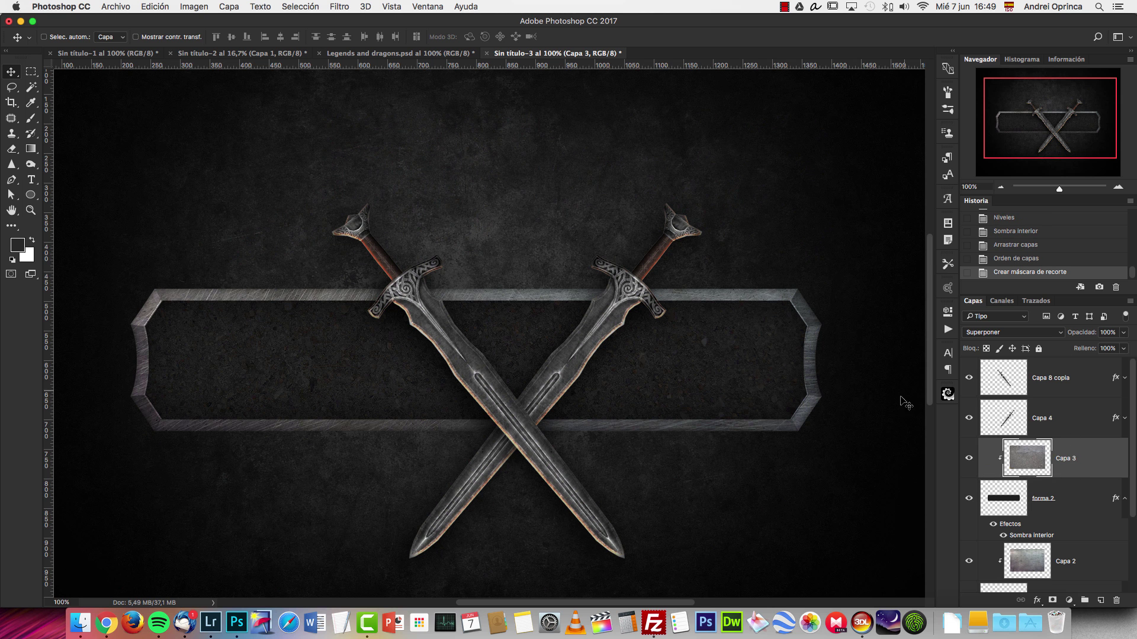
# Step: Place both sword layers beneath forma 1 and move the crossed swords up behind the centre of the plaque
pyautogui.click(1075, 422)
pyautogui.keyDown('shift'); pyautogui.click(1079, 377); pyautogui.keyUp('shift')
pyautogui.scroll(-3, 1094, 411)
pyautogui.moveTo(1090, 400); pyautogui.dragTo(1055, 583)
pyautogui.moveTo(652, 247); pyautogui.dragTo(612, 200)
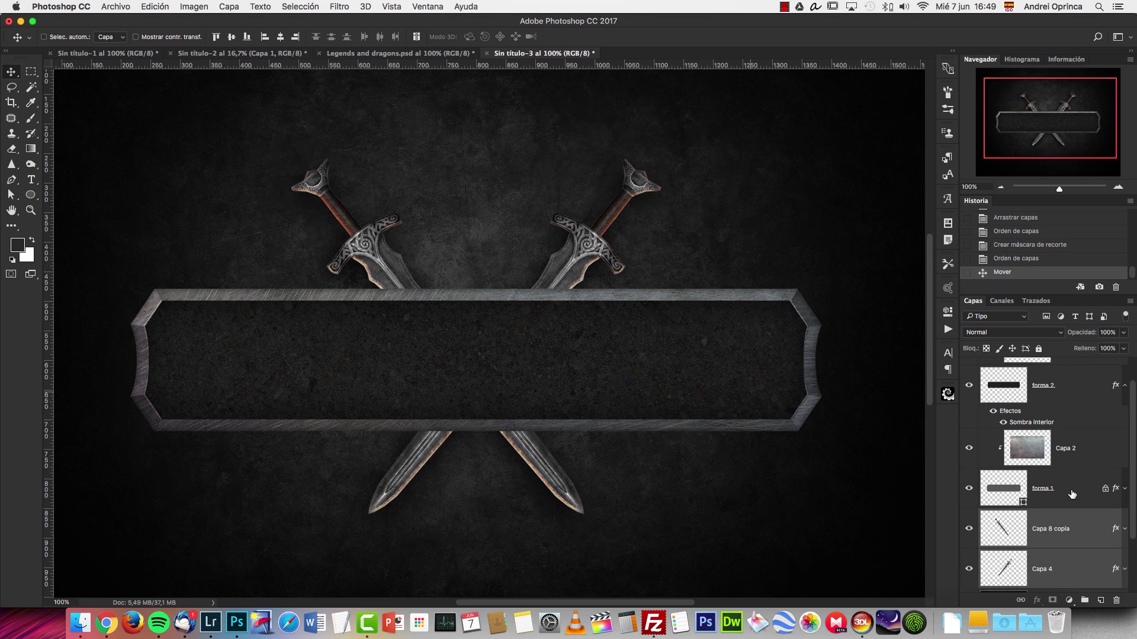
# Step: Delete the layer effects of the Capa 8 copia sword and hide those of the Capa 4 sword
pyautogui.click(1126, 531)
pyautogui.scroll(-2, 1119, 509)
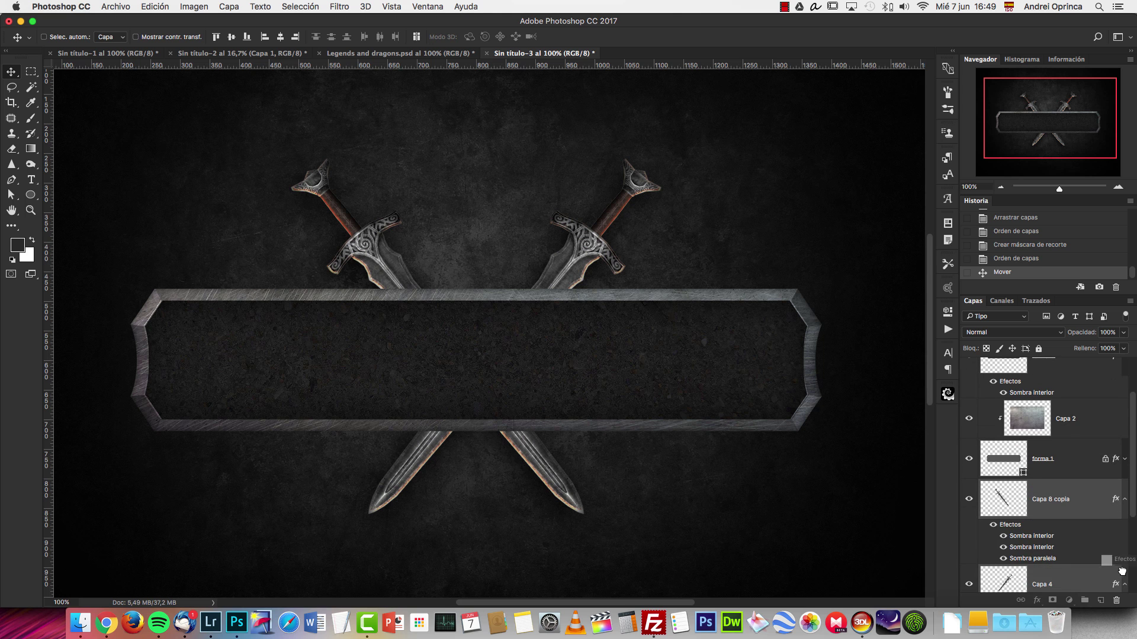
pyautogui.moveTo(1116, 602); pyautogui.dragTo(1117, 601)
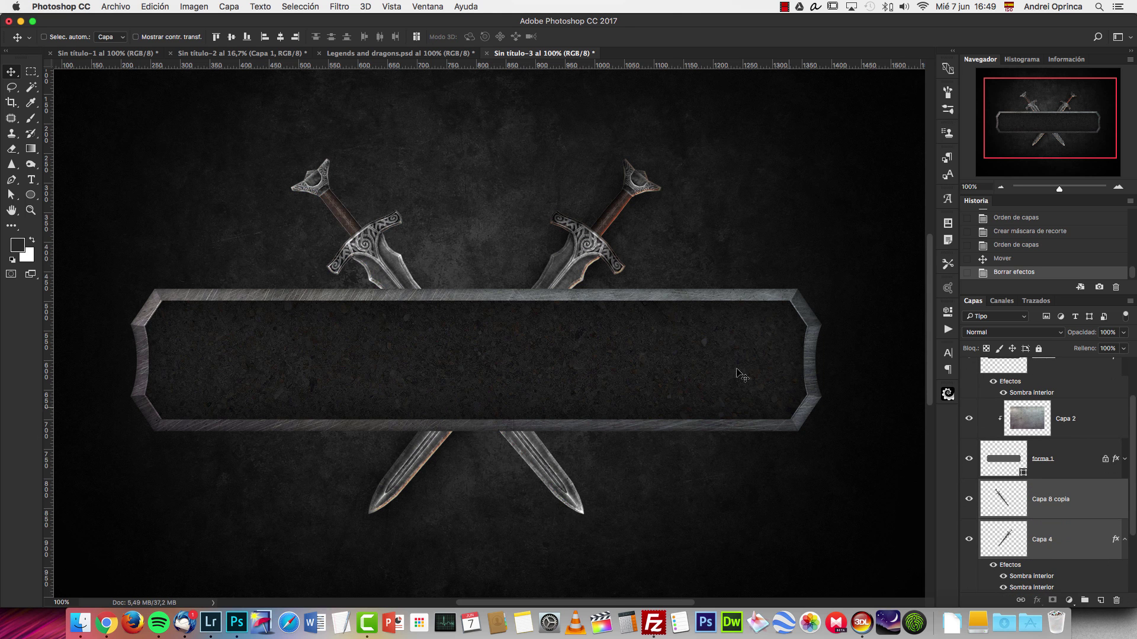
pyautogui.click(993, 565)
pyautogui.click(1125, 540)
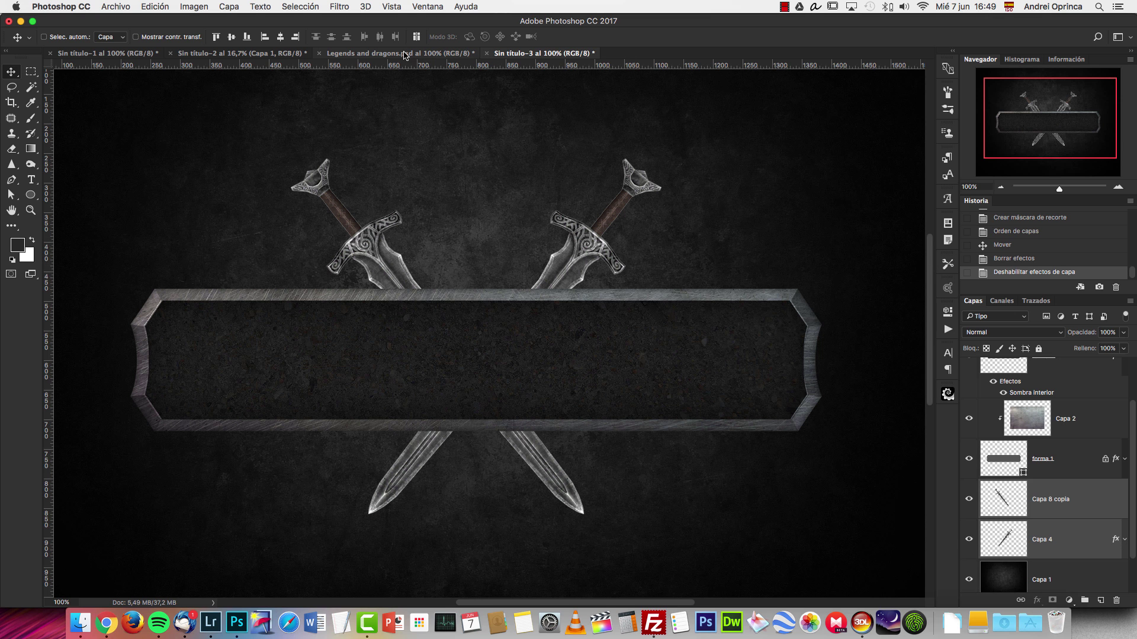
# Step: Open the fantasy shields PNG from the Videogame Title Tutorial folder
pyautogui.press('super+o')
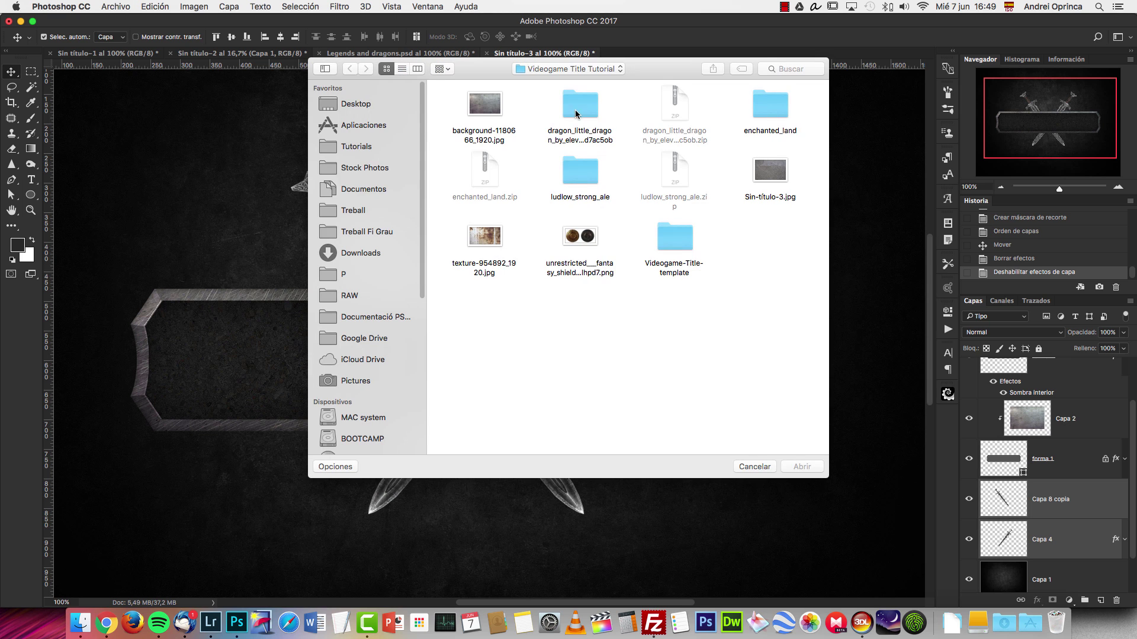
pyautogui.click(575, 236)
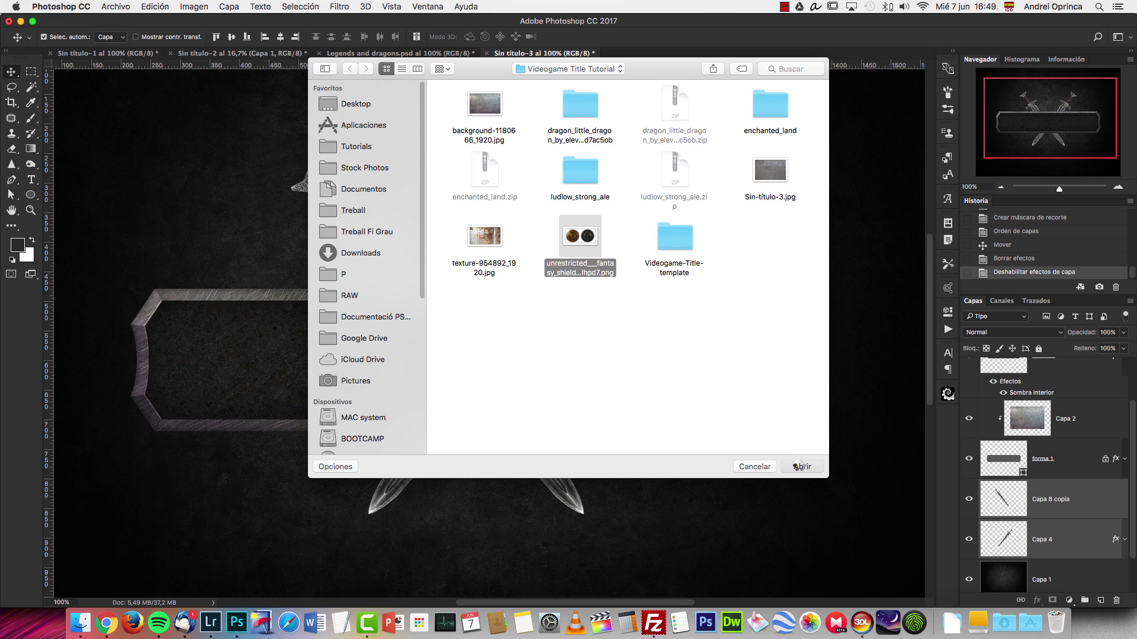
pyautogui.click(800, 467)
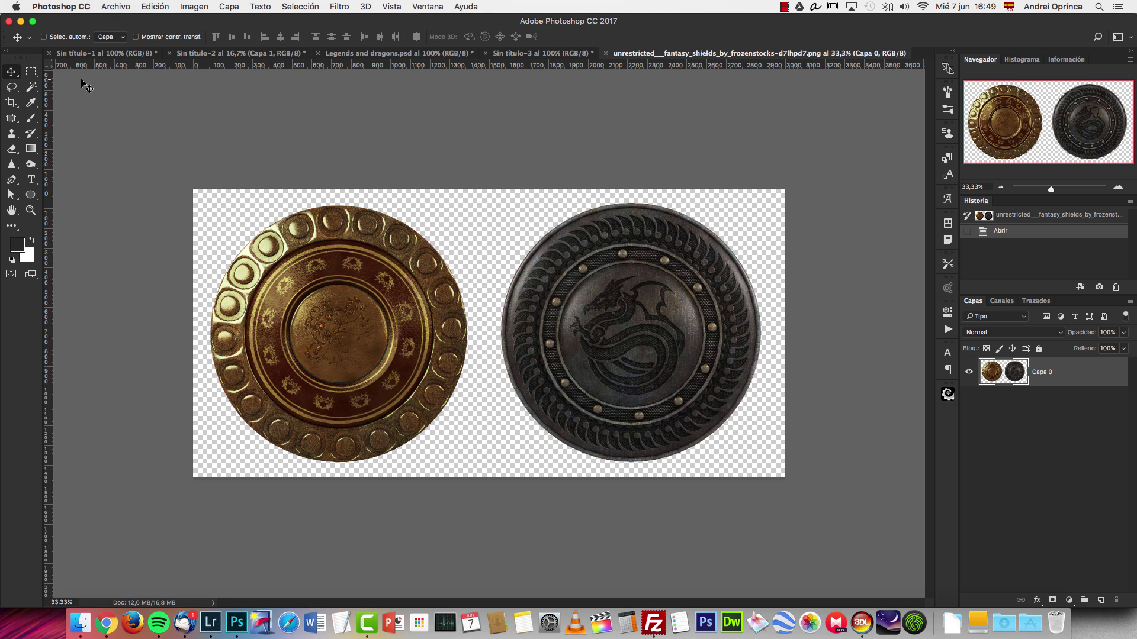
# Step: Cut the dark dragon shield out of the shields image and close that file without saving
pyautogui.click(32, 72)
pyautogui.moveTo(501, 178); pyautogui.dragTo(779, 479)
pyautogui.moveTo(722, 396); pyautogui.dragTo(715, 397)
pyautogui.press('super+x')
pyautogui.press('super+w')
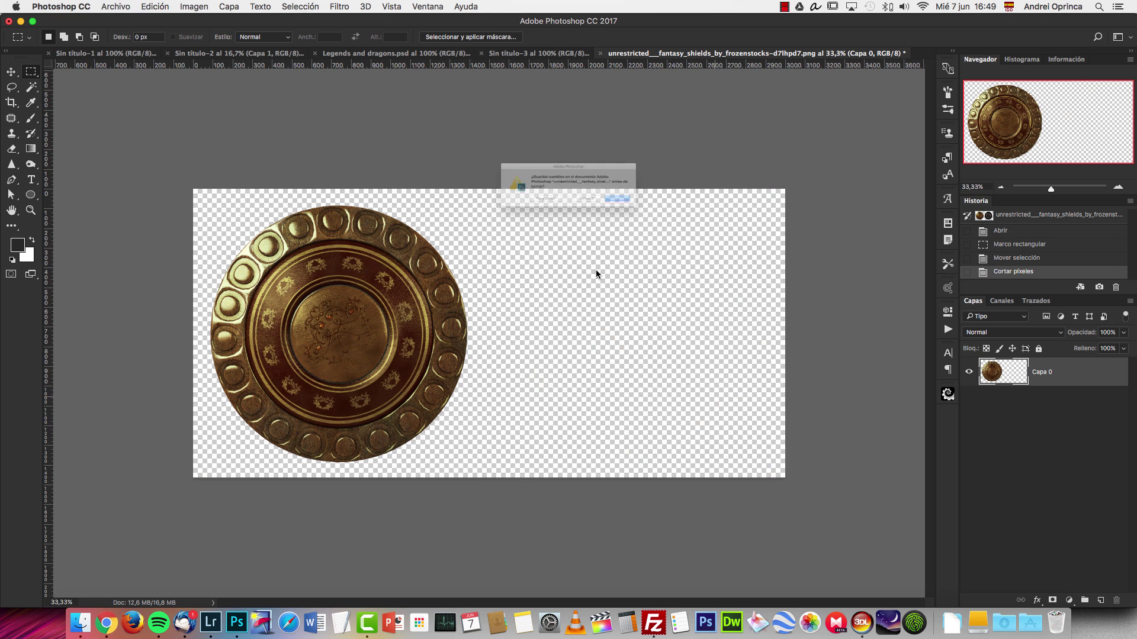
pyautogui.click(509, 212)
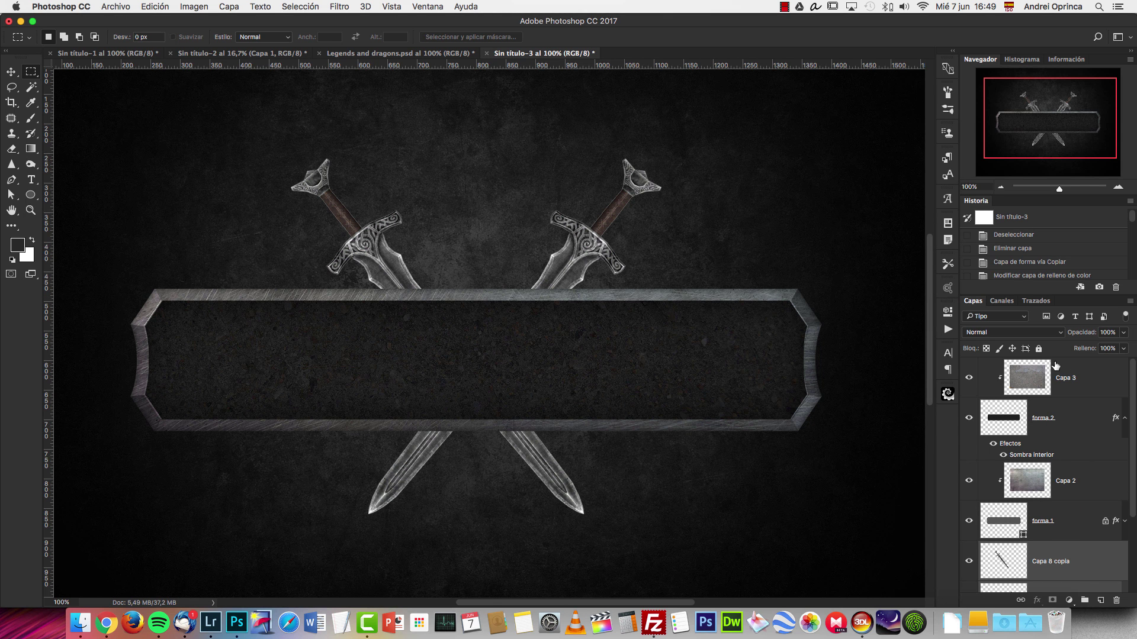
# Step: Paste the dragon shield above Capa 3 and convert its layer to a smart object
pyautogui.click(1087, 373)
pyautogui.press('super+v')
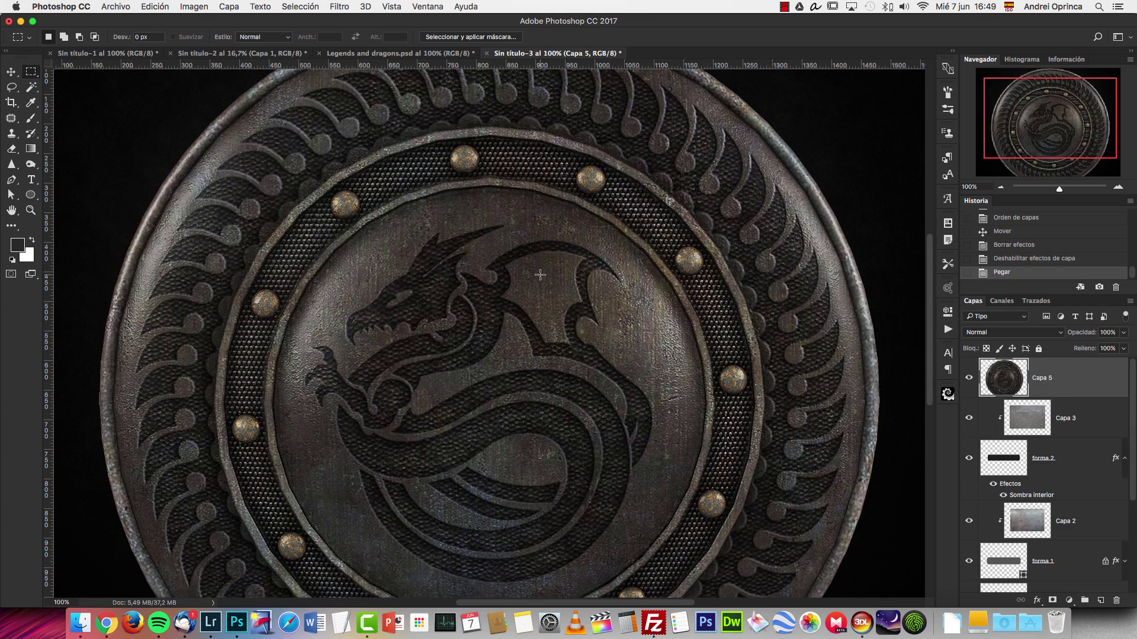
pyautogui.rightClick(1095, 379)
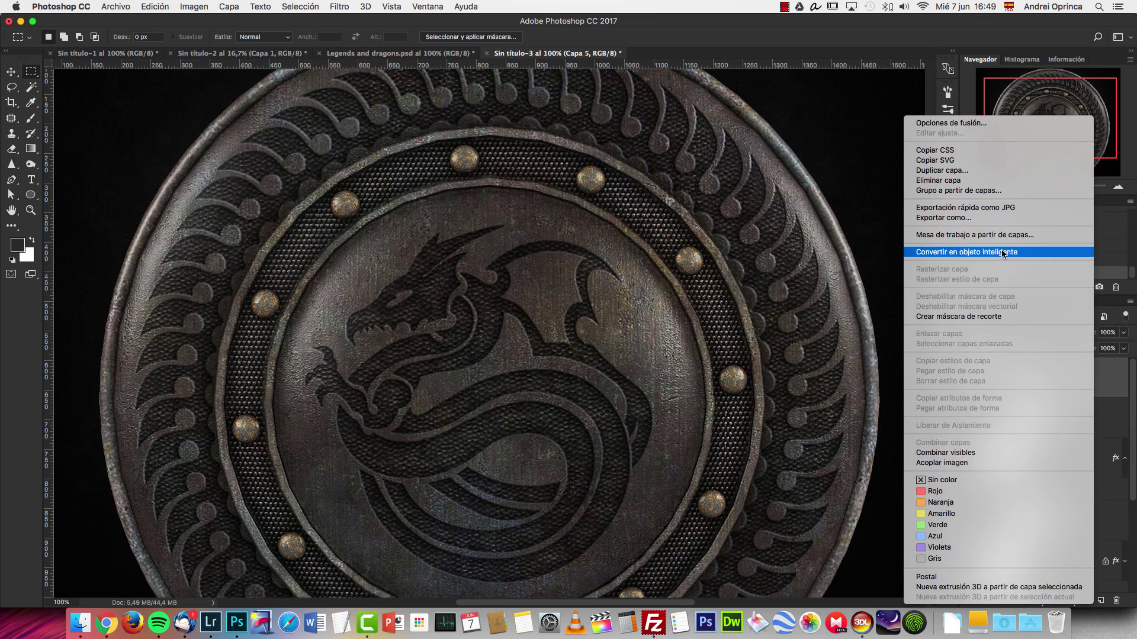
pyautogui.click(1003, 253)
# Step: Scale the dragon shield to about 26.7% and place it over the point where the two swords cross
pyautogui.press('super+t')
pyautogui.press('super+0')
pyautogui.moveTo(652, 196); pyautogui.dragTo(533, 308)
pyautogui.moveTo(521, 351); pyautogui.dragTo(516, 335)
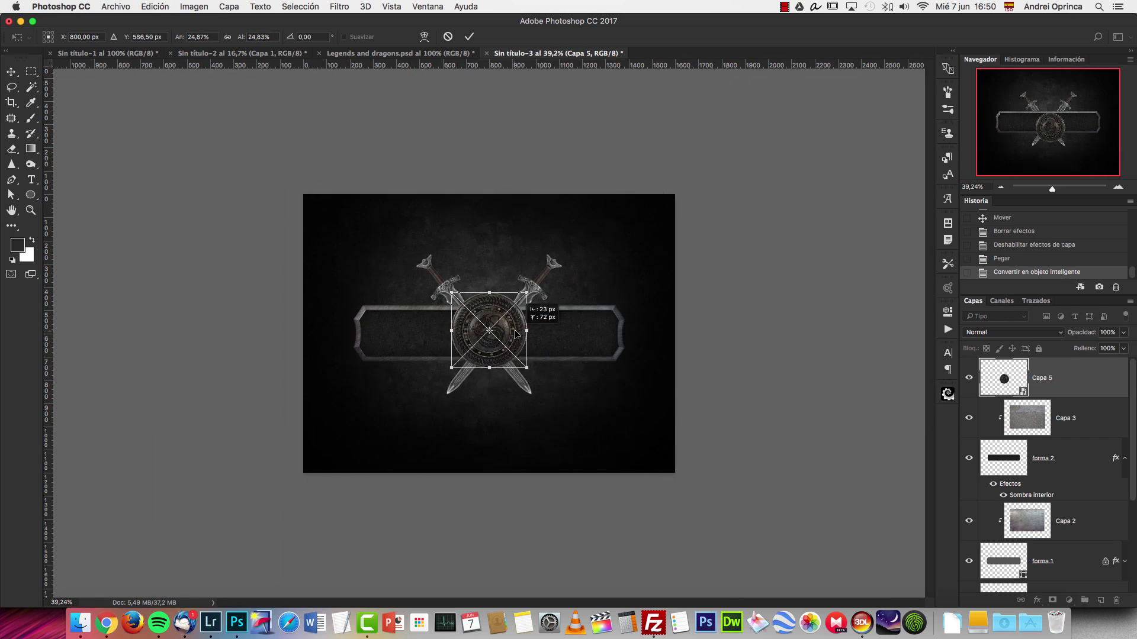
pyautogui.press('super+1')
pyautogui.moveTo(582, 229); pyautogui.dragTo(575, 239)
pyautogui.moveTo(537, 285); pyautogui.dragTo(546, 277)
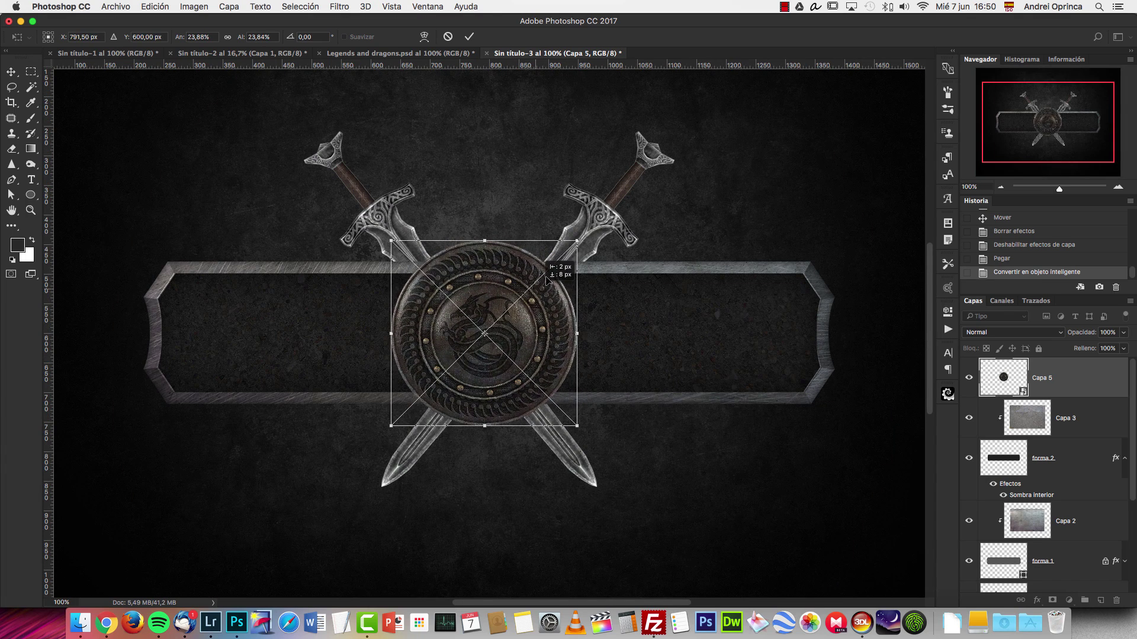
pyautogui.moveTo(576, 241); pyautogui.dragTo(588, 229)
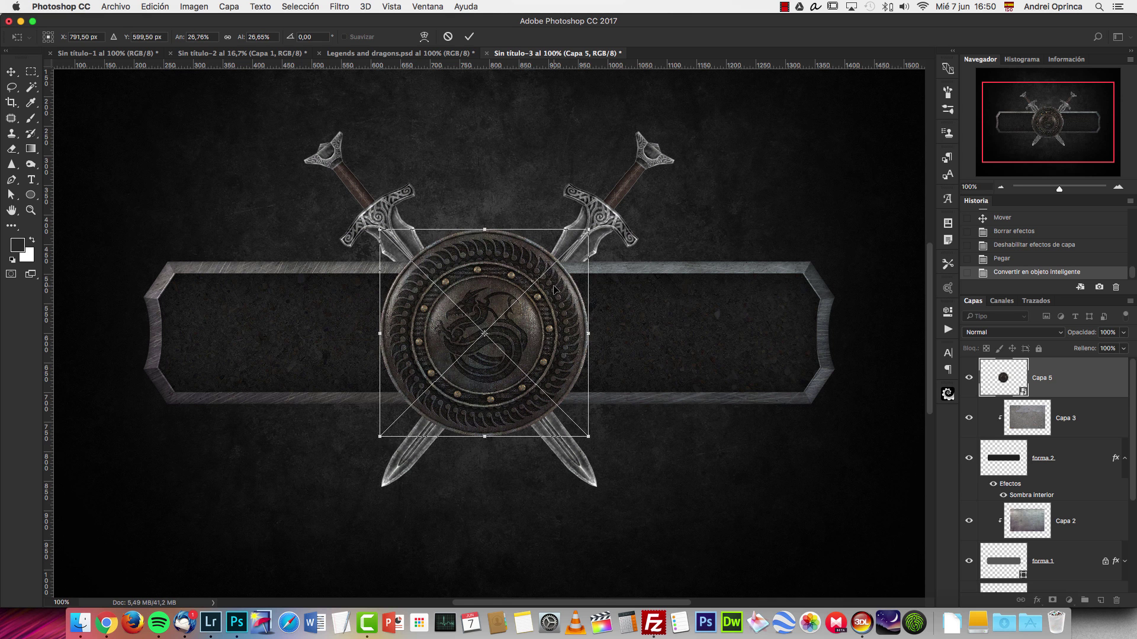
pyautogui.press('Return')
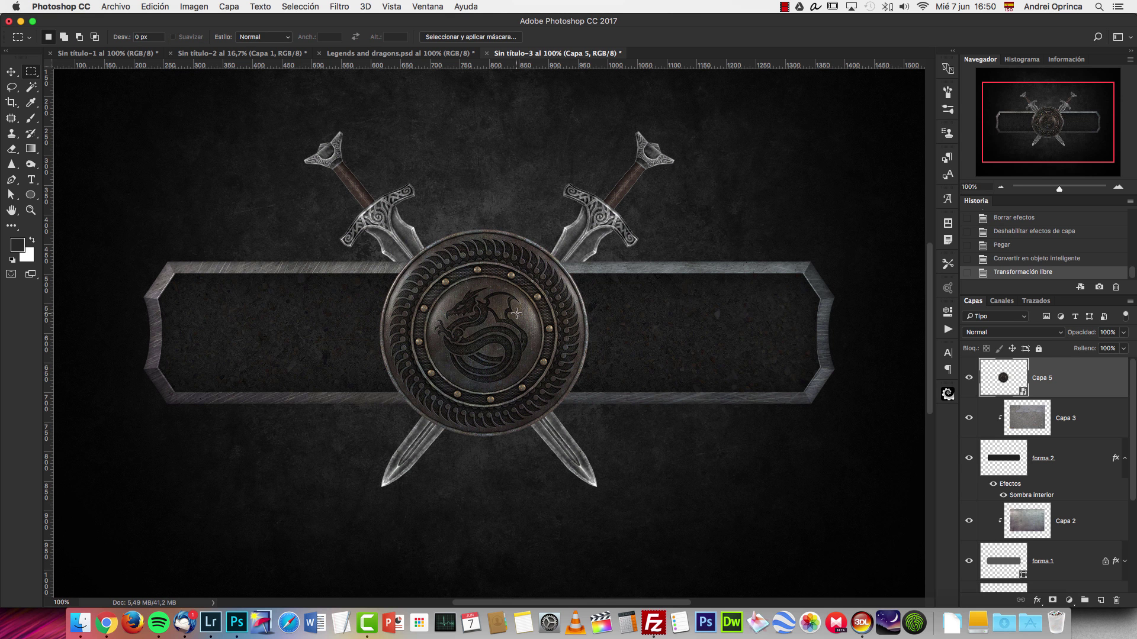
# Step: Show the guides and centre the shield horizontally on the vertical middle guide at X 800.5 px
pyautogui.press('super+semicolon')
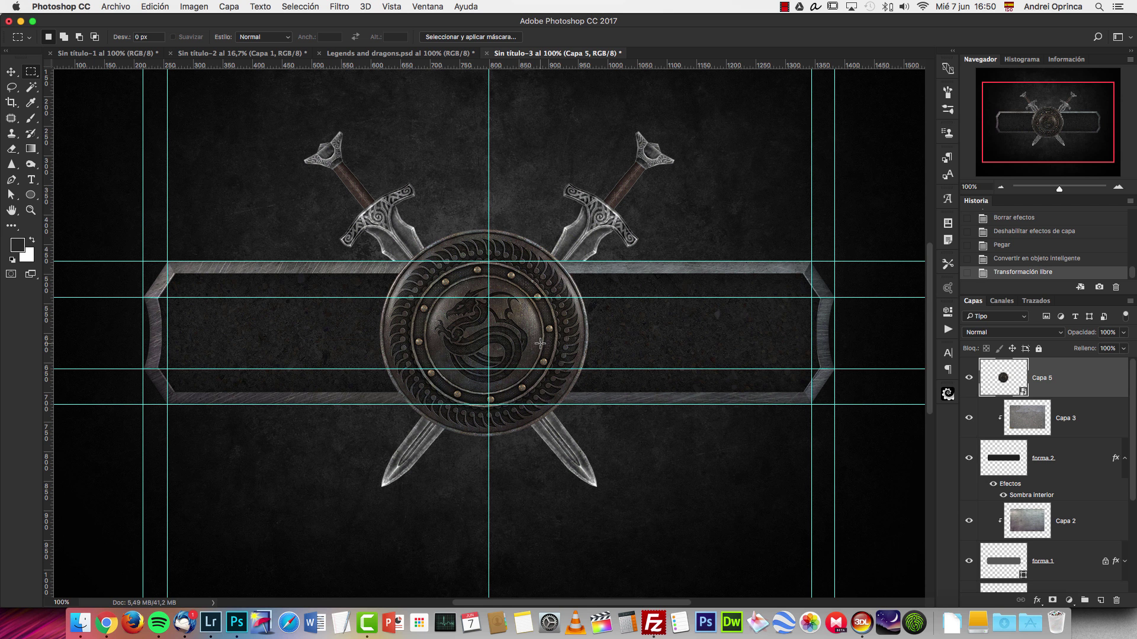
pyautogui.press('v')
pyautogui.press('super+t')
pyautogui.moveTo(552, 340); pyautogui.dragTo(547, 338)
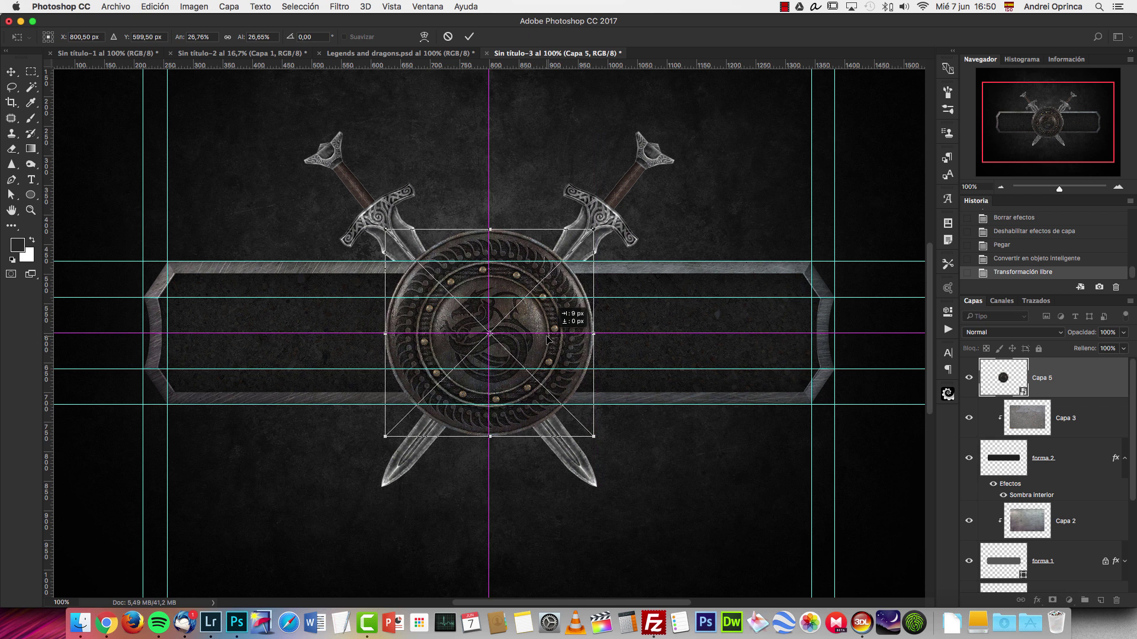
pyautogui.press('Return')
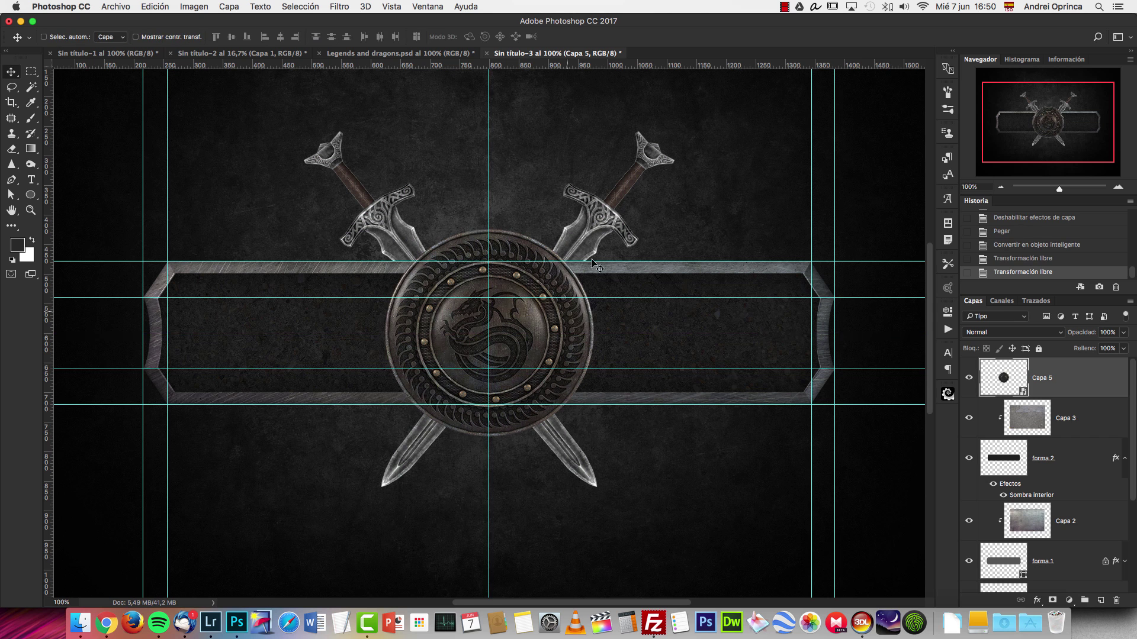
# Step: Move both sword layers, Capa 8 copia and Capa 4, slightly down to Y 568 px and hide the guides
pyautogui.scroll(-3, 1060, 494)
pyautogui.click(1066, 492)
pyautogui.keyDown('shift'); pyautogui.click(1065, 453); pyautogui.keyUp('shift')
pyautogui.press('super+t')
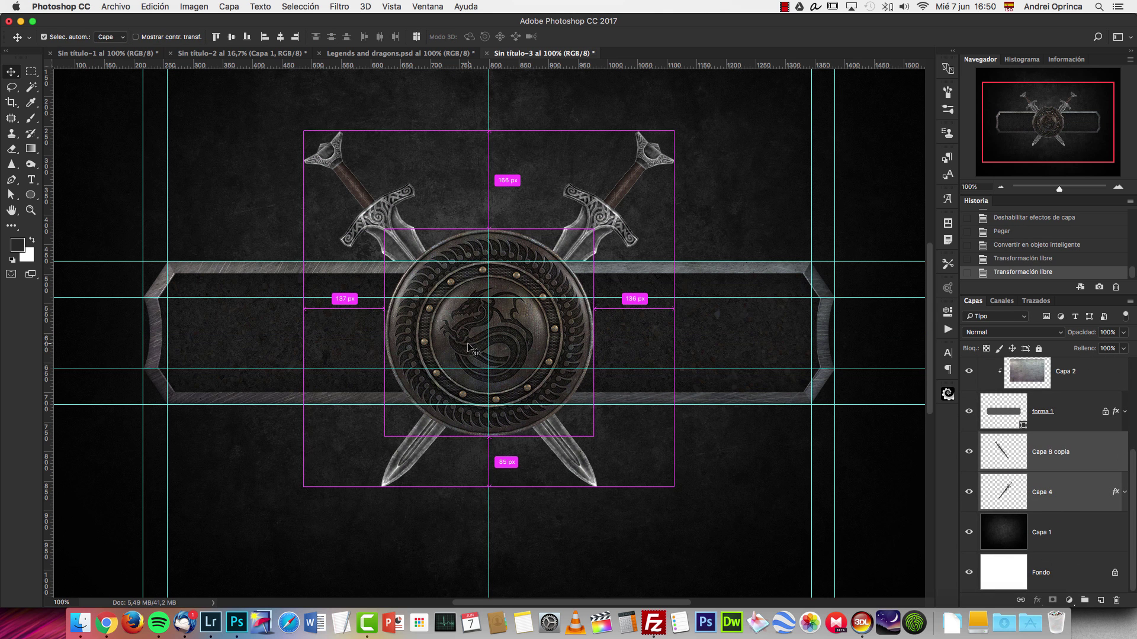
pyautogui.moveTo(603, 235); pyautogui.dragTo(558, 316)
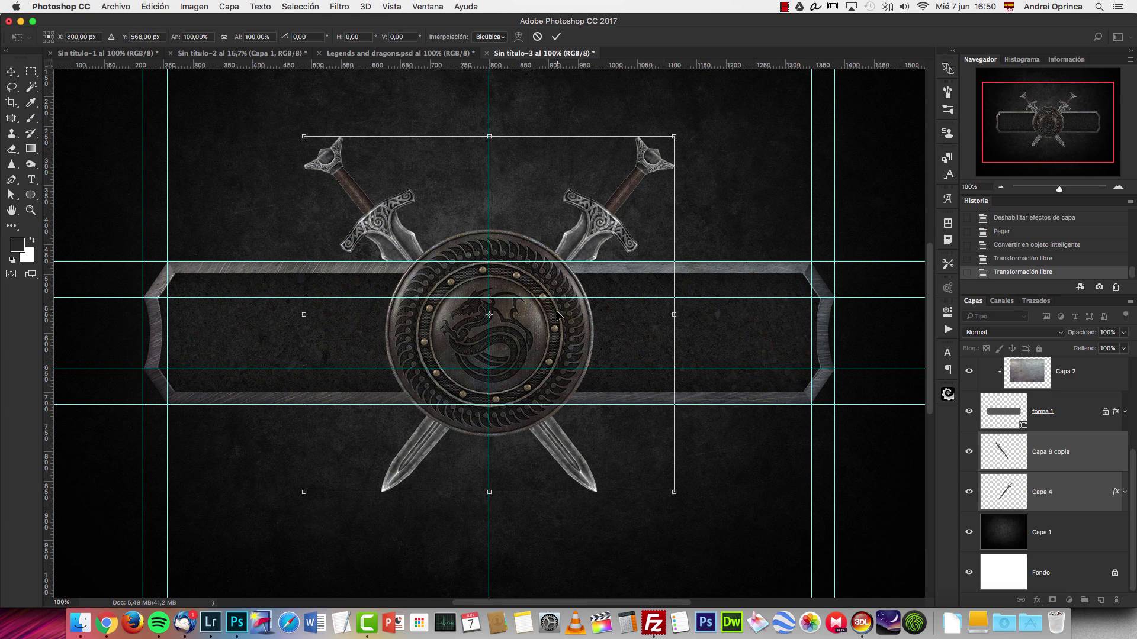
pyautogui.press('Return')
pyautogui.press('super+semicolon')
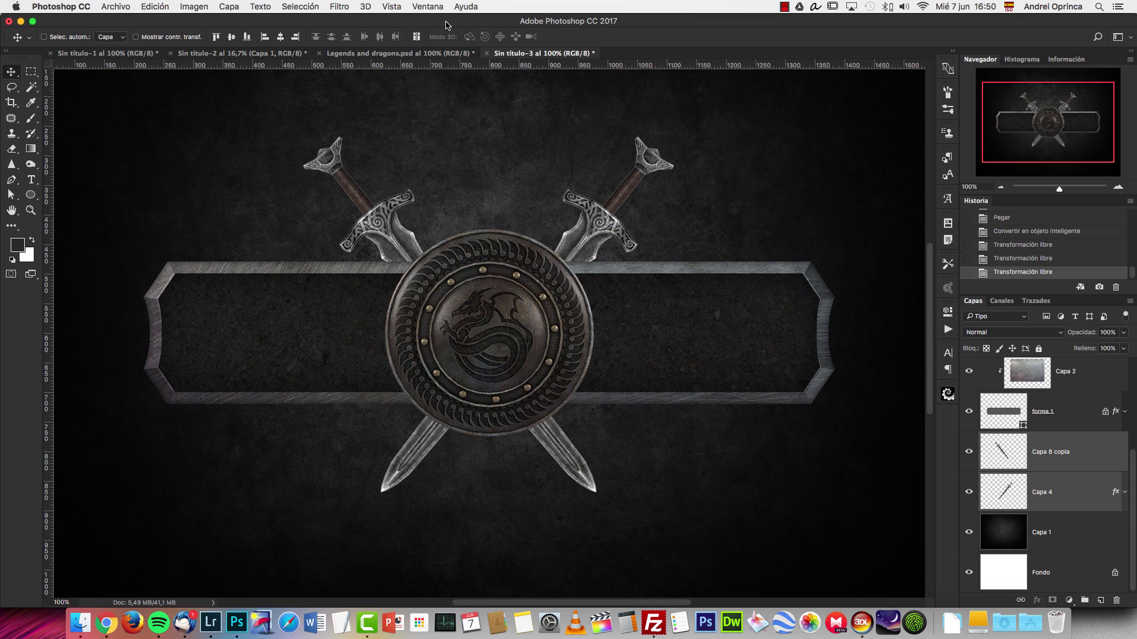
# Step: Compare the current composition with the finished logo in Legends and dragons.psd
pyautogui.click(402, 53)
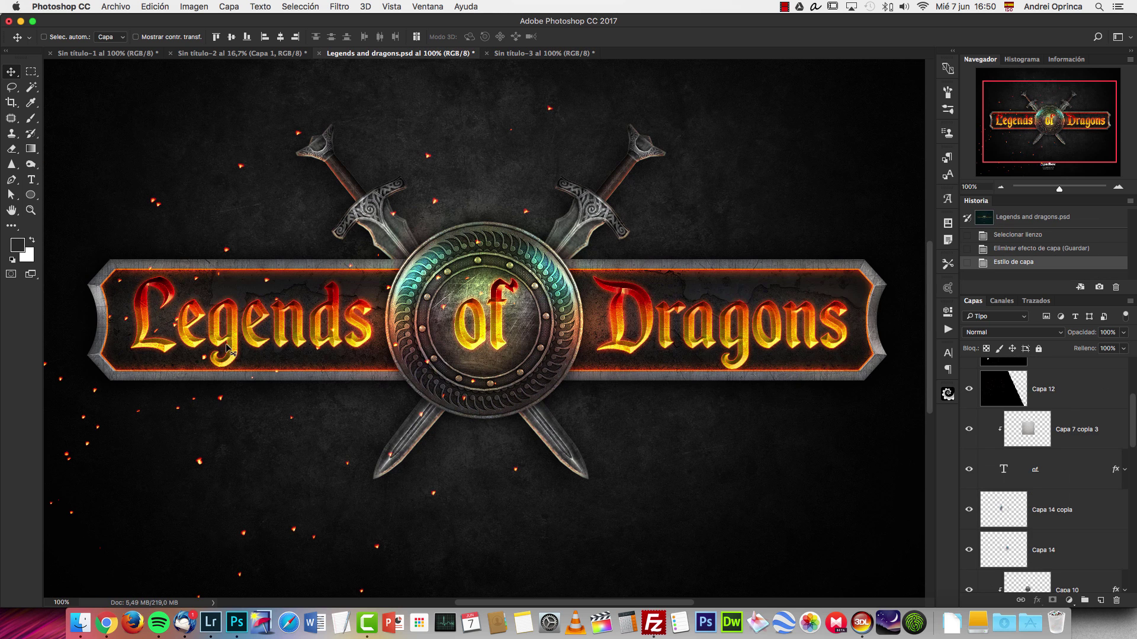
pyautogui.click(542, 54)
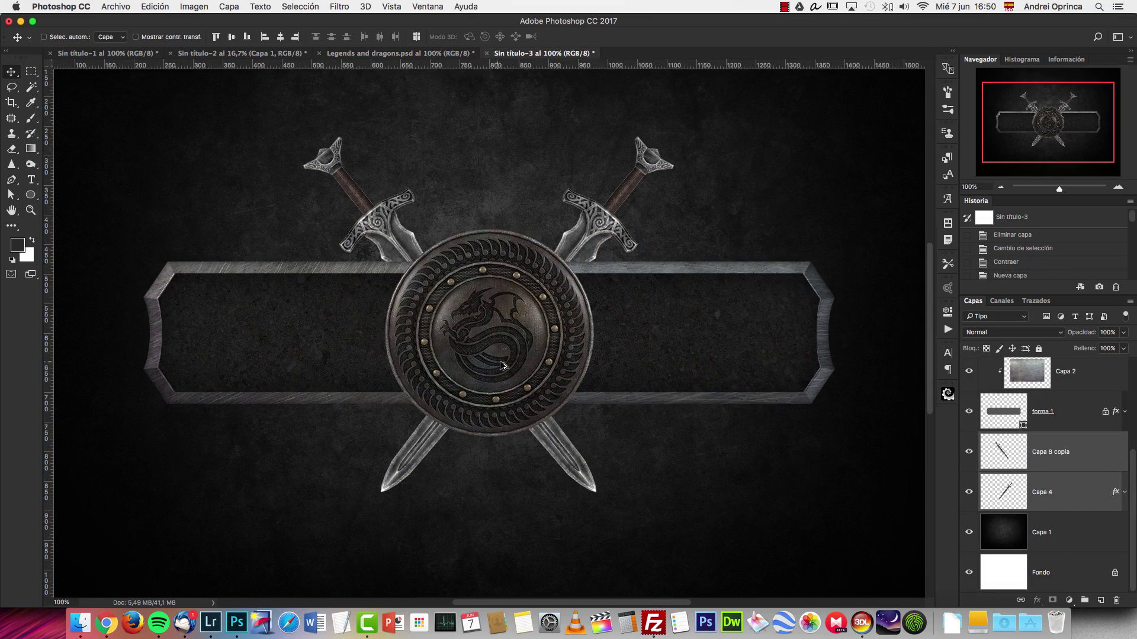
pyautogui.scroll(5, 501, 362)
pyautogui.press('super+1')
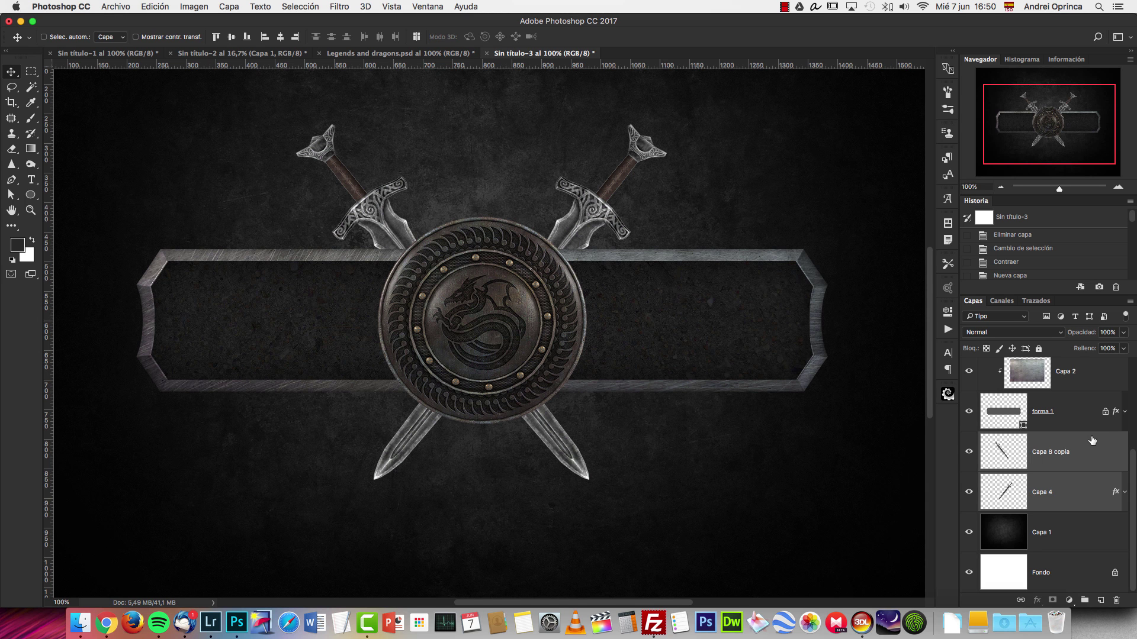
# Step: Copy the Legends and Dragons text layers with their clipped textures from Legends and dragons.psd into Sin título-3, above the other layers
pyautogui.click(414, 54)
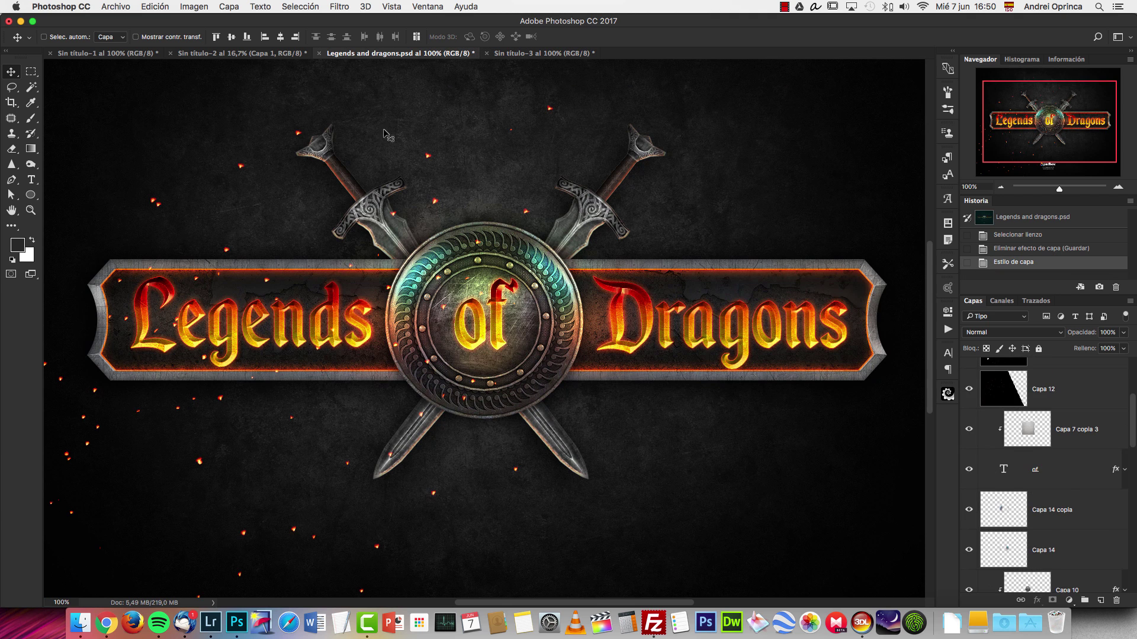
pyautogui.scroll(-5, 1060, 482)
pyautogui.scroll(-5, 1065, 481)
pyautogui.scroll(5, 1065, 495)
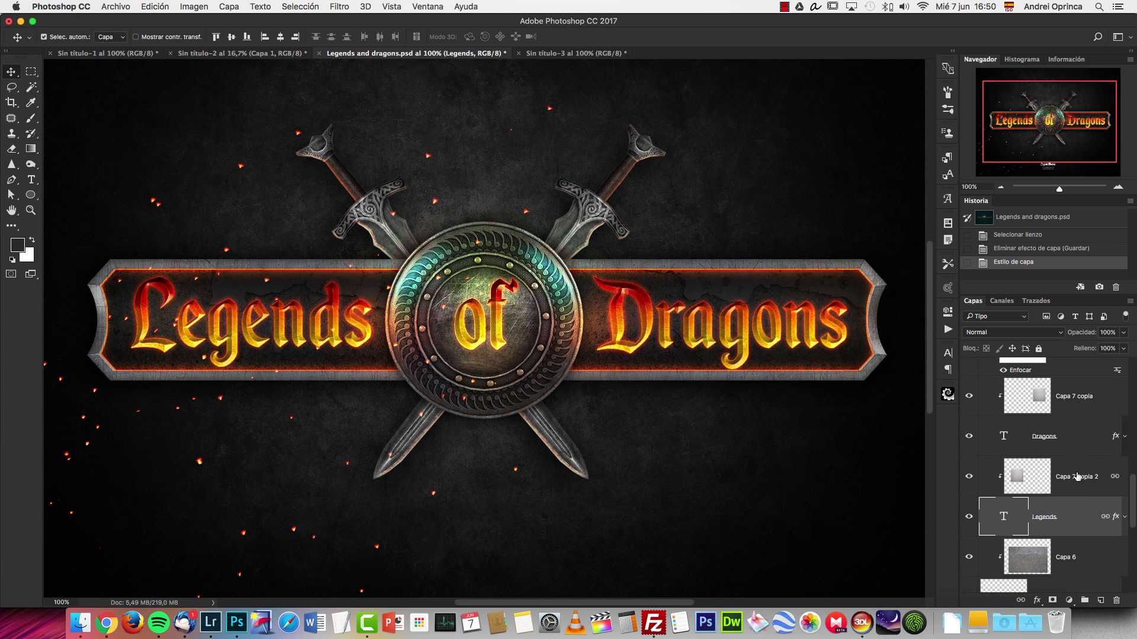
pyautogui.click(1076, 509)
pyautogui.keyDown('super'); pyautogui.click(1078, 441); pyautogui.keyUp('super')
pyautogui.moveTo(535, 268); pyautogui.dragTo(505, 305)
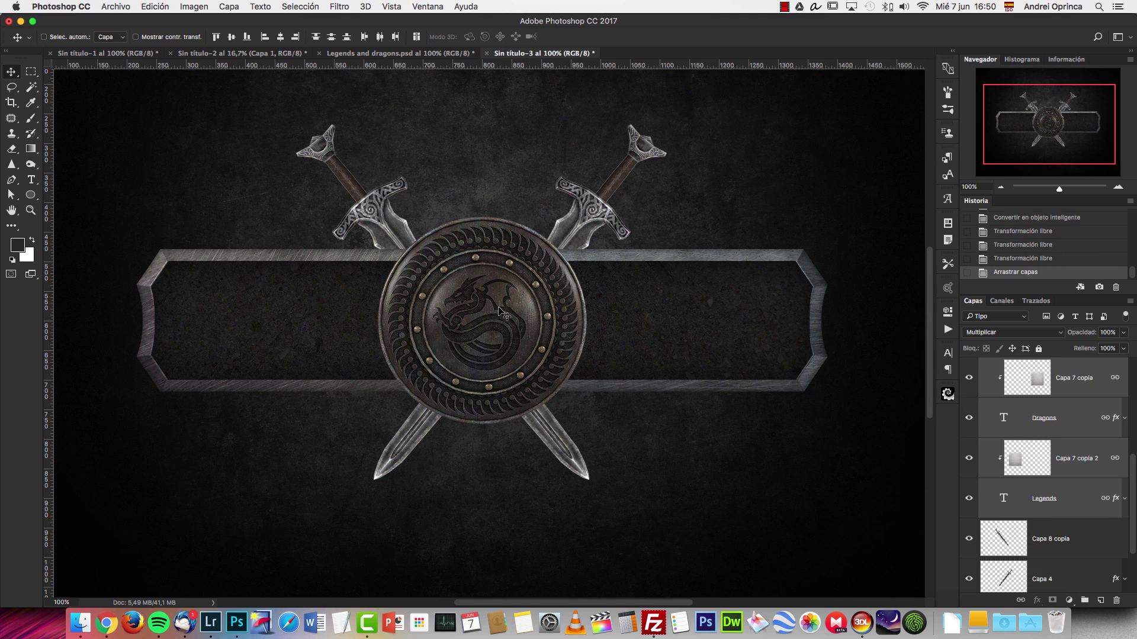
pyautogui.scroll(3, 1069, 476)
pyautogui.moveTo(1073, 476); pyautogui.dragTo(1018, 361)
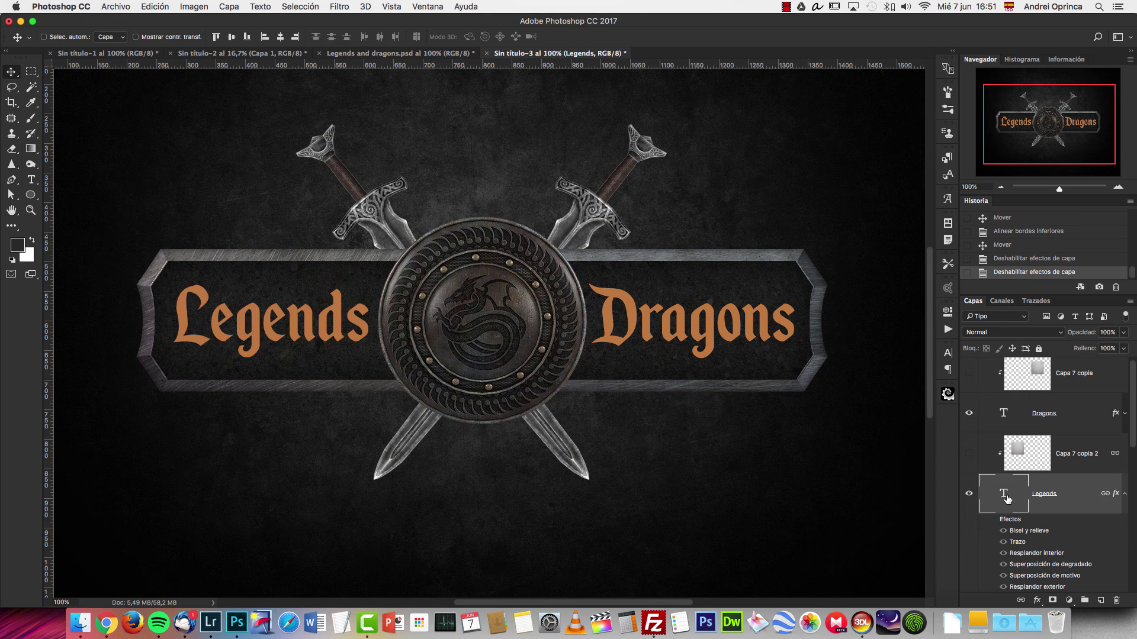
# Step: Check the font used by the Legends text and view the Fonts folder in the Mac's Library in Finder
pyautogui.doubleClick(1003, 493)
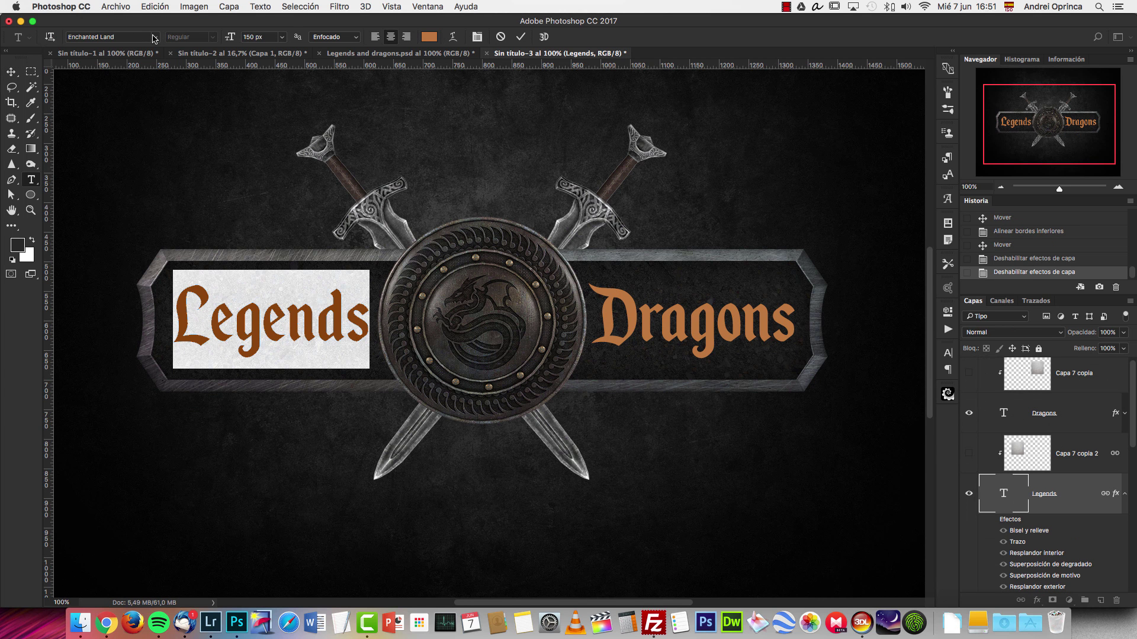
pyautogui.click(8, 75)
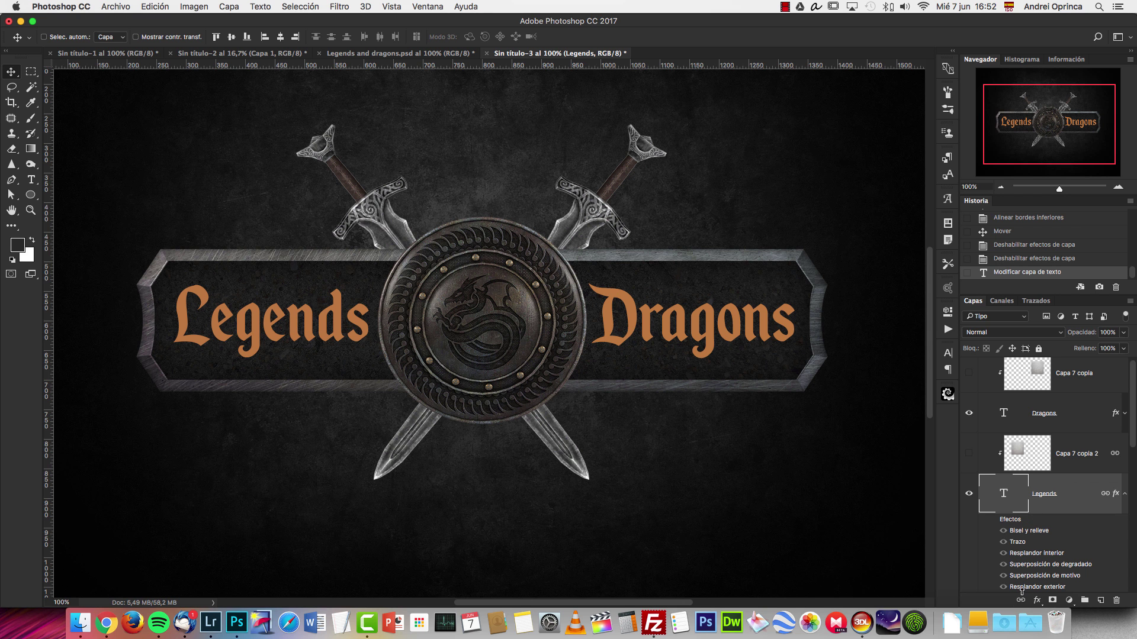
pyautogui.click(953, 626)
pyautogui.click(955, 509)
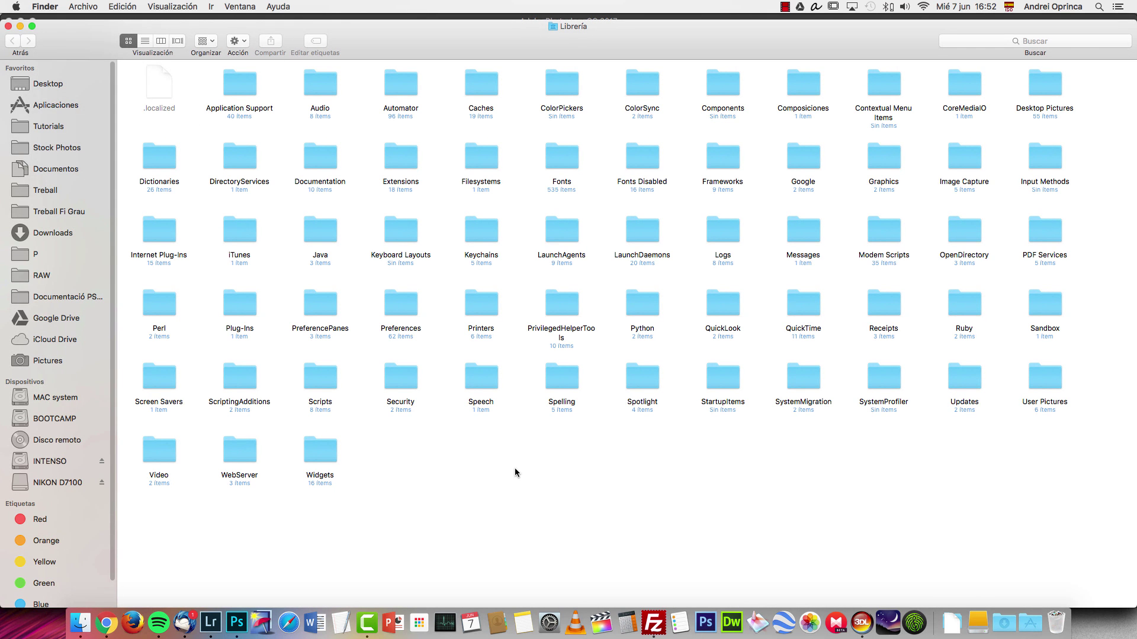
pyautogui.press('f')
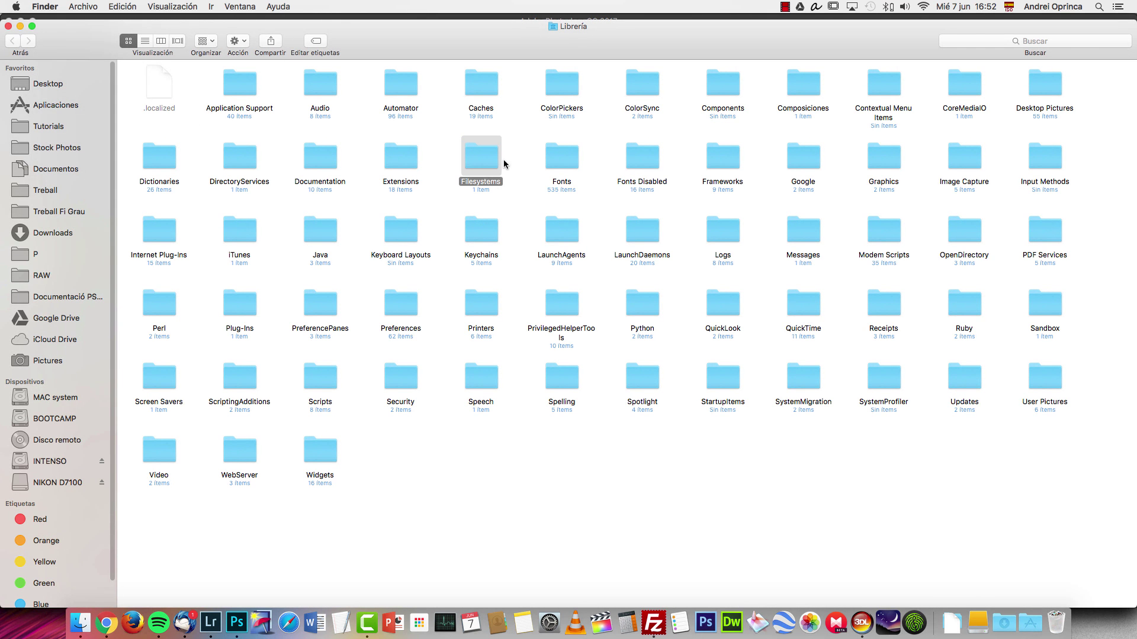
pyautogui.click(573, 168)
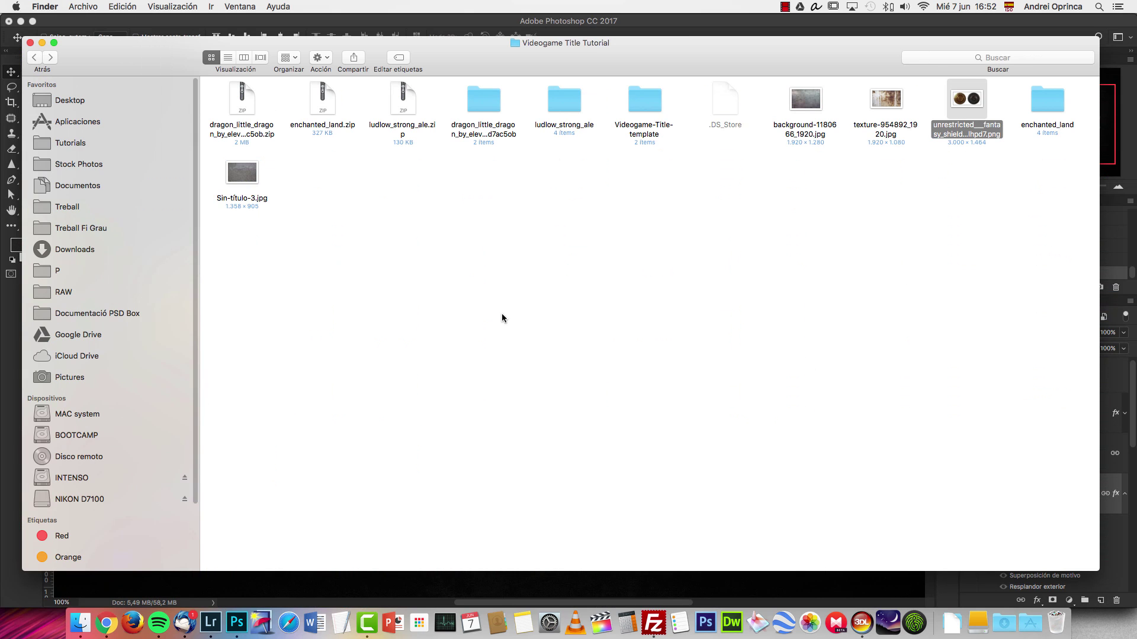
pyautogui.press('super+Tab')
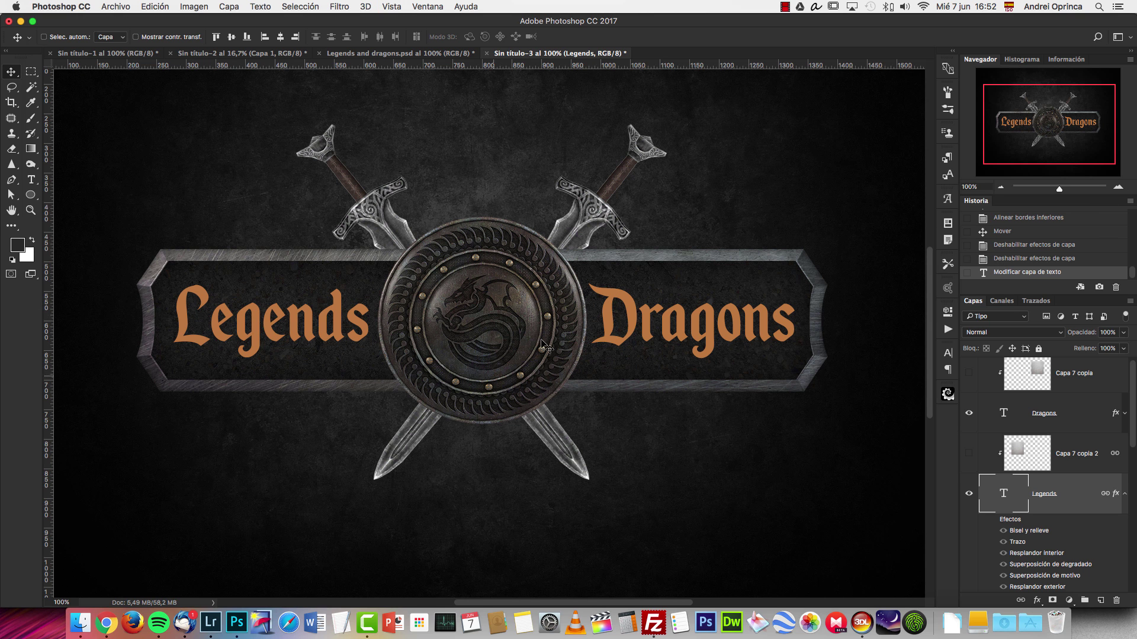
# Step: Check the fill colour of the Legends text in the colour picker without changing it
pyautogui.doubleClick(1005, 491)
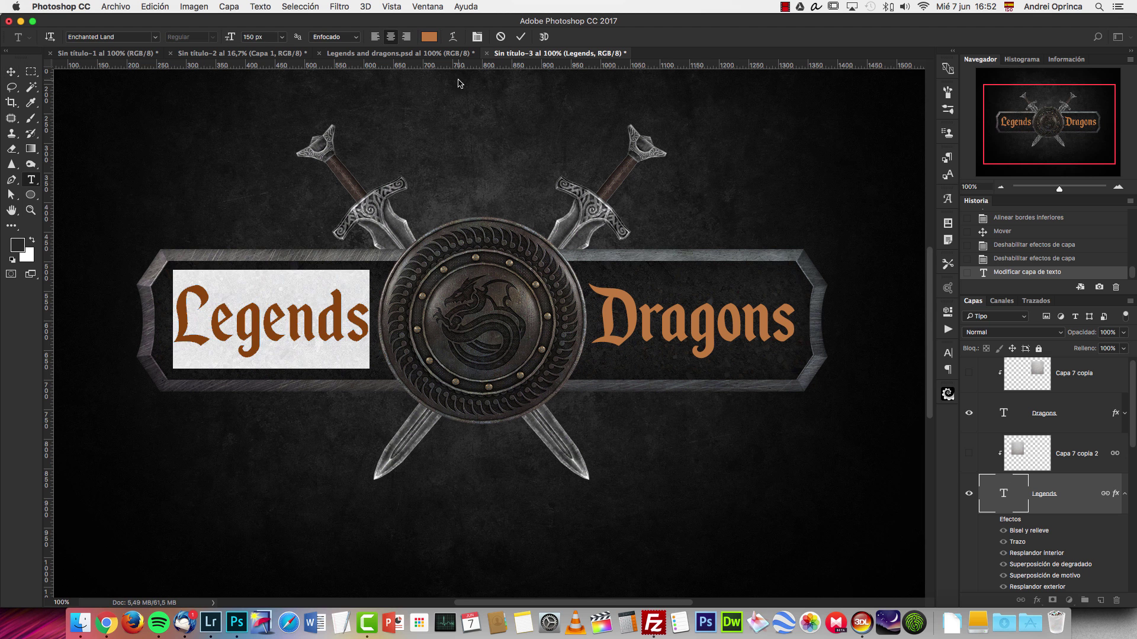
pyautogui.click(430, 37)
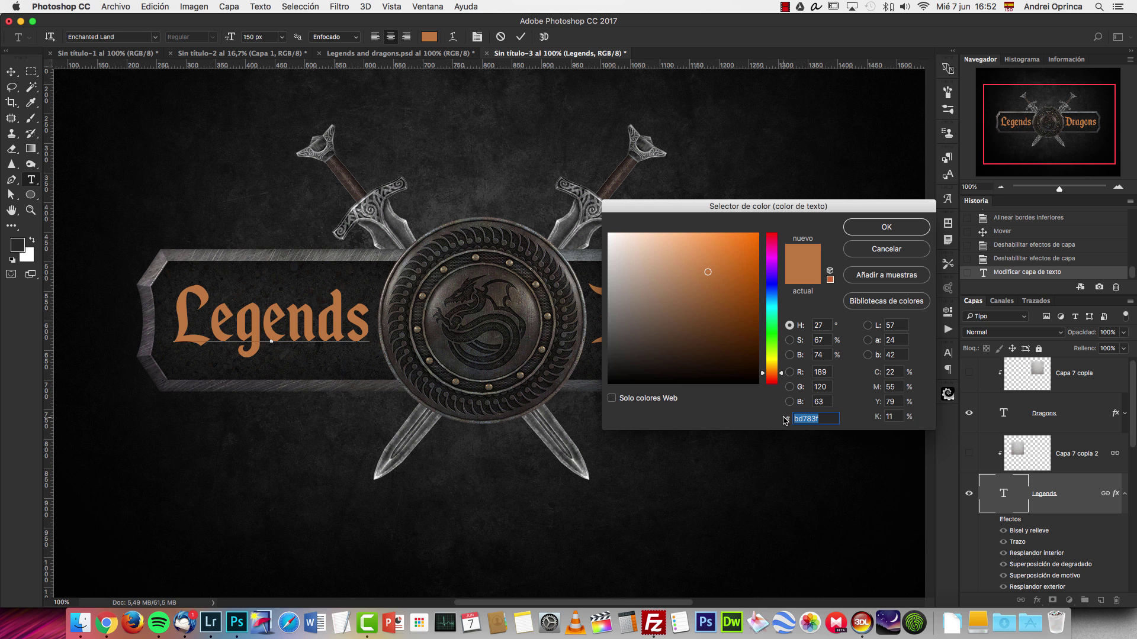
pyautogui.click(912, 250)
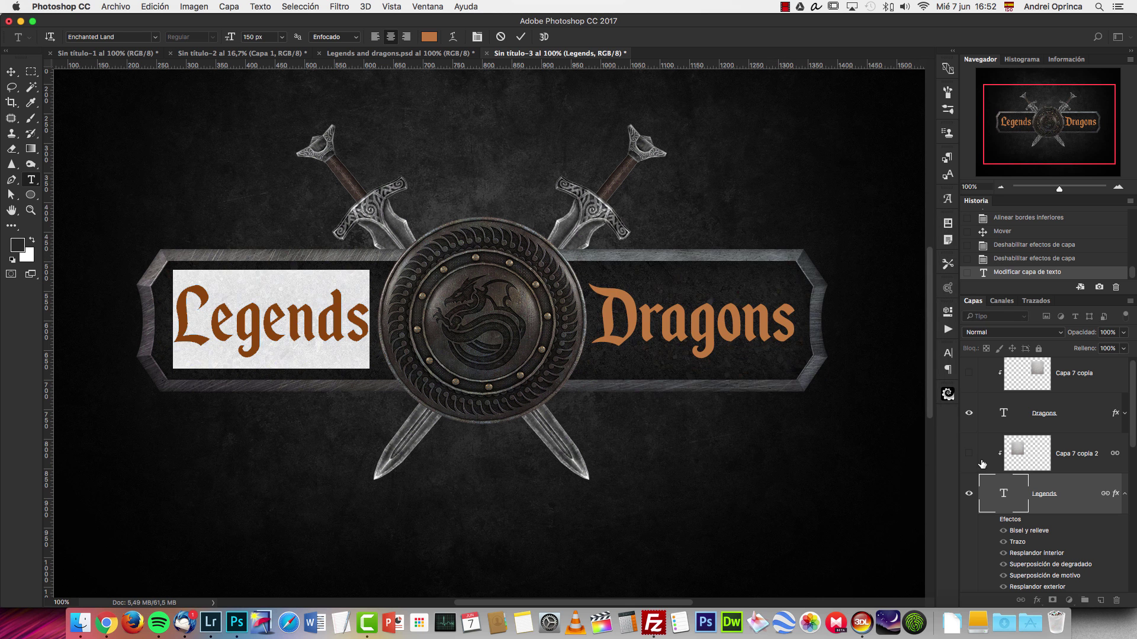
pyautogui.hotkey('ctrl', 'Return')
pyautogui.press('v')
# Step: Make the Capa 7 copia 2 texture clipped to the Legends text visible
pyautogui.click(1094, 458)
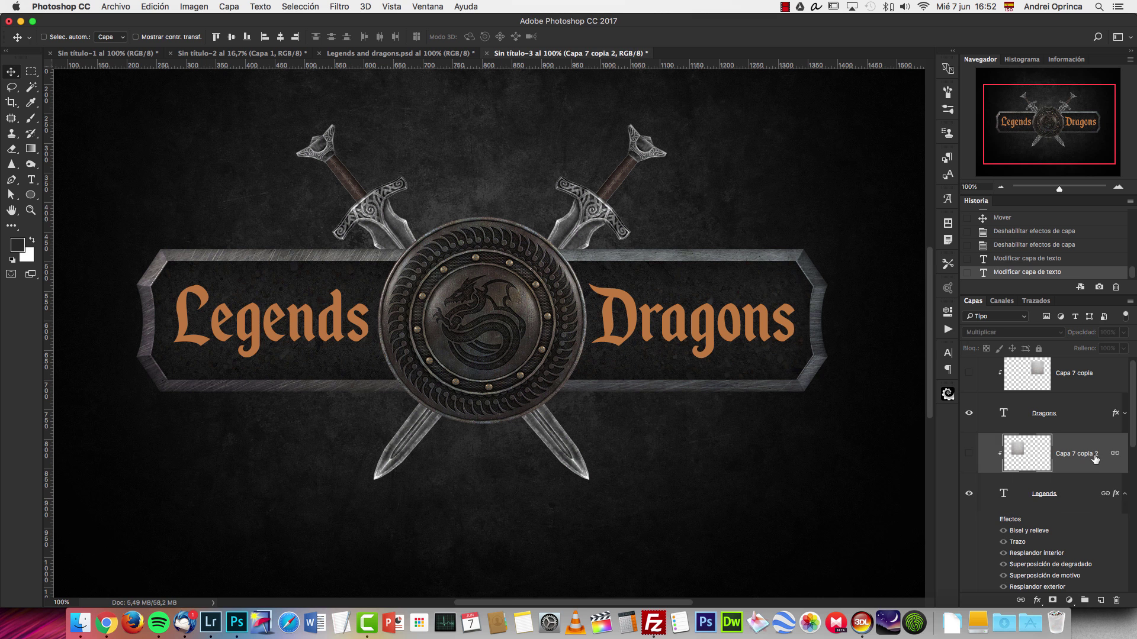
pyautogui.click(969, 454)
pyautogui.keyDown('alt'); pyautogui.click(970, 454); pyautogui.keyUp('alt')
pyautogui.keyDown('alt'); pyautogui.click(969, 454); pyautogui.keyUp('alt')
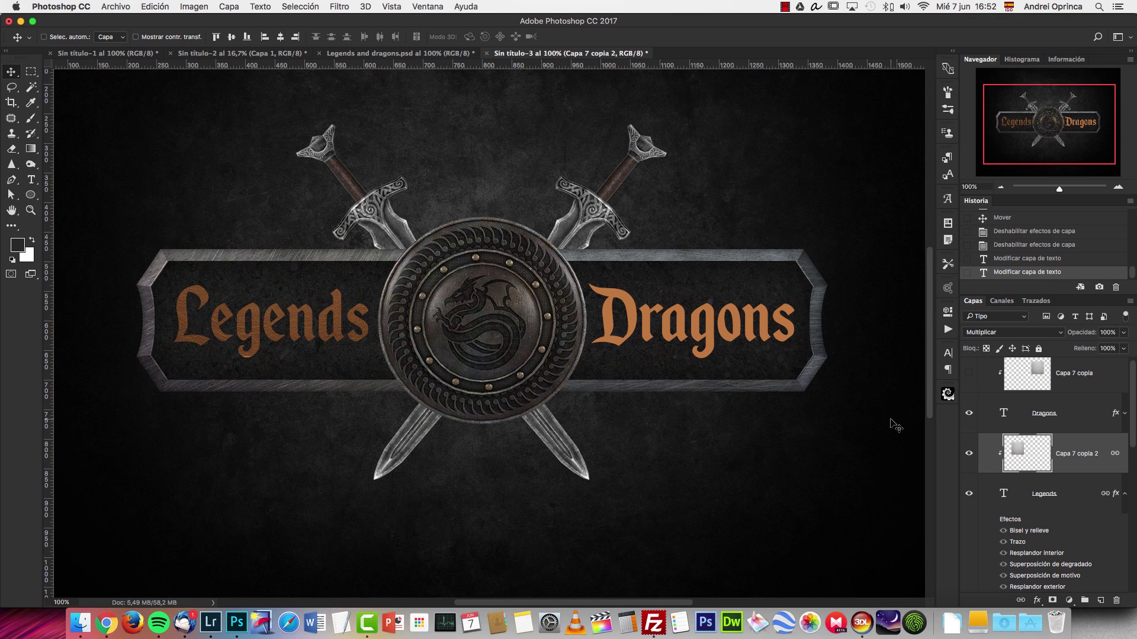
# Step: Examine the Capa 7 copia 2 texture in a temporary new document, discard that document and compare the text with and without the texture
pyautogui.press('cmd+a')
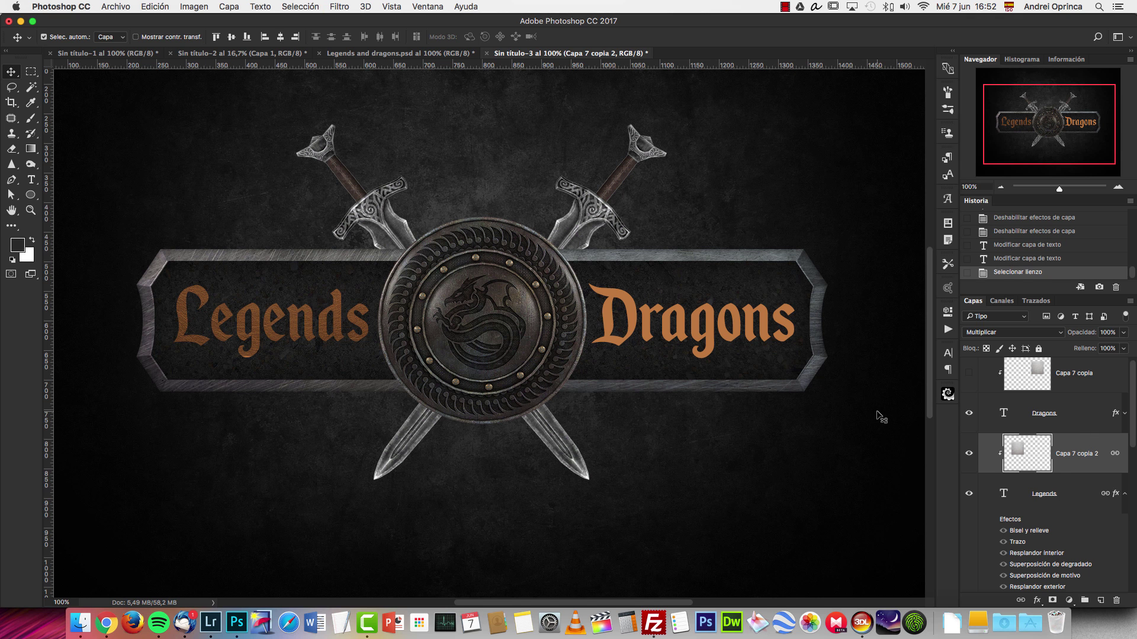
pyautogui.press('cmd+v')
pyautogui.press('cmd+z')
pyautogui.press('cmd+a')
pyautogui.press('cmd+c')
pyautogui.press('super+n')
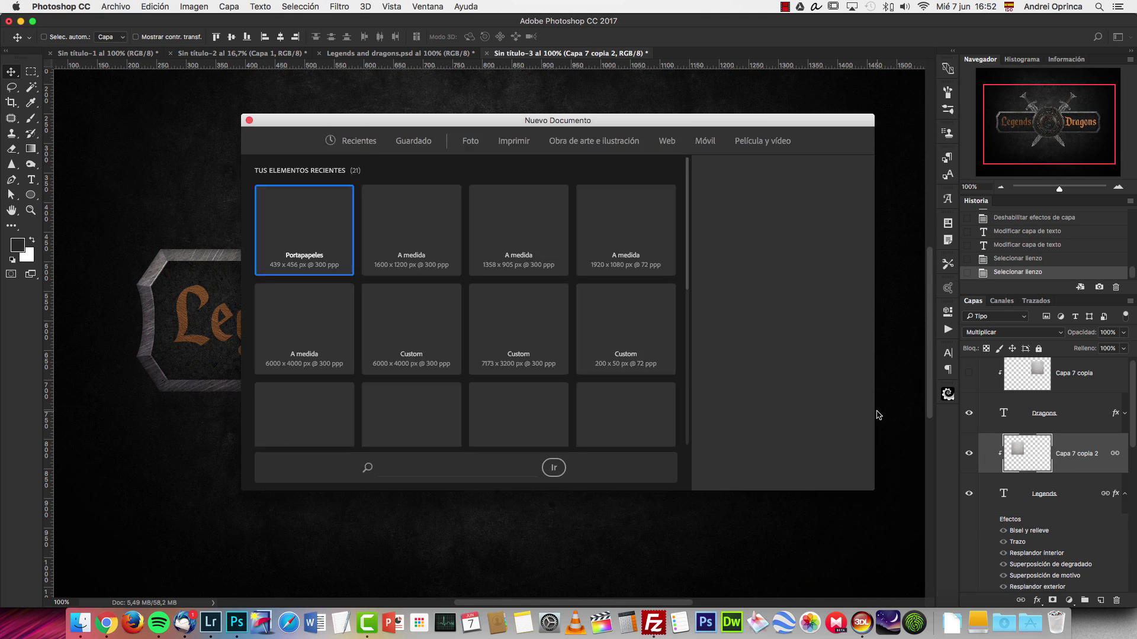
pyautogui.press('Return')
pyautogui.press('super+v')
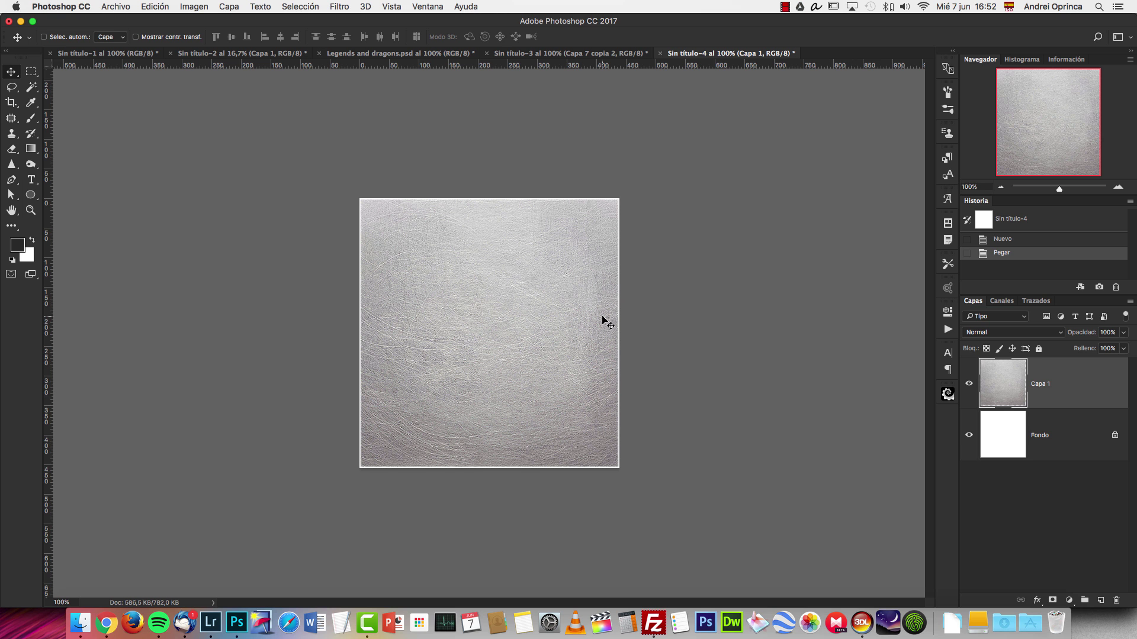
pyautogui.press('super+w')
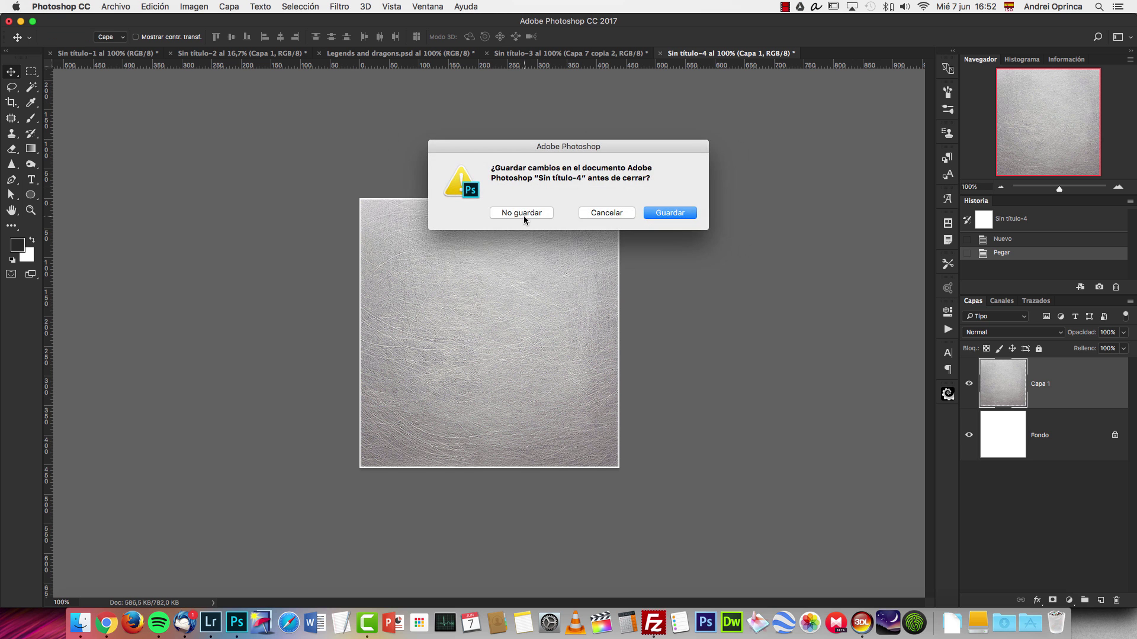
pyautogui.click(521, 213)
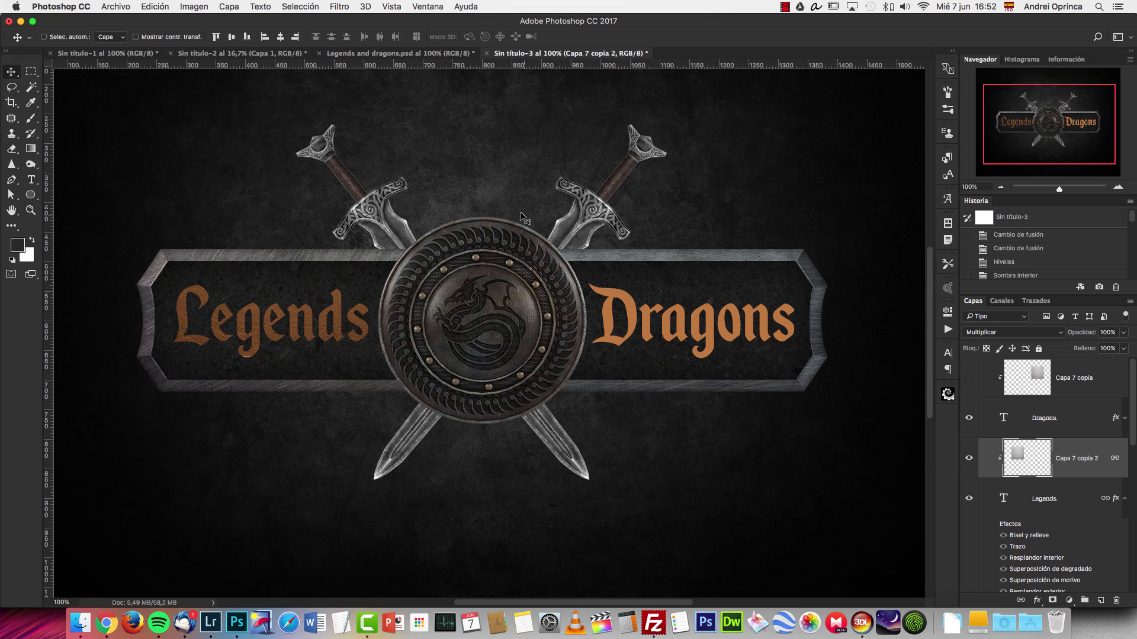
pyautogui.click(968, 459)
pyautogui.click(968, 459)
# Step: Turn off Bevel and Emboss, Stroke, Inner Glow, Gradient Overlay, Pattern Overlay and Outer Glow in the Legends layer style
pyautogui.doubleClick(1115, 498)
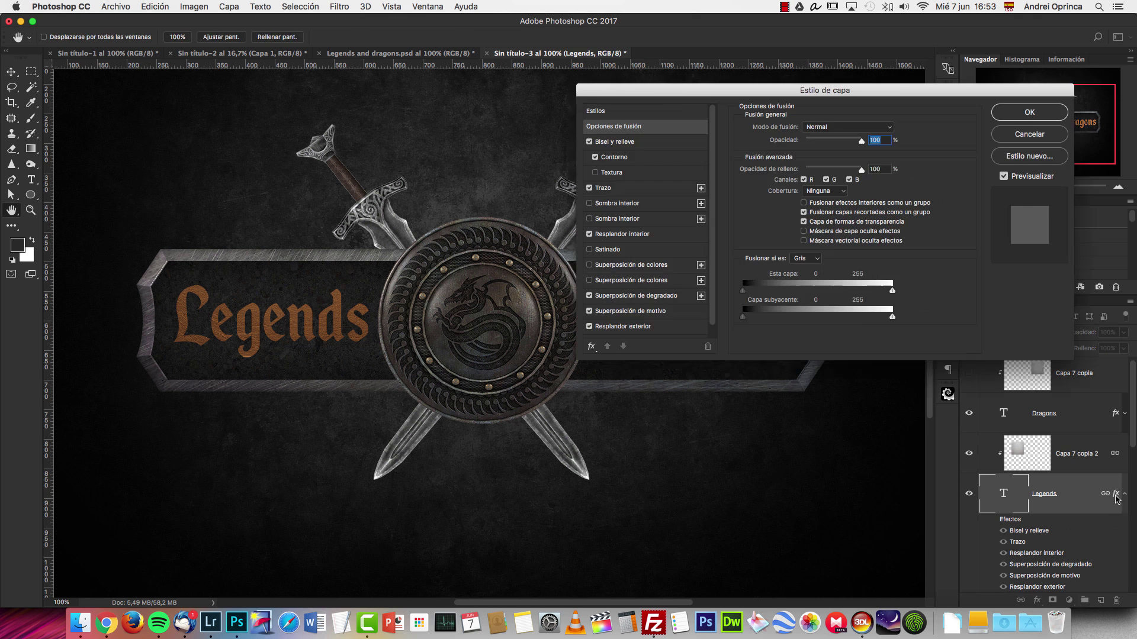
pyautogui.click(589, 142)
pyautogui.click(589, 188)
pyautogui.click(589, 234)
pyautogui.click(590, 295)
pyautogui.click(589, 311)
pyautogui.click(589, 327)
pyautogui.click(1049, 113)
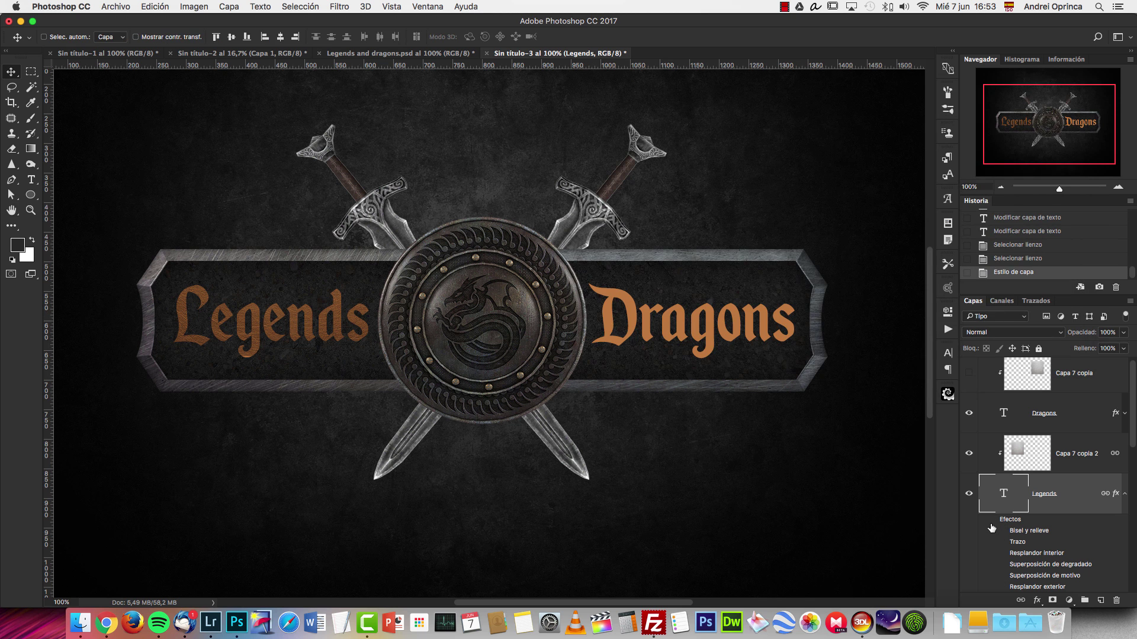
# Step: Re-enable the Legends layer effects and turn on Bevel and Emboss with an angle of 121° and an altitude of 64°
pyautogui.click(993, 519)
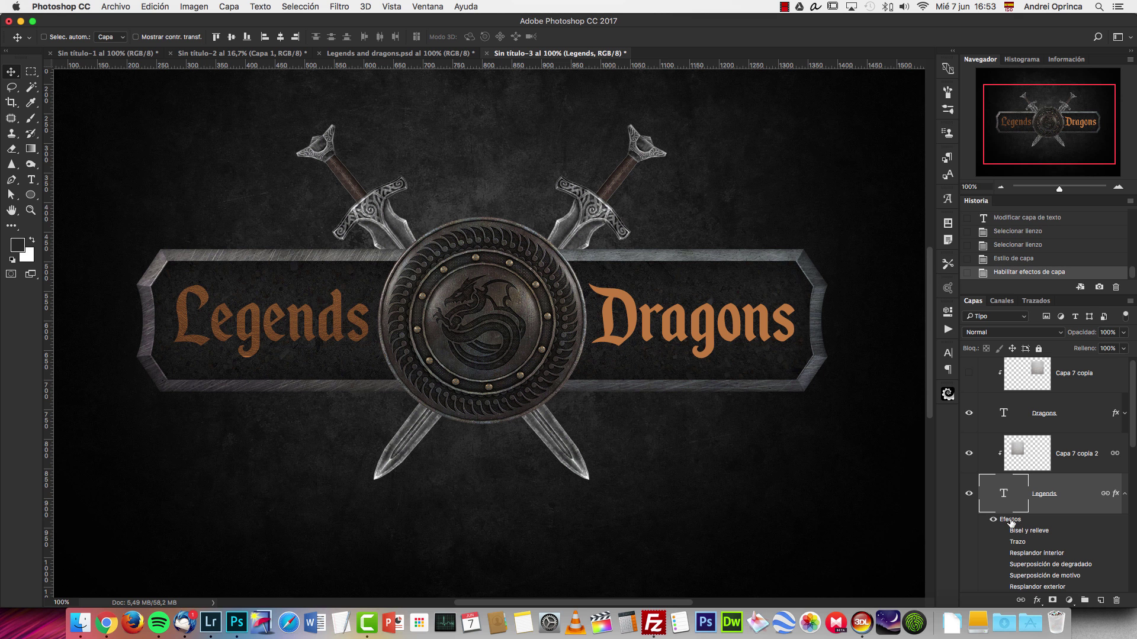
pyautogui.doubleClick(1011, 521)
pyautogui.click(611, 142)
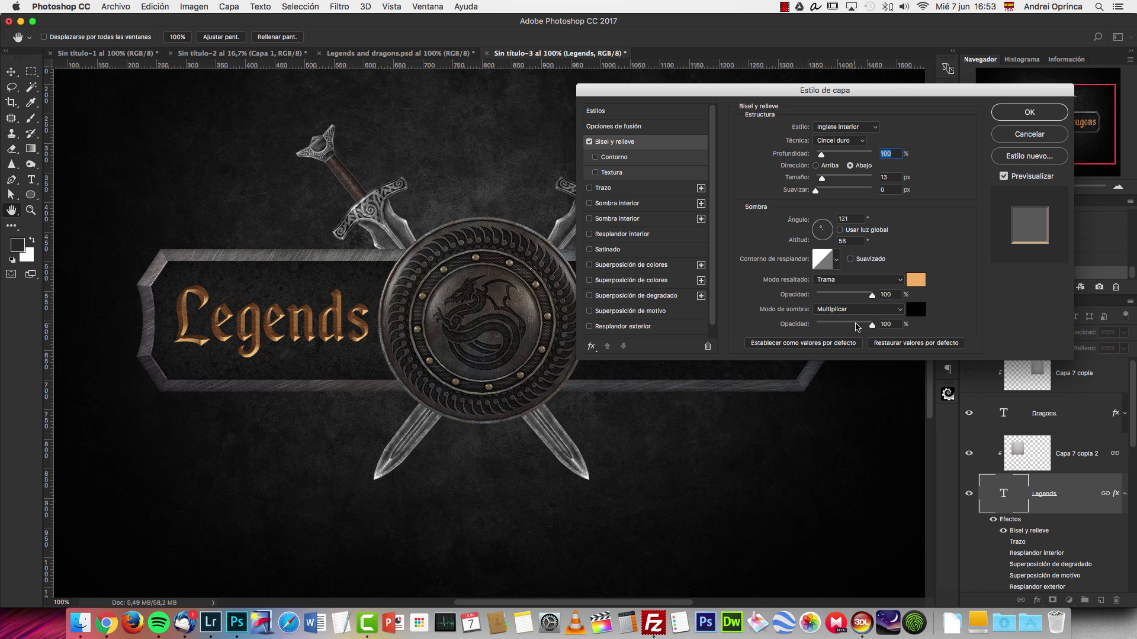
pyautogui.moveTo(827, 236); pyautogui.dragTo(820, 228)
pyautogui.write('121')
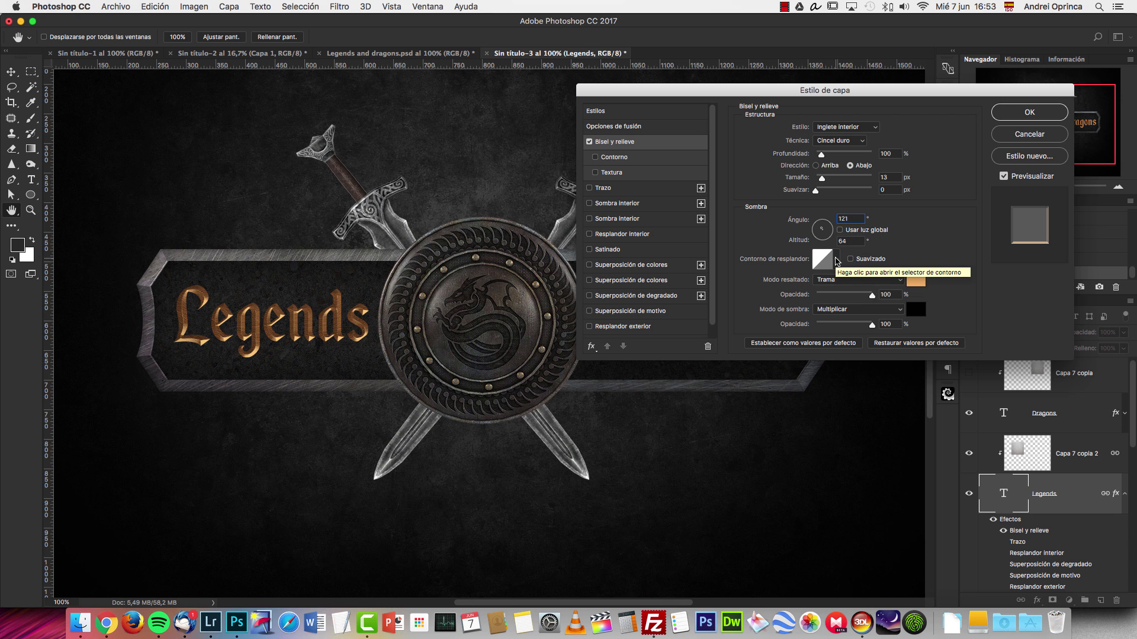
pyautogui.click(837, 259)
pyautogui.click(929, 299)
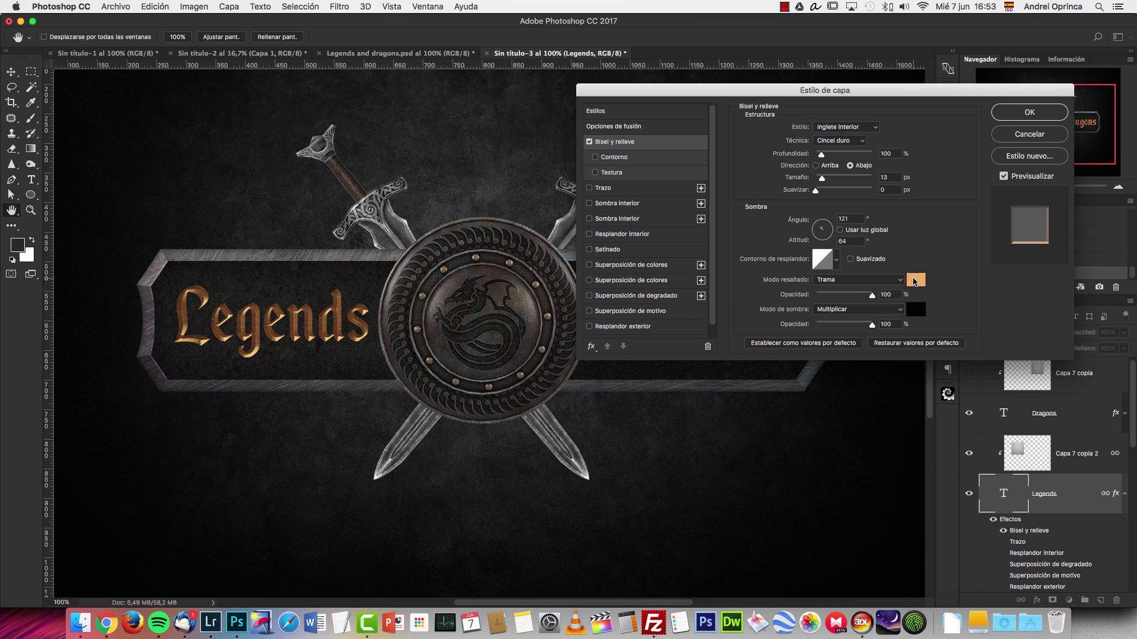
# Step: Try a red (ff0036) highlight colour for the Legends bevel
pyautogui.click(917, 281)
pyautogui.moveTo(718, 257)
pyautogui.mouseDown()
pyautogui.moveTo(680, 282)
pyautogui.moveTo(752, 240)
pyautogui.mouseUp()
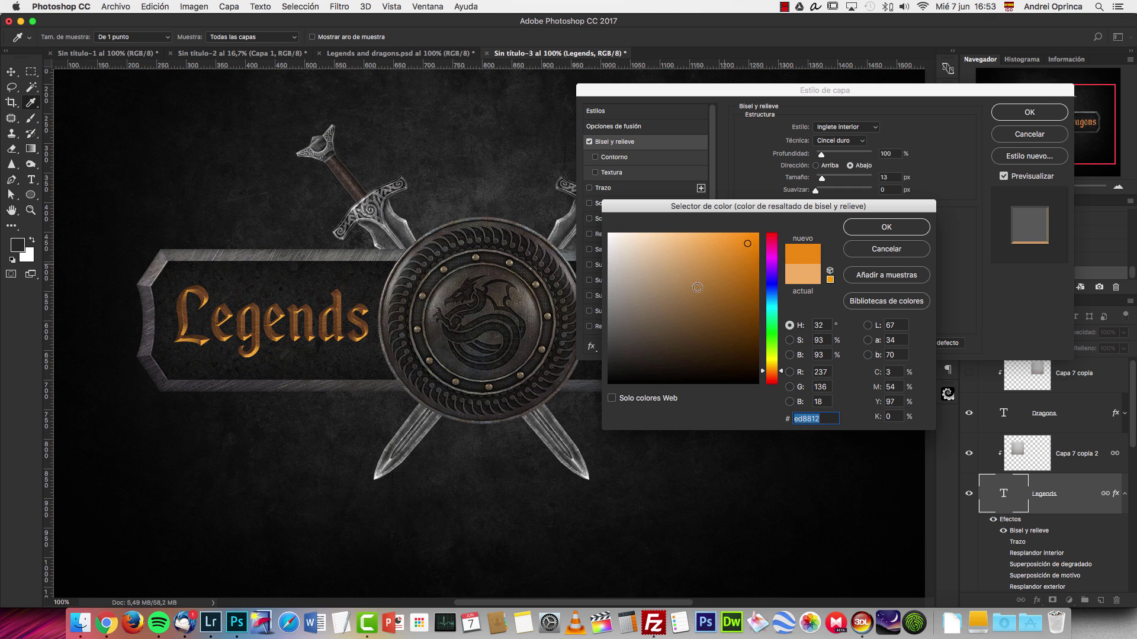
pyautogui.click(776, 374)
pyautogui.click(773, 238)
pyautogui.moveTo(753, 245); pyautogui.dragTo(761, 223)
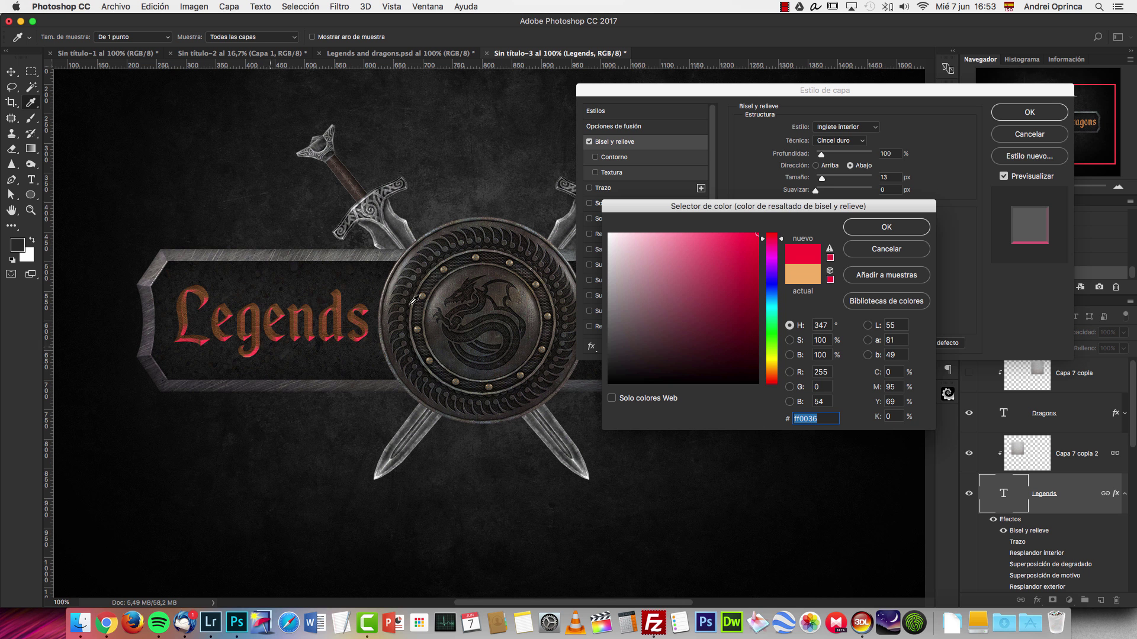
pyautogui.click(859, 234)
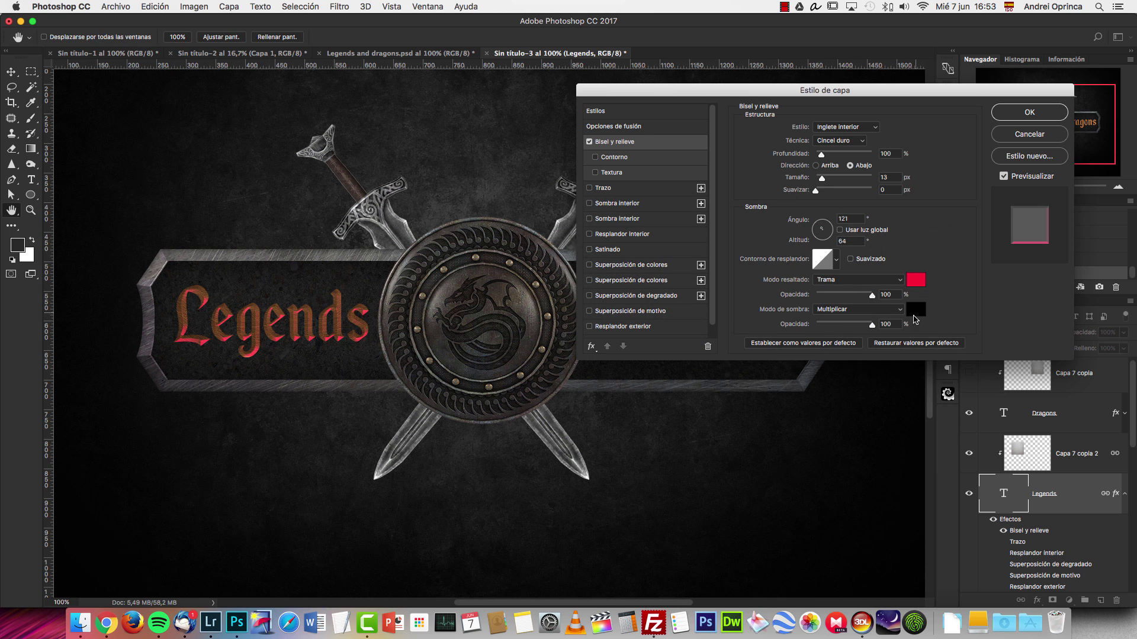
# Step: Try a dull gold (9b8126) highlight colour for the Legends bevel
pyautogui.click(922, 285)
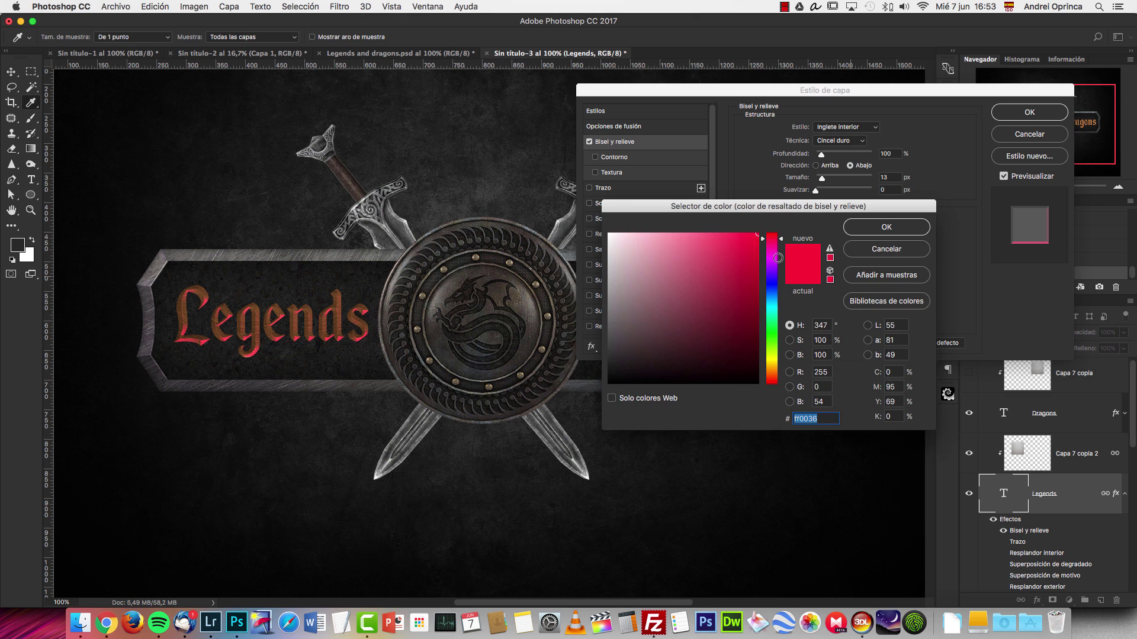
pyautogui.click(772, 364)
pyautogui.click(729, 260)
pyautogui.moveTo(729, 262); pyautogui.dragTo(720, 281)
pyautogui.click(722, 292)
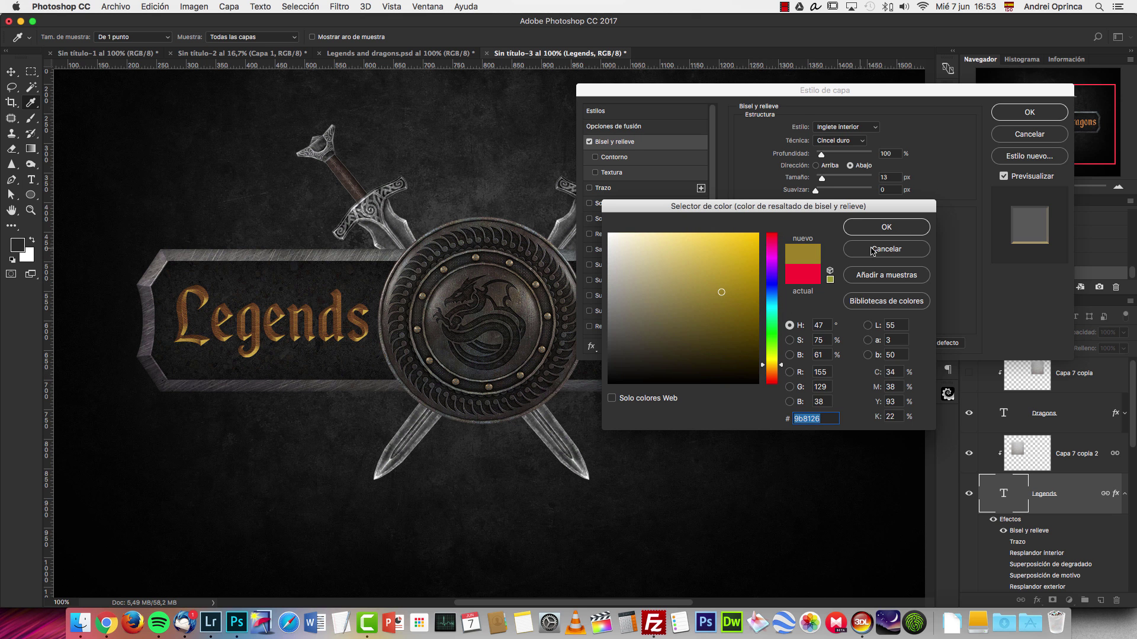
pyautogui.click(884, 232)
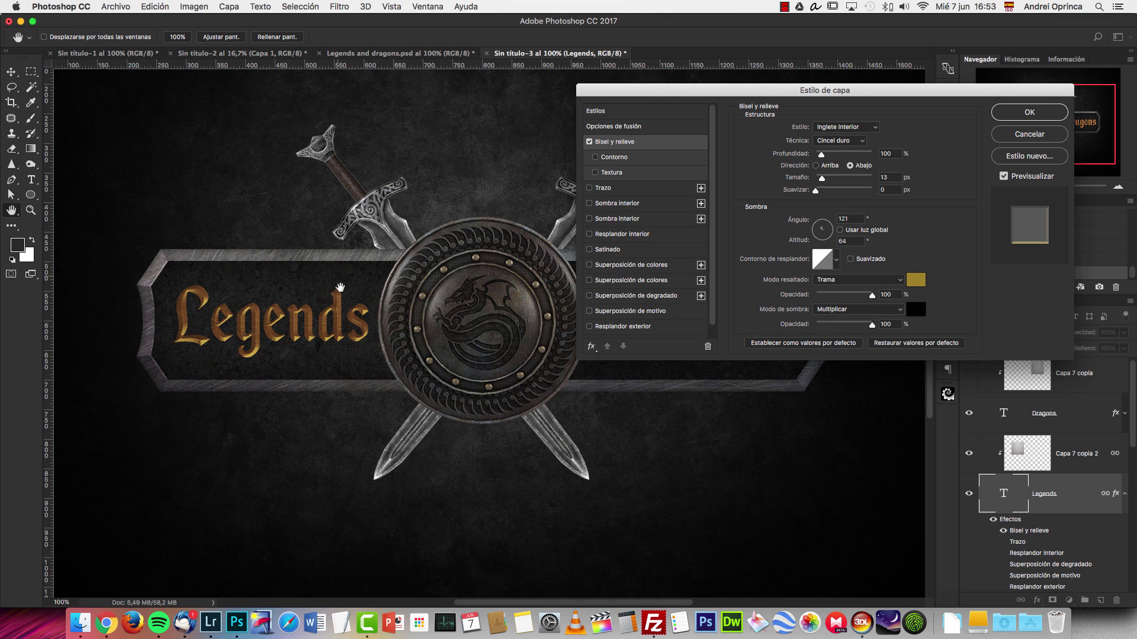
# Step: Set the Legends bevel's highlight colour to orange (e48137)
pyautogui.click(916, 281)
pyautogui.click(729, 293)
pyautogui.click(772, 373)
pyautogui.moveTo(728, 290); pyautogui.dragTo(722, 249)
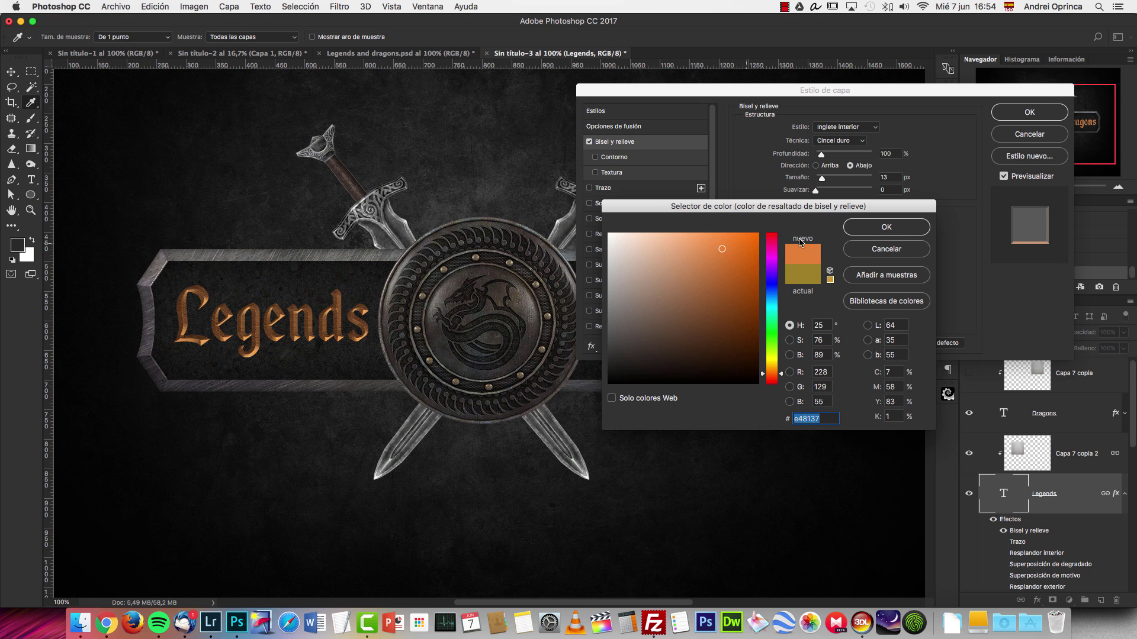
pyautogui.click(911, 231)
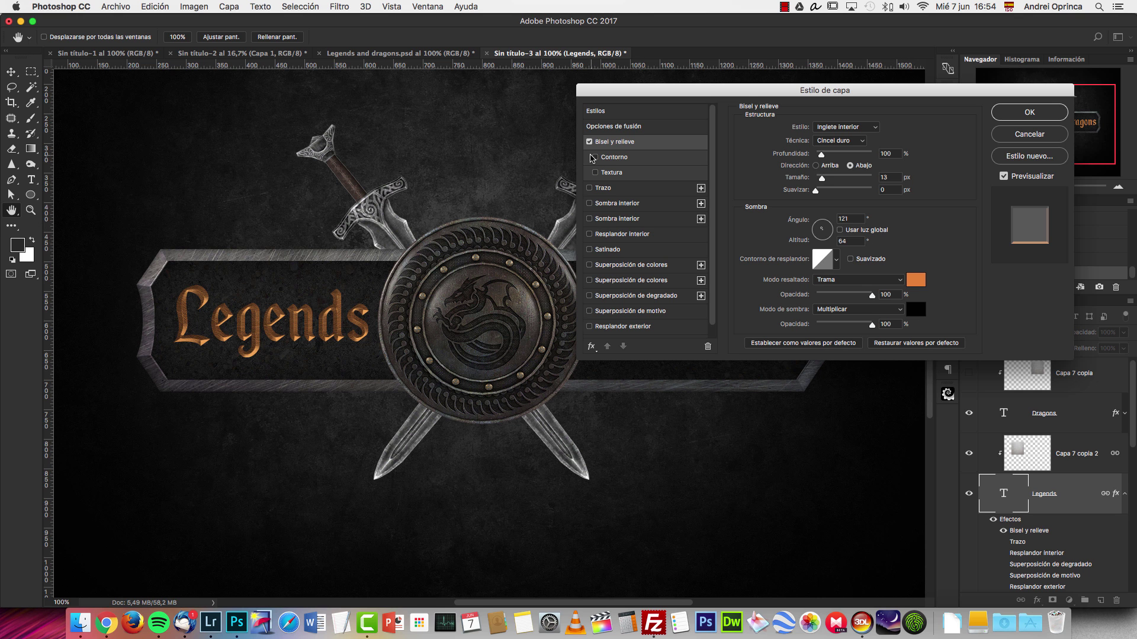
# Step: Try the bevel's Contour and Texture options one at a time, turning each off again
pyautogui.click(595, 157)
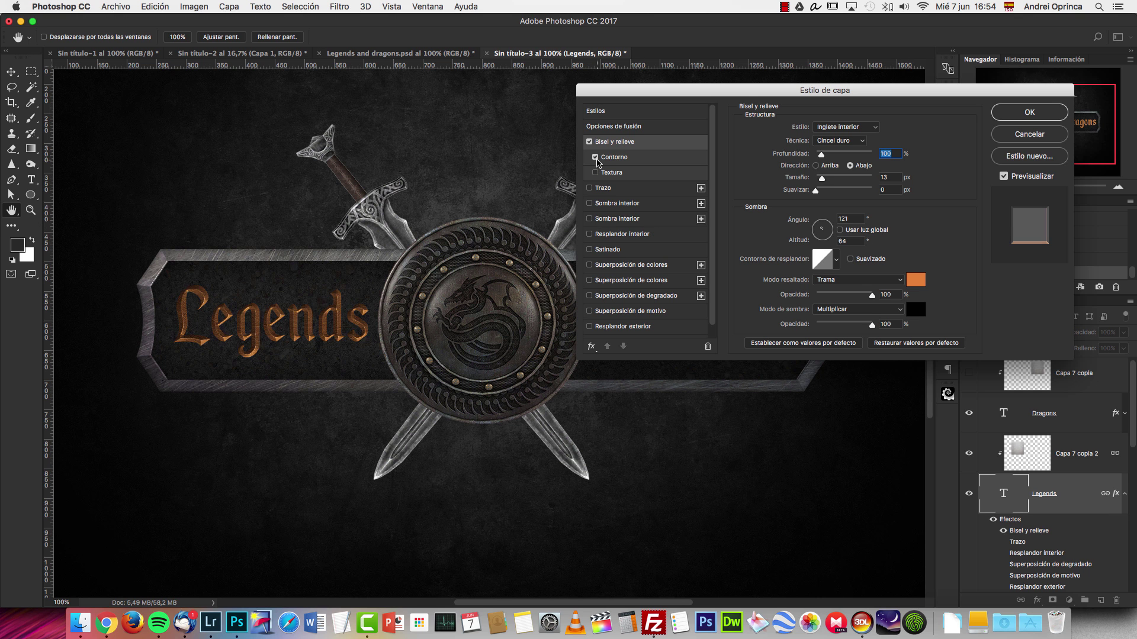
pyautogui.click(595, 157)
pyautogui.click(595, 172)
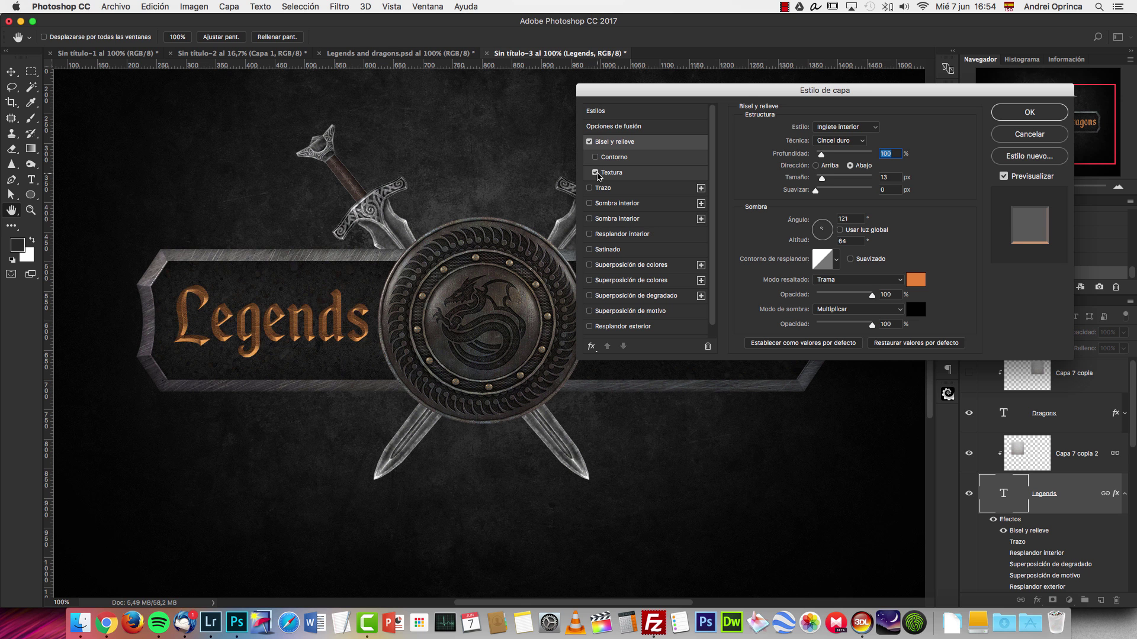
pyautogui.click(595, 172)
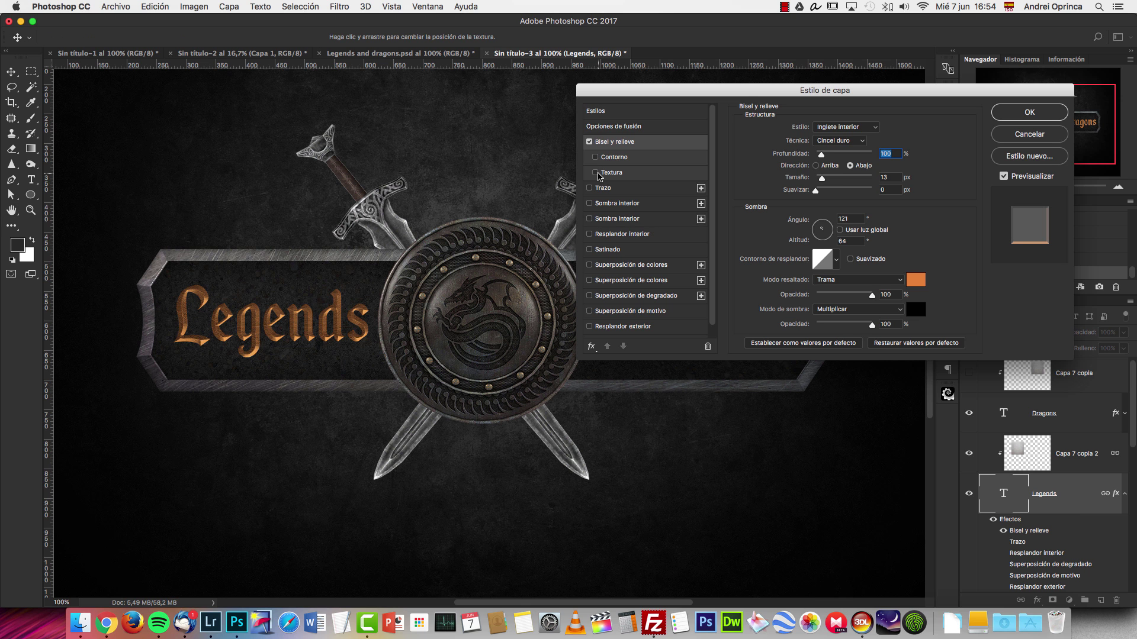
# Step: Turn on the bevel's Contour, keep its linear shape and set its range to 46%
pyautogui.click(613, 161)
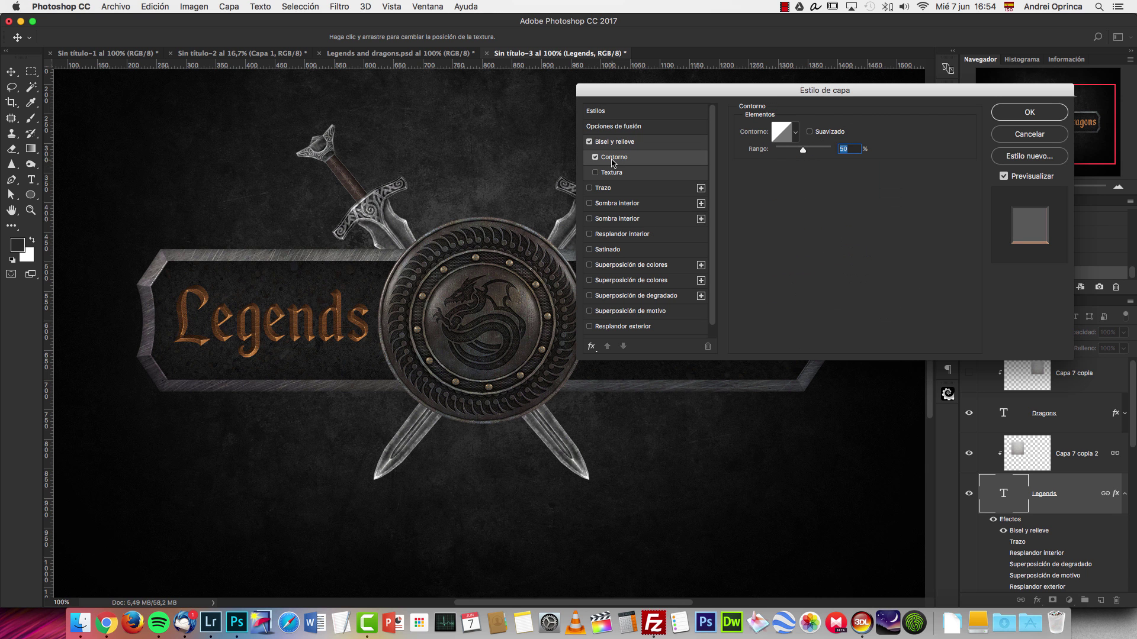
pyautogui.moveTo(809, 152)
pyautogui.mouseDown()
pyautogui.moveTo(770, 153)
pyautogui.moveTo(804, 153)
pyautogui.mouseUp()
pyautogui.click(797, 134)
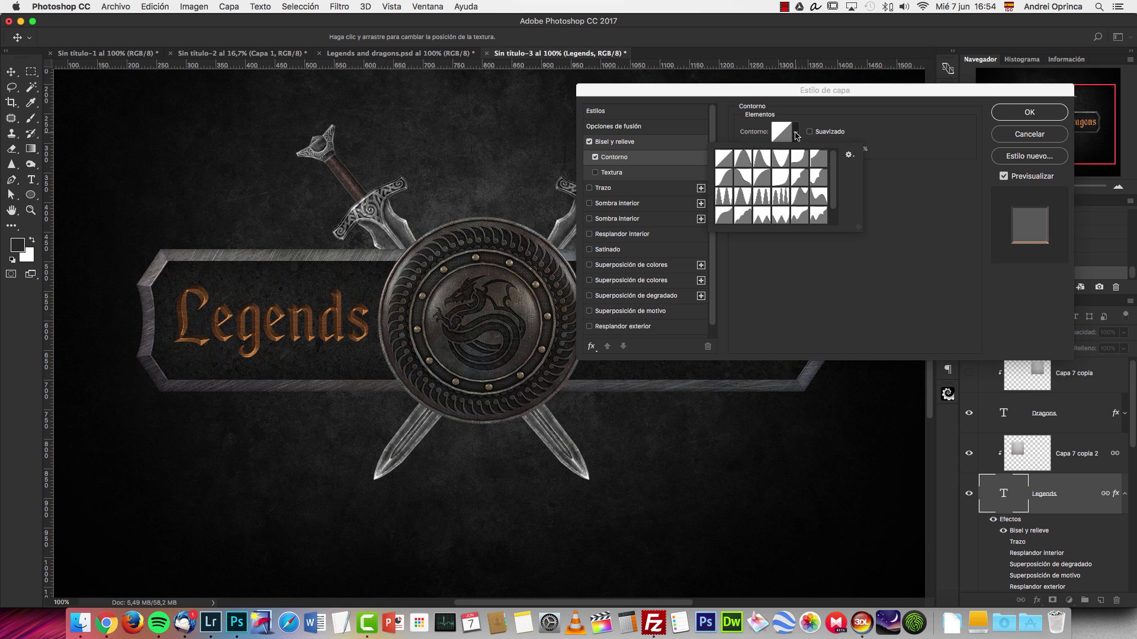
pyautogui.click(918, 164)
pyautogui.moveTo(805, 150); pyautogui.dragTo(802, 153)
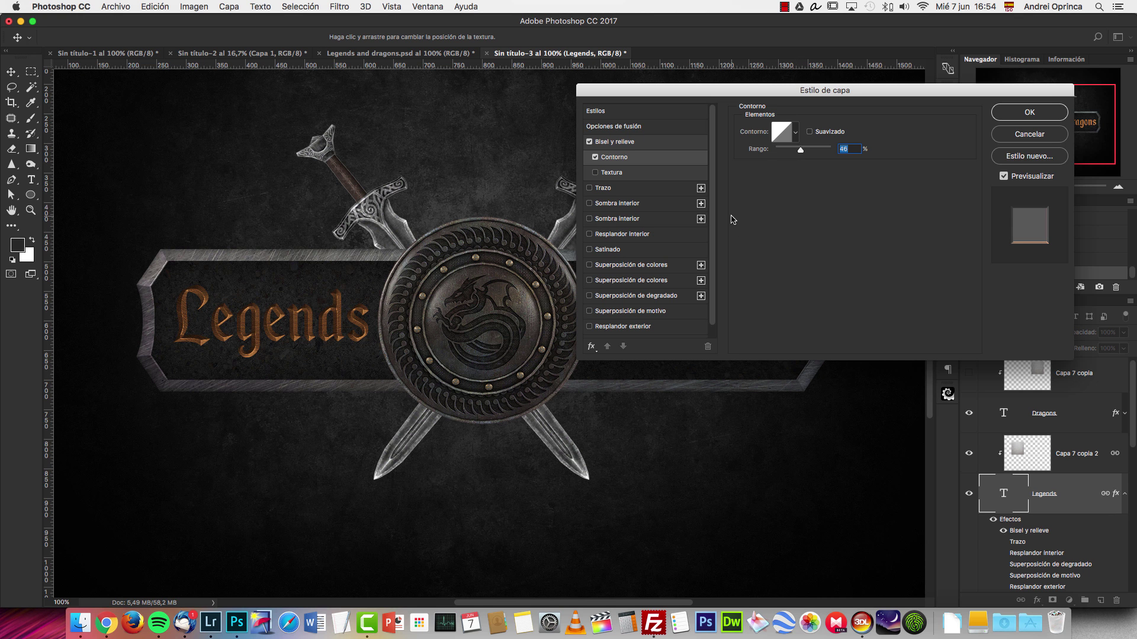
# Step: Try the gradient Stroke on the Legends text, compare it on and off, and leave it off
pyautogui.click(590, 189)
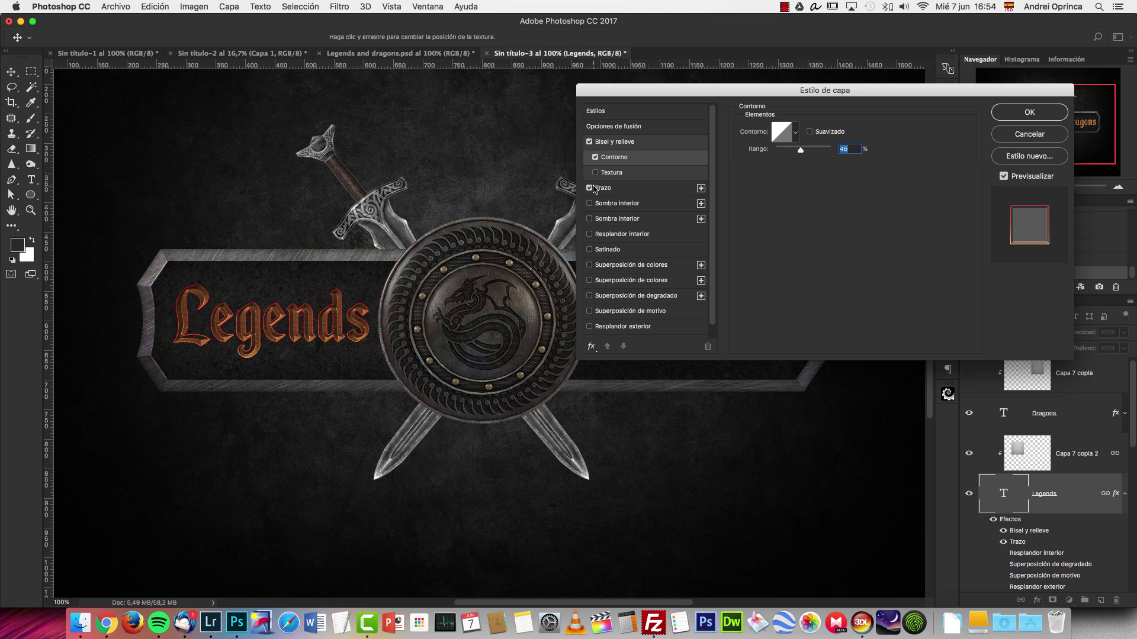
pyautogui.click(611, 191)
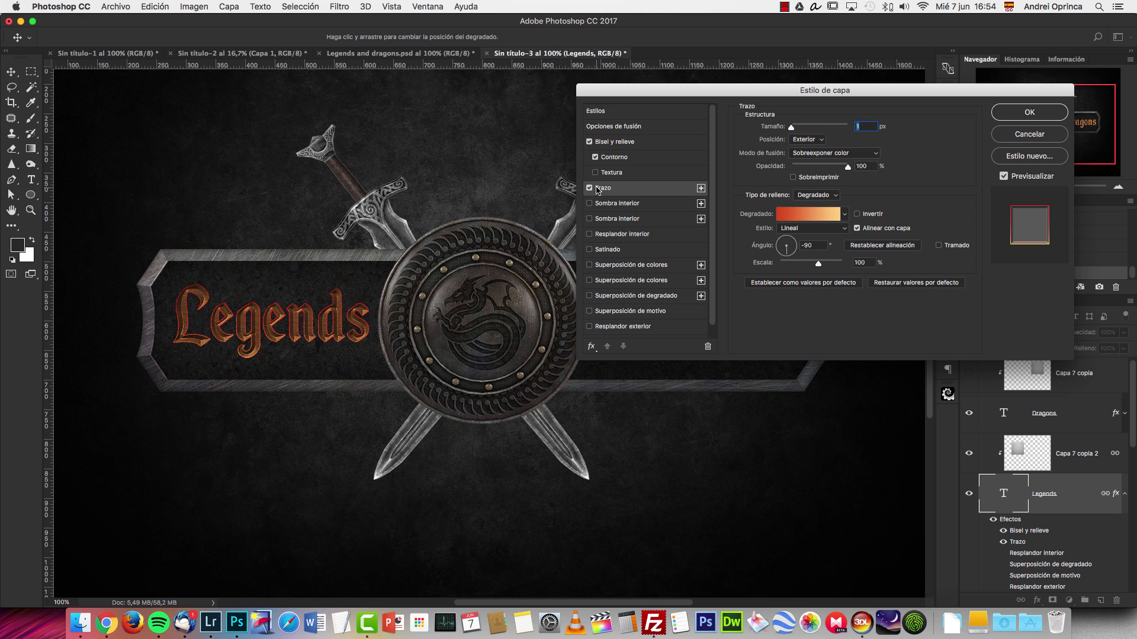
pyautogui.click(589, 189)
pyautogui.click(589, 189)
pyautogui.click(590, 188)
# Step: Turn on Outer Glow for the Legends text and check its glow colour without changing it
pyautogui.click(589, 326)
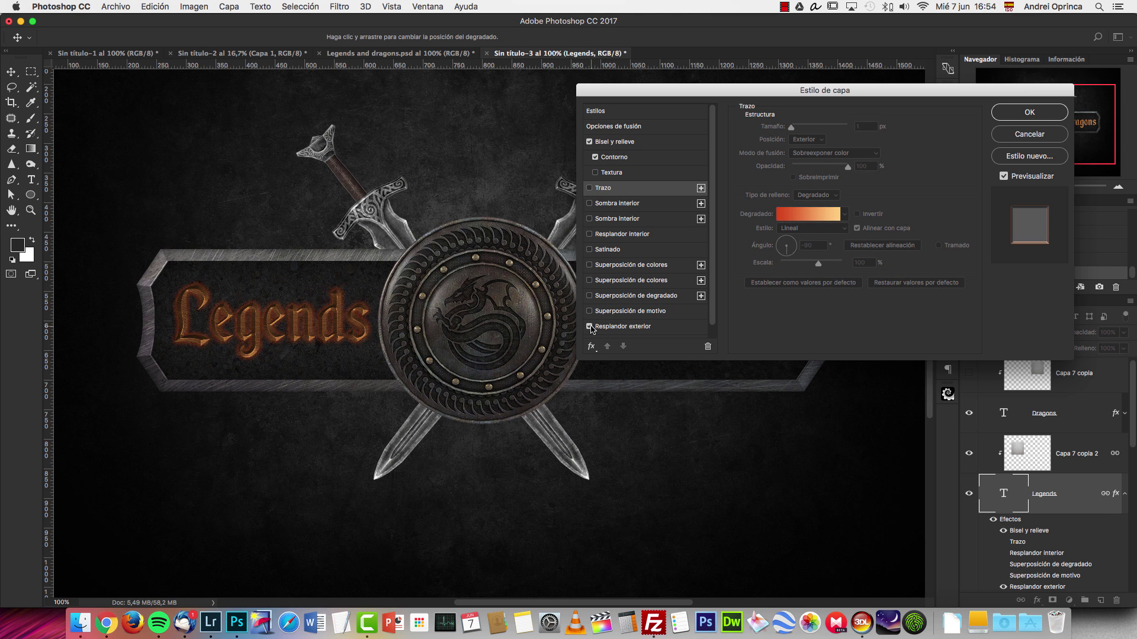
pyautogui.click(616, 327)
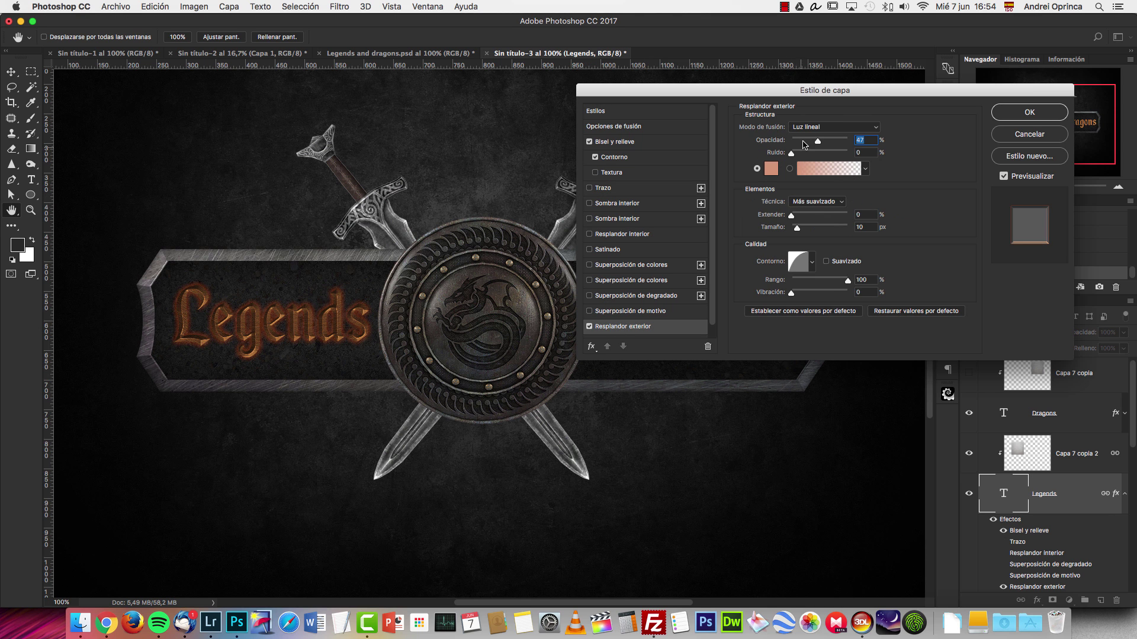
pyautogui.click(772, 170)
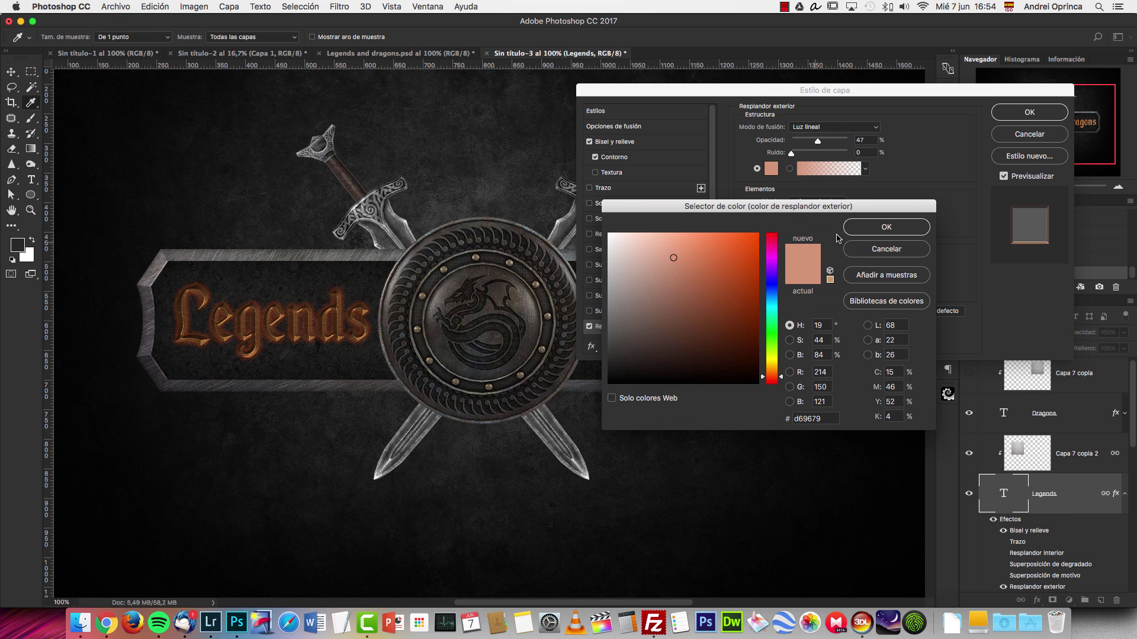
pyautogui.click(891, 230)
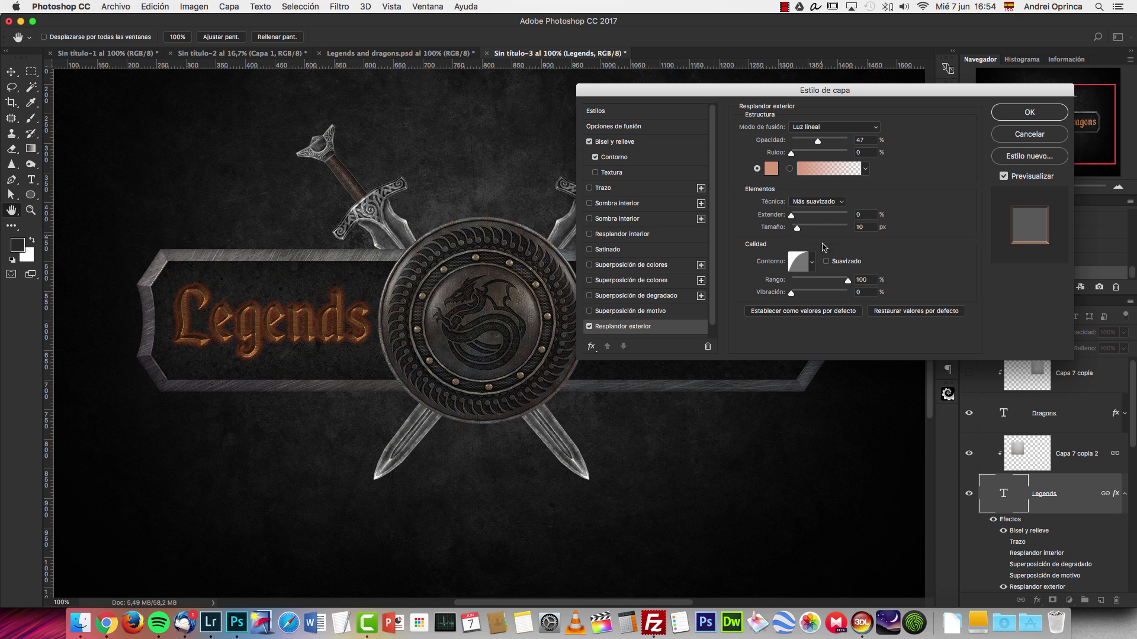
# Step: Try the linear contour for the Outer Glow and restore the previous rounded contour
pyautogui.click(812, 261)
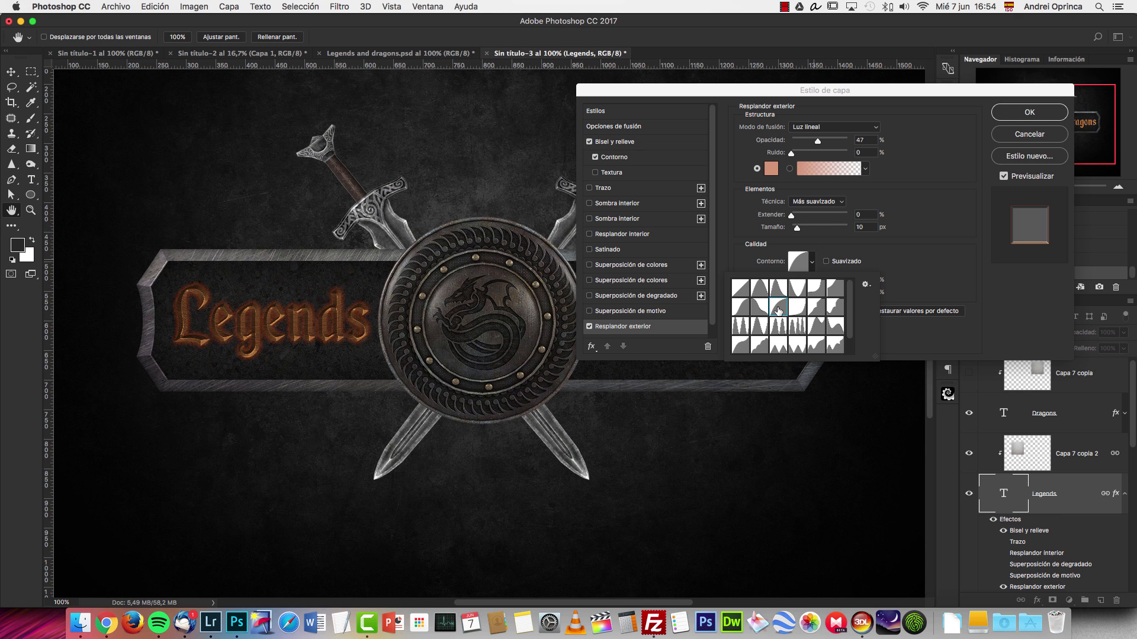
pyautogui.click(740, 289)
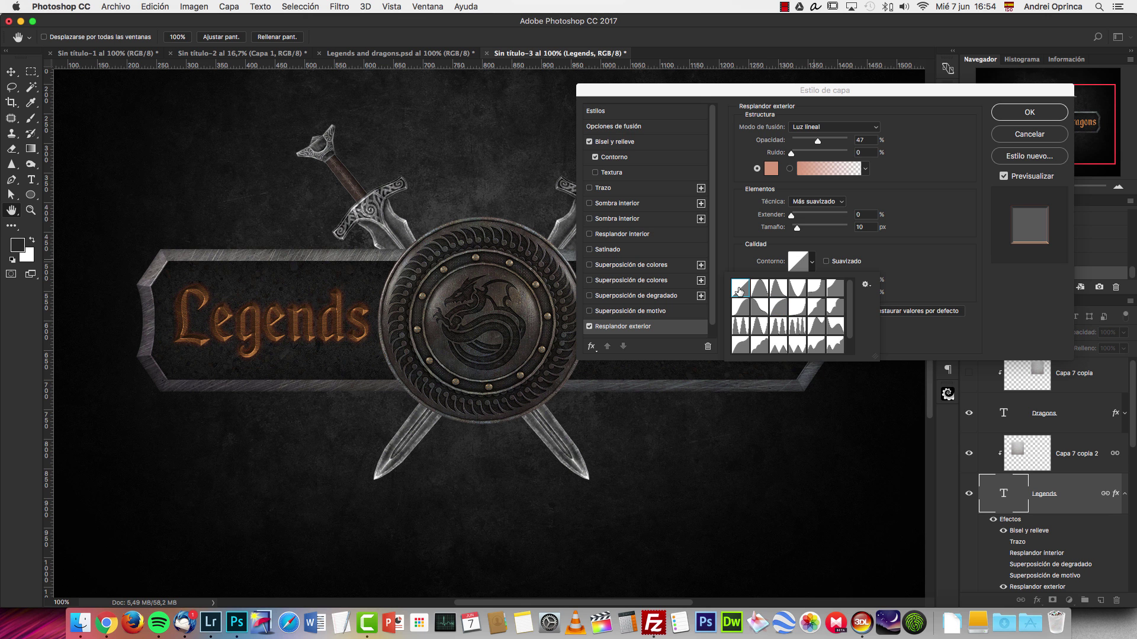
pyautogui.click(780, 306)
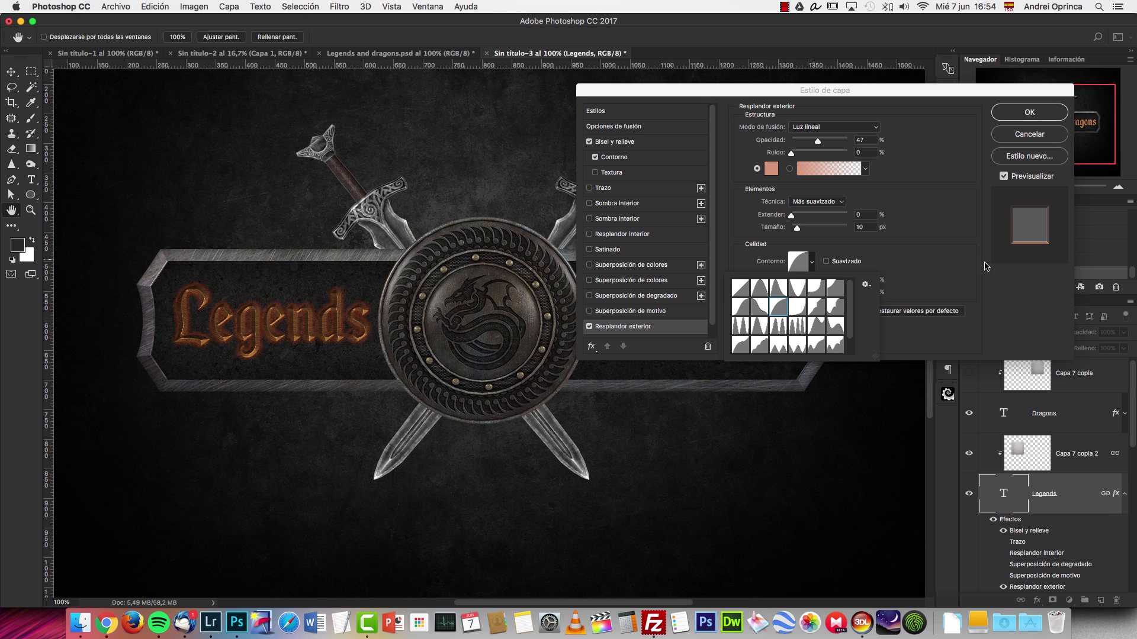
pyautogui.click(956, 256)
# Step: Turn on the Stroke effect for the Legends text and open its settings
pyautogui.click(590, 188)
pyautogui.click(589, 188)
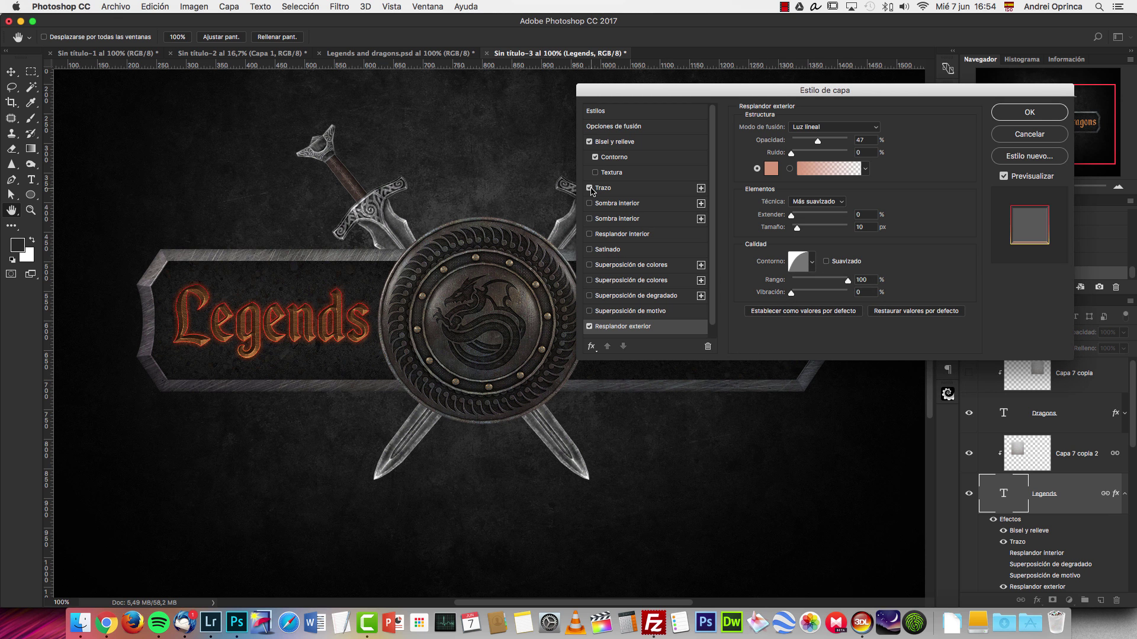
pyautogui.click(602, 188)
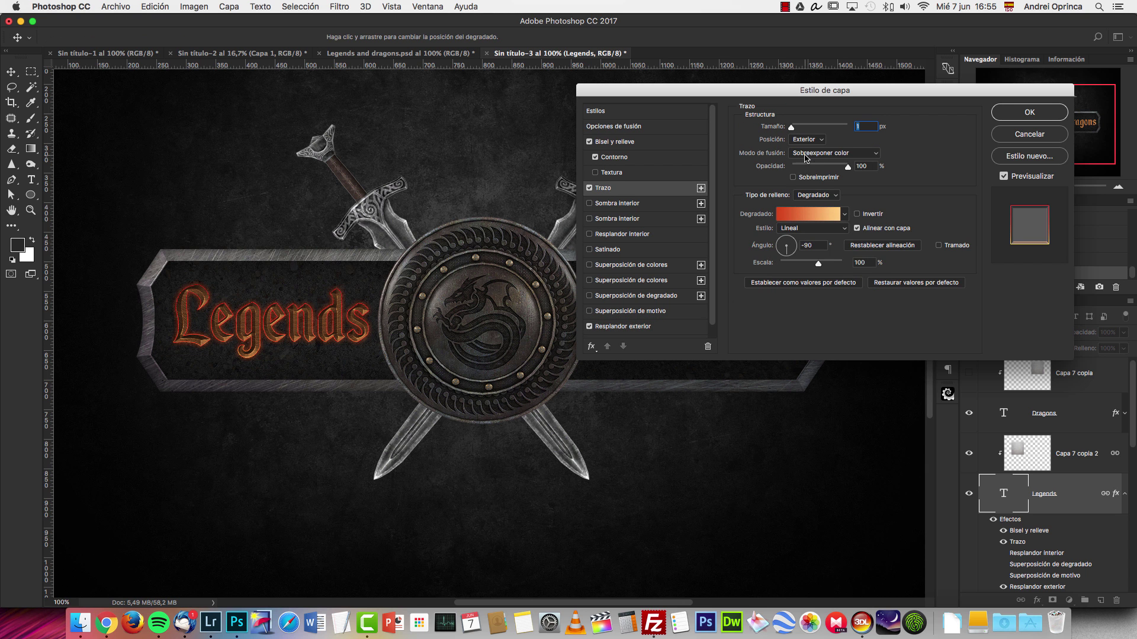
# Step: Examine the Stroke gradient's colour stops and angle, and compare the Legends text with and without the Stroke
pyautogui.click(845, 214)
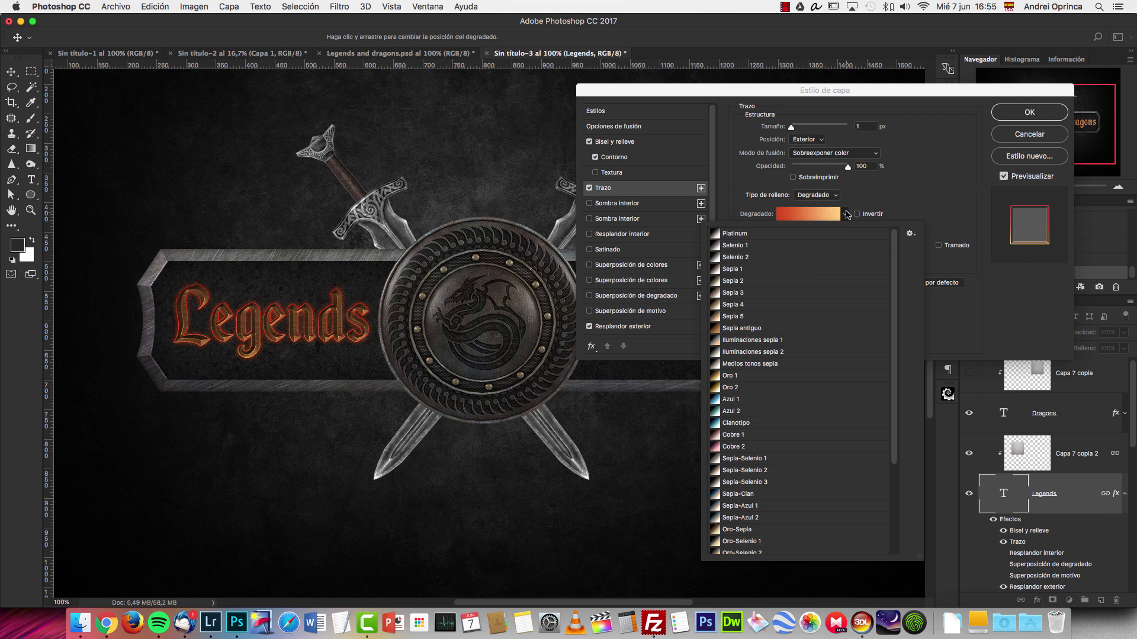
pyautogui.click(808, 214)
pyautogui.click(679, 352)
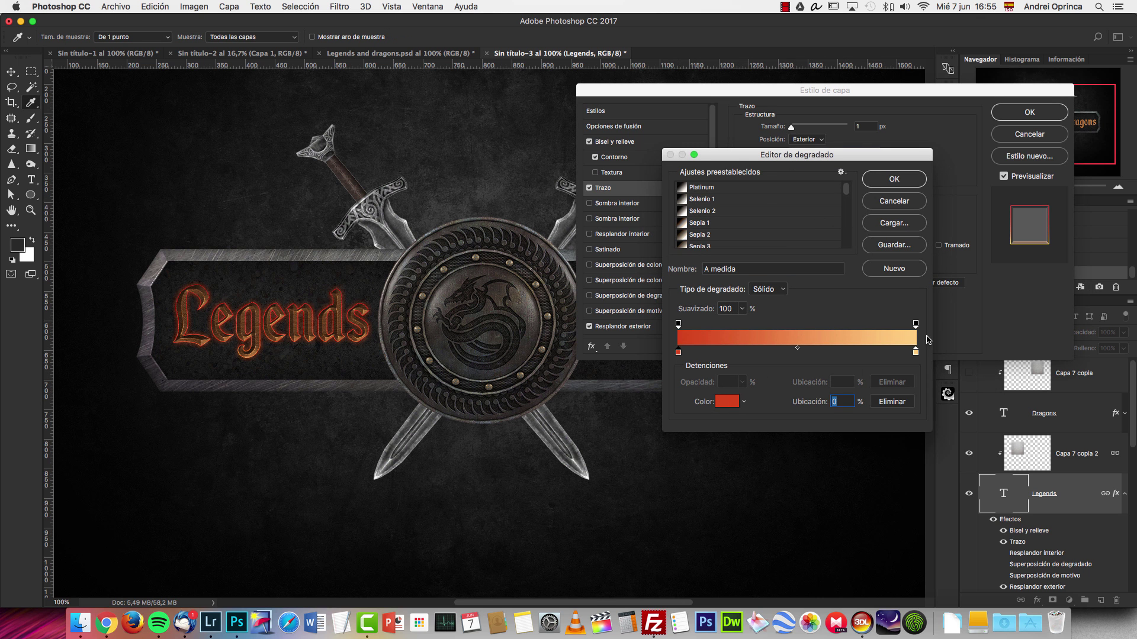
pyautogui.click(894, 179)
pyautogui.moveTo(787, 256)
pyautogui.mouseDown()
pyautogui.moveTo(805, 239)
pyautogui.moveTo(788, 265)
pyautogui.mouseUp()
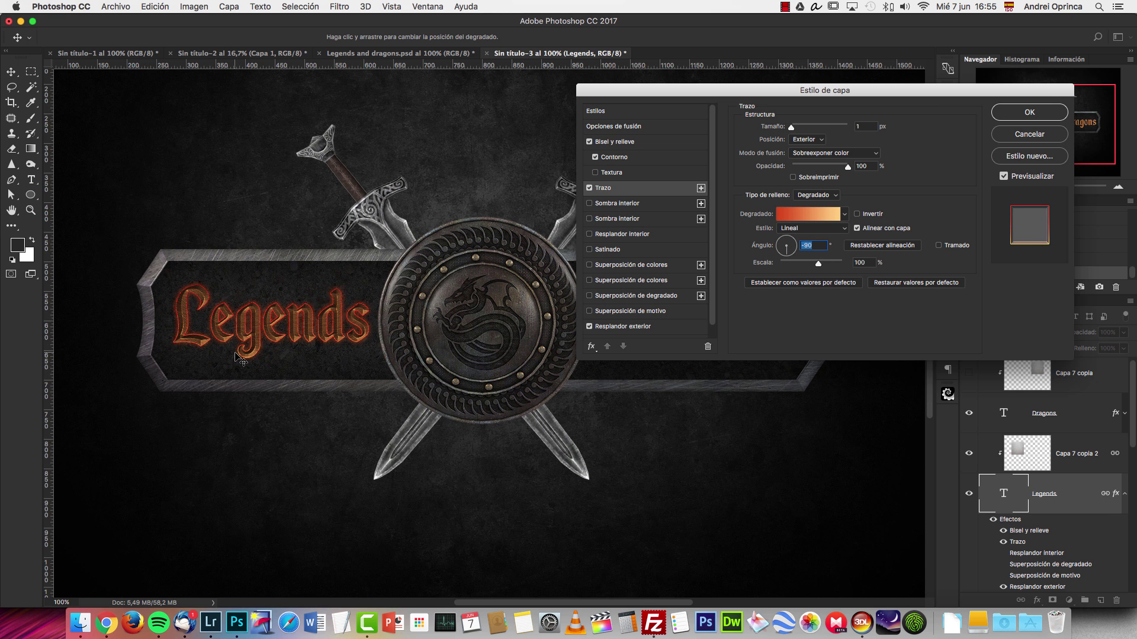
pyautogui.click(590, 188)
pyautogui.click(590, 189)
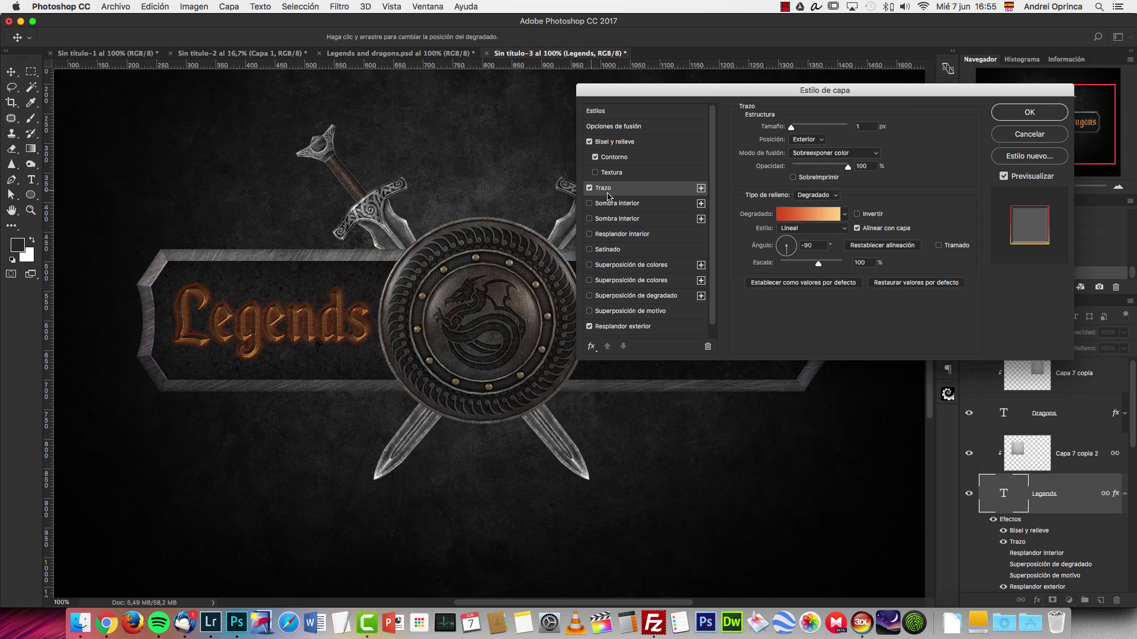
# Step: Try shifting the Stroke gradient over the text and scaling it to 30%, and restore the scale to 100%
pyautogui.moveTo(307, 307)
pyautogui.mouseDown()
pyautogui.moveTo(315, 251)
pyautogui.moveTo(315, 321)
pyautogui.moveTo(325, 264)
pyautogui.moveTo(325, 300)
pyautogui.mouseUp()
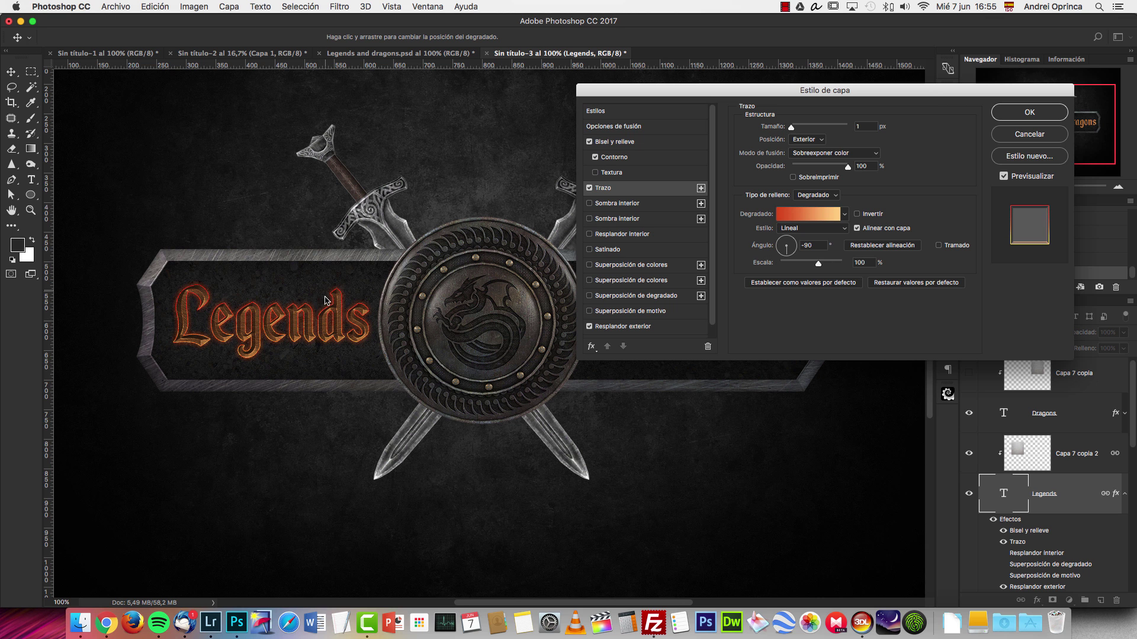
pyautogui.click(866, 264)
pyautogui.doubleClick(858, 263)
pyautogui.write('30')
pyautogui.doubleClick(867, 263)
pyautogui.write('100')
pyautogui.scroll(-1, 657, 268)
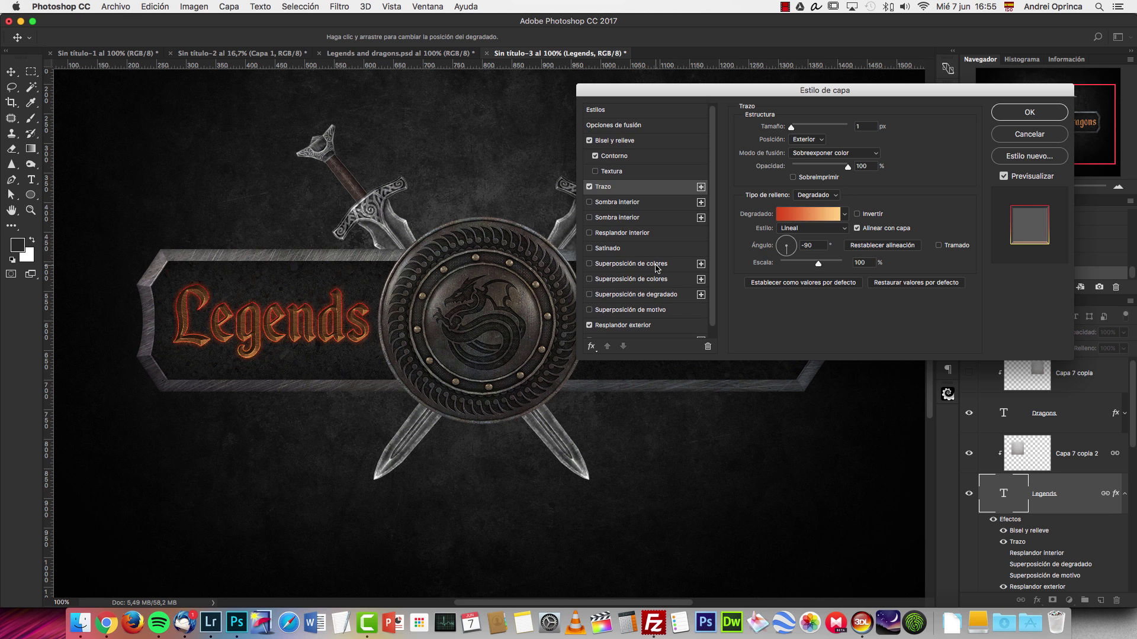
# Step: Turn on the Gradient Overlay for the Legends text and compare the lettering with and without it
pyautogui.click(642, 294)
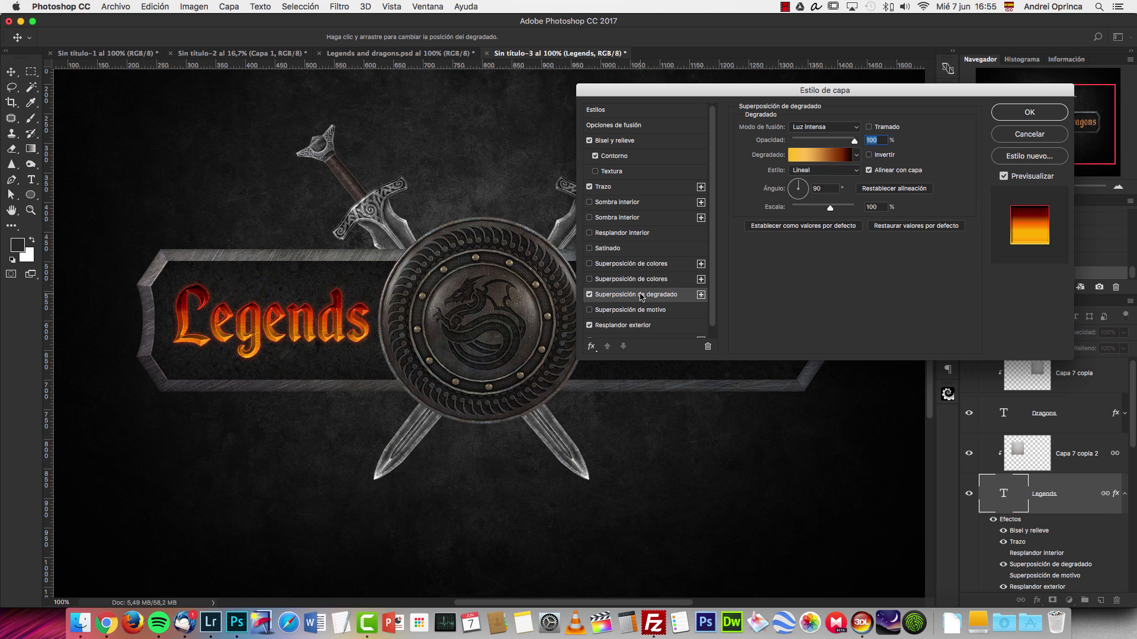
pyautogui.click(591, 295)
pyautogui.click(591, 295)
# Step: Try moving the dark red colour stop of the overlay gradient to 77%, without keeping the change
pyautogui.click(831, 156)
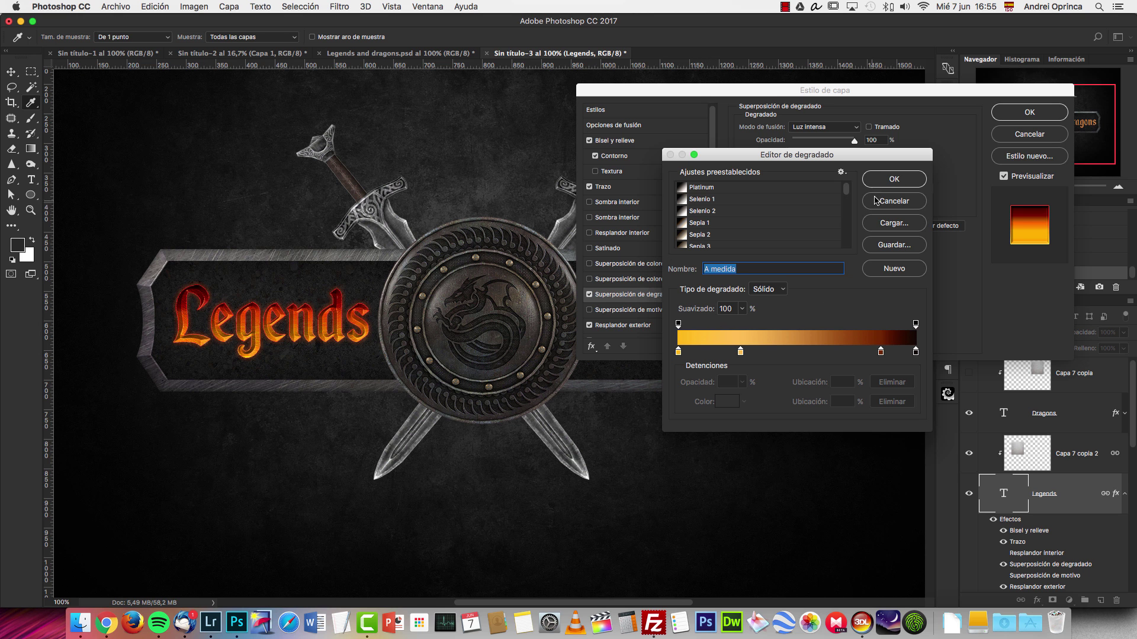
pyautogui.moveTo(880, 352); pyautogui.dragTo(860, 358)
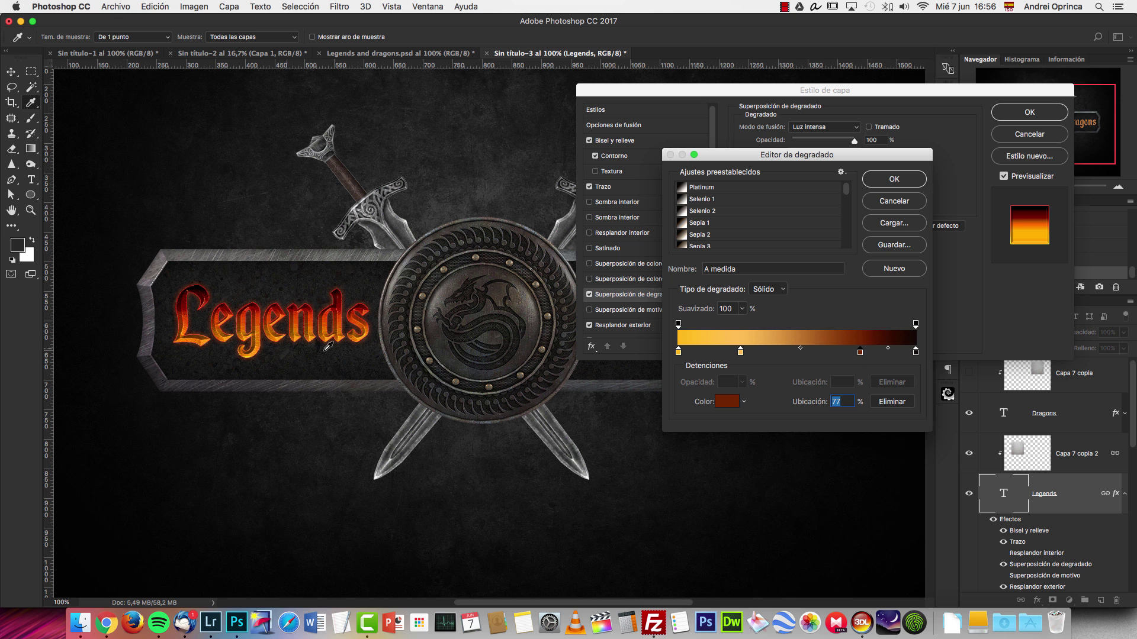
pyautogui.click(888, 201)
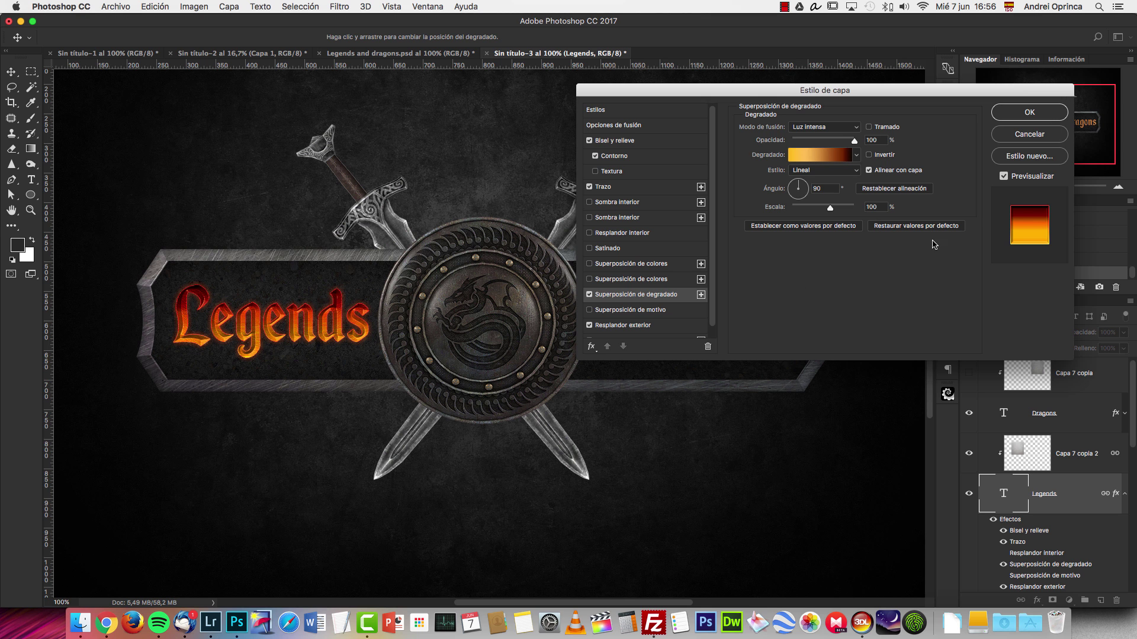
# Step: Apply the layer style to the Legends text and show the Styles panel
pyautogui.click(1036, 115)
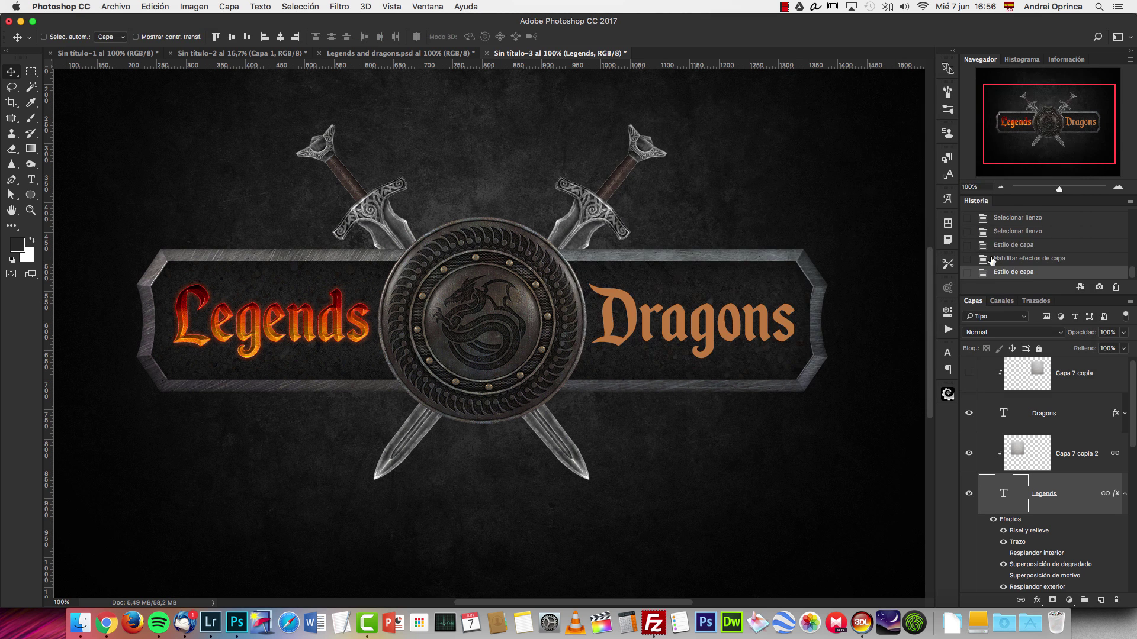
pyautogui.click(427, 7)
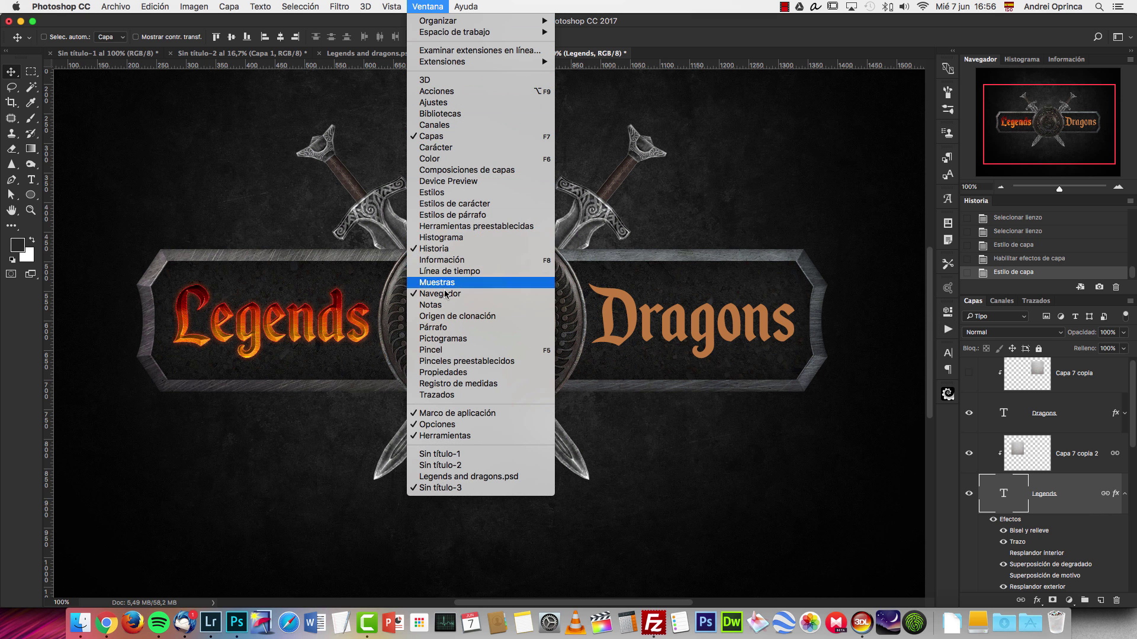
pyautogui.click(458, 195)
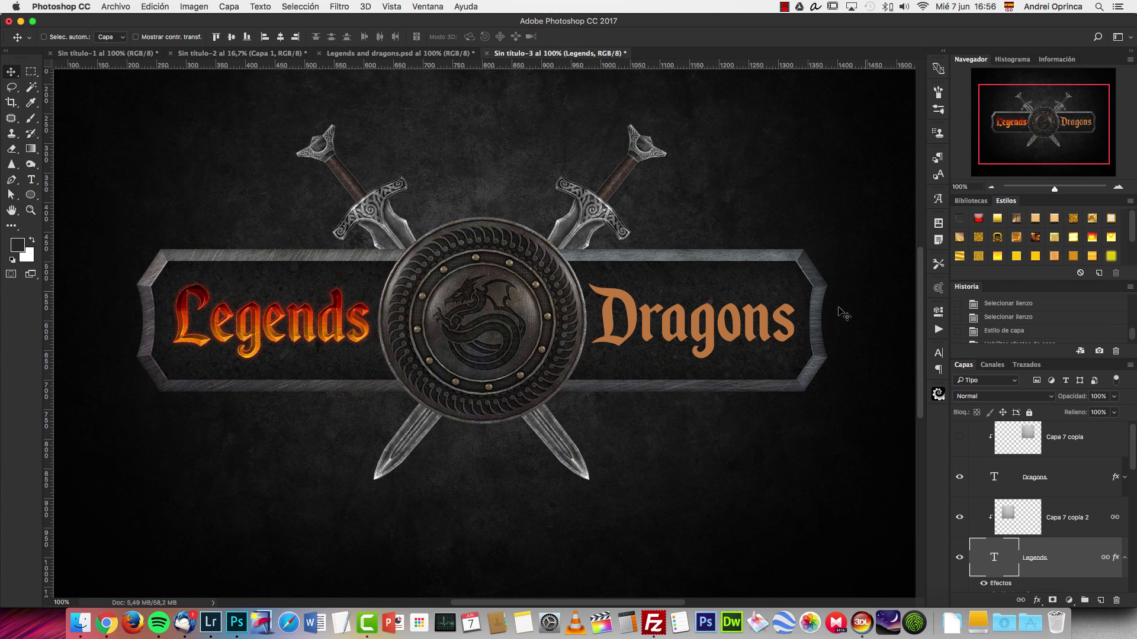
# Step: Turn on the Inner Glow for the Legends text and check its settings
pyautogui.scroll(-5, 1072, 554)
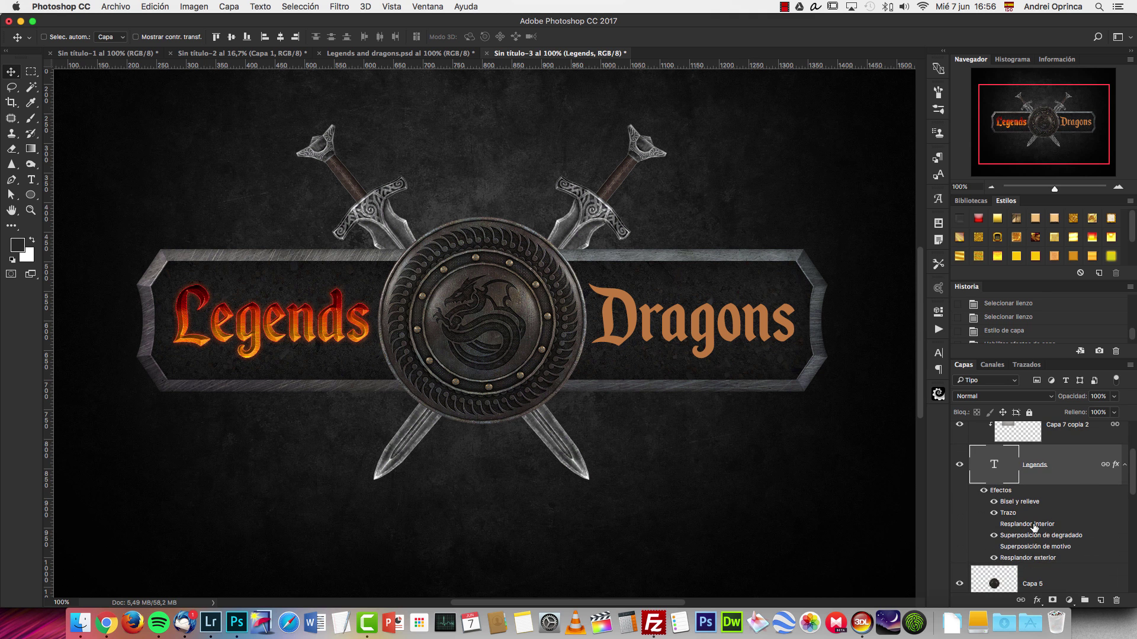
pyautogui.doubleClick(1027, 525)
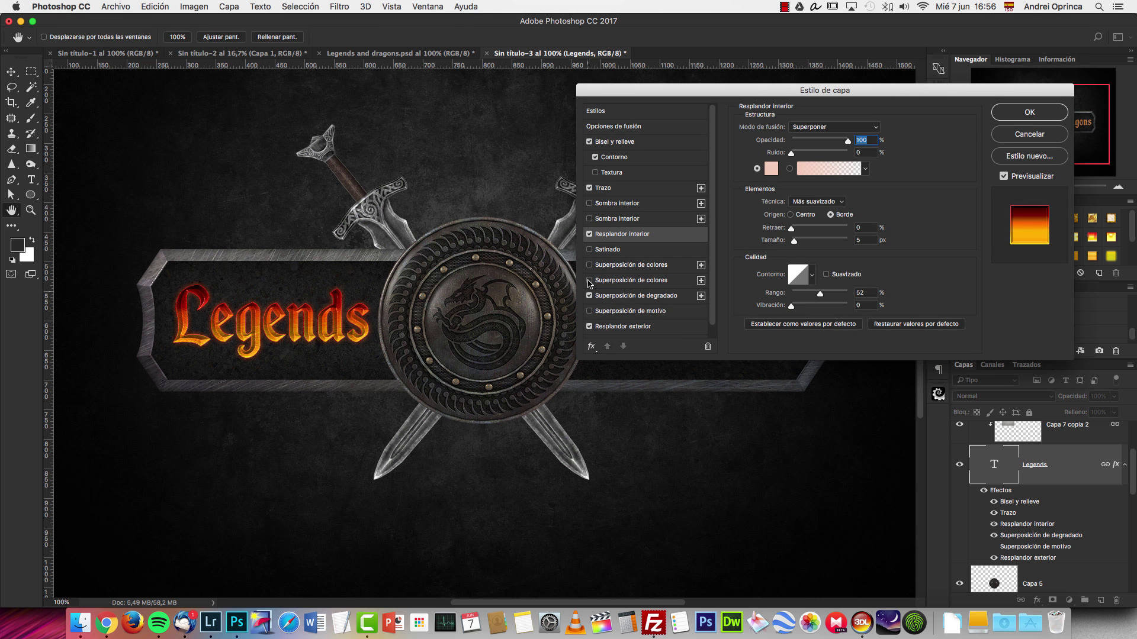
pyautogui.click(590, 235)
pyautogui.click(589, 234)
# Step: Compare the Legends lettering up close with and without the Inner Glow
pyautogui.scroll(5, 218, 334)
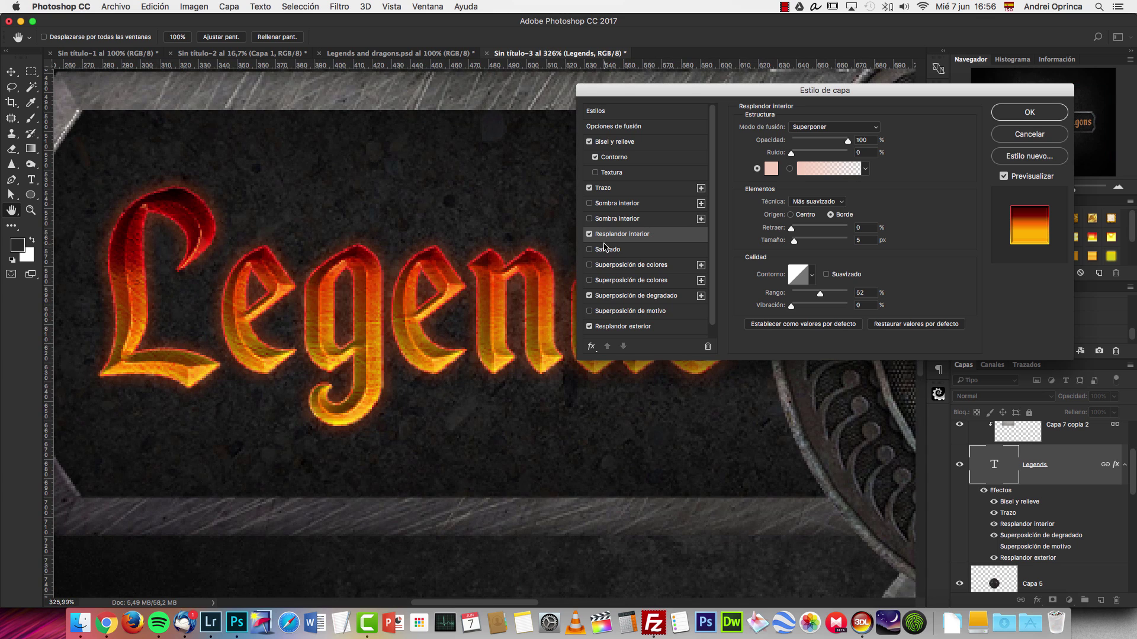
pyautogui.click(587, 235)
pyautogui.click(587, 235)
pyautogui.click(587, 235)
pyautogui.click(587, 235)
pyautogui.scroll(-6, 527, 237)
pyautogui.scroll(4, 370, 325)
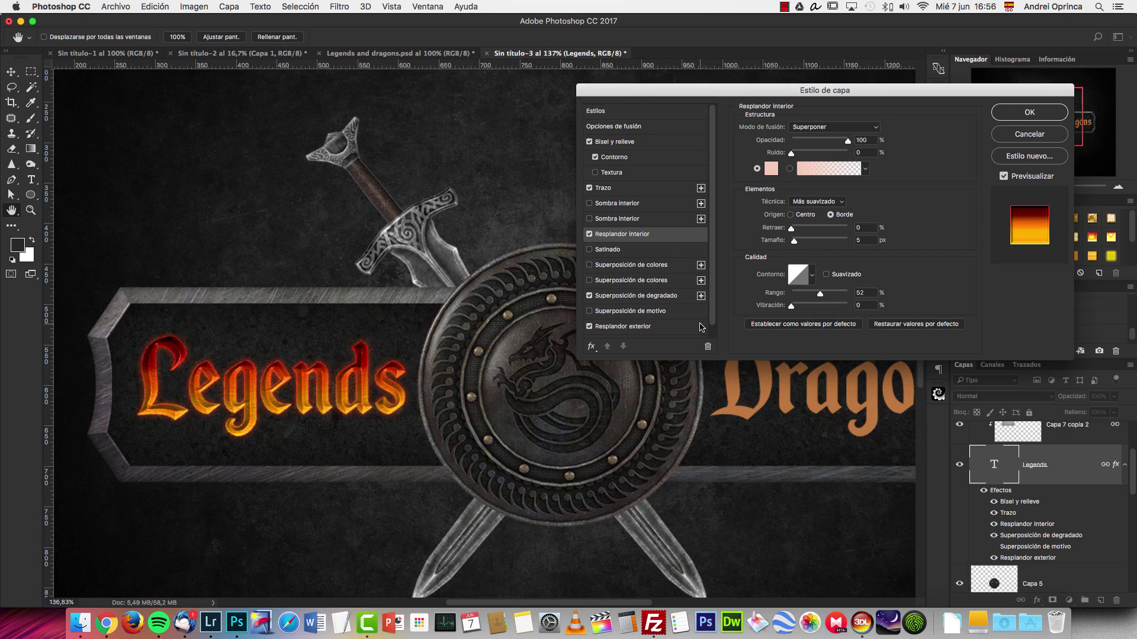
# Step: Turn on the Pattern Overlay for the Legends text, apply the layer style and view the image at 100%
pyautogui.click(589, 313)
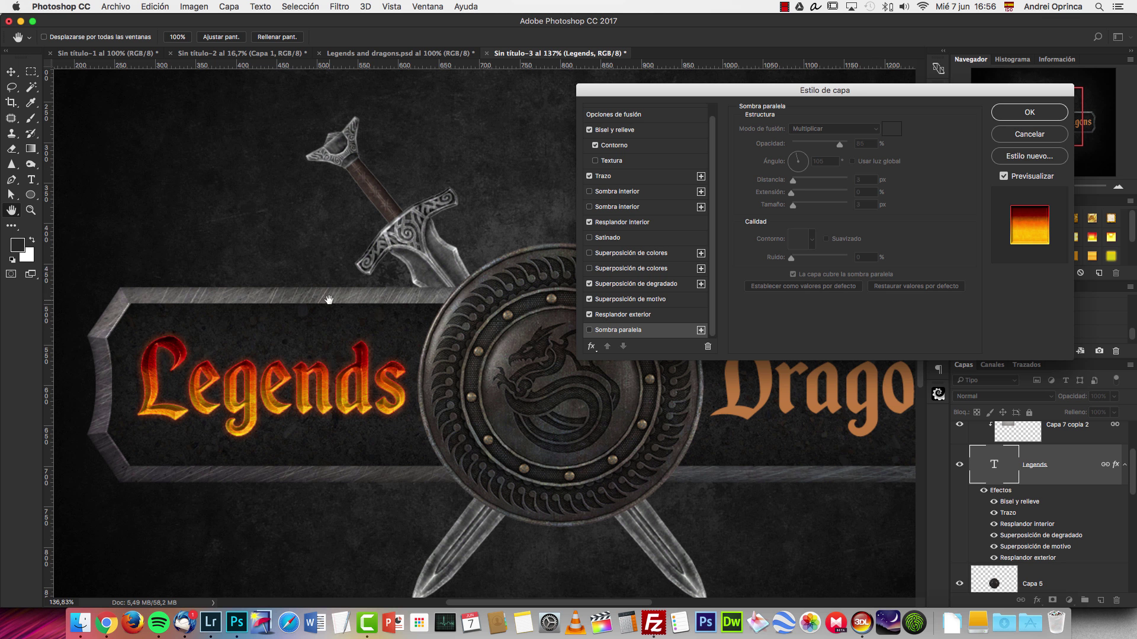
pyautogui.click(1044, 106)
pyautogui.press('super+1')
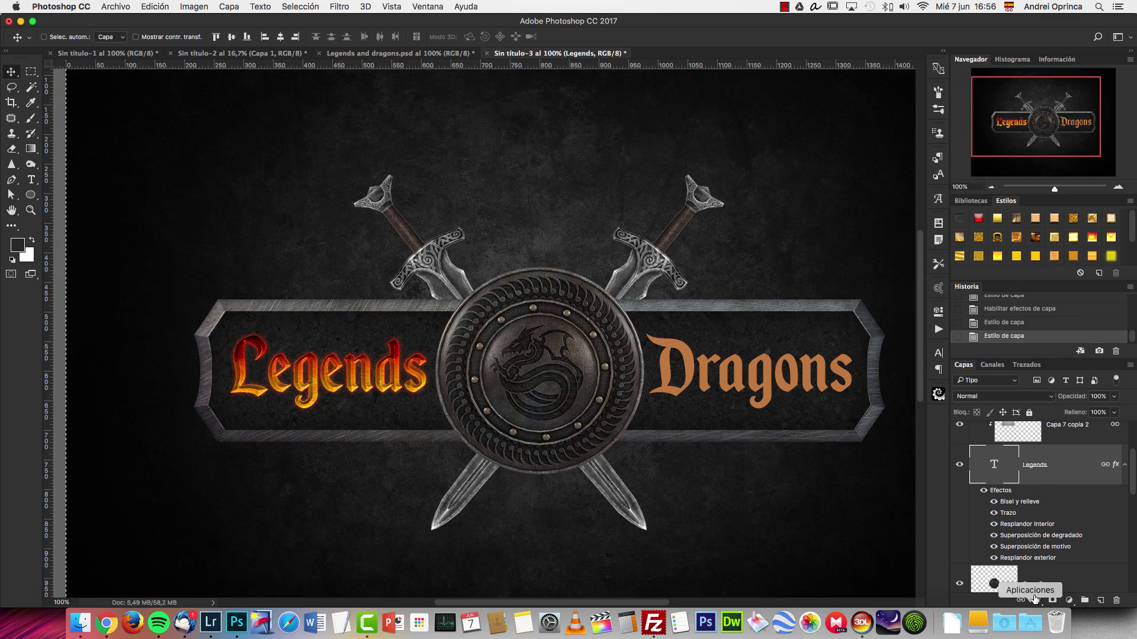
# Step: Open the Pattern Overlay settings of the Legends text and compare the lettering with and without the effect
pyautogui.doubleClick(1026, 548)
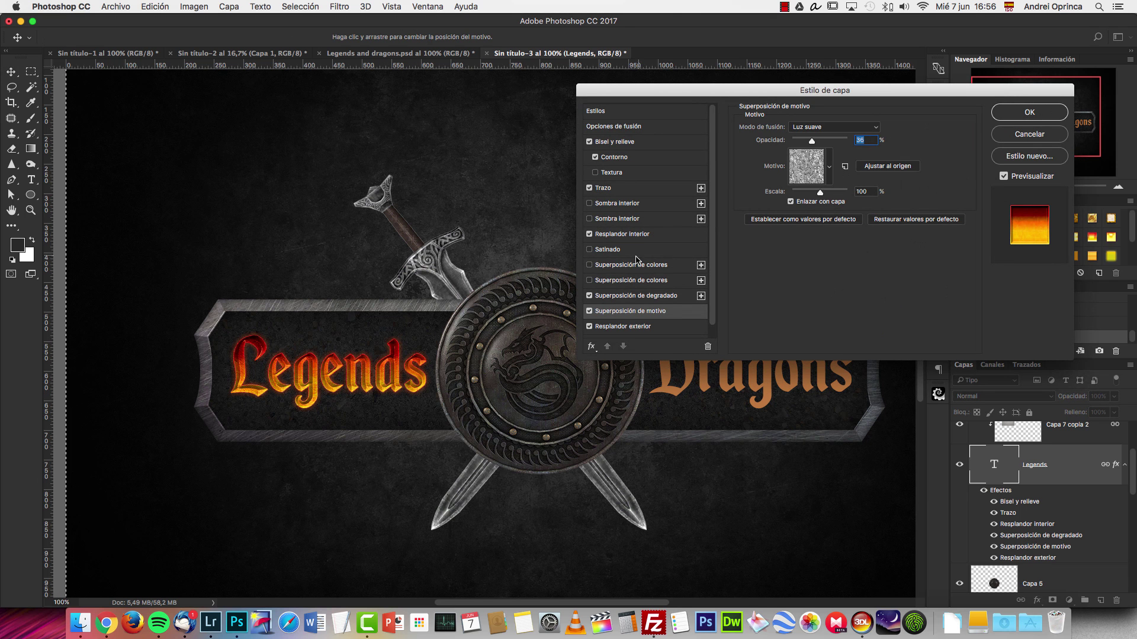
pyautogui.click(590, 311)
pyautogui.click(590, 312)
# Step: Try the Pattern Overlay at 100% opacity and look through the available patterns
pyautogui.moveTo(821, 146); pyautogui.dragTo(859, 145)
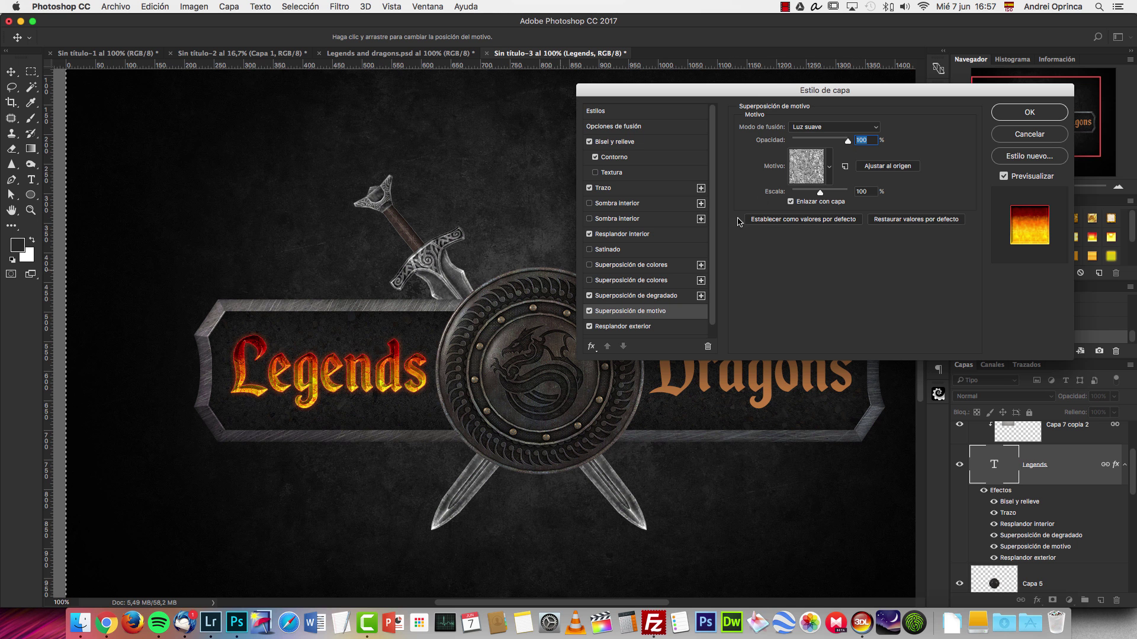
pyautogui.click(830, 167)
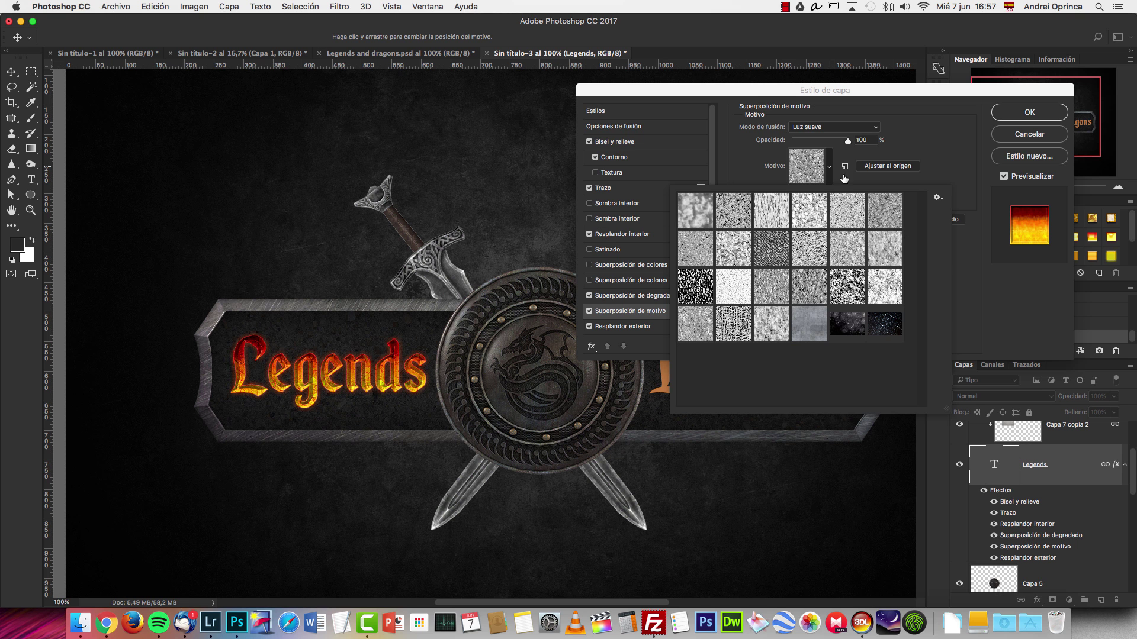
pyautogui.click(888, 145)
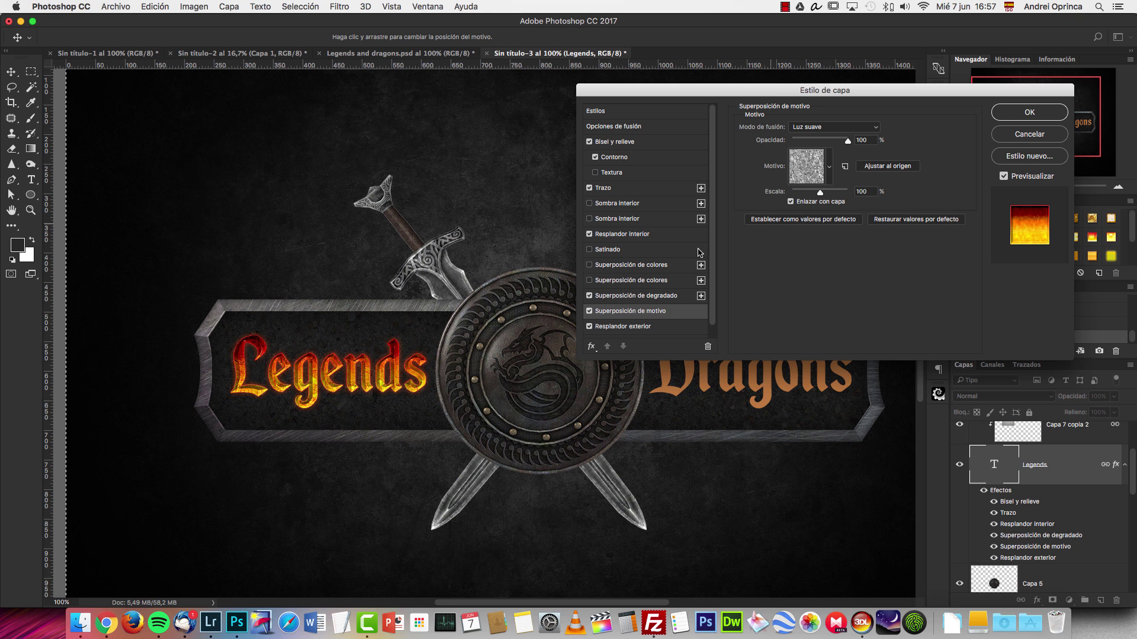
# Step: Compare the Legends text with the Gradient Overlay and Pattern Overlay switched off and on again
pyautogui.click(589, 296)
pyautogui.click(589, 296)
pyautogui.click(590, 296)
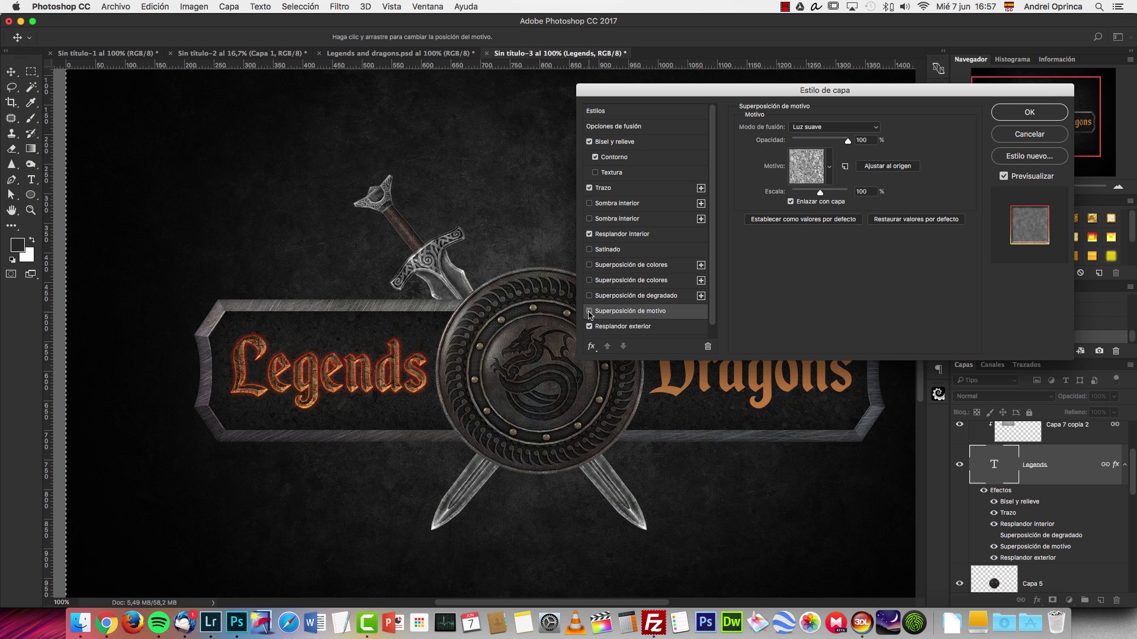
pyautogui.click(590, 312)
pyautogui.click(590, 296)
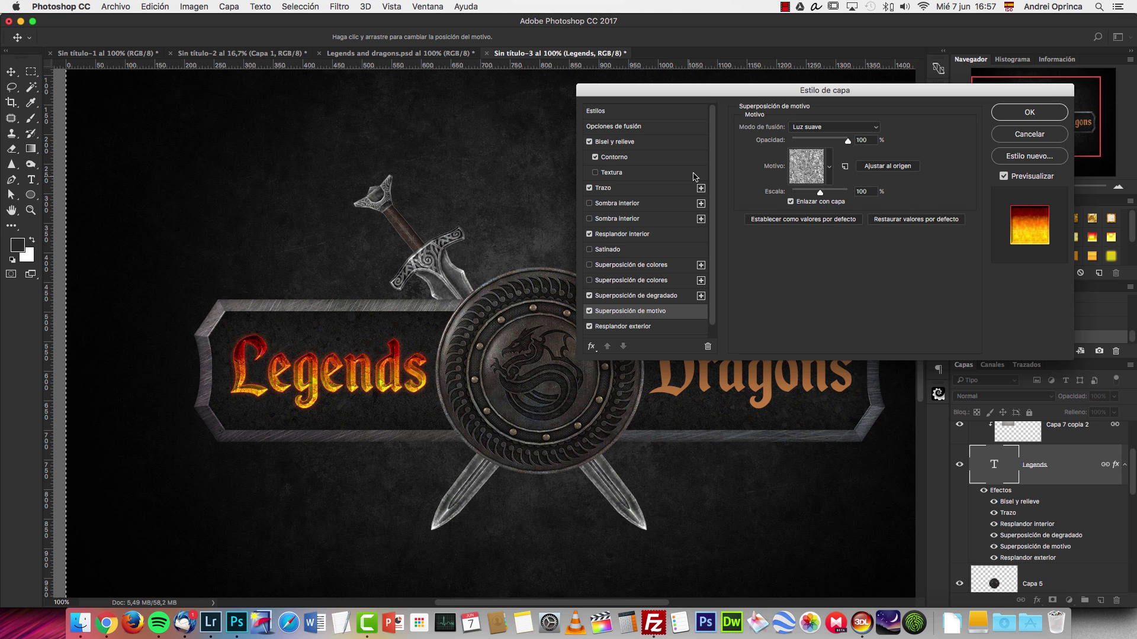
# Step: Set the Pattern Overlay opacity to 50% and apply the layer style to the Legends text
pyautogui.doubleClick(860, 140)
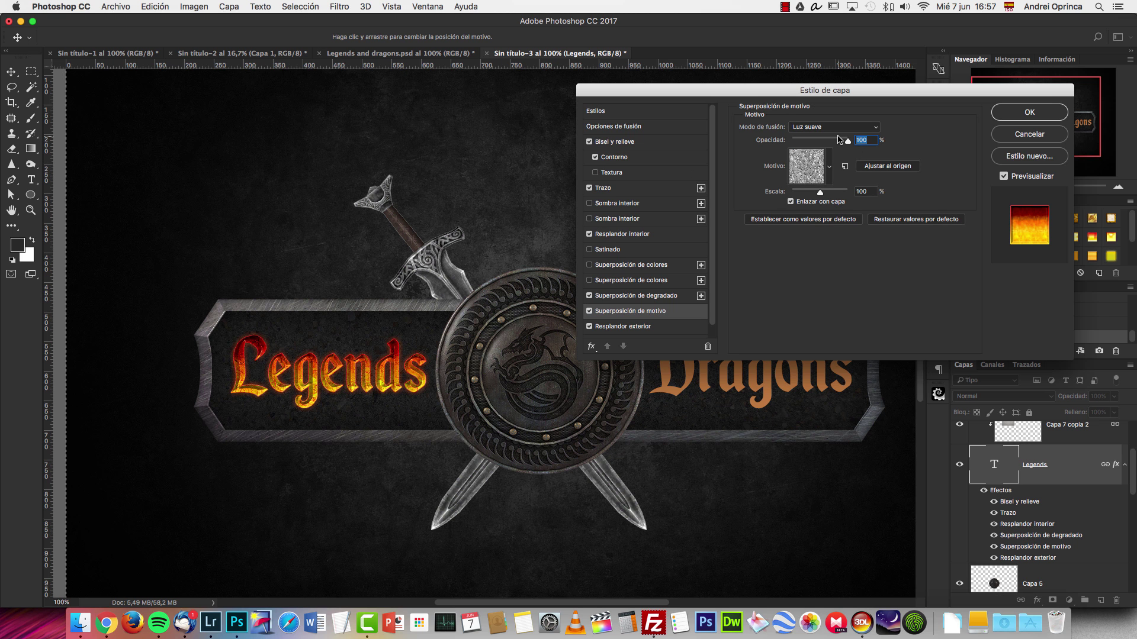
pyautogui.write('50')
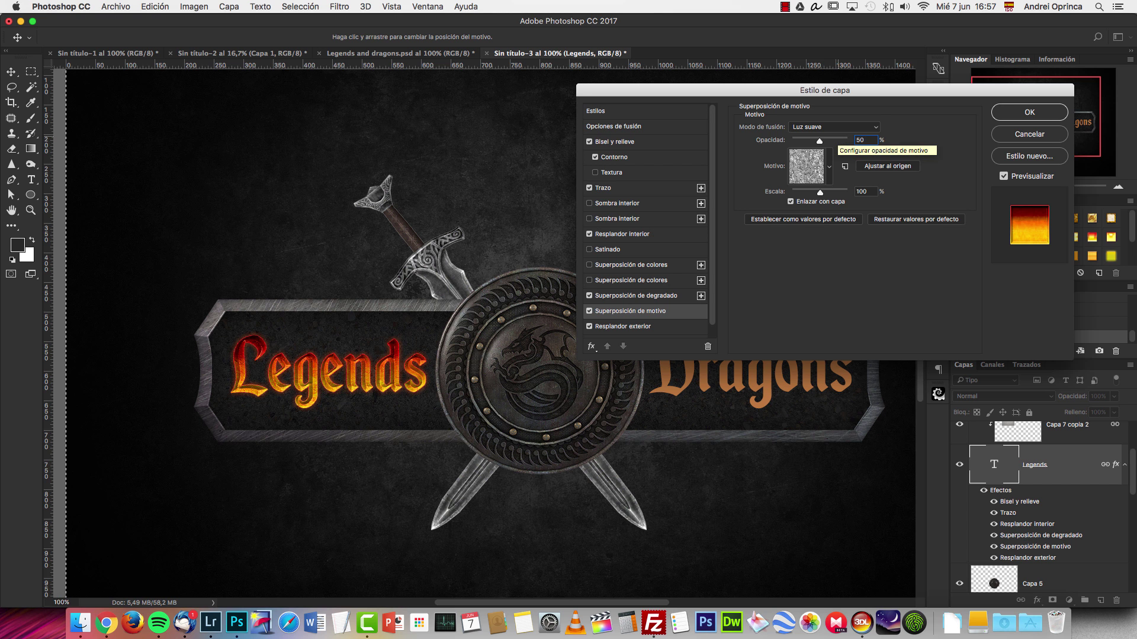
pyautogui.click(1030, 113)
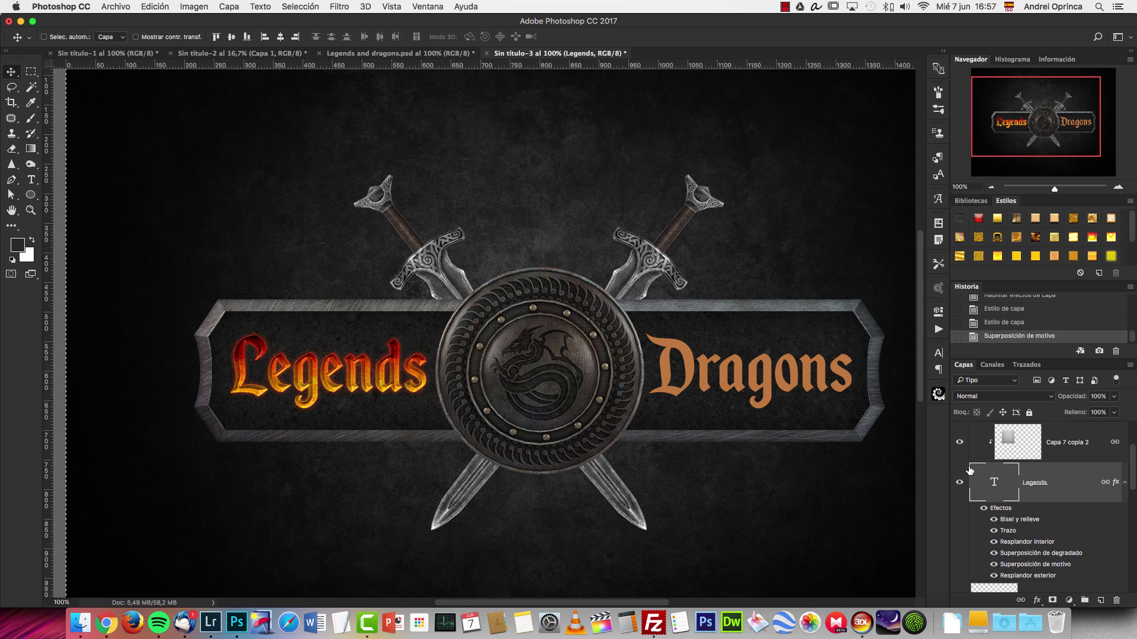
# Step: Copy all layer effects from the Legends text to the Dragons text and clear the active selection
pyautogui.scroll(3, 1007, 504)
pyautogui.scroll(1, 989, 468)
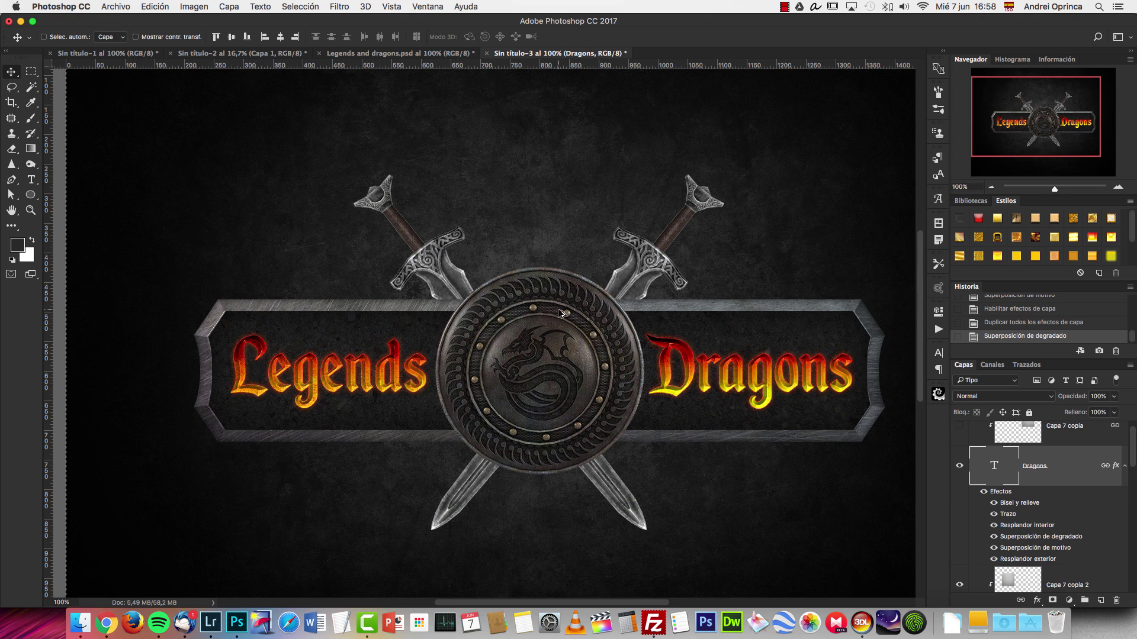
pyautogui.moveTo(563, 314); pyautogui.dragTo(554, 348)
pyautogui.press('super+d')
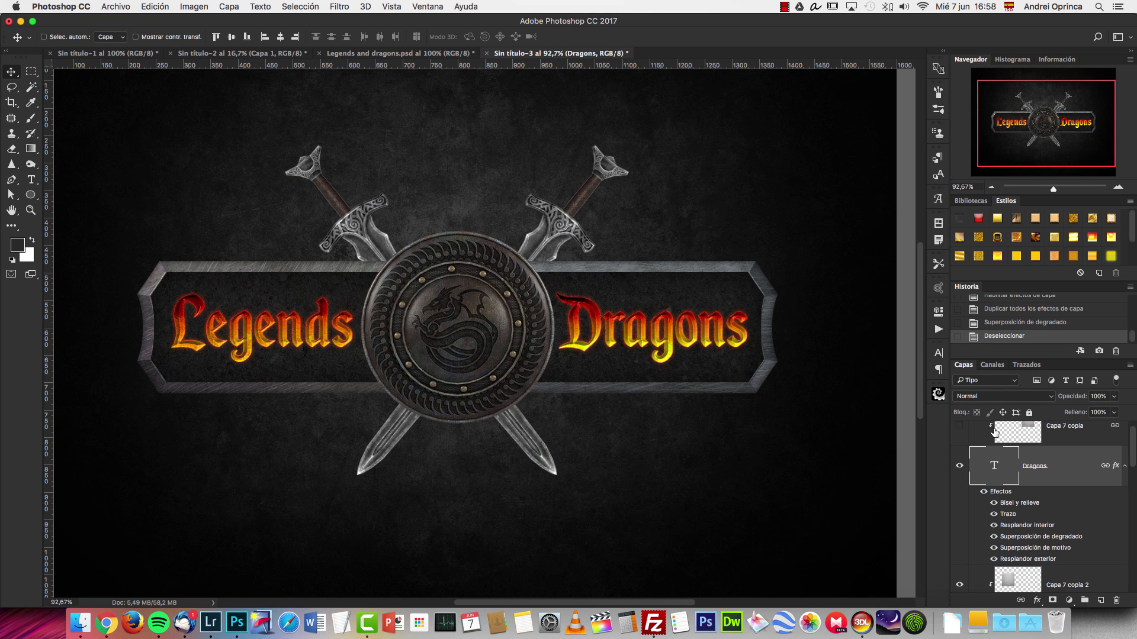
# Step: Add a Drop Shadow to the dragon shield layer with distance 0 px, spread about 15% and size about 46 px
pyautogui.keyDown('super'); pyautogui.click(516, 351); pyautogui.keyUp('super')
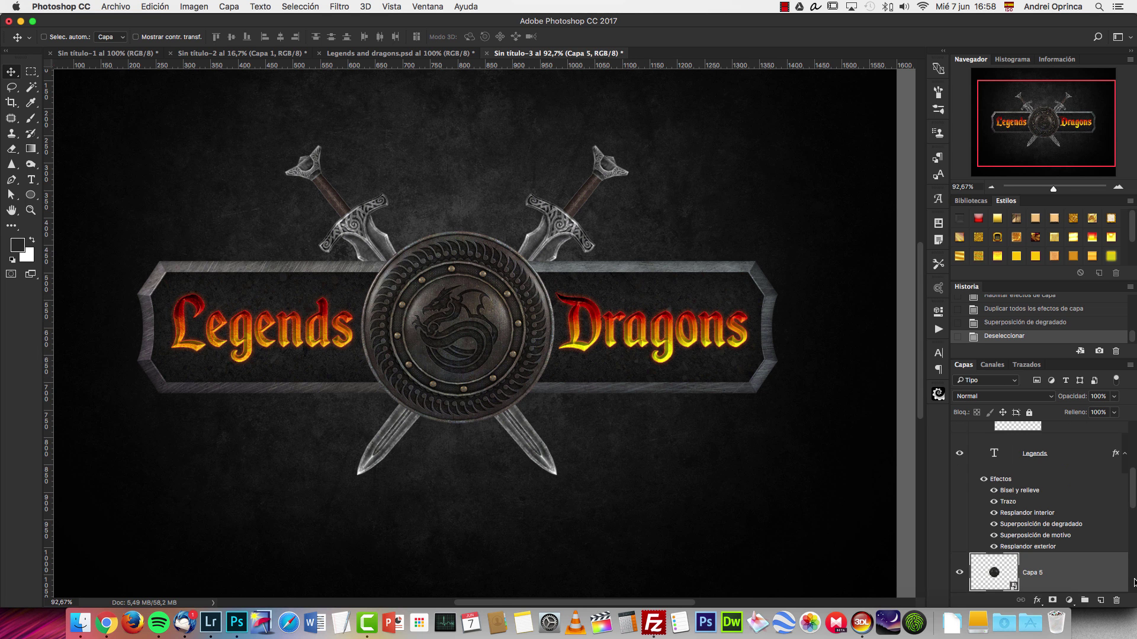
pyautogui.doubleClick(1082, 569)
pyautogui.moveTo(476, 65); pyautogui.dragTo(1066, 119)
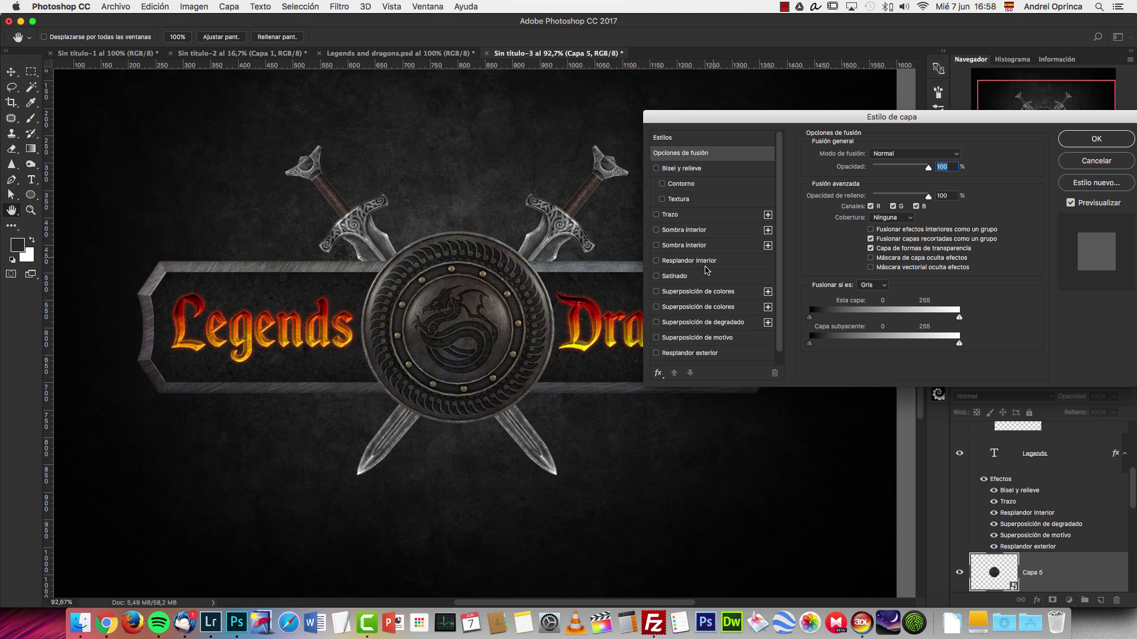
pyautogui.scroll(-1, 705, 308)
pyautogui.click(687, 357)
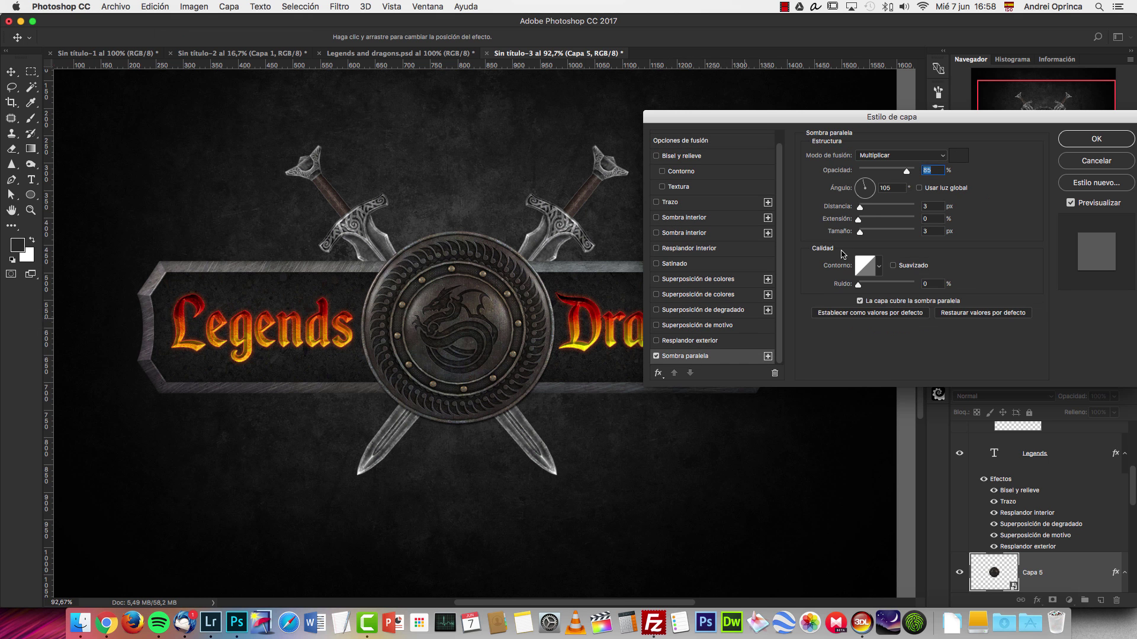
pyautogui.moveTo(860, 208)
pyautogui.mouseDown()
pyautogui.moveTo(873, 207)
pyautogui.moveTo(858, 207)
pyautogui.moveTo(872, 234)
pyautogui.moveTo(868, 222)
pyautogui.mouseUp()
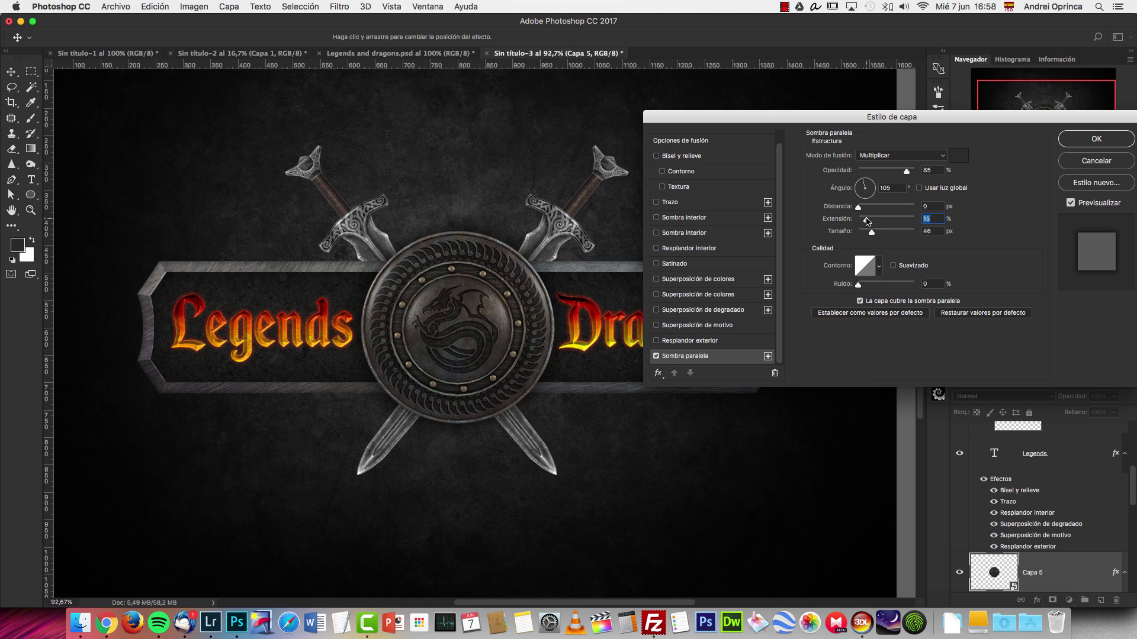
pyautogui.click(1103, 141)
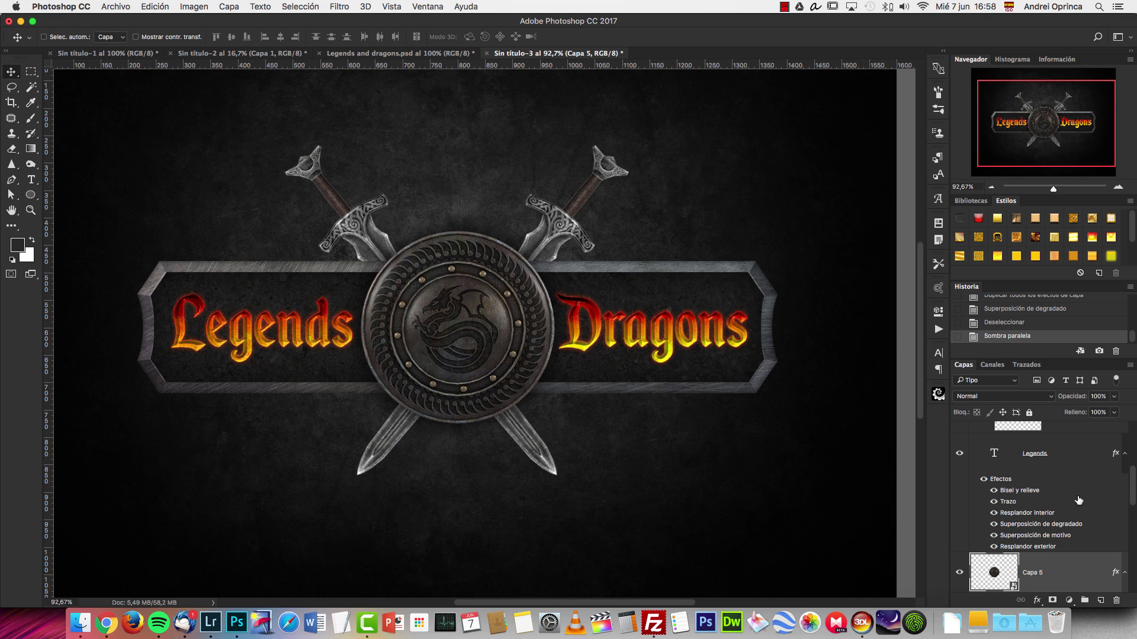
# Step: Convert the shield's Drop Shadow effect into a separate layer beneath Capa 5
pyautogui.moveTo(1134, 494)
pyautogui.mouseDown()
pyautogui.moveTo(1135, 519)
pyautogui.moveTo(1135, 506)
pyautogui.mouseUp()
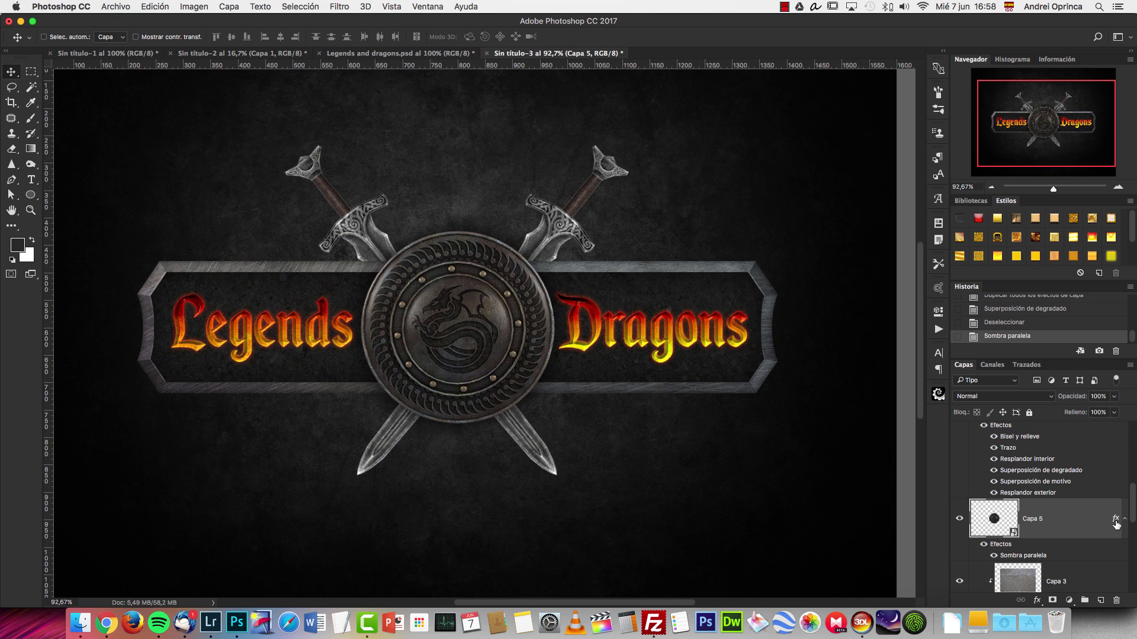
pyautogui.rightClick(1116, 520)
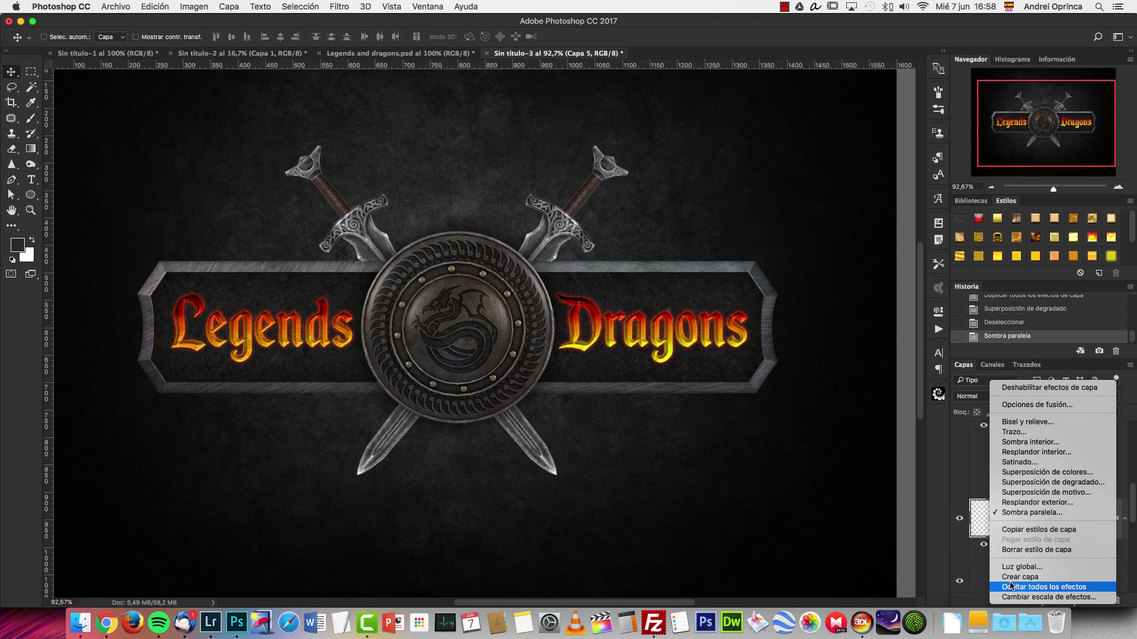
pyautogui.click(1029, 578)
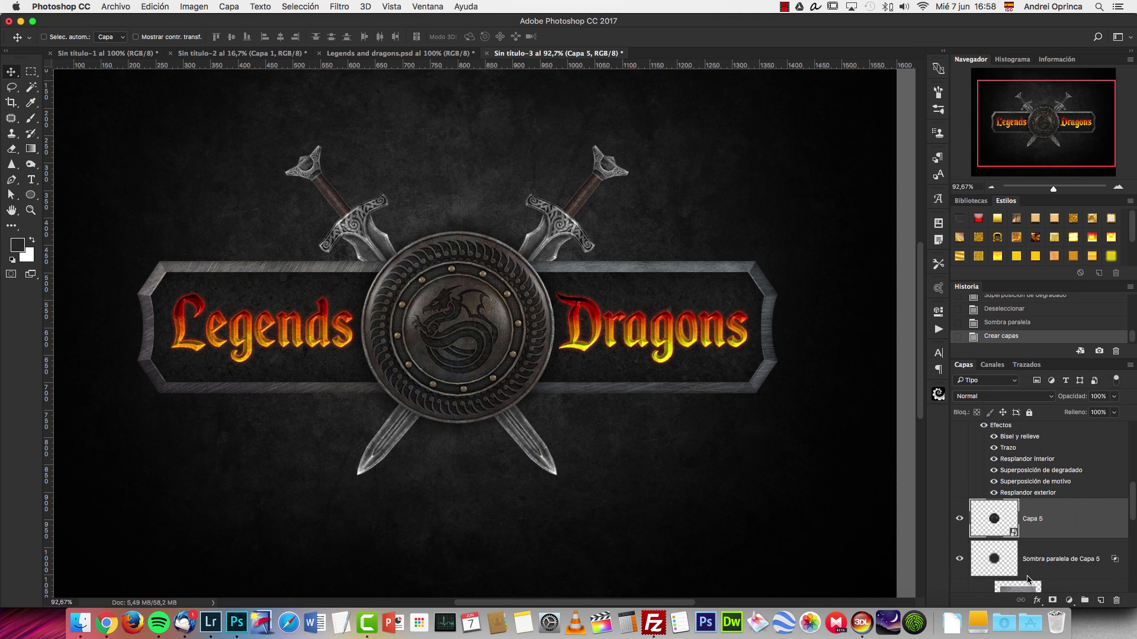
pyautogui.scroll(-1, 1090, 545)
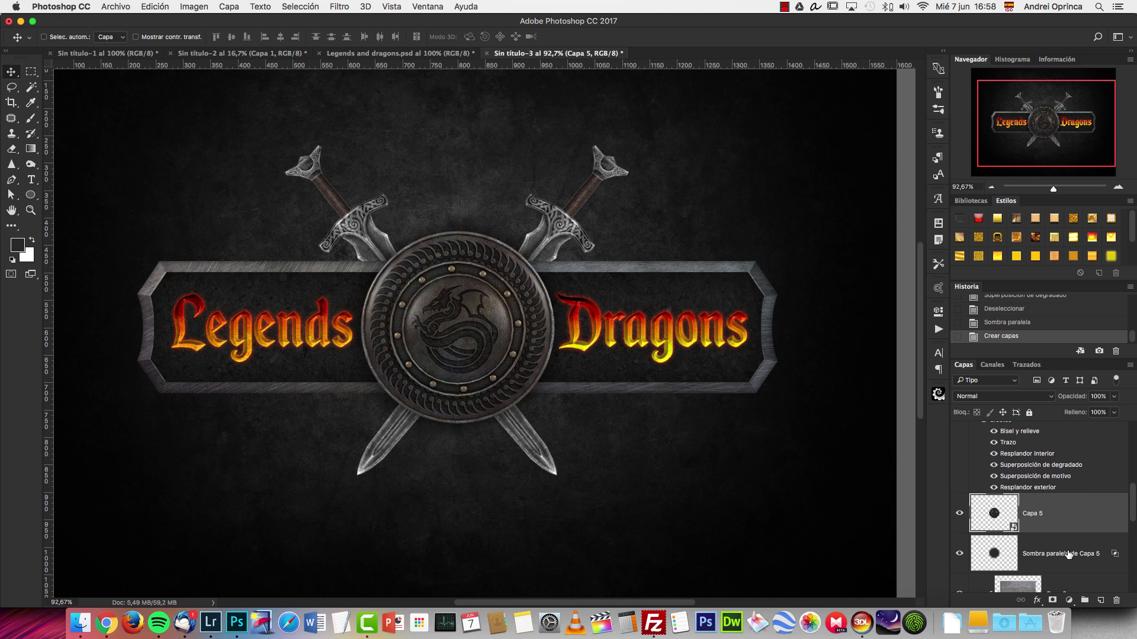
# Step: Make the shield's shadow layer active and load the outline of the outer plaque shape, forma 1, as a selection
pyautogui.click(1069, 554)
pyautogui.scroll(-3, 1075, 544)
pyautogui.keyDown('super'); pyautogui.click(1000, 529); pyautogui.keyUp('super')
pyautogui.scroll(-2, 1046, 531)
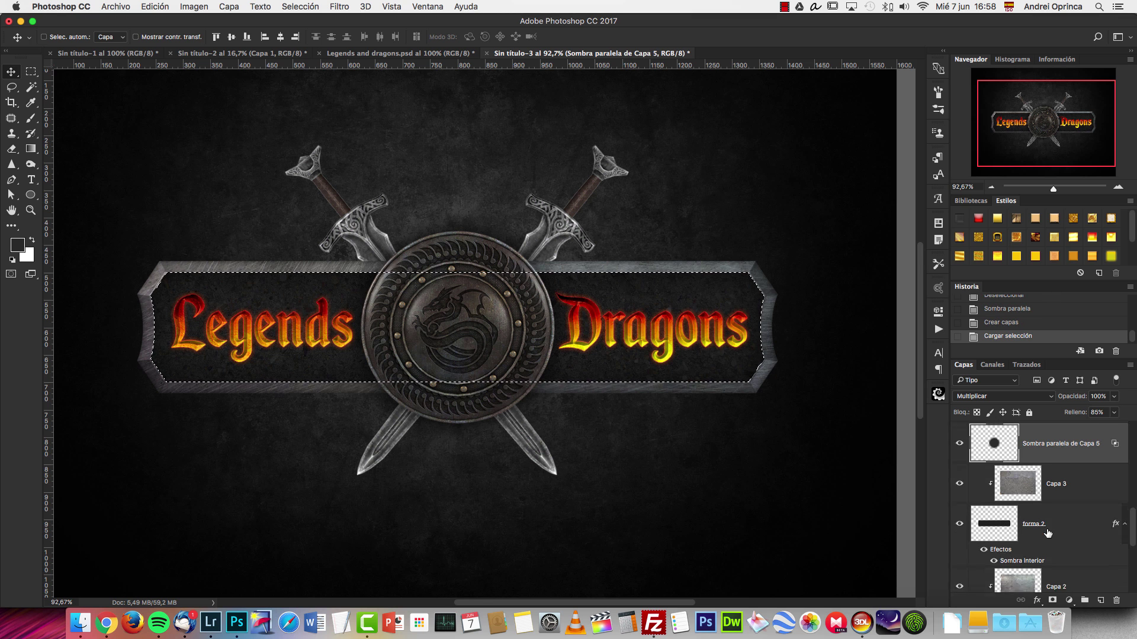
pyautogui.keyDown('super'); pyautogui.click(993, 575); pyautogui.keyUp('super')
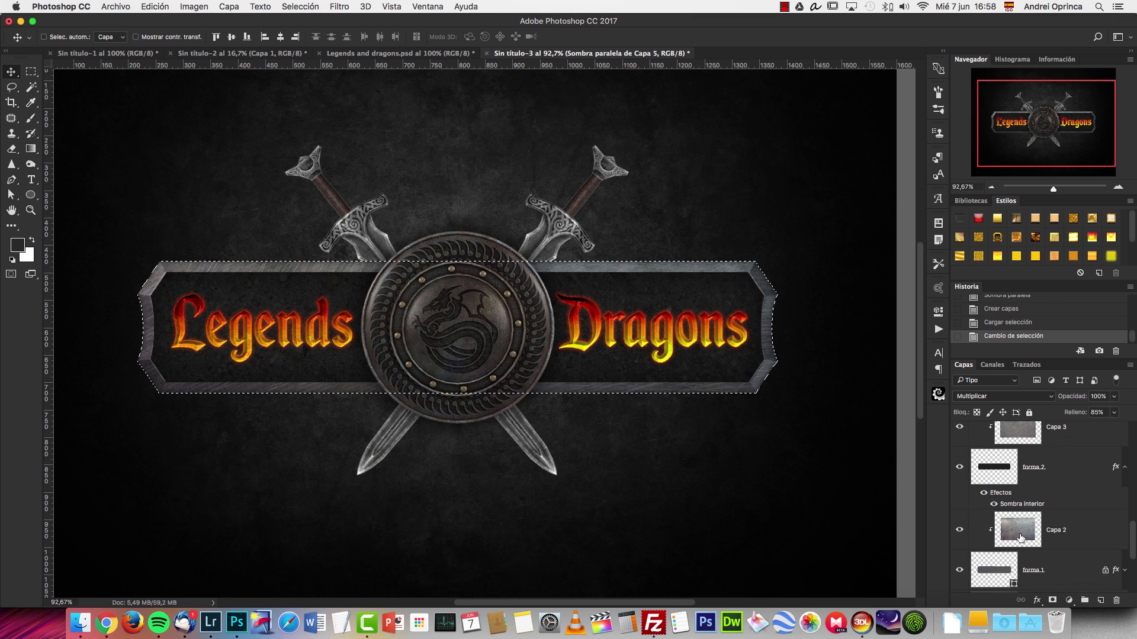
# Step: Mask the shield's shadow layer so the shadow shows only inside the plaque outline, and compare with the mask off and on
pyautogui.scroll(2, 1047, 509)
pyautogui.scroll(1, 1047, 507)
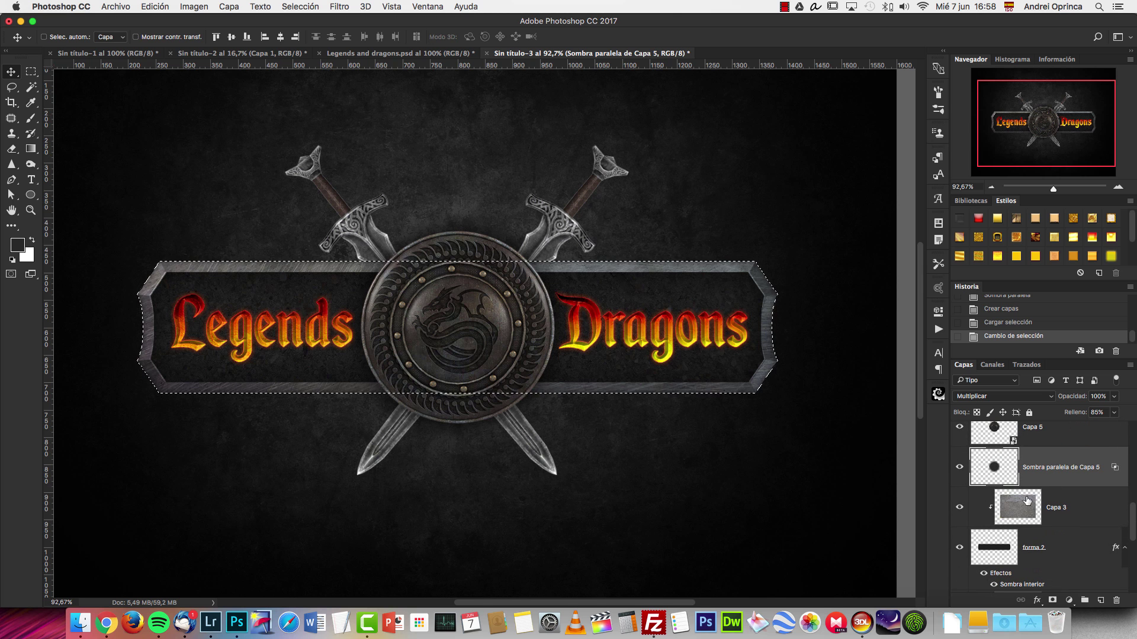
pyautogui.click(1052, 600)
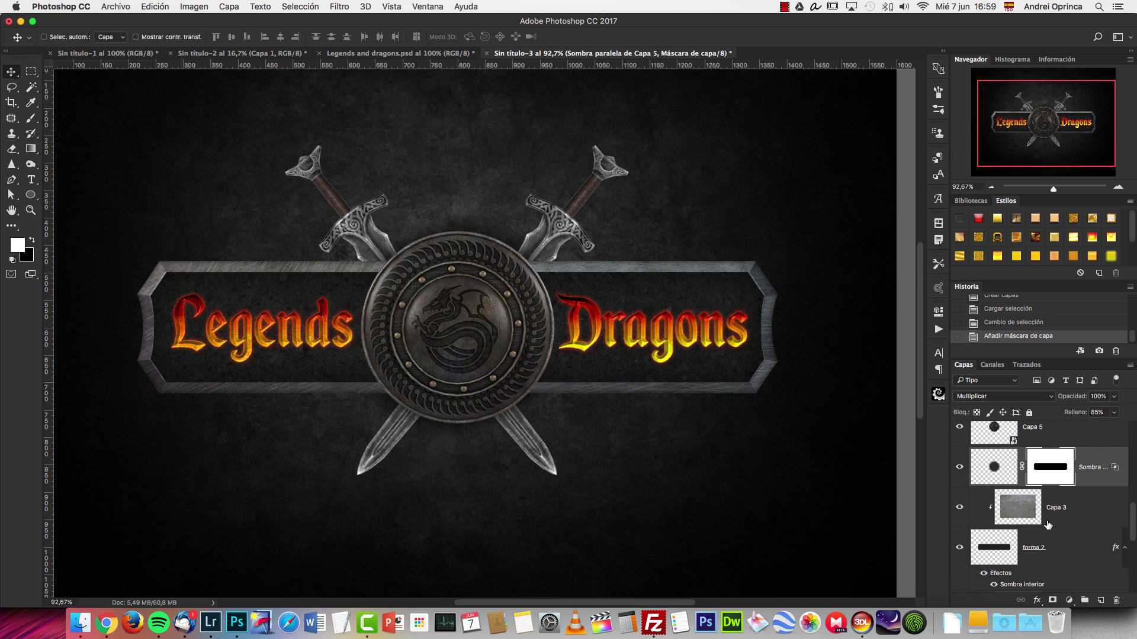
pyautogui.press('super+i')
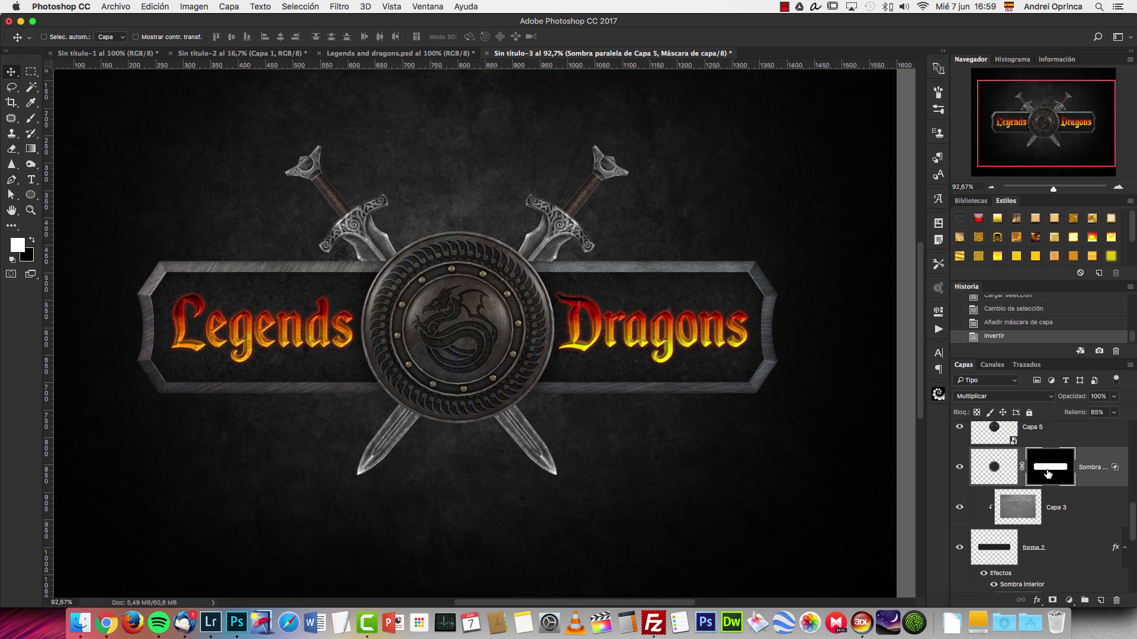
pyautogui.keyDown('shift'); pyautogui.click(1042, 471); pyautogui.keyUp('shift')
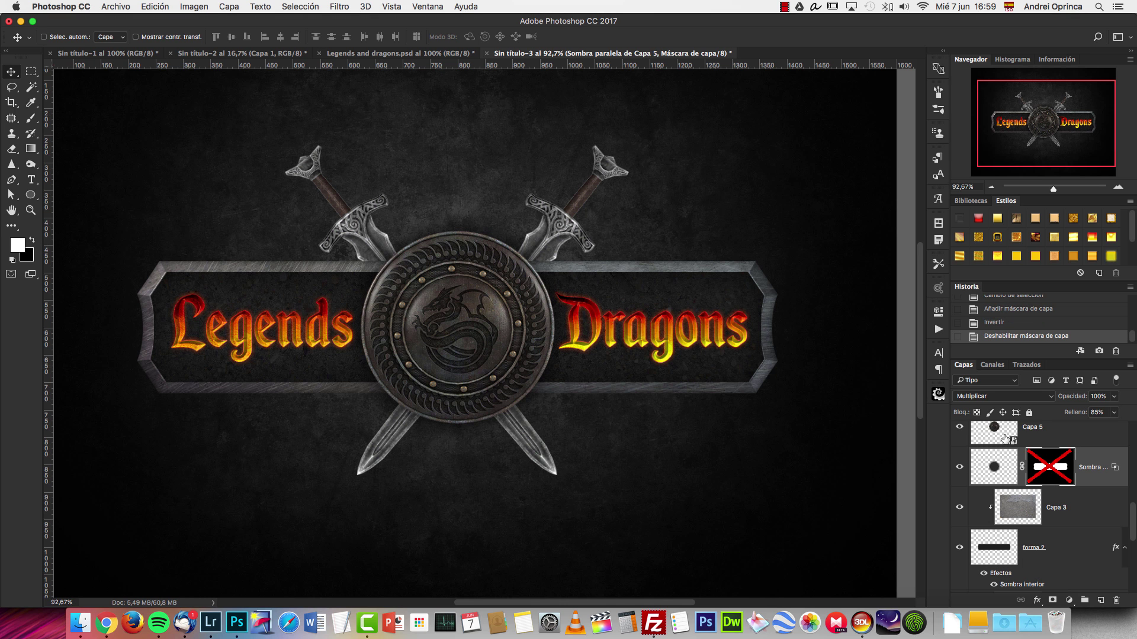
pyautogui.keyDown('shift'); pyautogui.click(1055, 463); pyautogui.keyUp('shift')
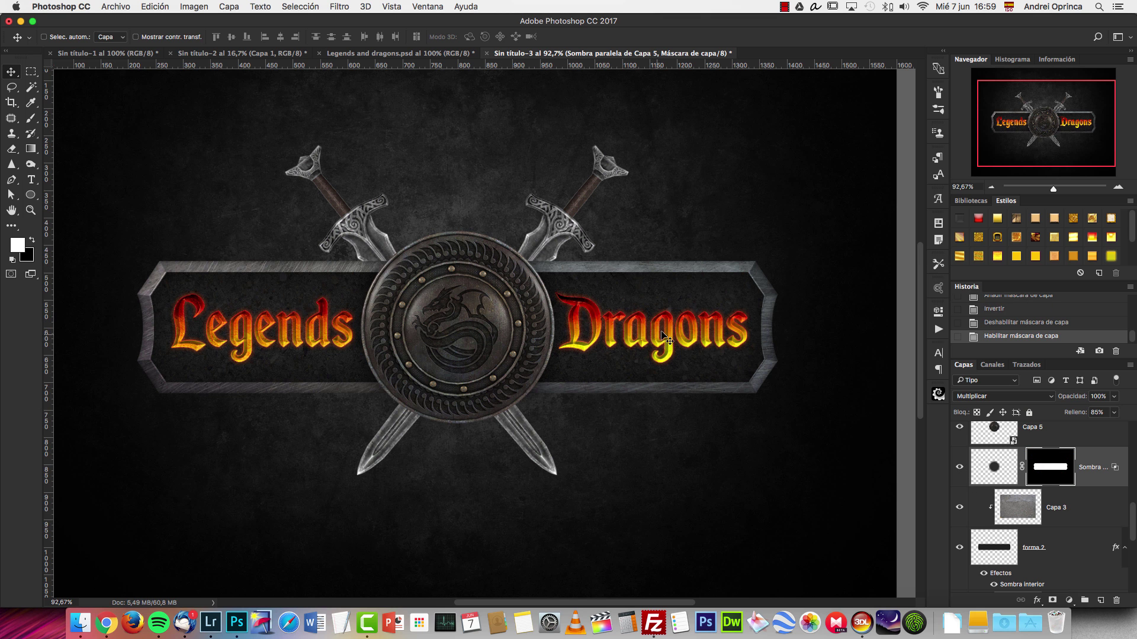
# Step: Enable the layer effects on sword layer Capa 4 and compare its Drop Shadow hidden and shown
pyautogui.scroll(-5, 1019, 486)
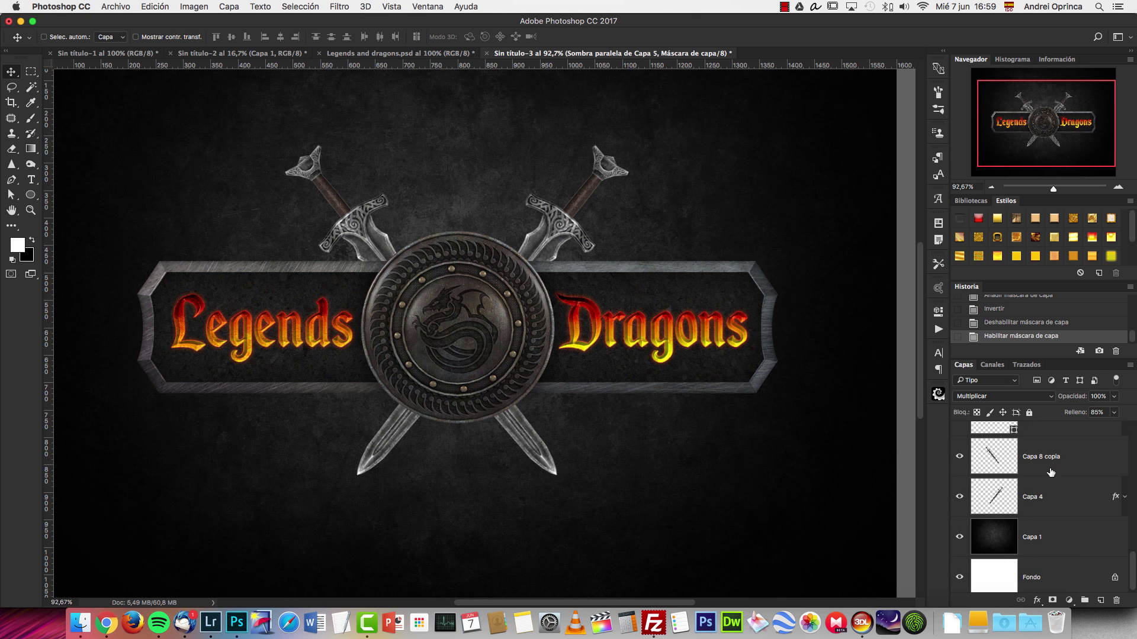
pyautogui.click(1125, 496)
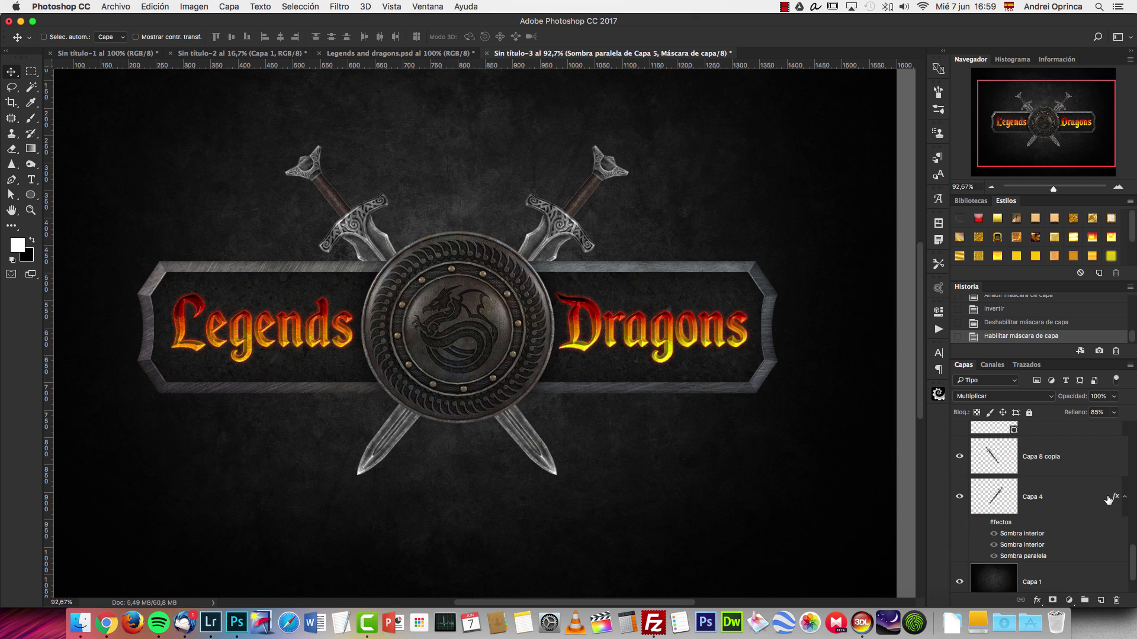
pyautogui.click(983, 522)
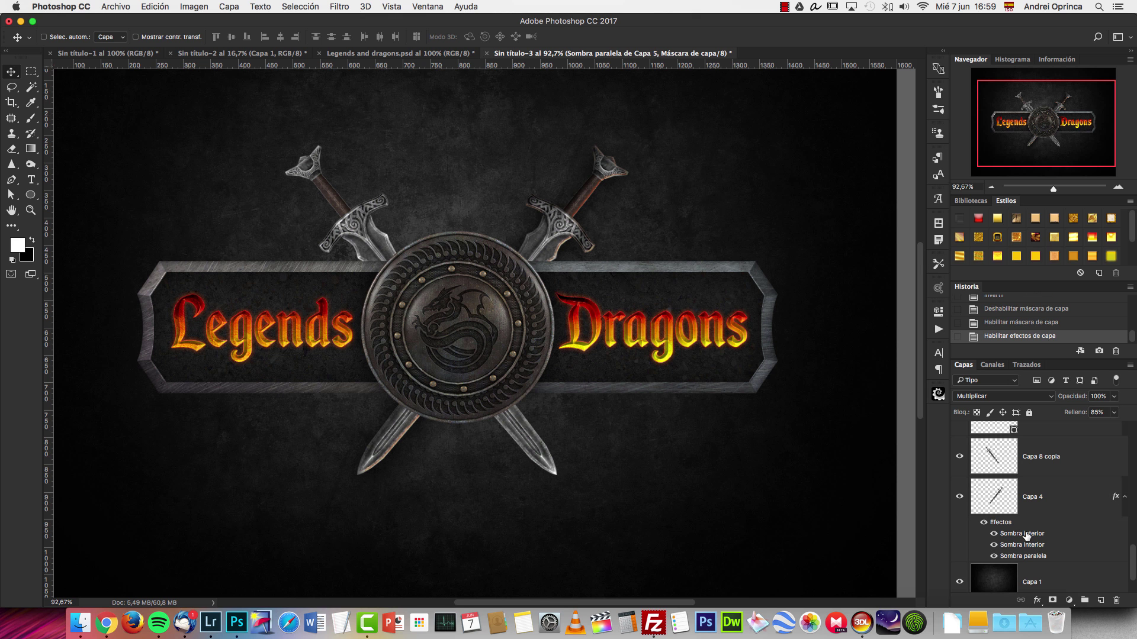
pyautogui.click(995, 557)
pyautogui.click(994, 557)
pyautogui.click(994, 557)
pyautogui.click(994, 557)
# Step: Change the color of Capa 4's second Inner Shadow effect to light orange #ffab66
pyautogui.doubleClick(1015, 545)
pyautogui.moveTo(627, 167); pyautogui.dragTo(907, 345)
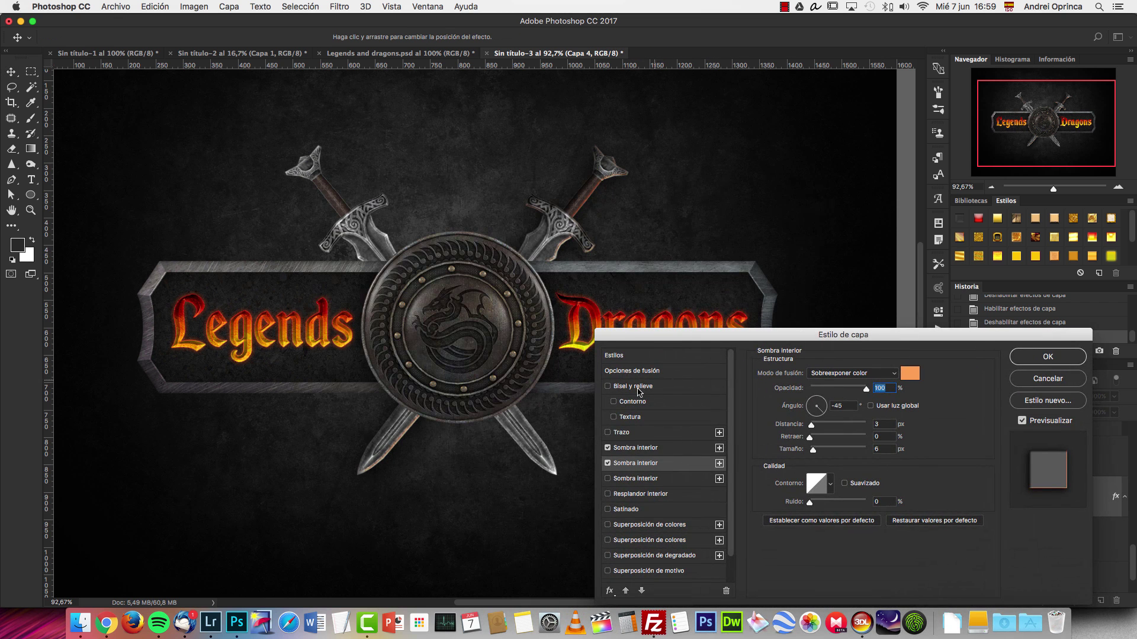
pyautogui.click(609, 449)
pyautogui.click(610, 449)
pyautogui.click(608, 465)
pyautogui.click(910, 374)
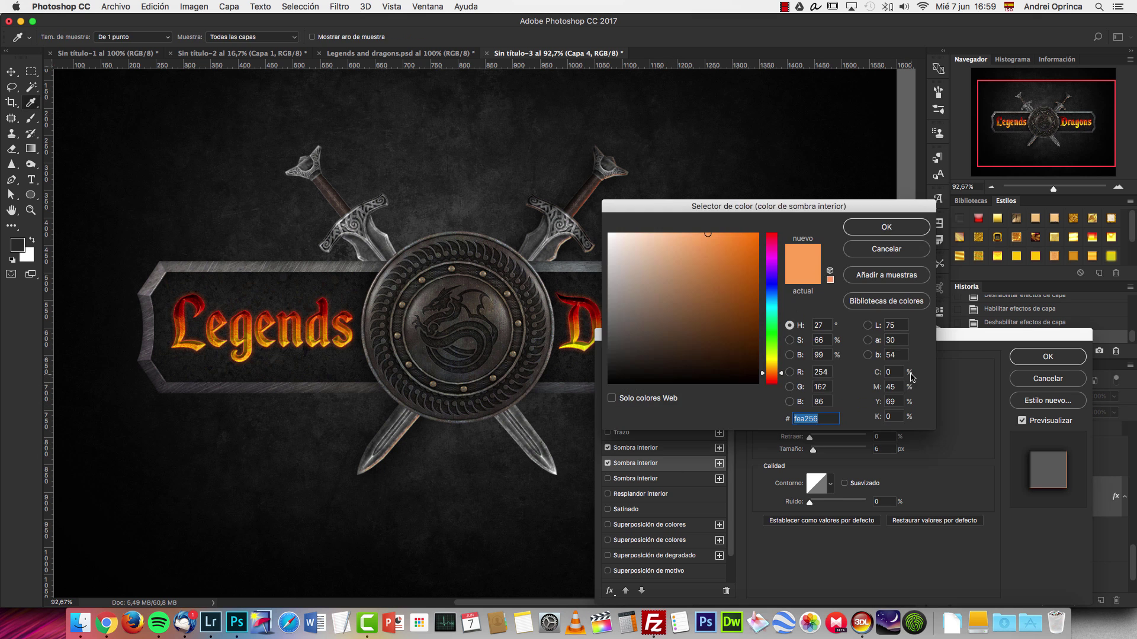
pyautogui.moveTo(736, 246)
pyautogui.mouseDown()
pyautogui.moveTo(746, 233)
pyautogui.moveTo(729, 292)
pyautogui.moveTo(695, 267)
pyautogui.moveTo(707, 232)
pyautogui.mouseUp()
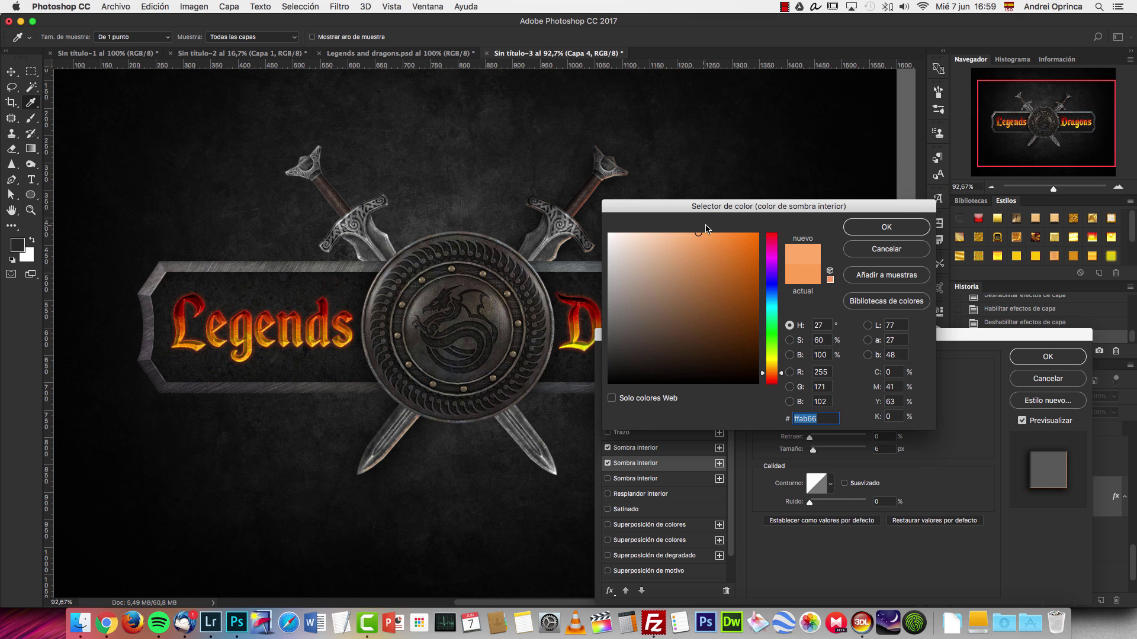
pyautogui.click(887, 227)
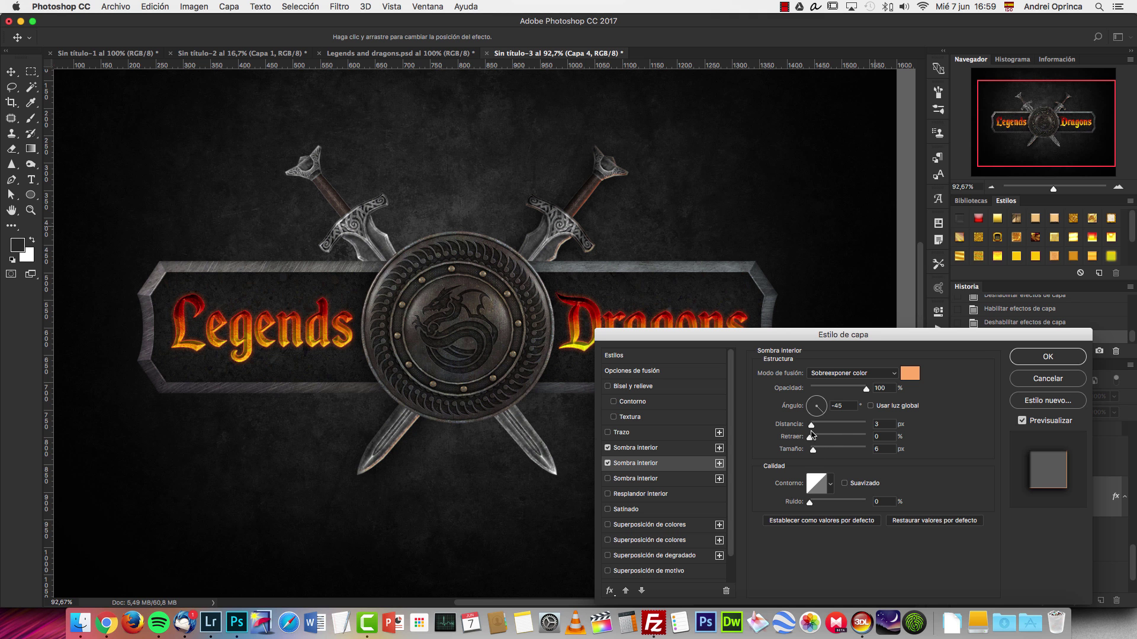
# Step: Set the orange Inner Shadow's distance to 4 px, compare both inner shadows off and on, and apply the layer style
pyautogui.moveTo(811, 425); pyautogui.dragTo(812, 426)
pyautogui.click(608, 463)
pyautogui.click(608, 463)
pyautogui.click(607, 448)
pyautogui.click(607, 448)
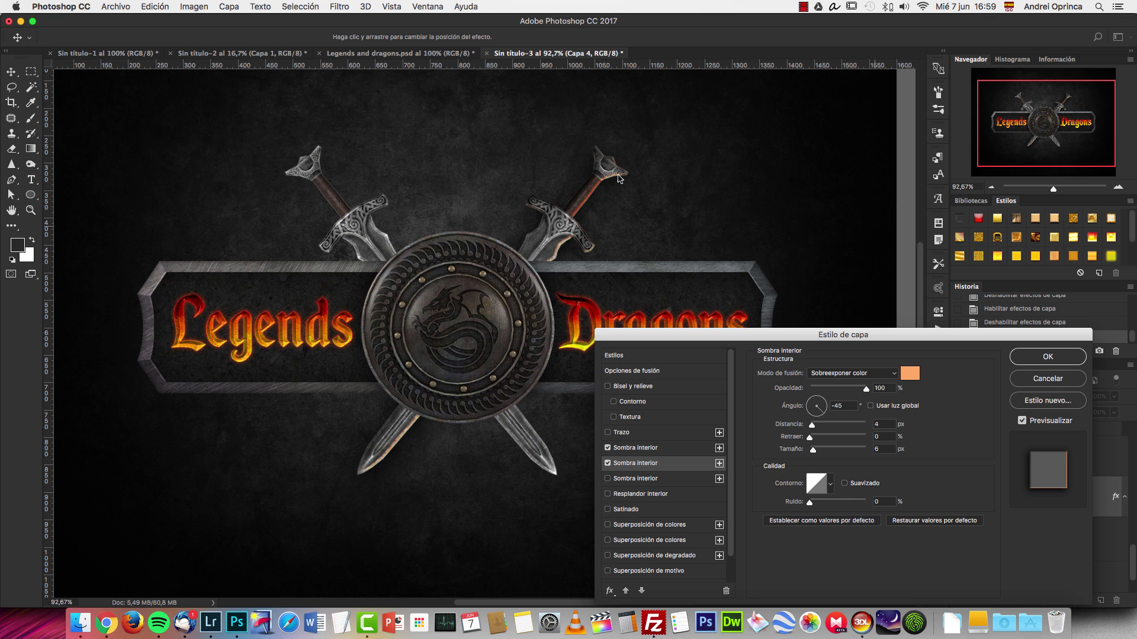
pyautogui.click(1051, 367)
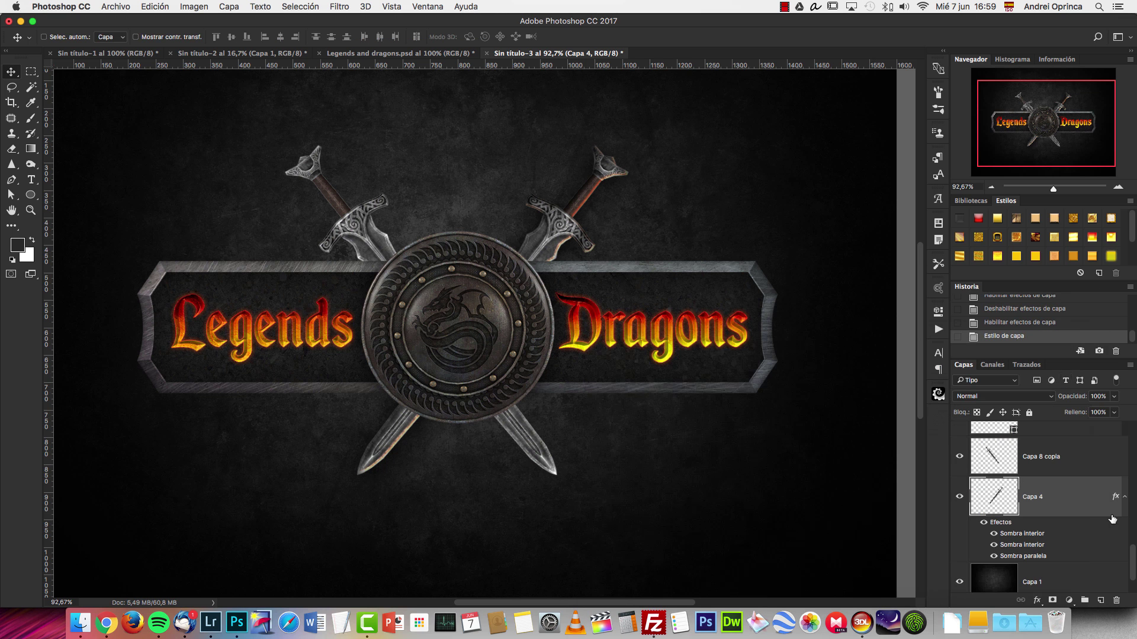
# Step: Copy all layer effects from Capa 4 to the other sword, Capa 8 copia, and review its Inner Shadow settings
pyautogui.click(1115, 476)
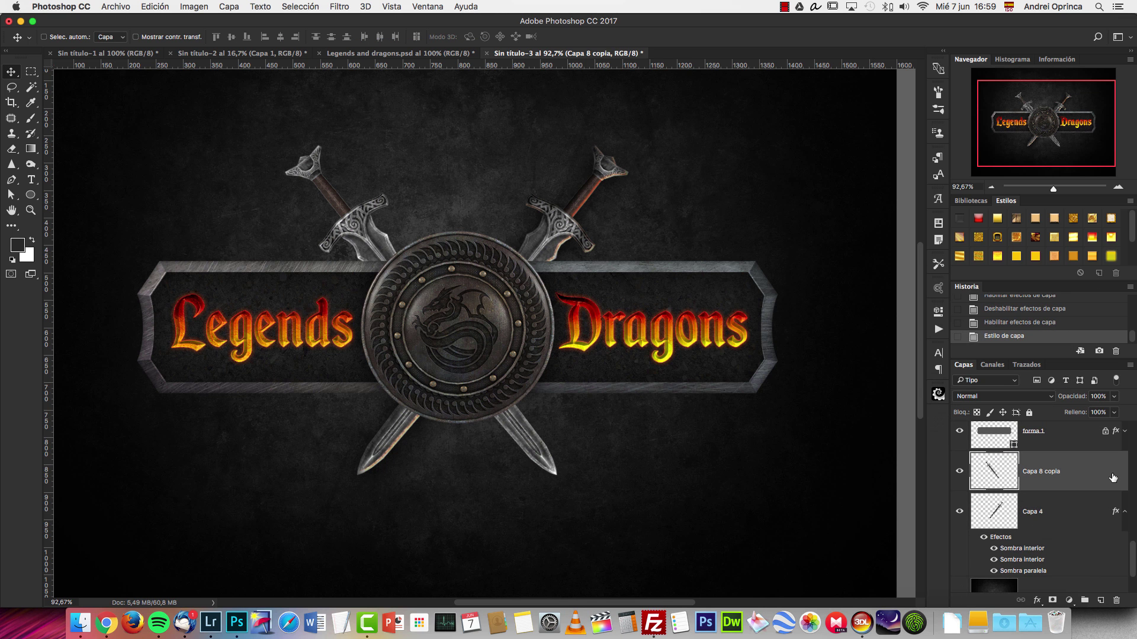
pyautogui.click(1125, 513)
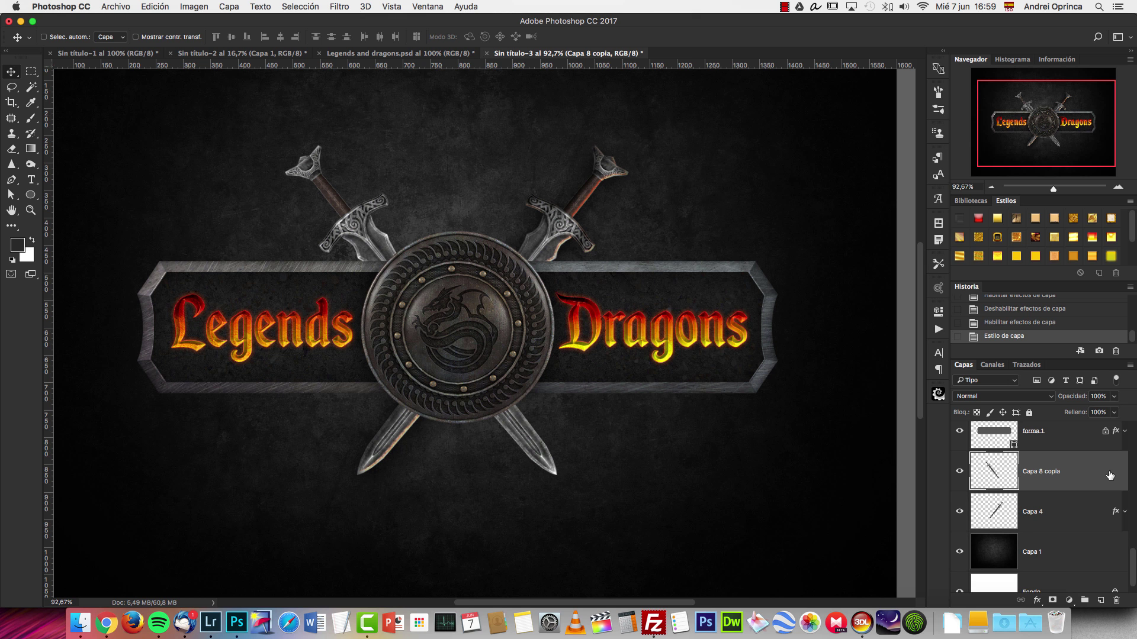
pyautogui.moveTo(1115, 513); pyautogui.dragTo(1100, 481)
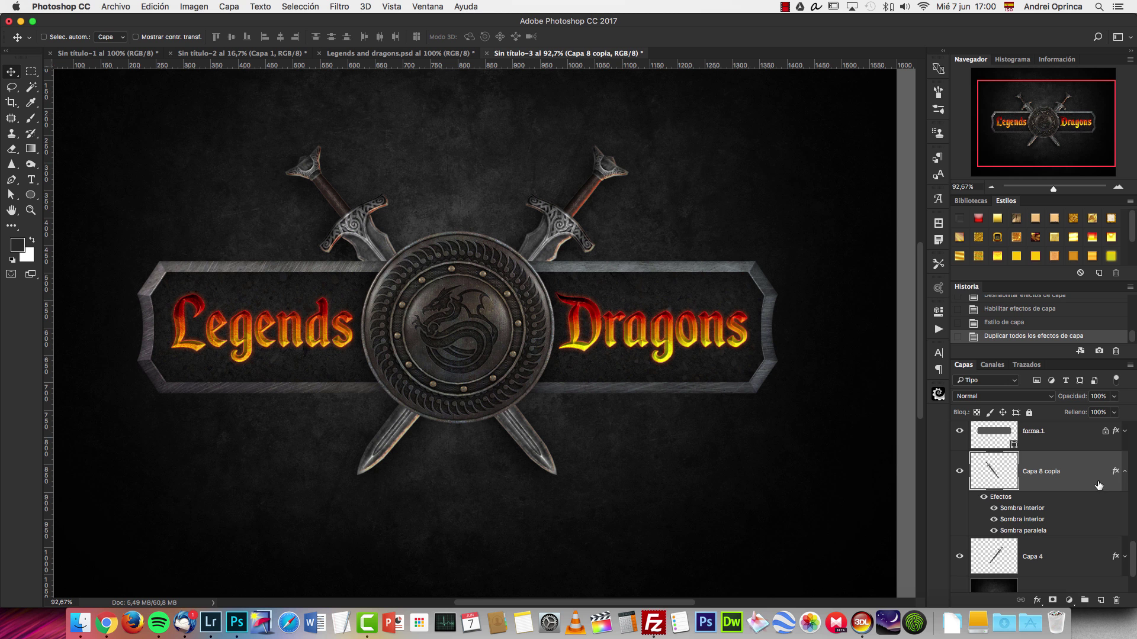
pyautogui.doubleClick(1027, 511)
pyautogui.moveTo(728, 336); pyautogui.dragTo(704, 227)
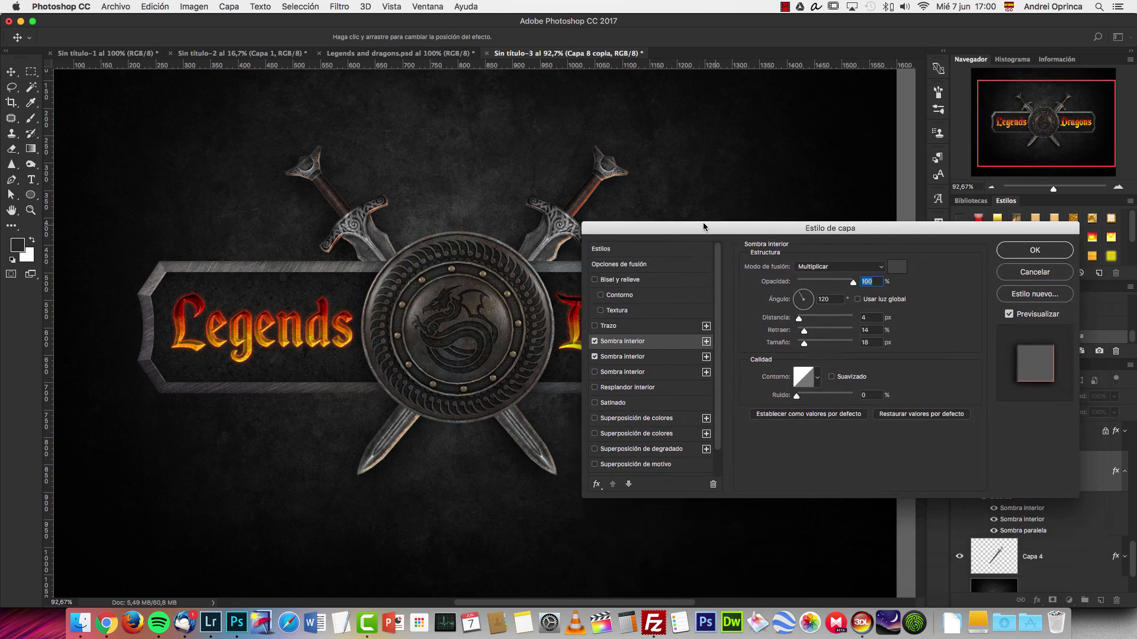
pyautogui.click(1030, 251)
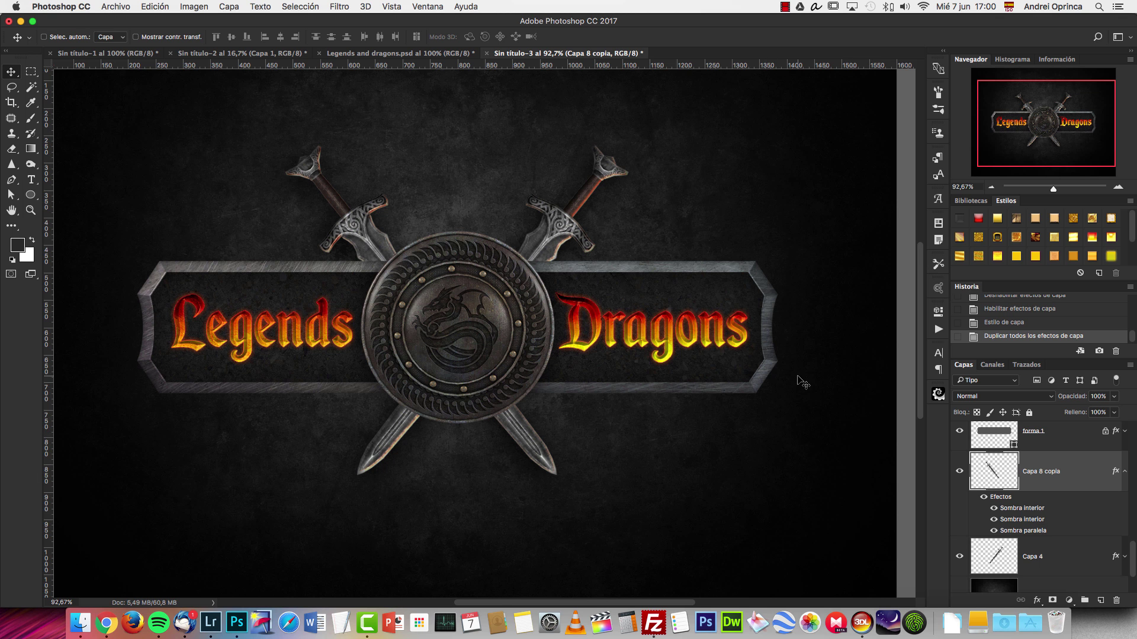
# Step: Create a new layer above Capa 7 copia and set its blend mode to Color Dodge (Sobreexponer color)
pyautogui.scroll(5, 1065, 444)
pyautogui.scroll(5, 1069, 444)
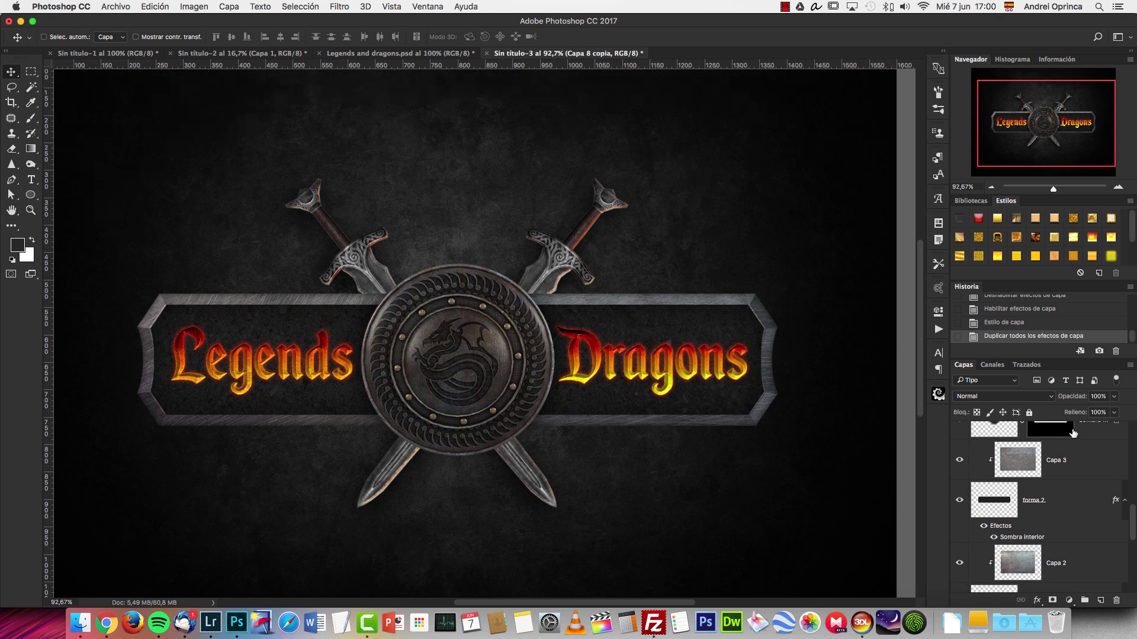
pyautogui.click(965, 454)
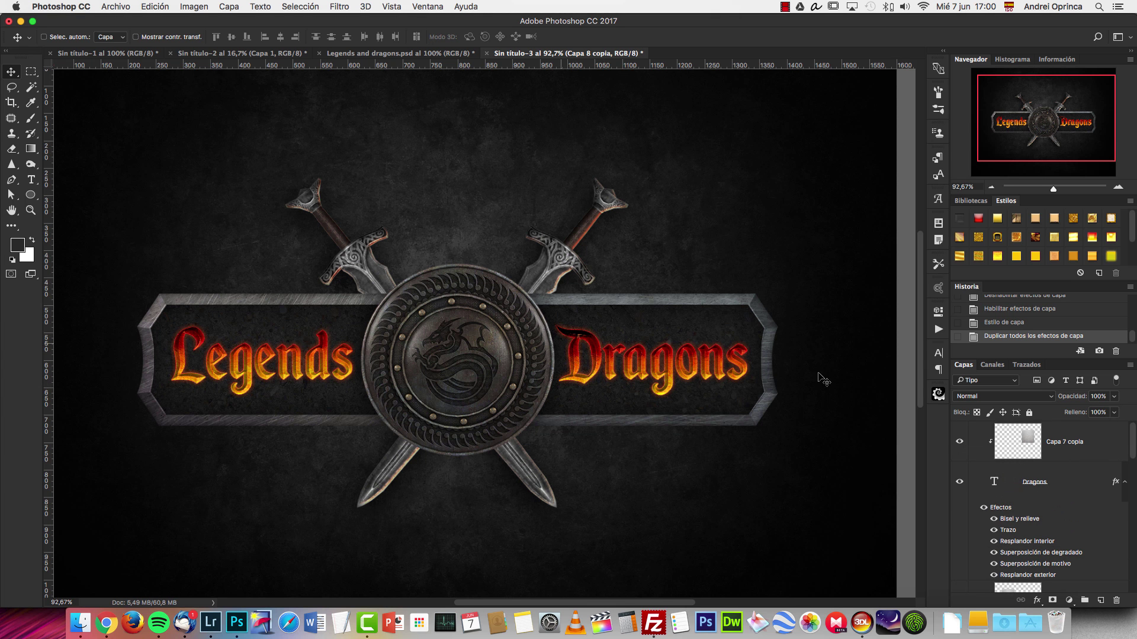
pyautogui.click(1099, 600)
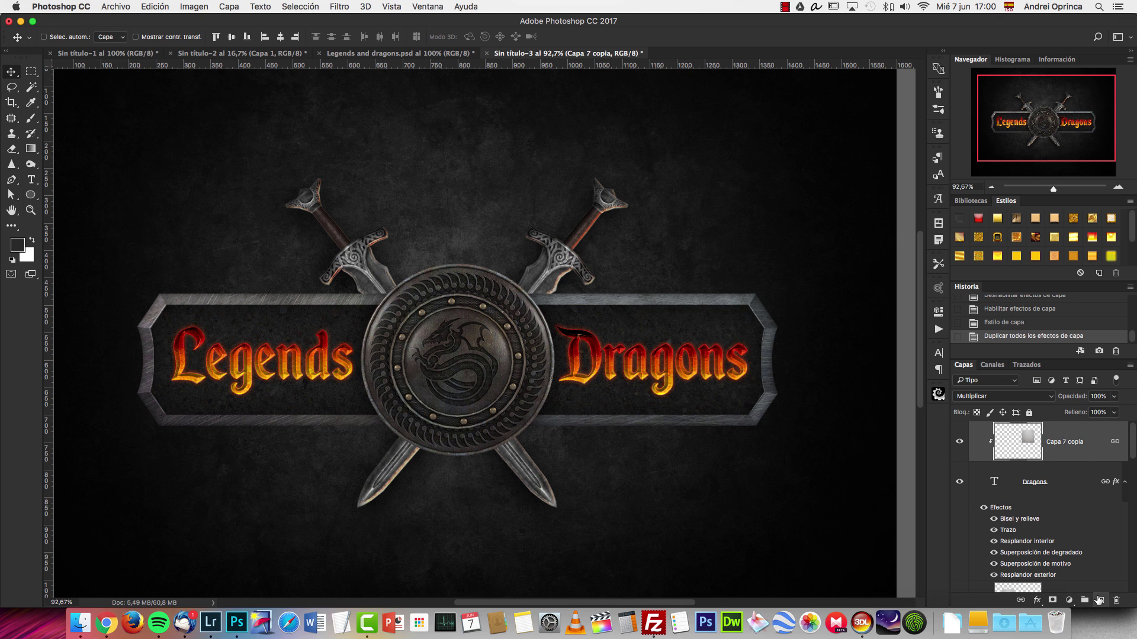
pyautogui.click(1002, 396)
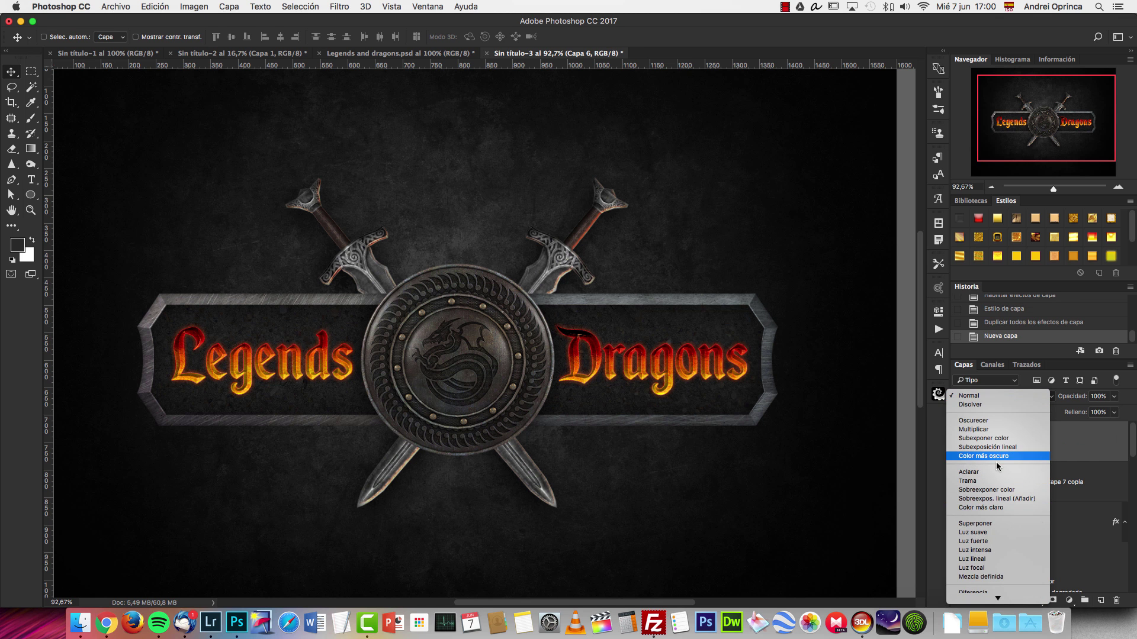
pyautogui.click(1006, 491)
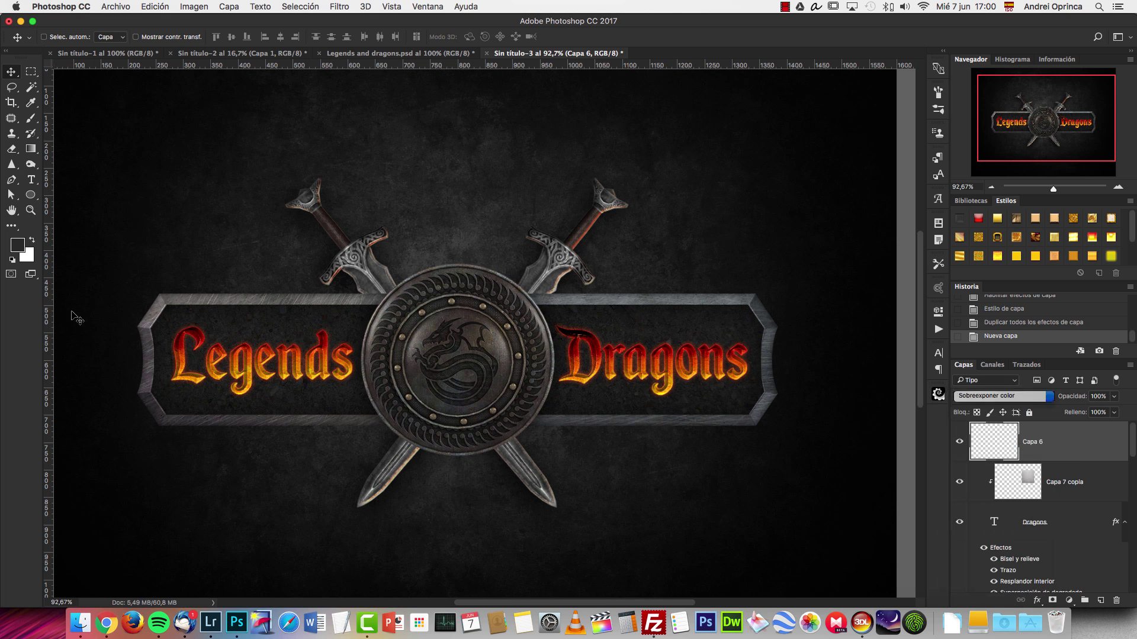
# Step: Set up a soft 300 px Brush with 0% hardness and an orange-brown foreground color
pyautogui.press('b')
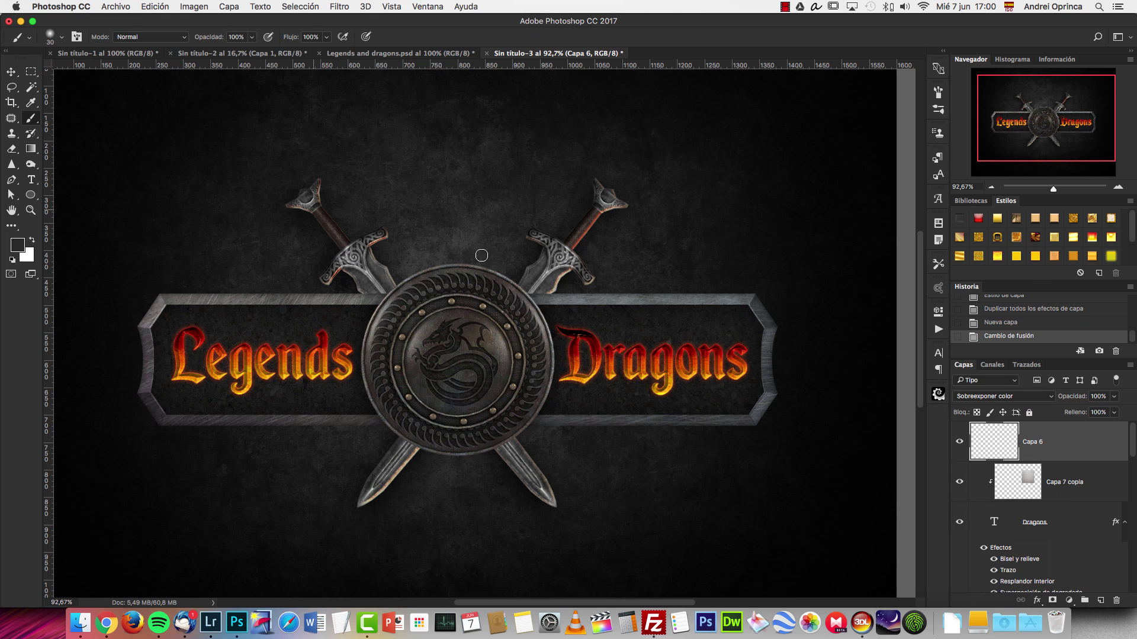
pyautogui.rightClick(614, 284)
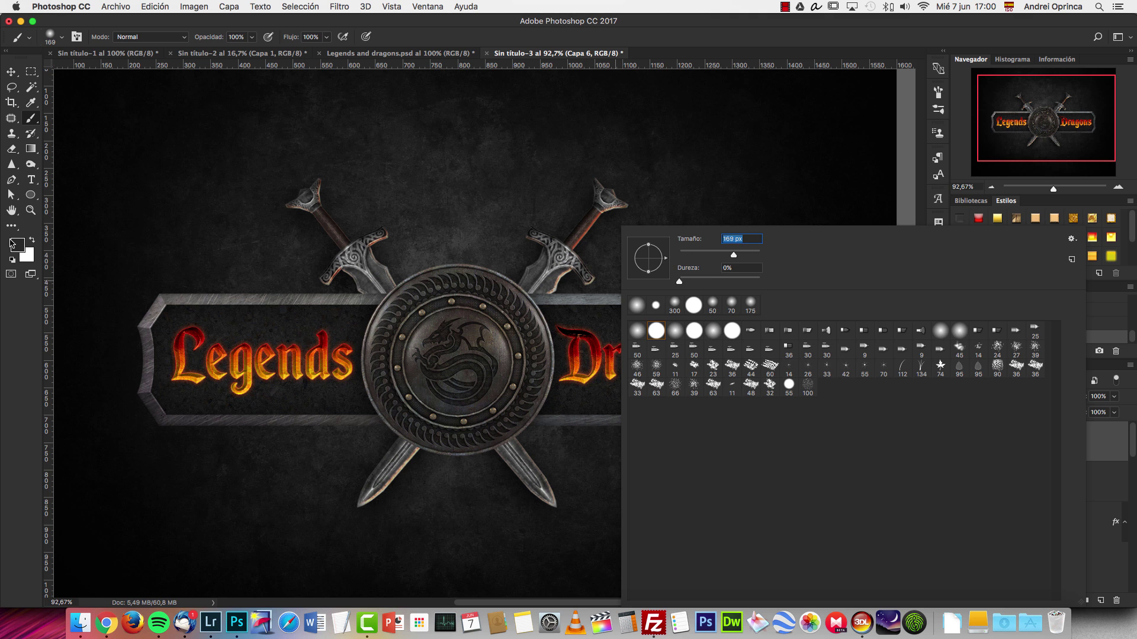
pyautogui.click(14, 243)
pyautogui.click(773, 373)
pyautogui.click(728, 289)
pyautogui.click(887, 227)
# Step: Undo a test dab on Capa 6, darken the foreground color to brown #583210 and paint glow dabs over both sides of the shield
pyautogui.click(536, 346)
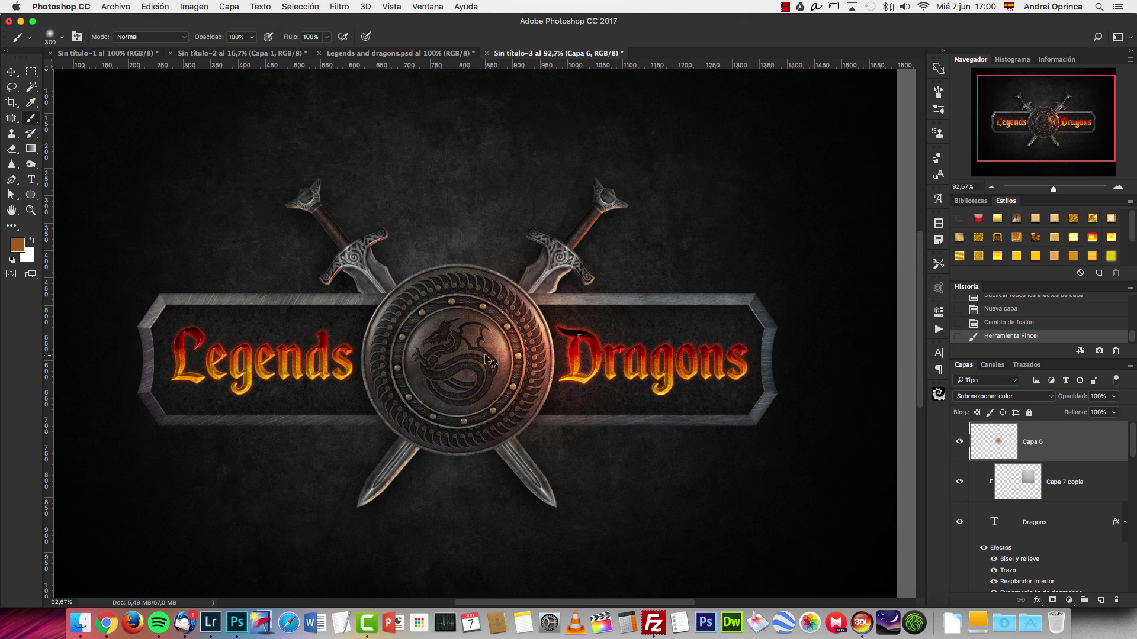
pyautogui.press('super+z')
pyautogui.click(17, 244)
pyautogui.click(730, 329)
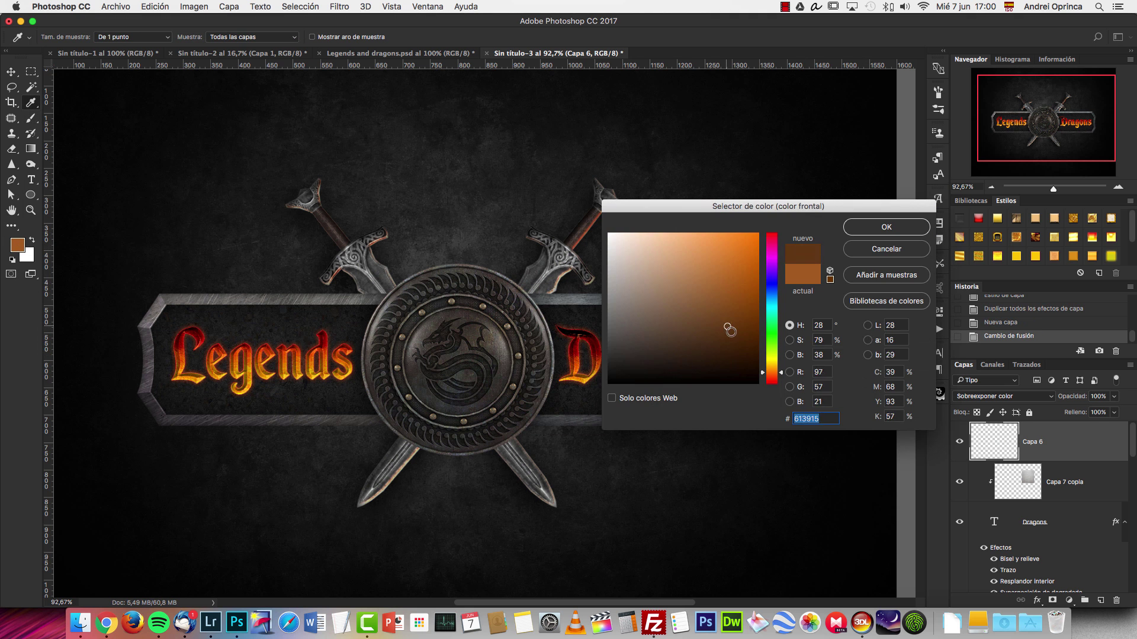
pyautogui.click(886, 227)
pyautogui.click(524, 349)
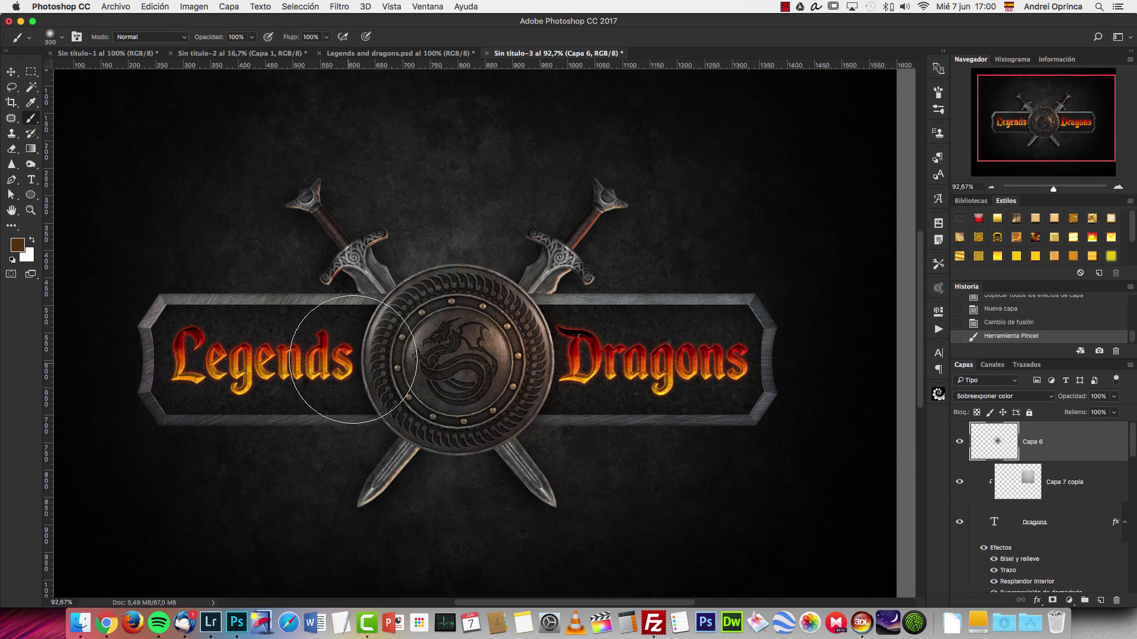
pyautogui.click(396, 355)
# Step: Change the foreground color to dark teal #104b58 and check the finished logo in Legends and dragons.psd for reference
pyautogui.click(22, 245)
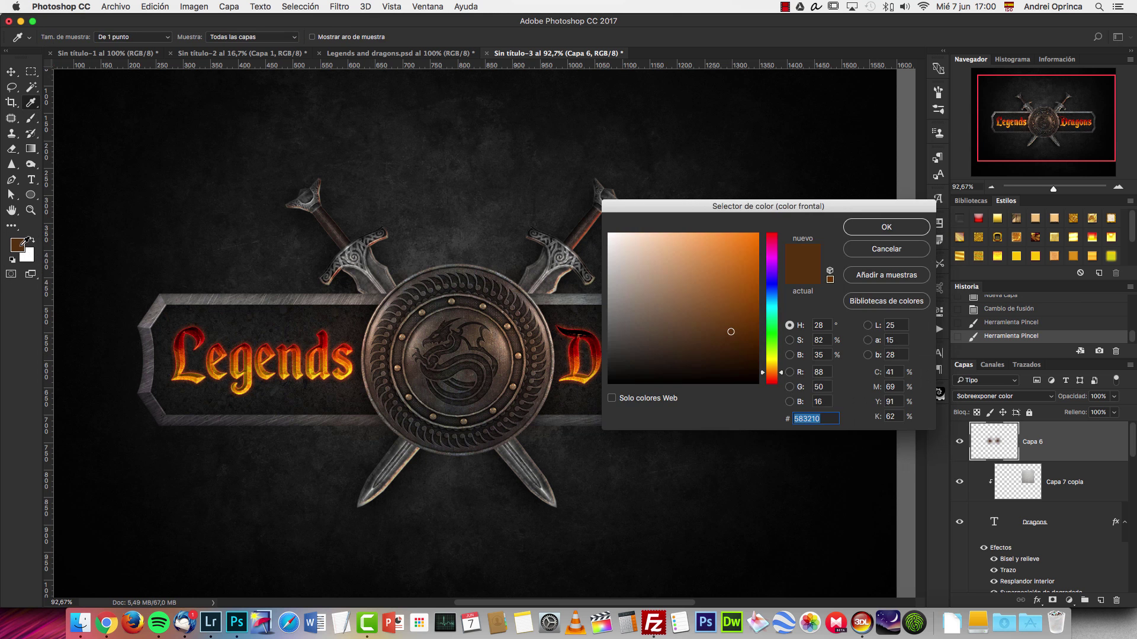
pyautogui.click(773, 305)
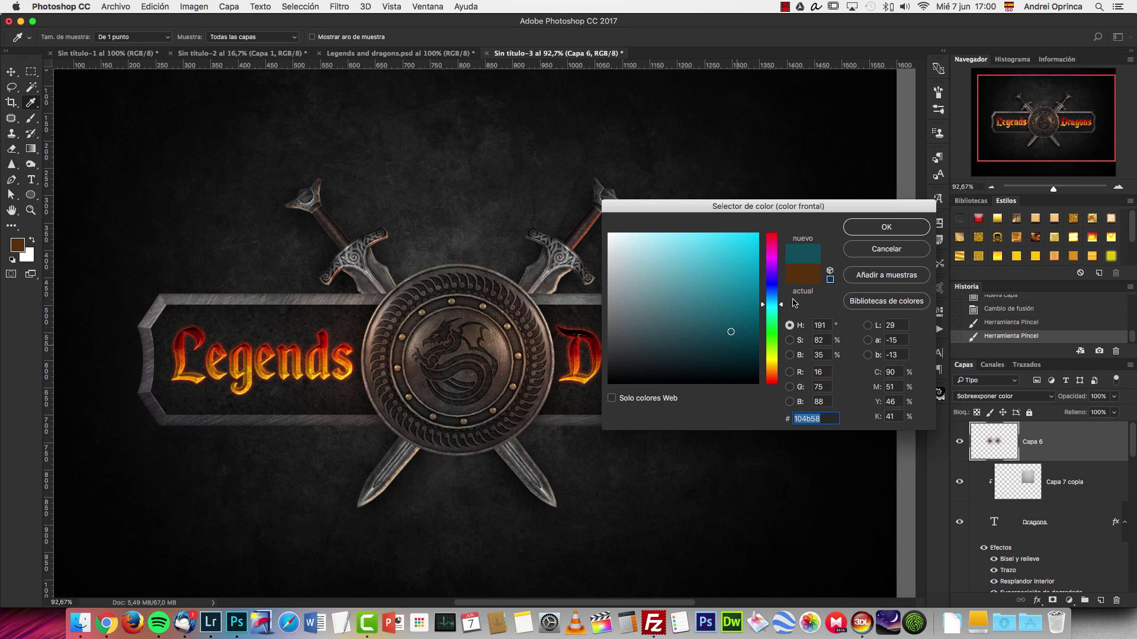
pyautogui.click(868, 230)
pyautogui.click(403, 54)
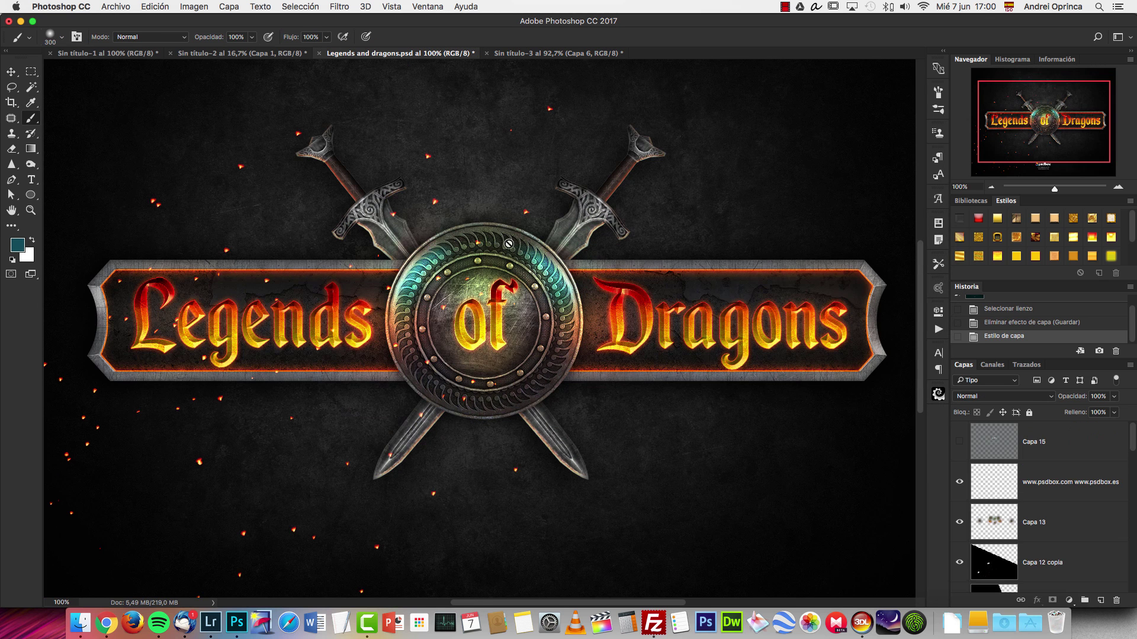
pyautogui.click(512, 54)
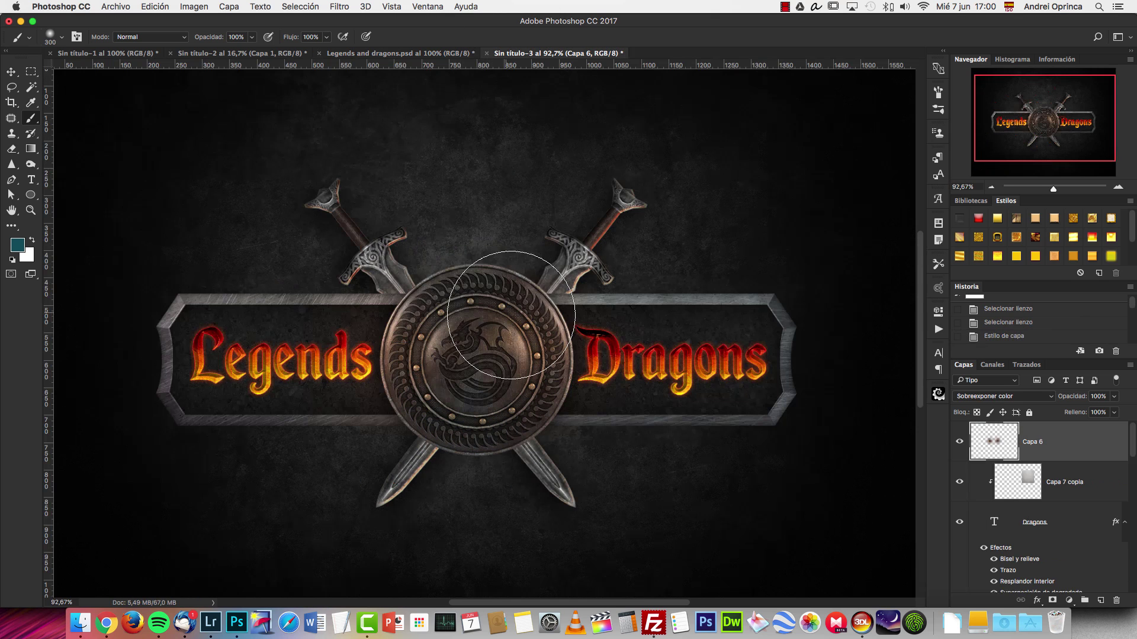
# Step: Reduce the brush to 250 px and paint a teal dab where the right-hand sword's guard meets the shield
pyautogui.press('[')
pyautogui.press('[')
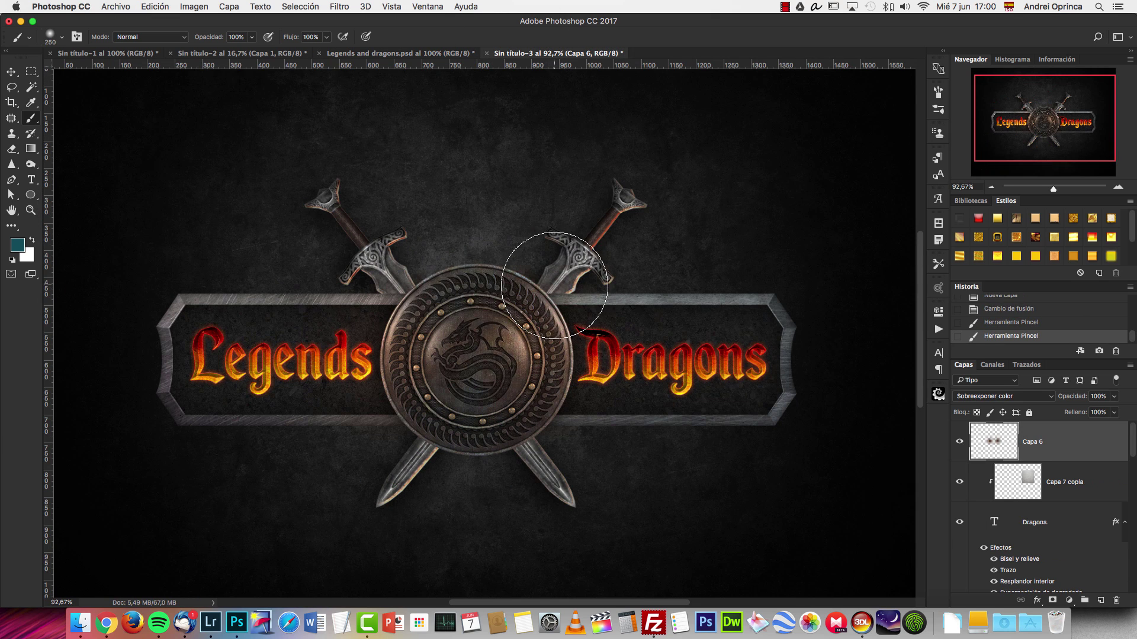
pyautogui.click(548, 278)
# Step: Try a green #10583e dab with the 250 px brush where the right-hand sword meets the shield, and undo it
pyautogui.click(18, 244)
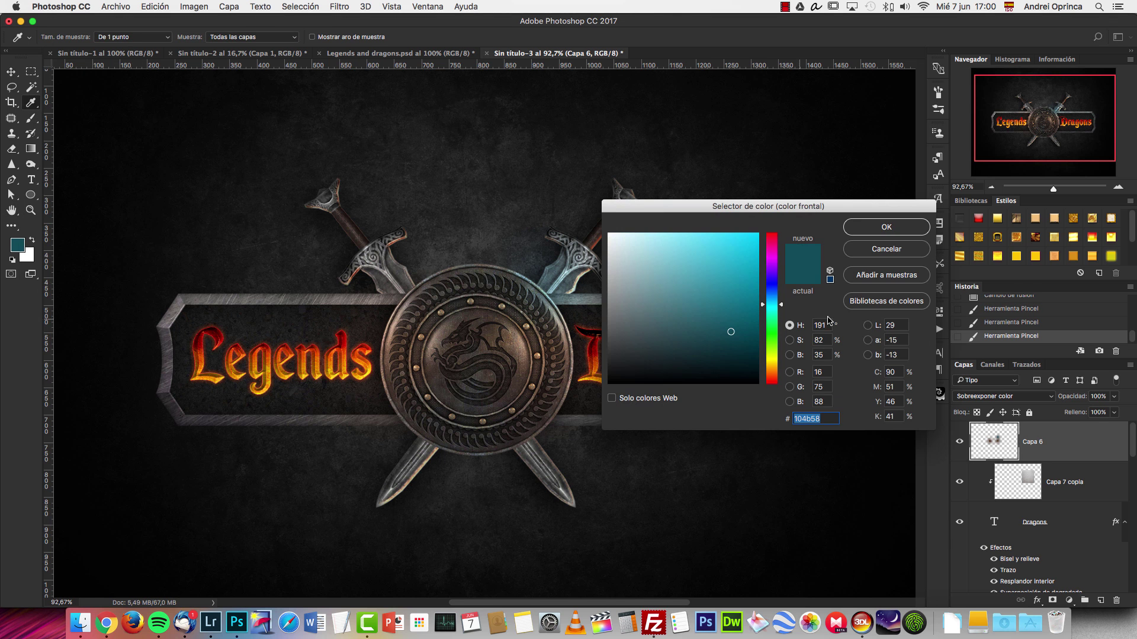
pyautogui.click(878, 231)
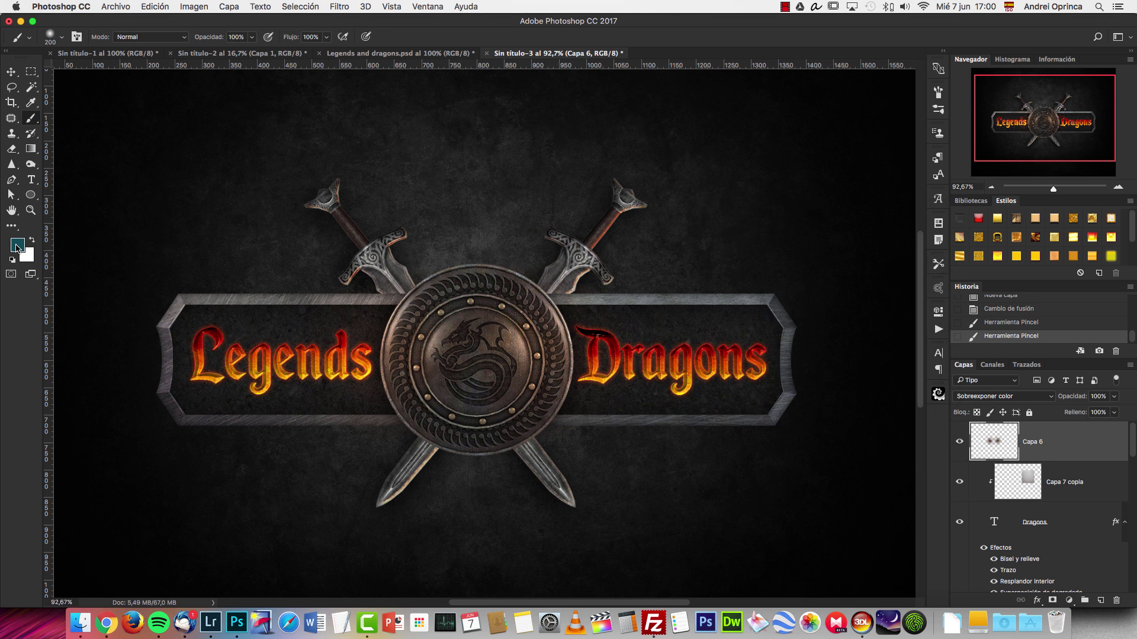
pyautogui.click(18, 245)
pyautogui.click(773, 318)
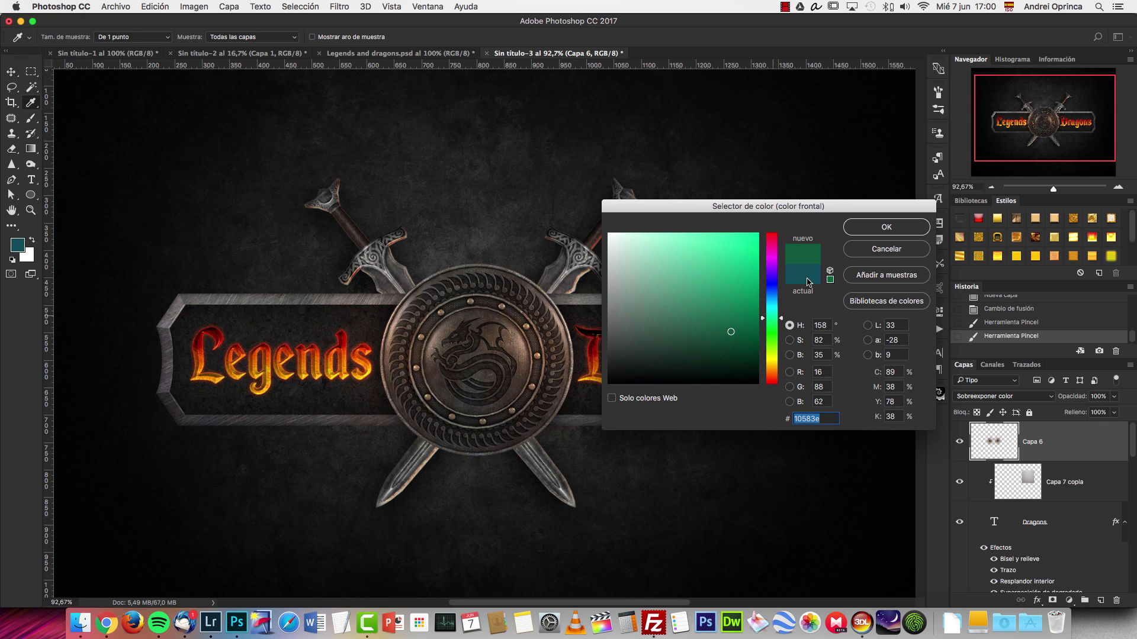
pyautogui.click(871, 229)
pyautogui.press(']')
pyautogui.click(542, 283)
pyautogui.press('super+z')
# Step: Darken the foreground color to green #083726 and paint glow dabs where both swords meet the shield's upper edge
pyautogui.click(21, 245)
pyautogui.click(736, 351)
pyautogui.press('Return')
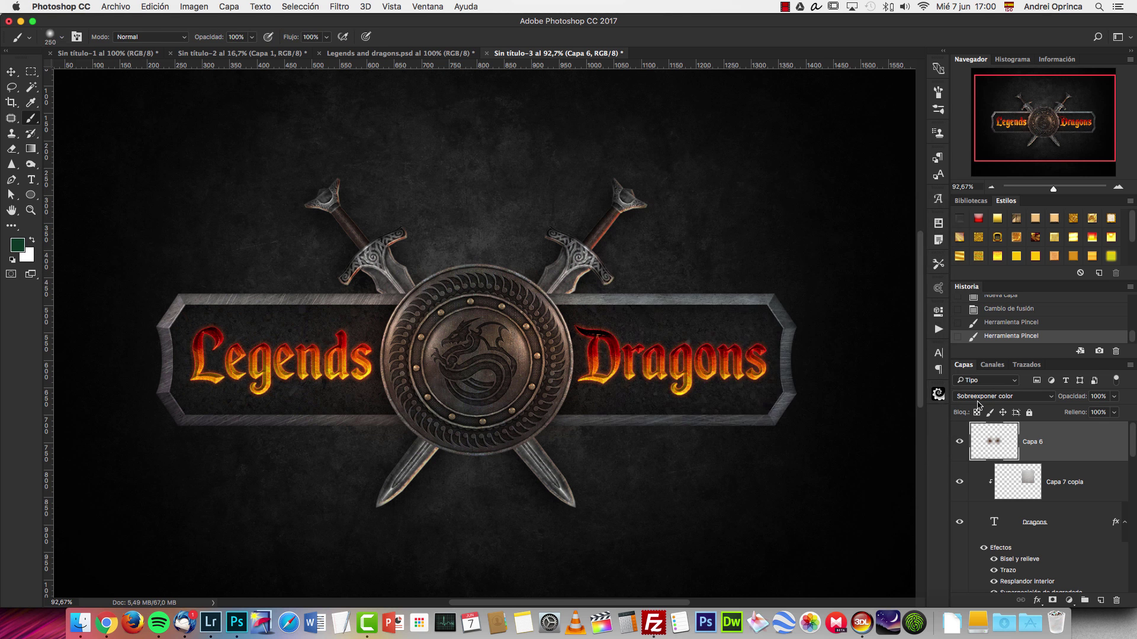
pyautogui.moveTo(551, 293); pyautogui.dragTo(515, 263)
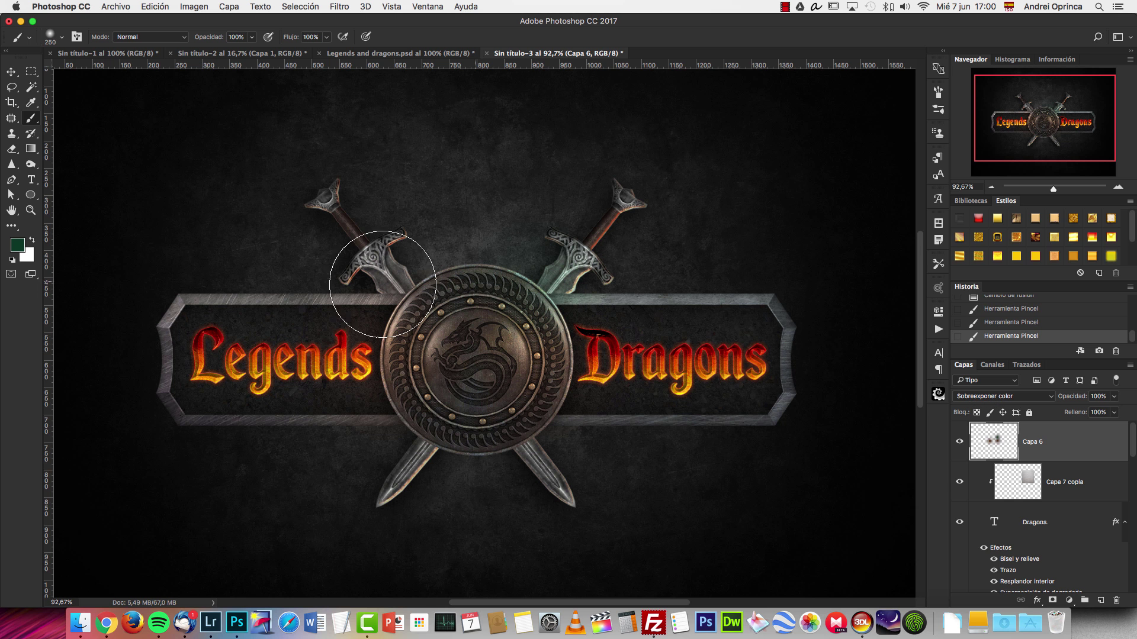
pyautogui.press('super+z')
pyautogui.click(540, 296)
pyautogui.click(409, 296)
# Step: Try a bright magenta #cb0e5e dab over the dragon in the center of the shield, and undo it
pyautogui.click(17, 244)
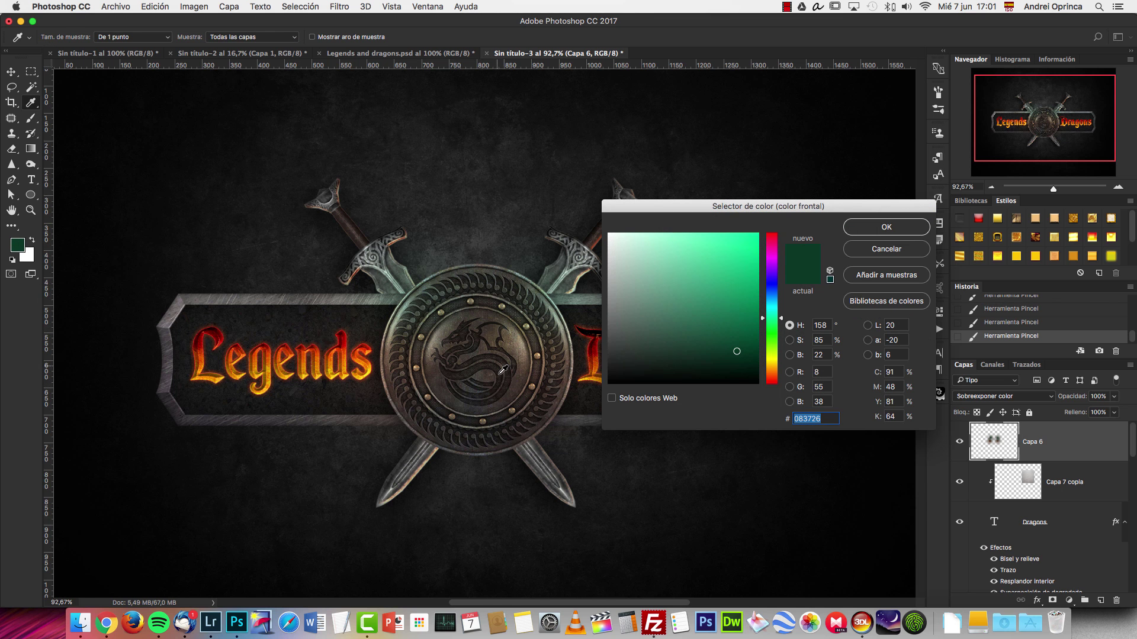
pyautogui.click(772, 249)
pyautogui.click(751, 262)
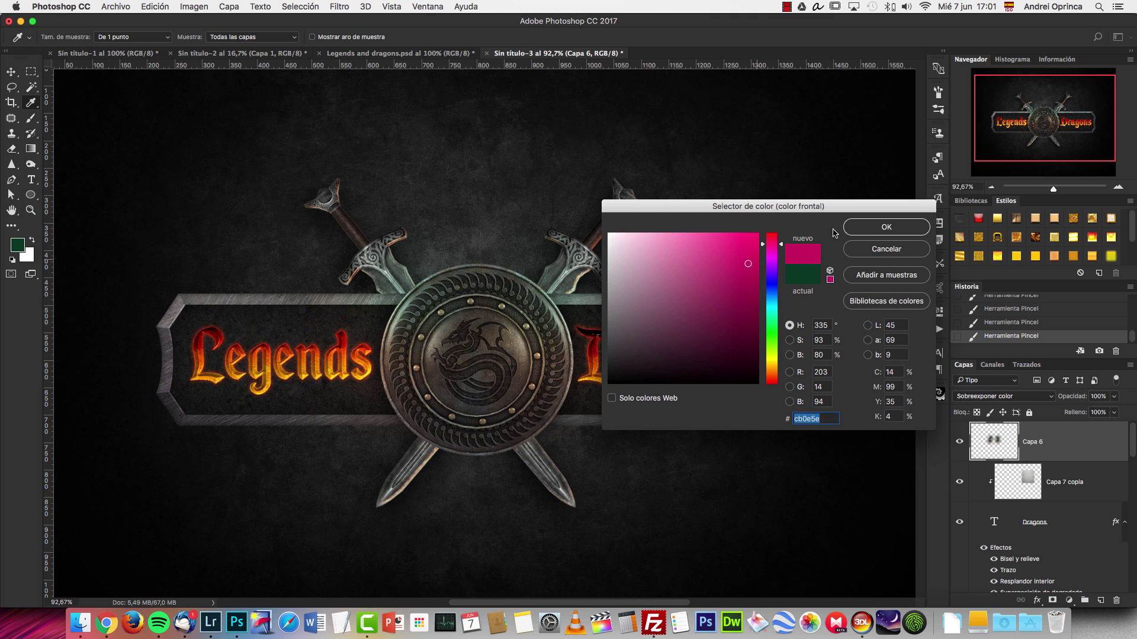
pyautogui.click(886, 227)
pyautogui.click(477, 354)
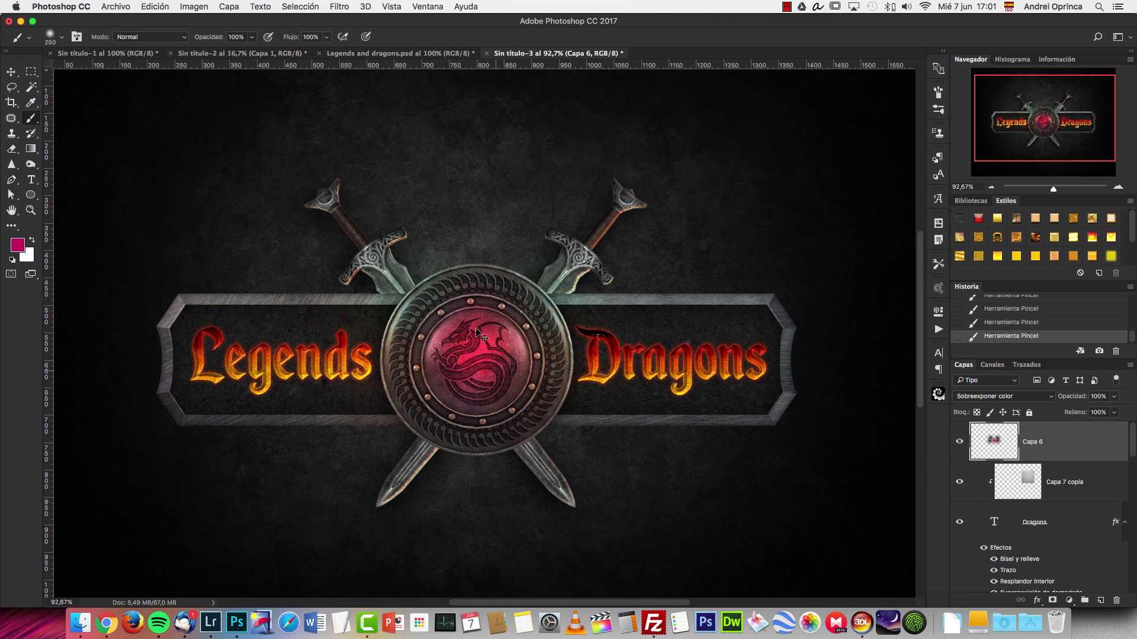
pyautogui.press('super+z')
# Step: Change the foreground color to dark brown #492511
pyautogui.click(17, 244)
pyautogui.click(724, 340)
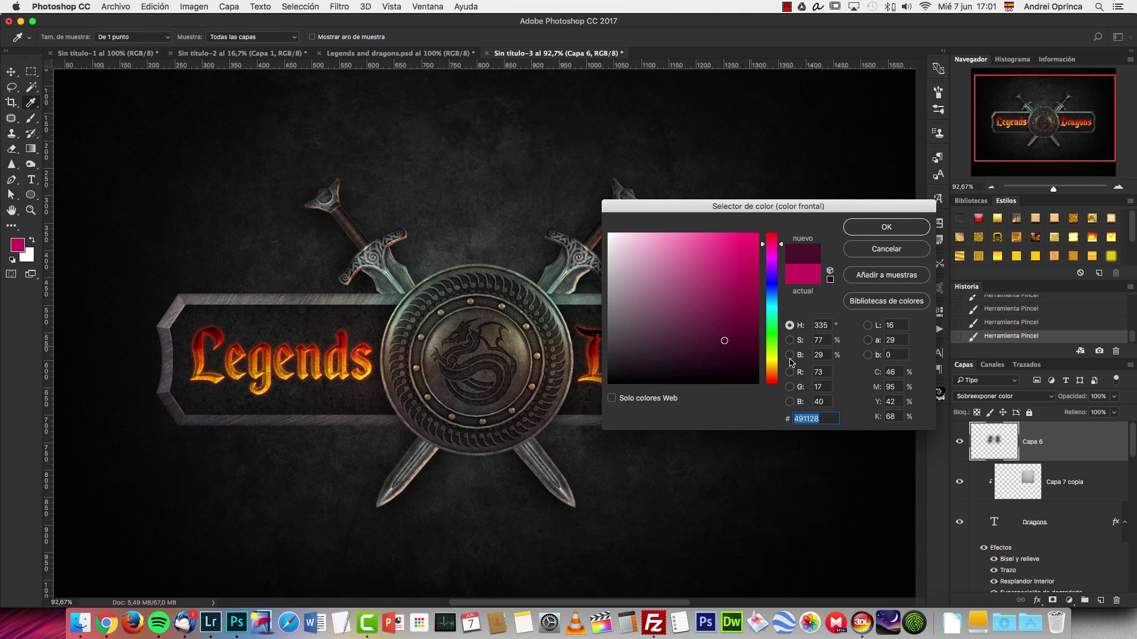
pyautogui.click(771, 375)
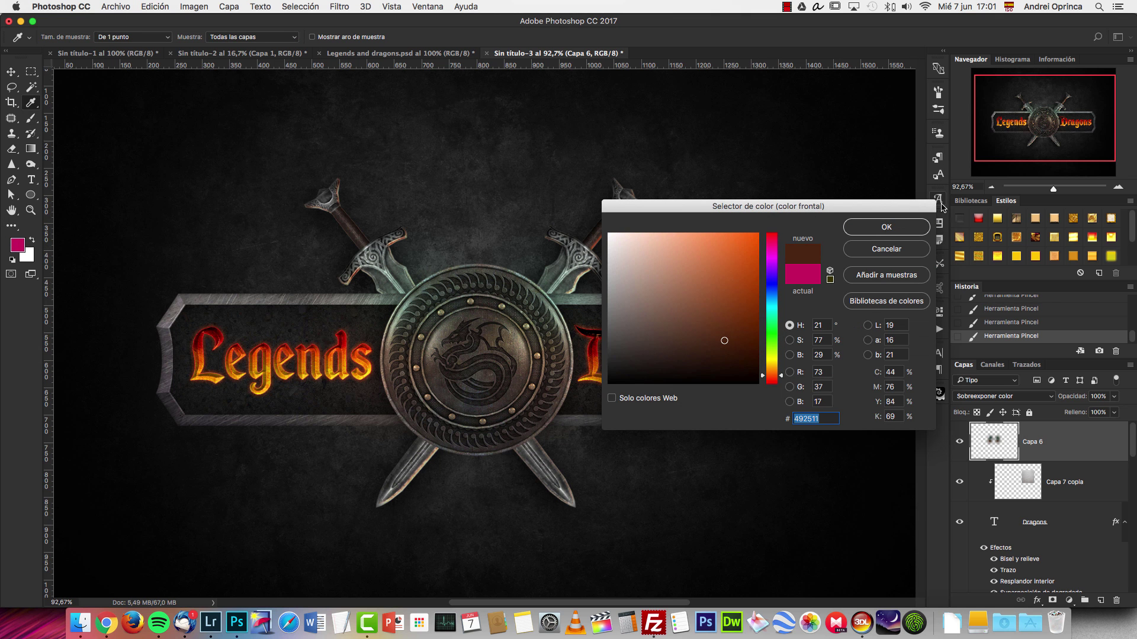
pyautogui.click(886, 227)
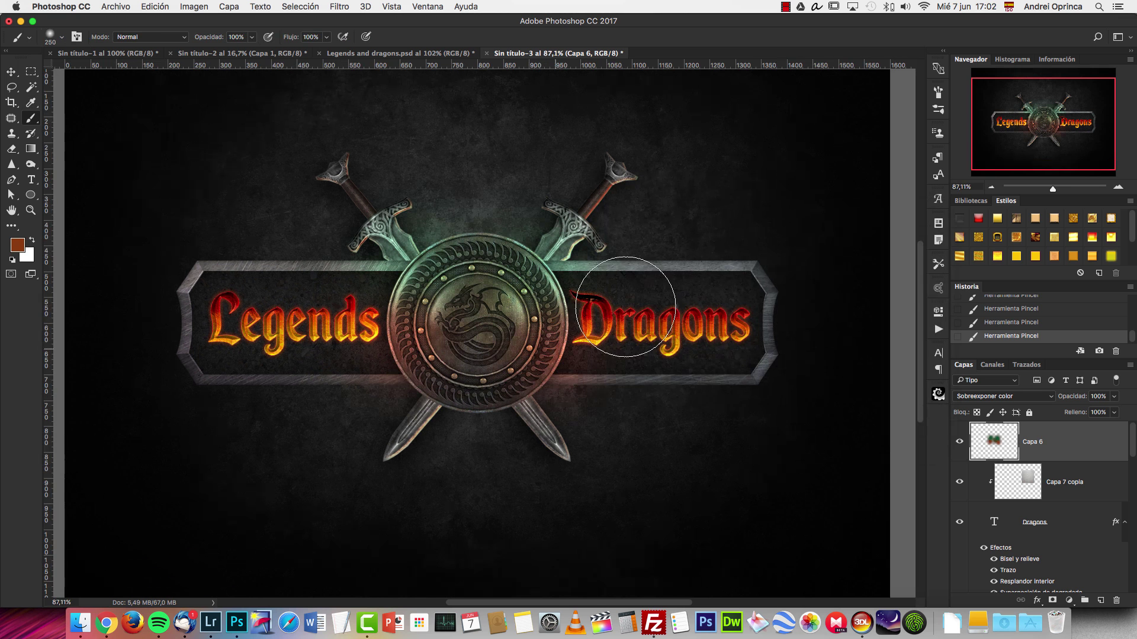
# Step: Examine the colored glows across the whole logo at several zoom levels, ending at 100%
pyautogui.scroll(-3, 628, 281)
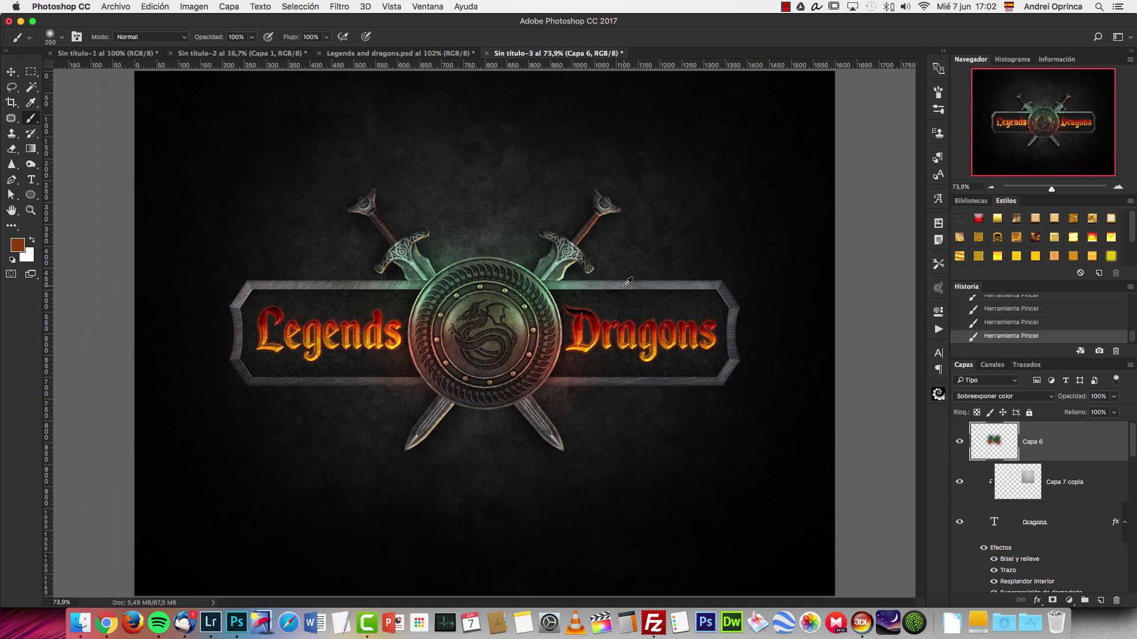
pyautogui.scroll(3, 627, 282)
pyautogui.scroll(-3, 628, 281)
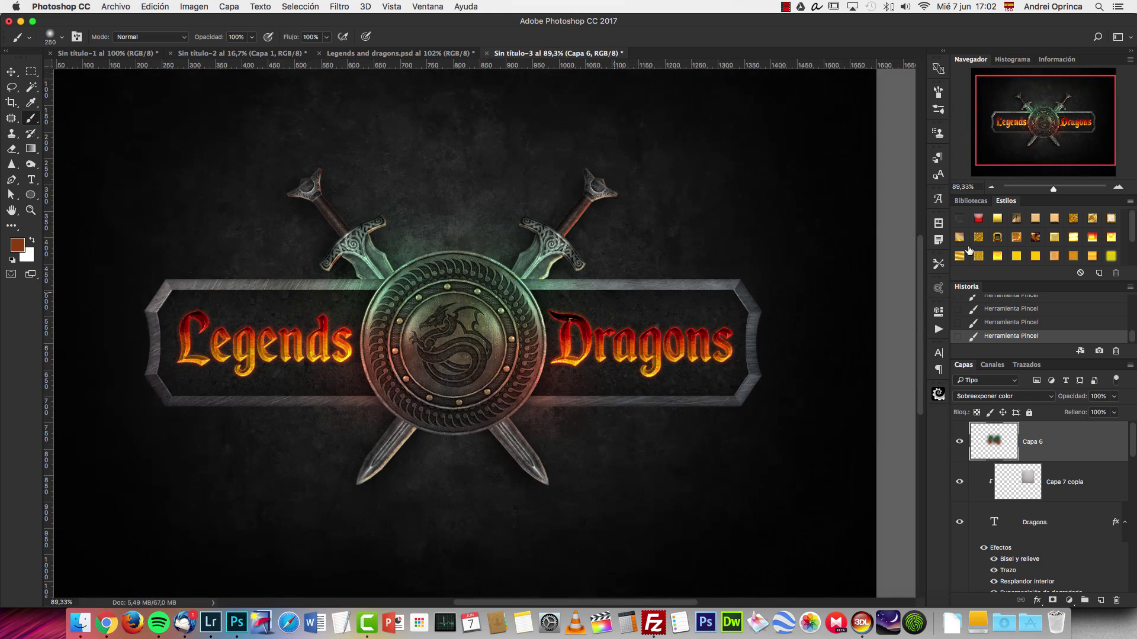
pyautogui.click(1117, 188)
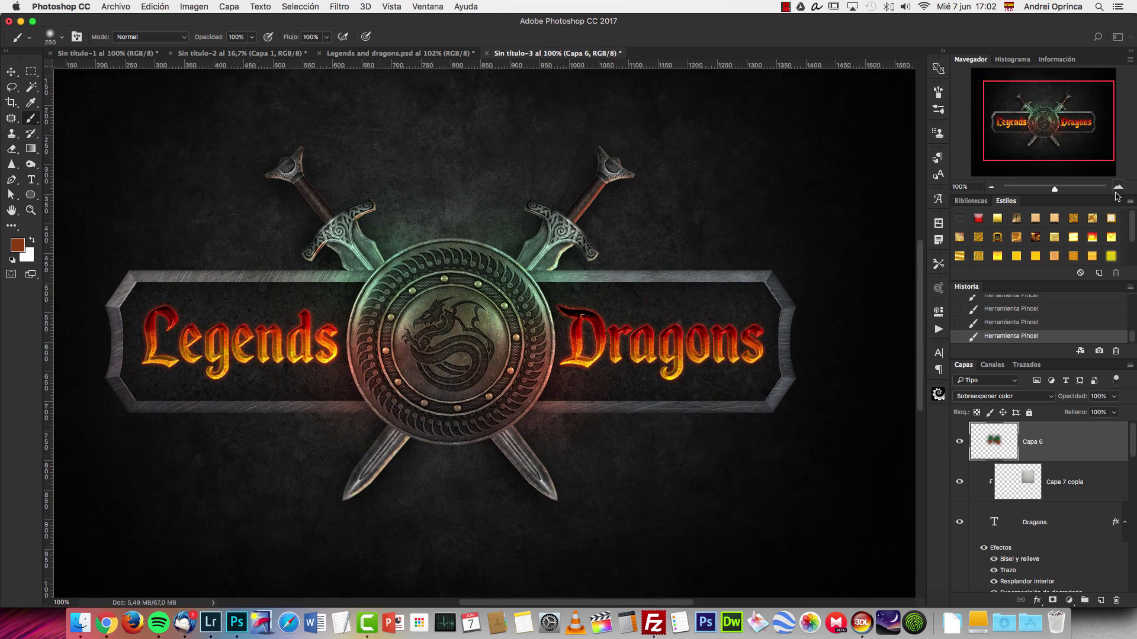